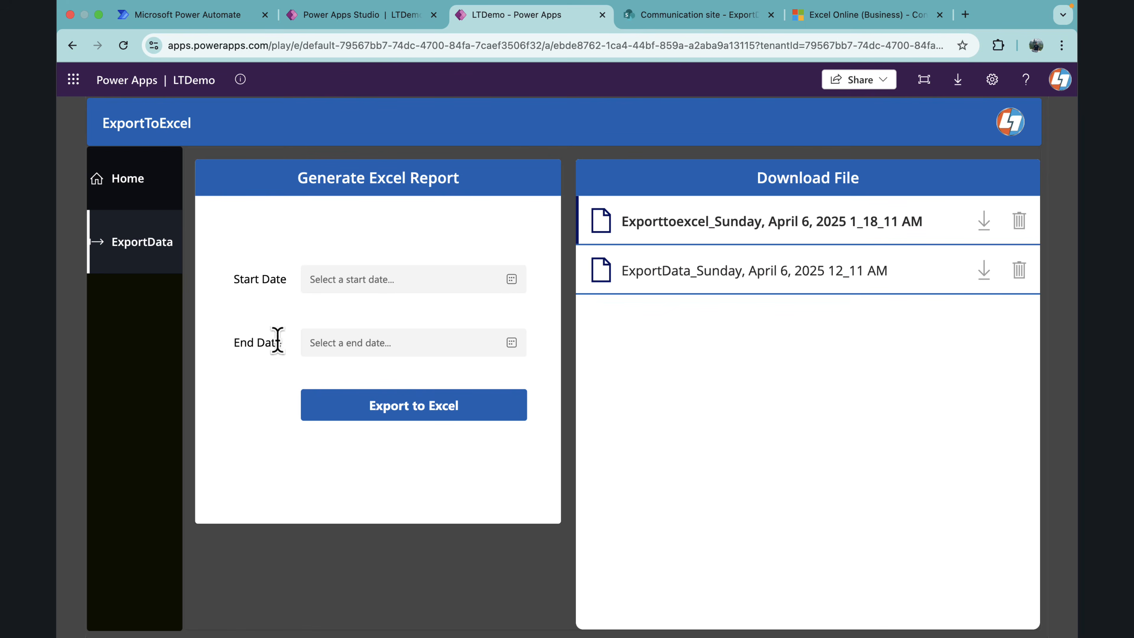
Step: Export a report to Excel with start date 3/1/2025 and end date 4/6/2025
left_click(380, 282)
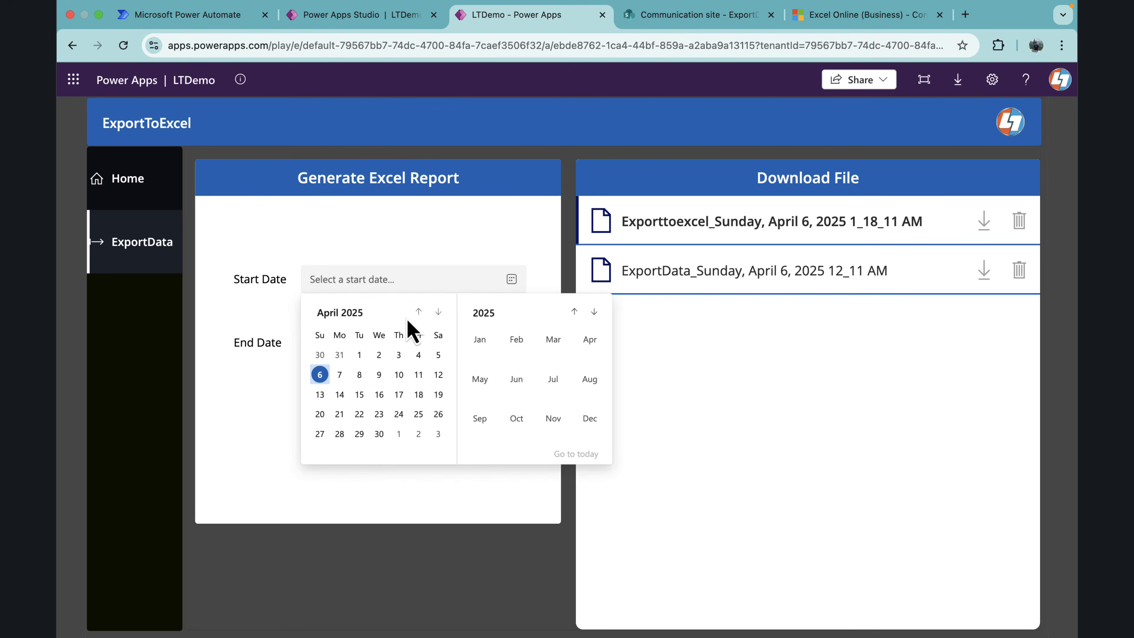
left_click(418, 311)
left_click(438, 356)
left_click(379, 344)
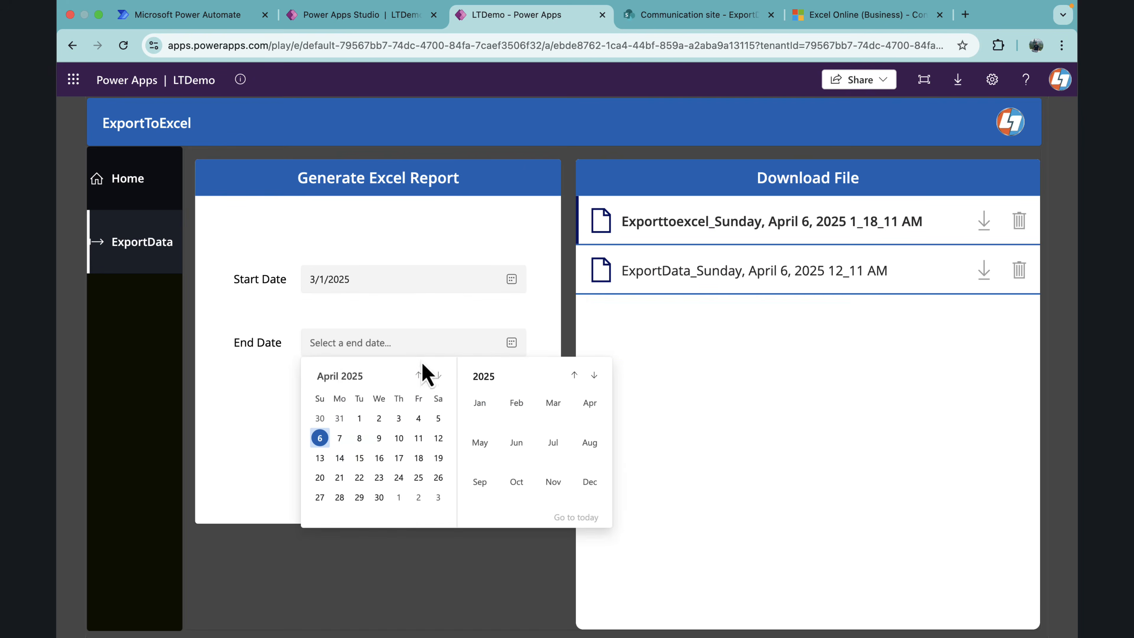
left_click(324, 442)
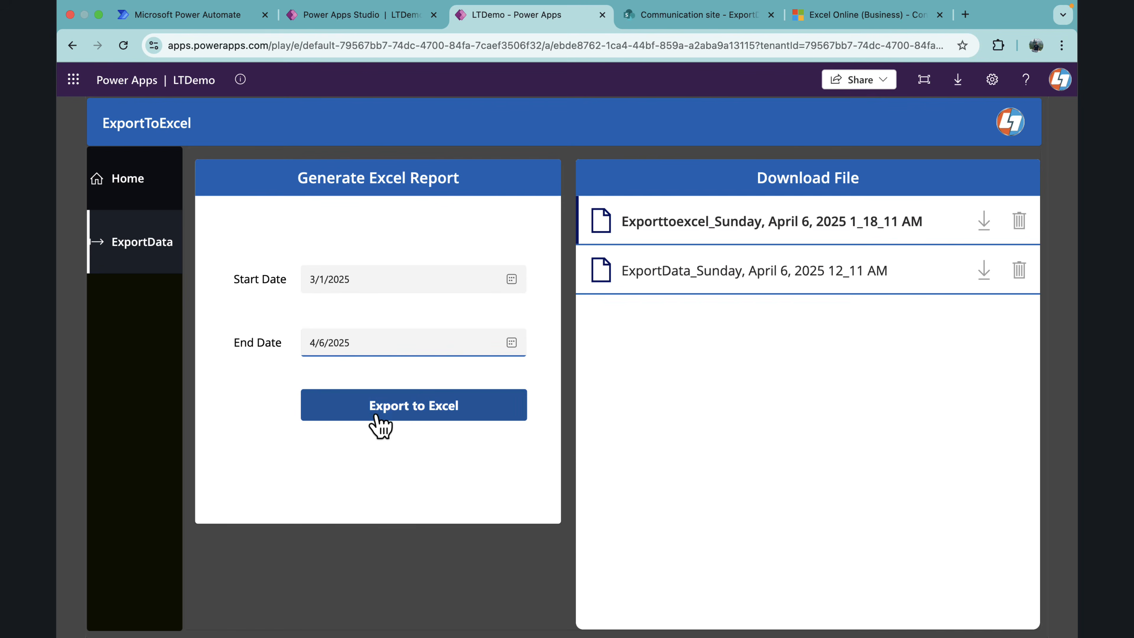
left_click(389, 415)
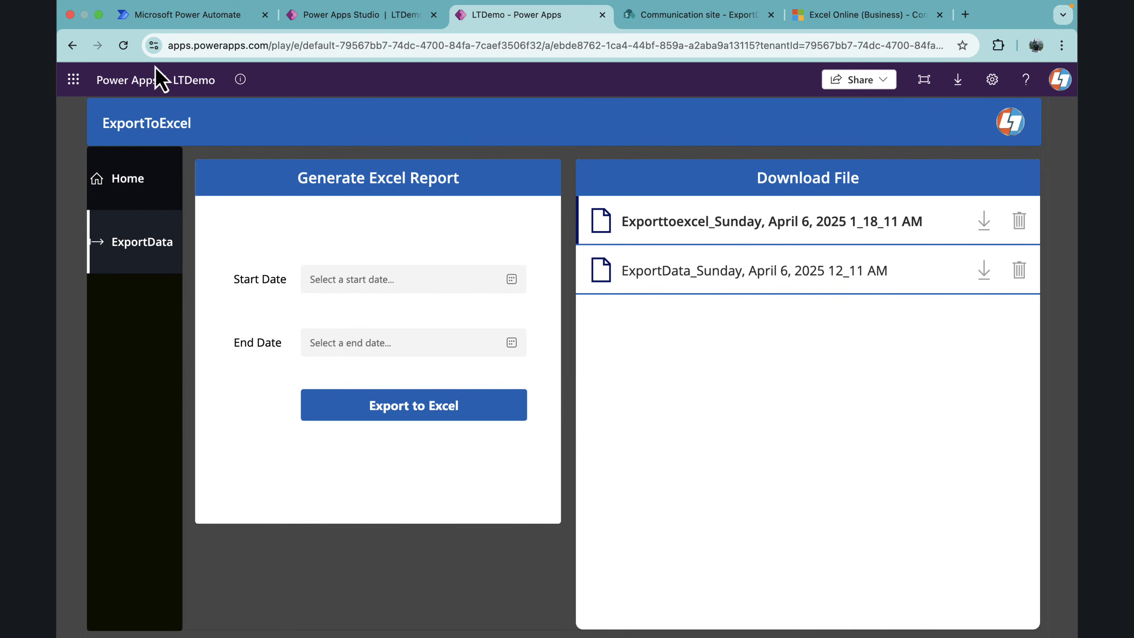
Step: Reload the LTDemo app, allow its connection permissions and return to the ExportData page
left_click(125, 51)
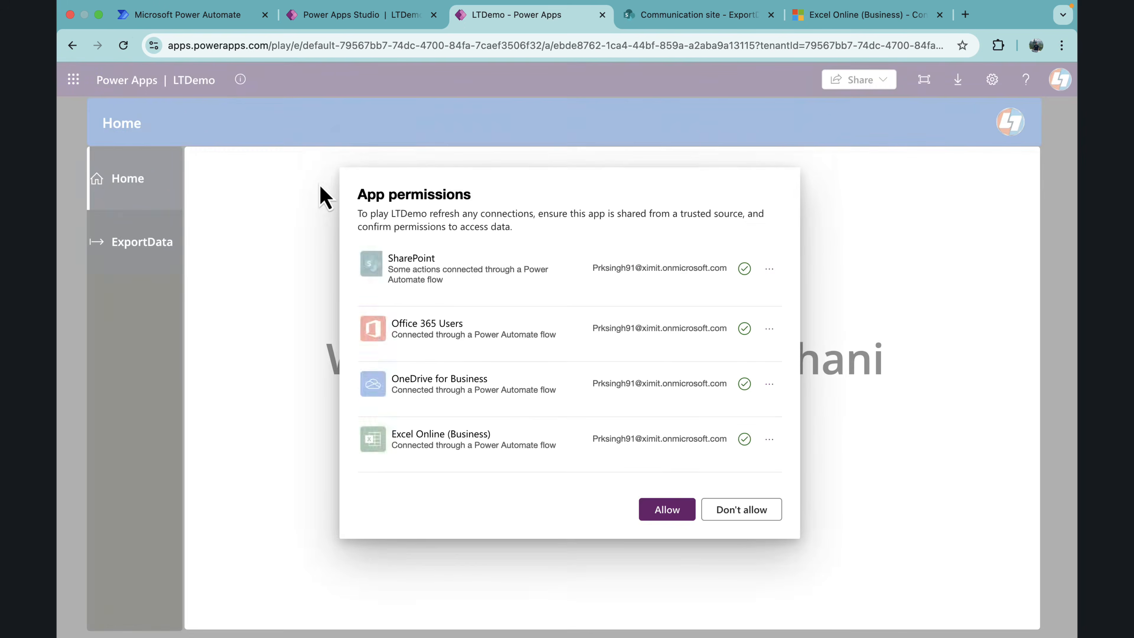
left_click(656, 543)
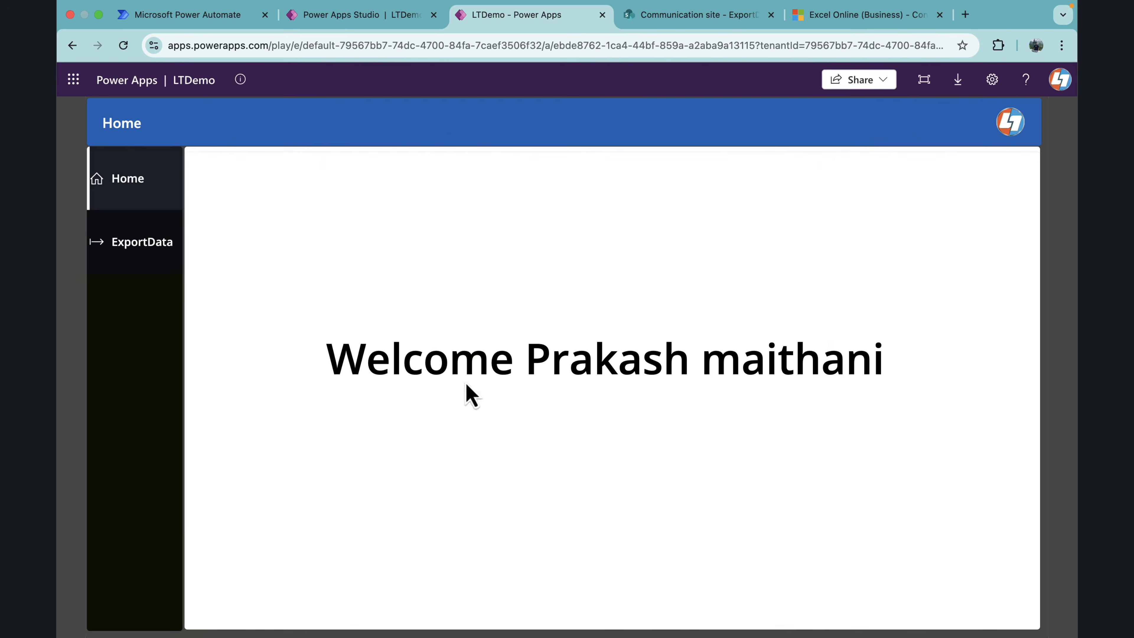
left_click(155, 252)
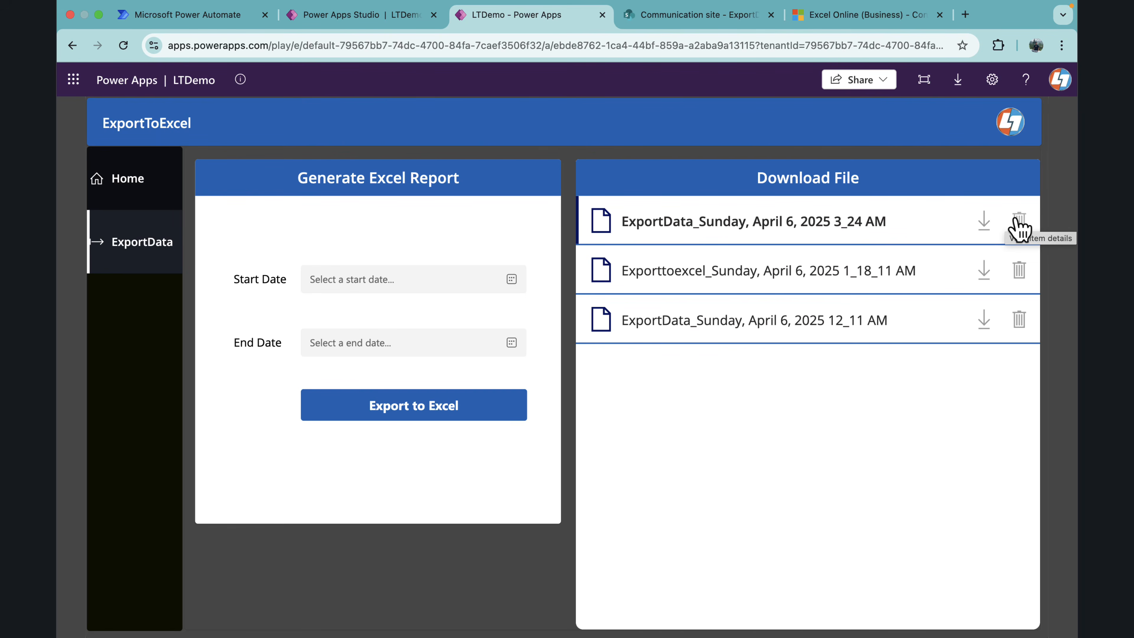
Step: Download the ExportData_Sunday, April 6, 2025 3_24 AM report to the Desktop, view its rows in Excel and close the workbook
left_click(982, 222)
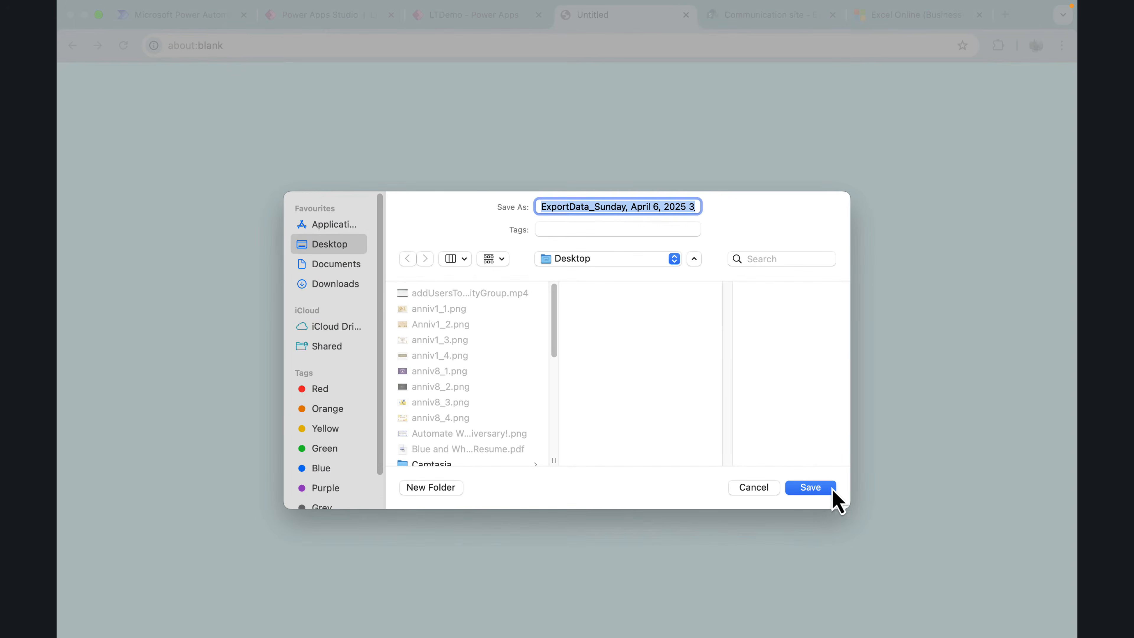
left_click(810, 487)
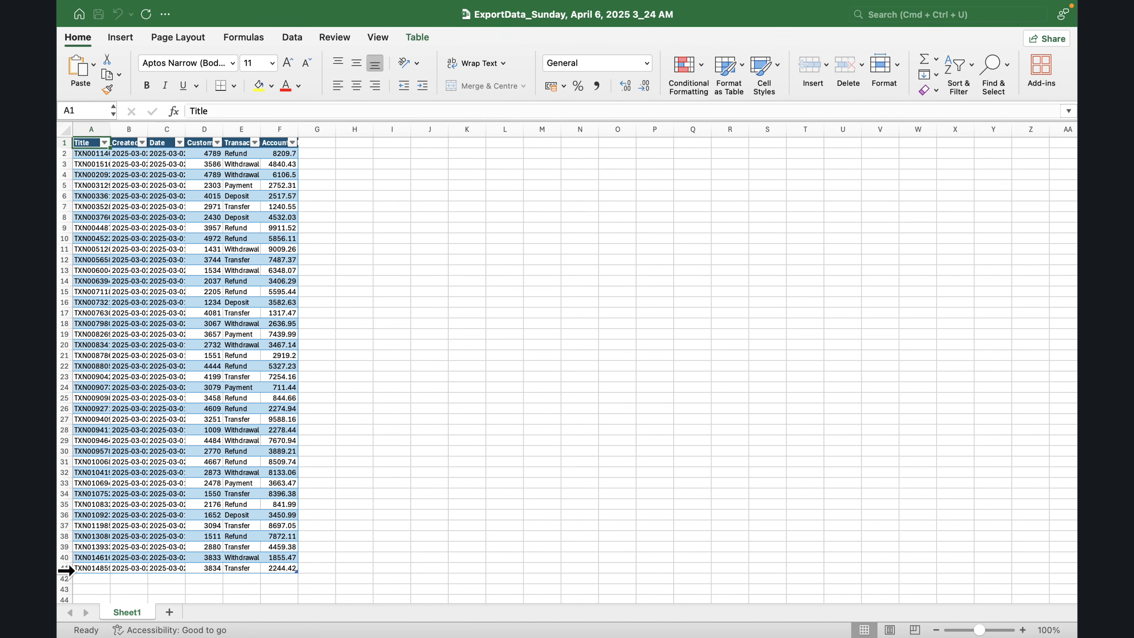
mouse_move(57, 3)
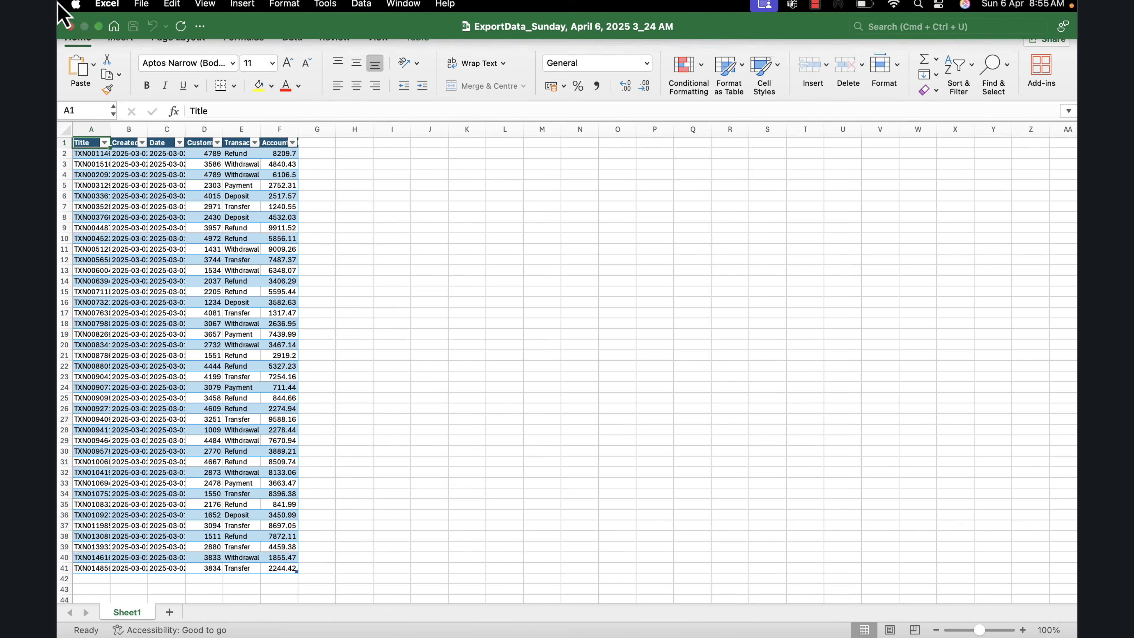
left_click(70, 31)
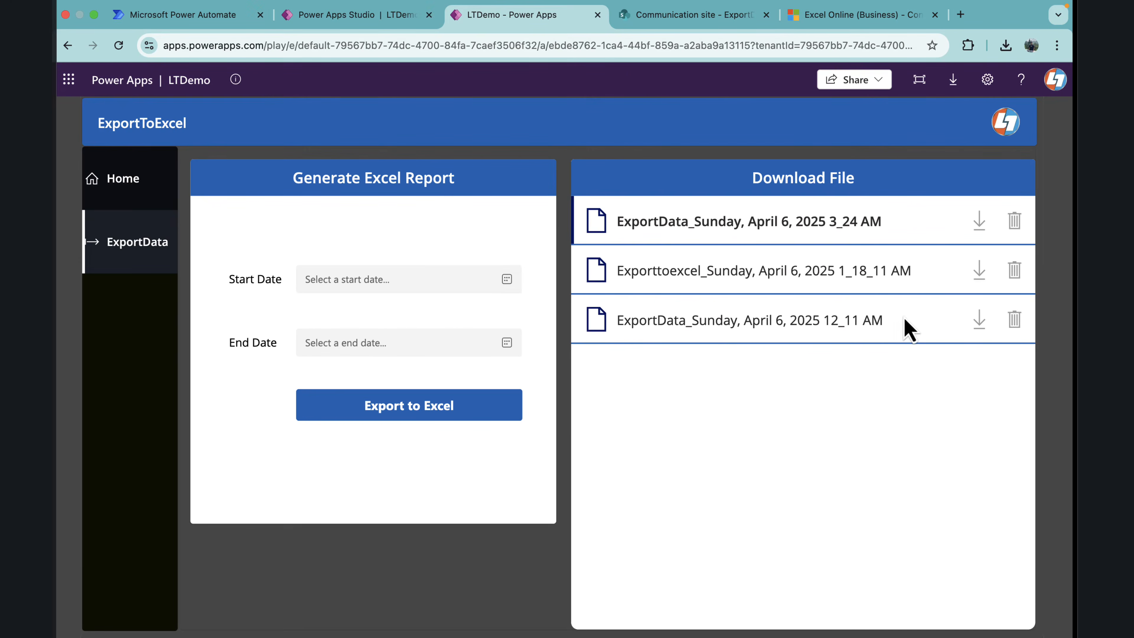
Step: Download the ExportData_Sunday, April 6, 2025 12_11 AM report to the Desktop and look through its rows in Excel down to the end
left_click(977, 325)
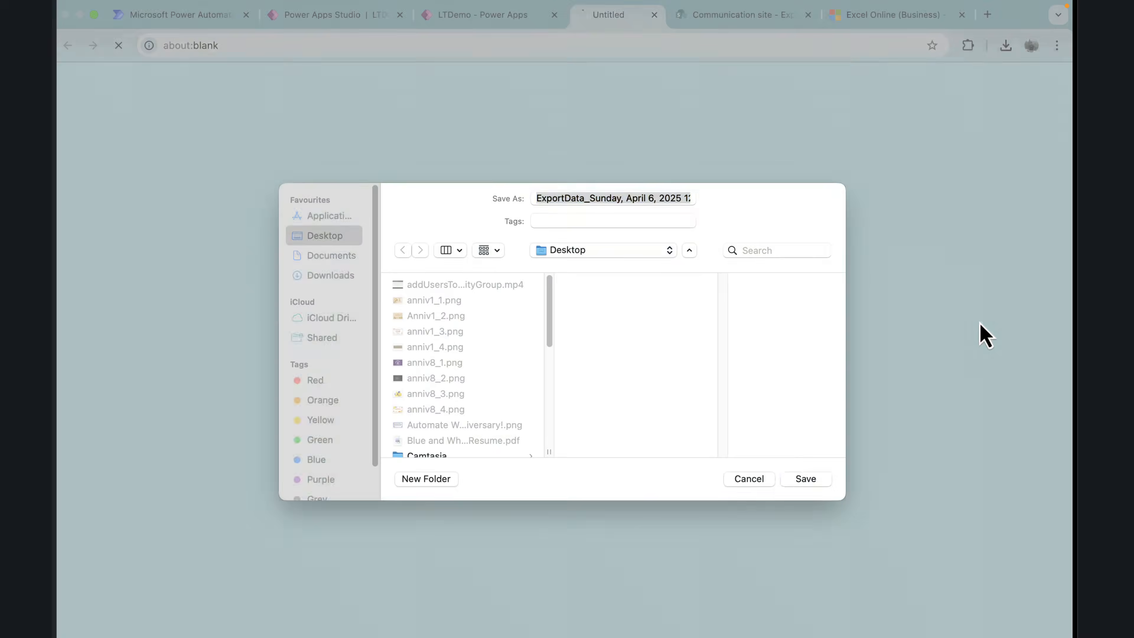
left_click(806, 488)
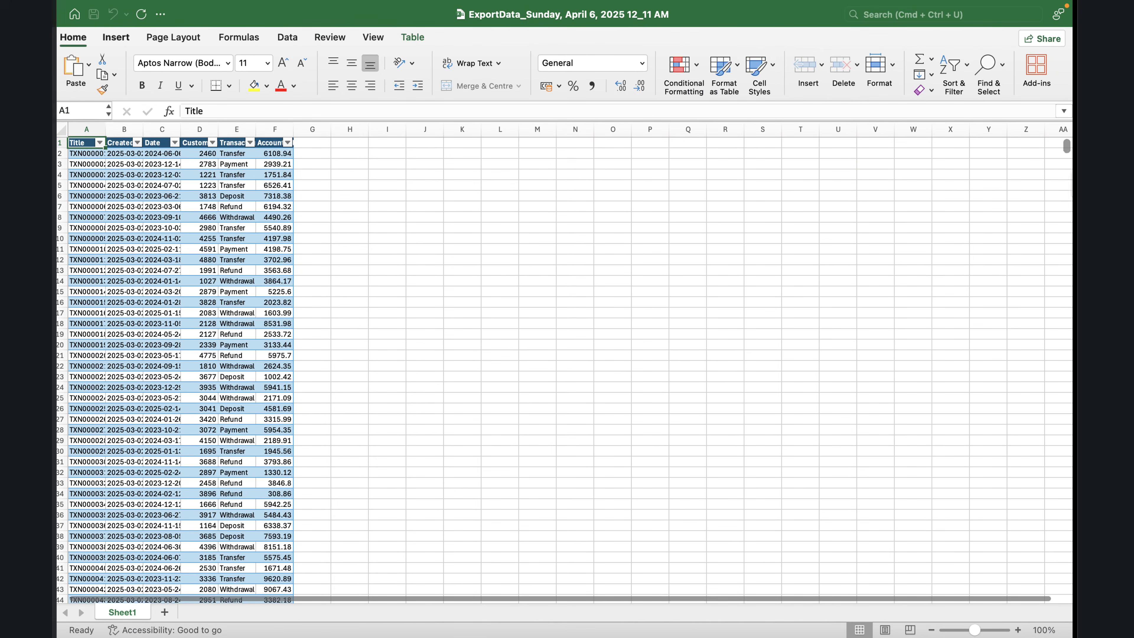
left_click_drag(1068, 154, 617, 436)
scroll(938, 509, "down", 19)
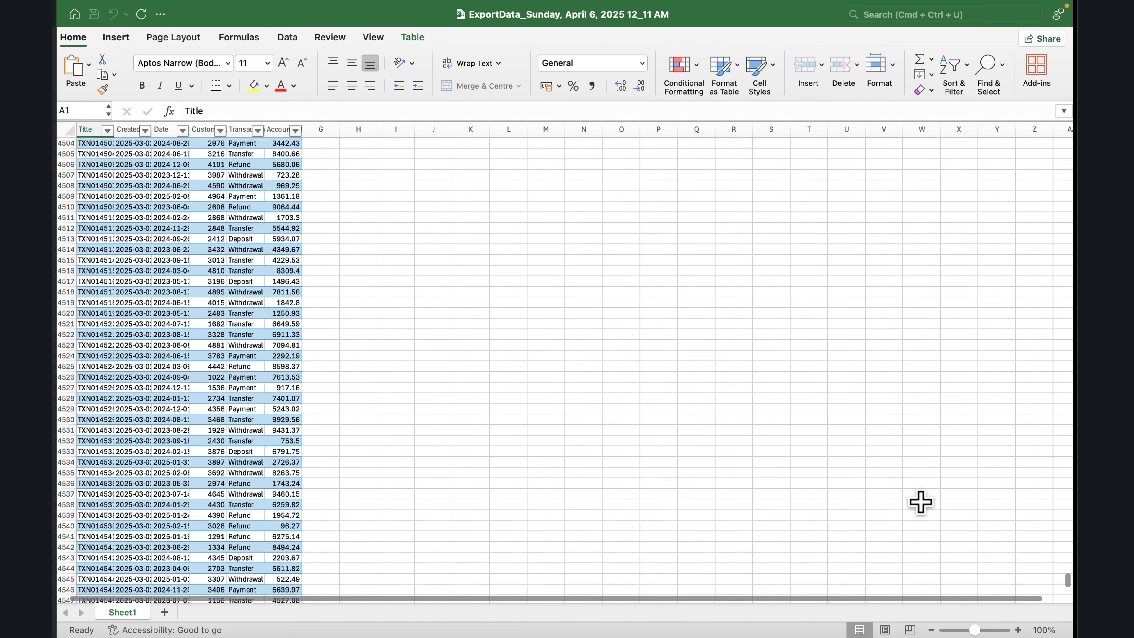
scroll(920, 499, "down", 20)
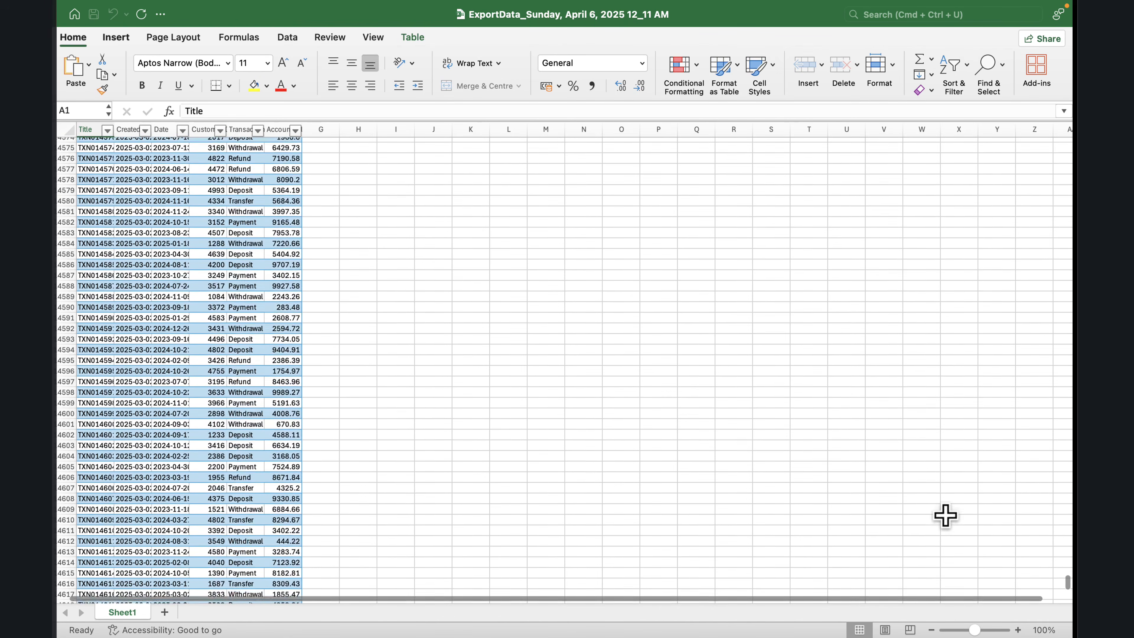
scroll(946, 515, "down", 12)
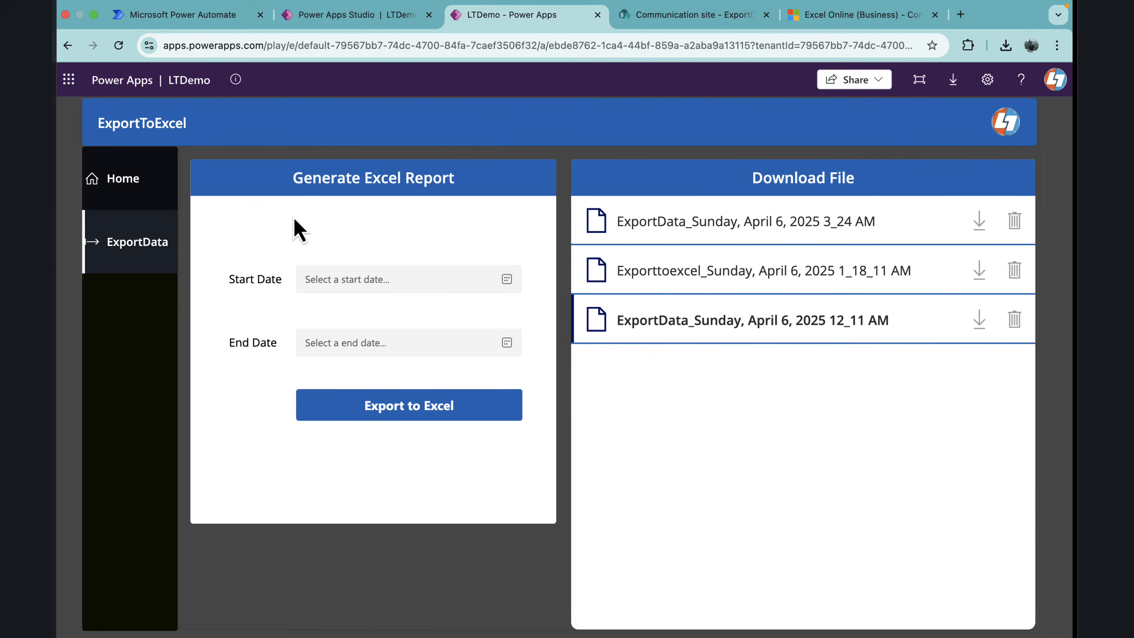
Step: Switch to Power Apps Studio and examine the OnSelect formula of the Export to Excel button
left_click(342, 18)
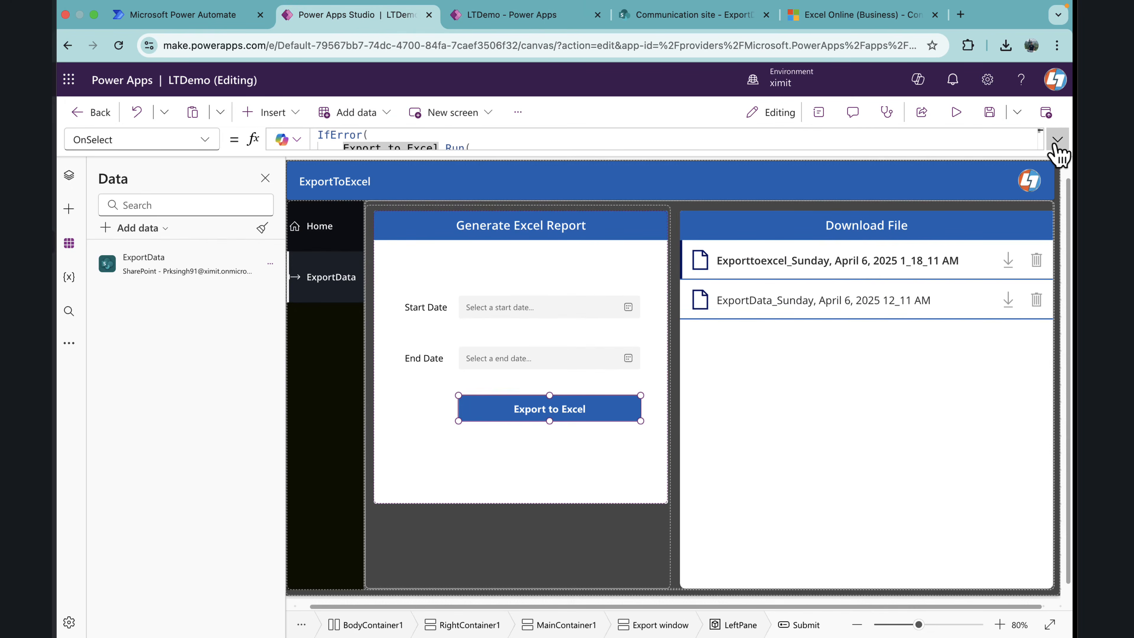
left_click(600, 412)
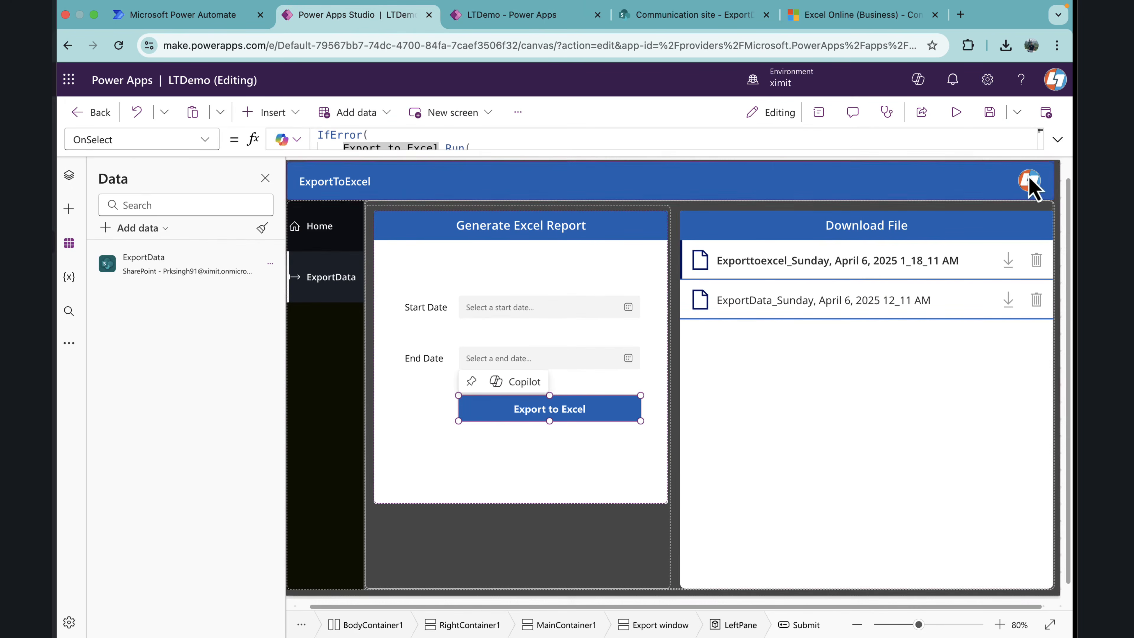
left_click(1057, 142)
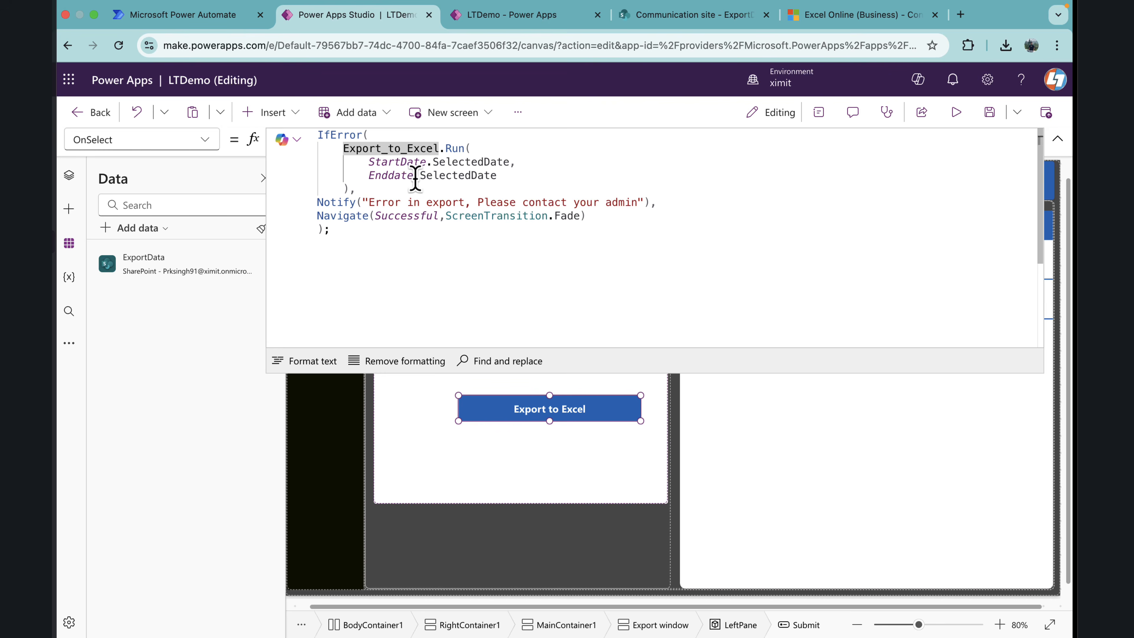
left_click(1058, 139)
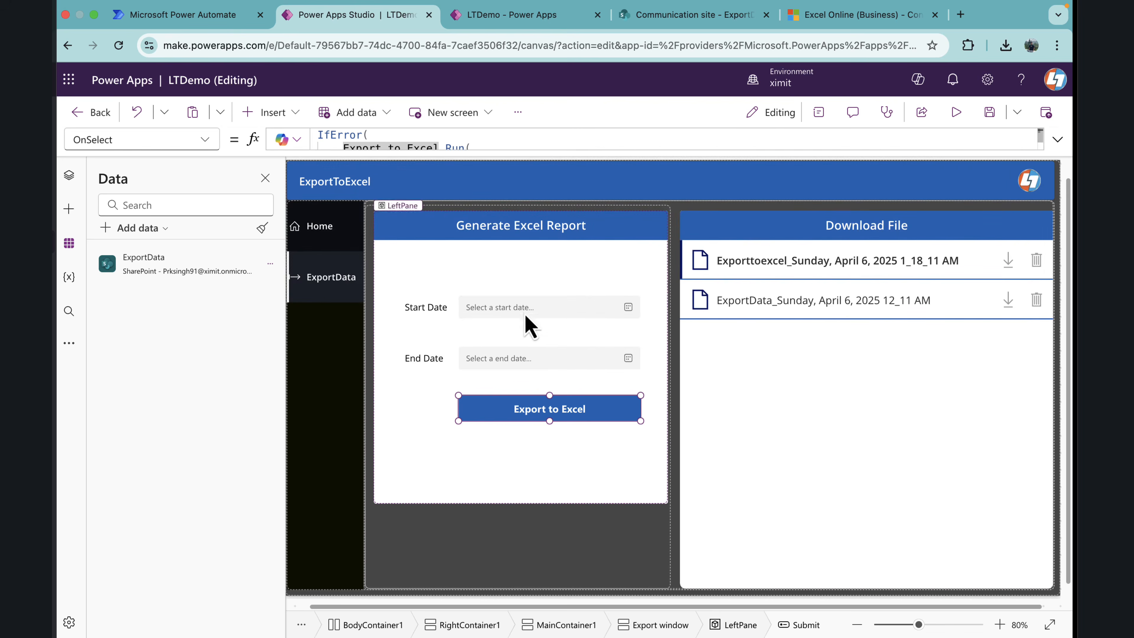
left_click(1058, 139)
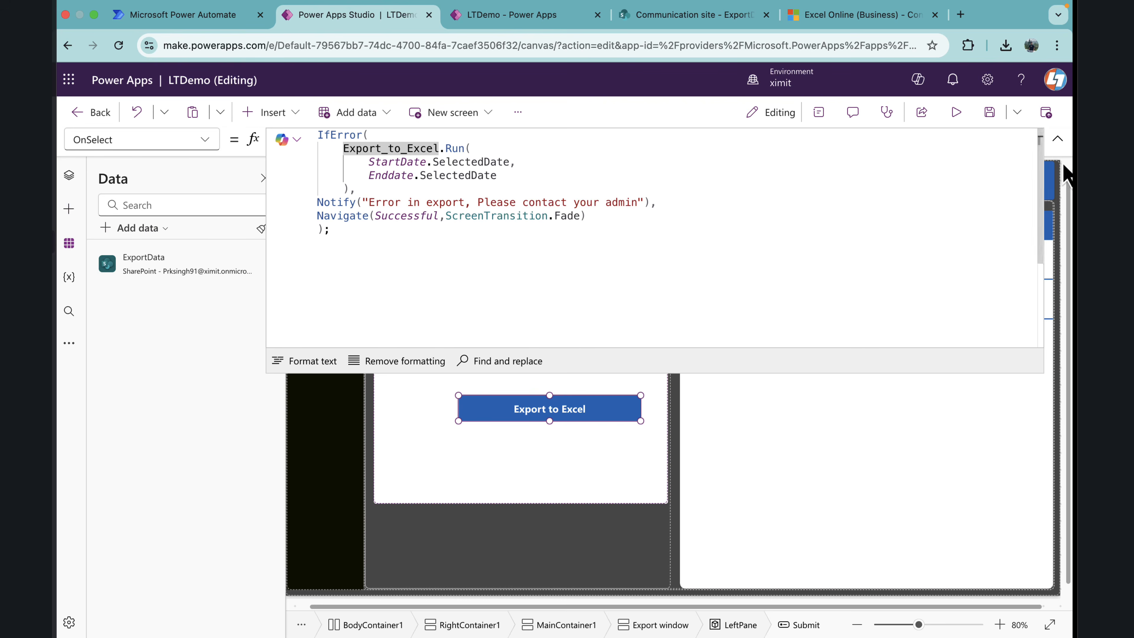
left_click(1057, 139)
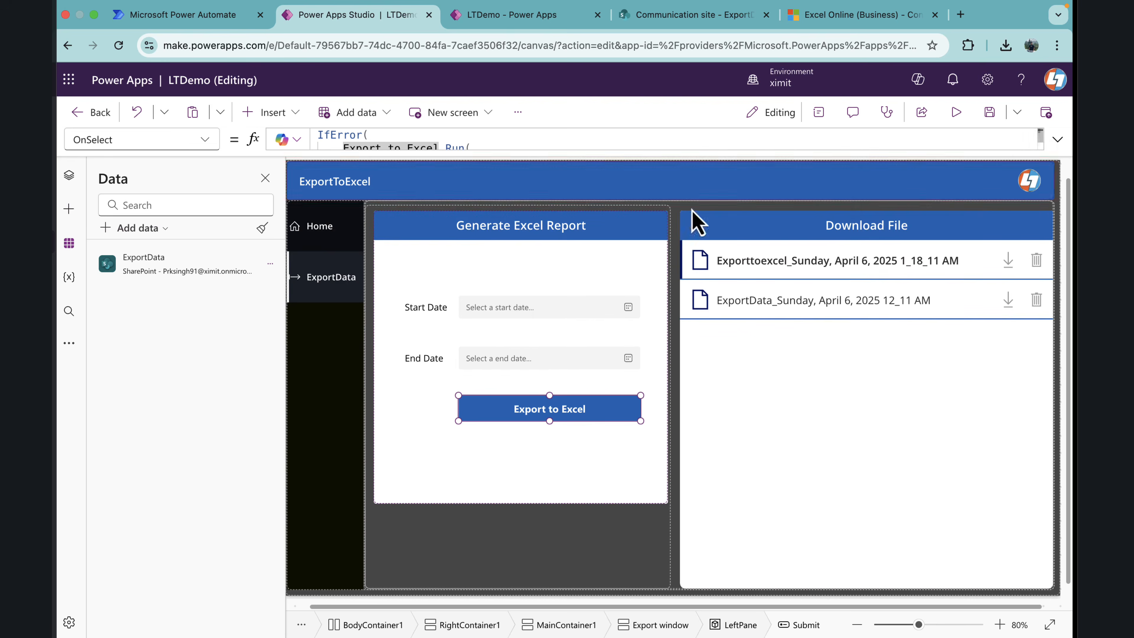
Step: Create a new Power Automate flow from blank for the app and expand its Power Apps (V2) trigger
left_click(70, 343)
left_click(140, 409)
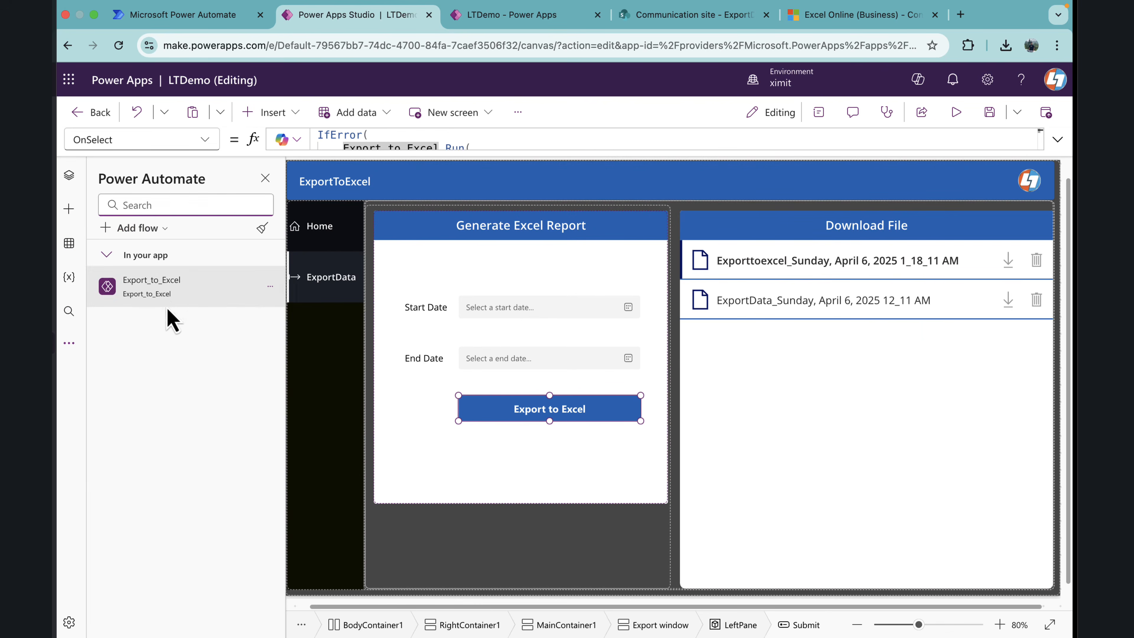
mouse_move(191, 295)
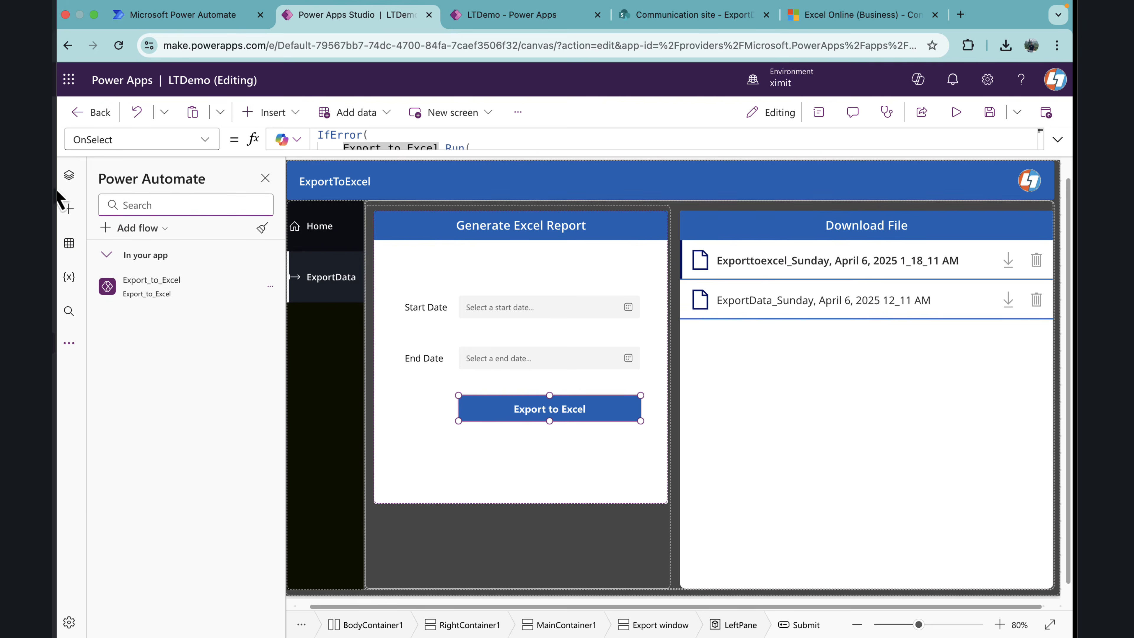
left_click(137, 229)
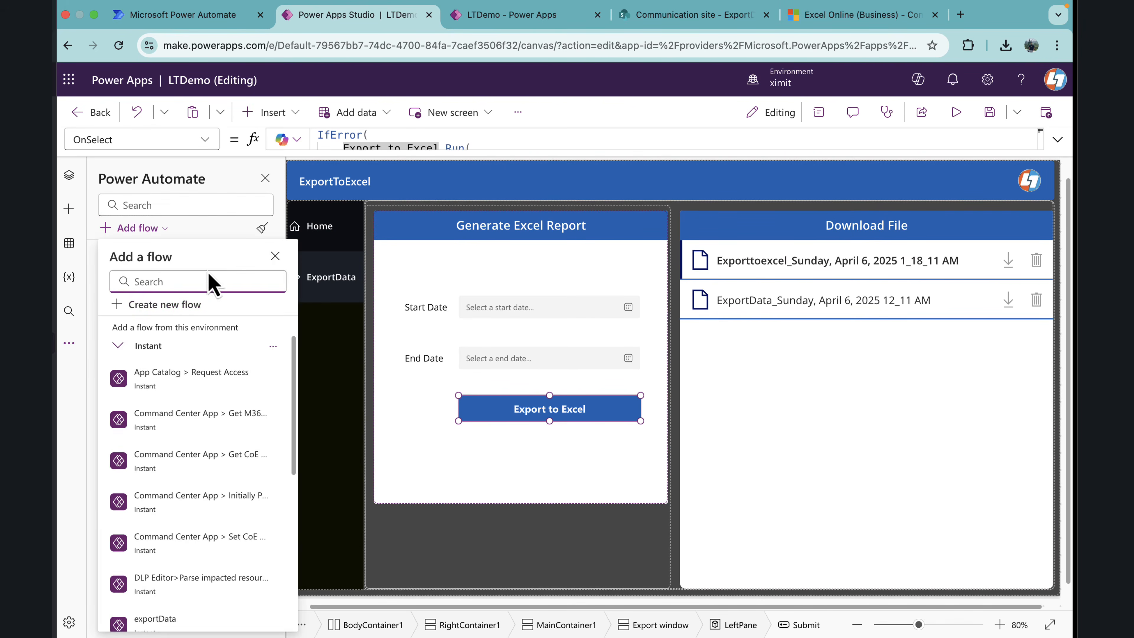
left_click(145, 305)
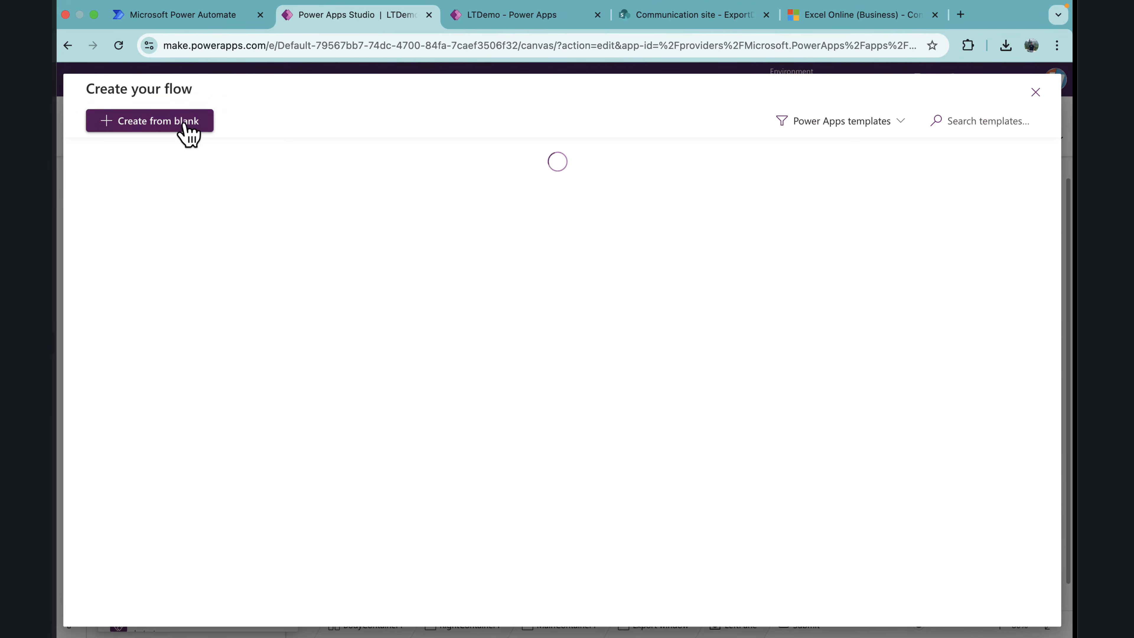
left_click(179, 122)
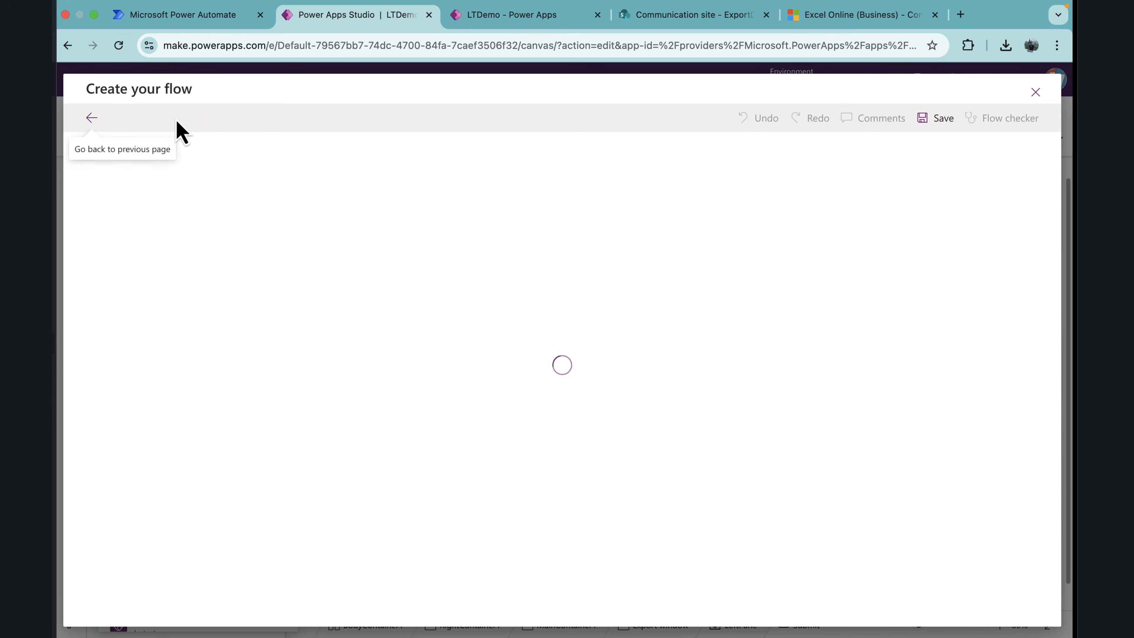
left_click(478, 167)
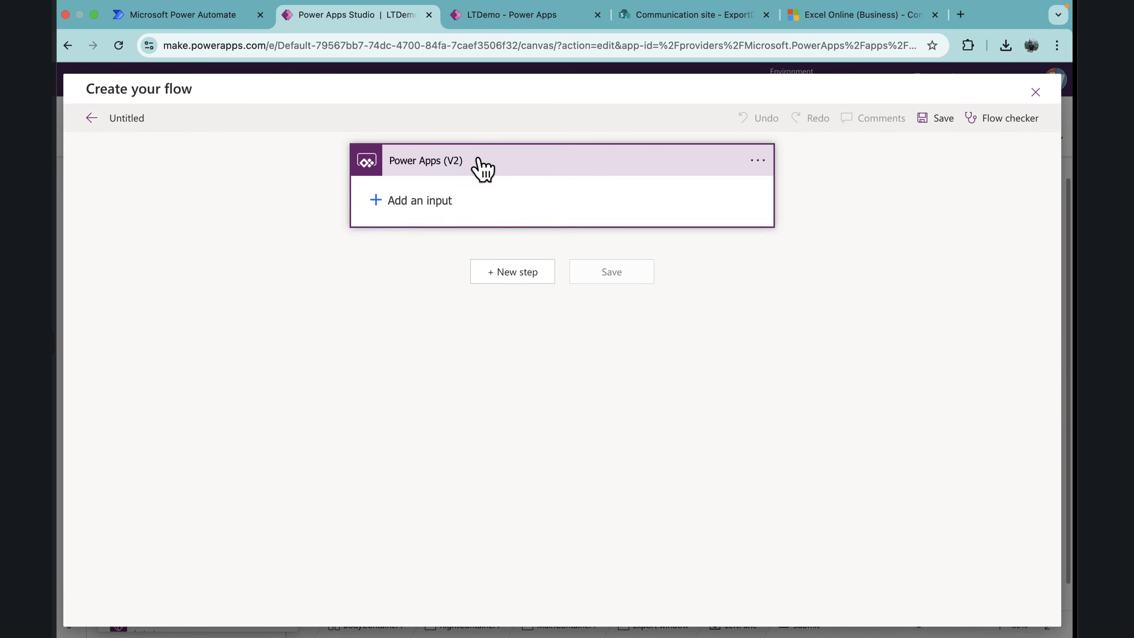
Step: Add two text inputs named StartDate and EndDate to the Power Apps (V2) trigger
left_click(398, 197)
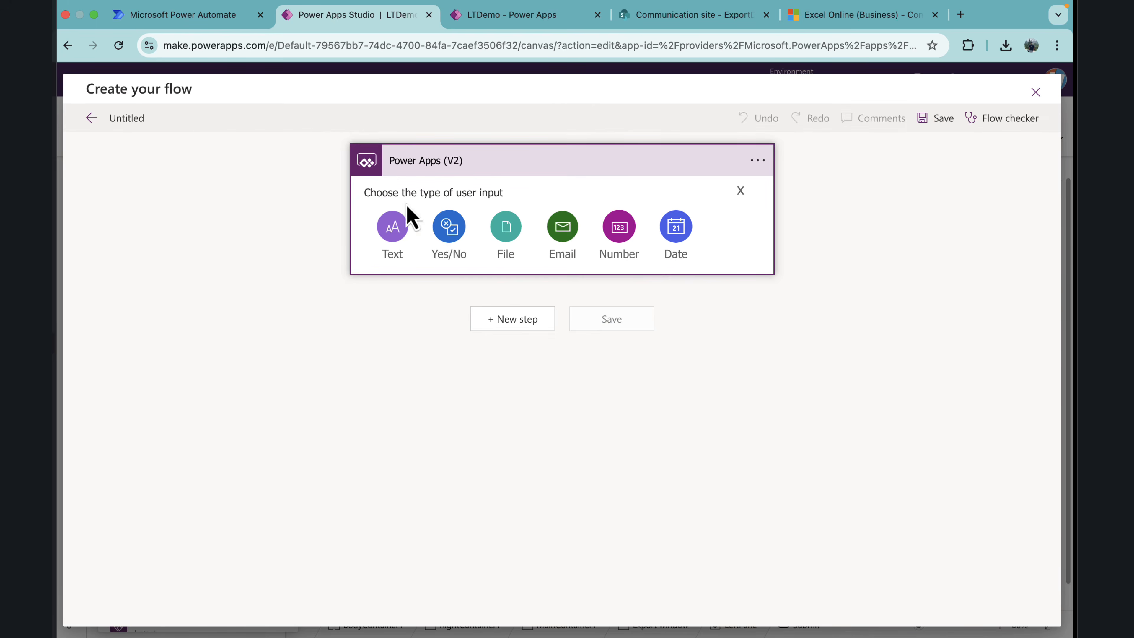
left_click(399, 238)
left_click_drag(450, 196, 382, 203)
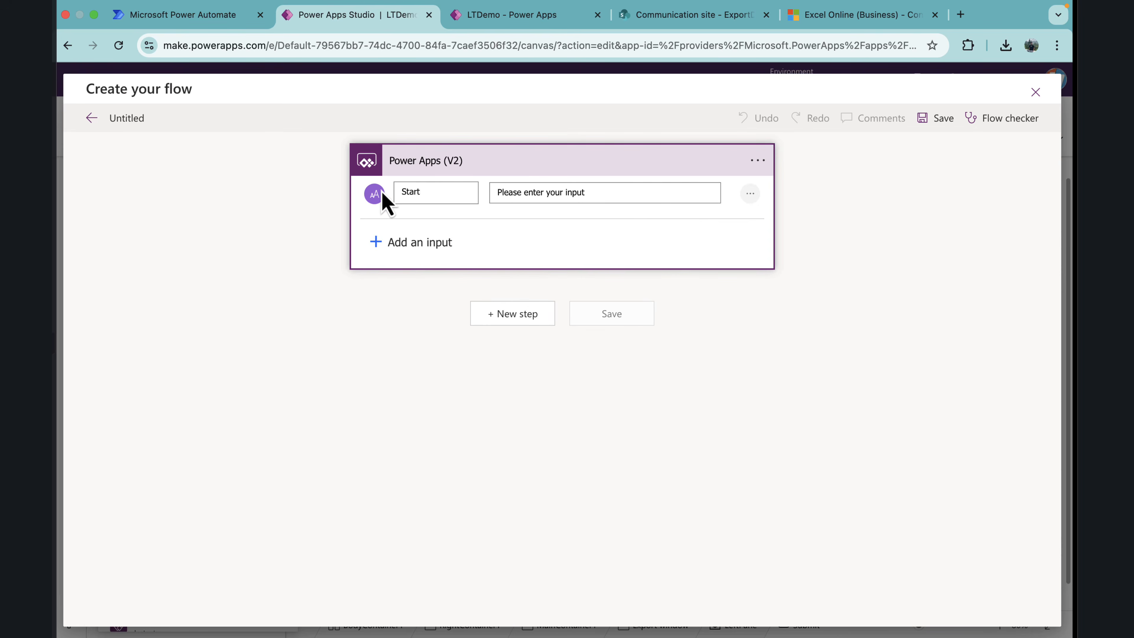
left_click(391, 241)
left_click(397, 273)
left_click_drag(442, 241, 393, 247)
type("EndDate")
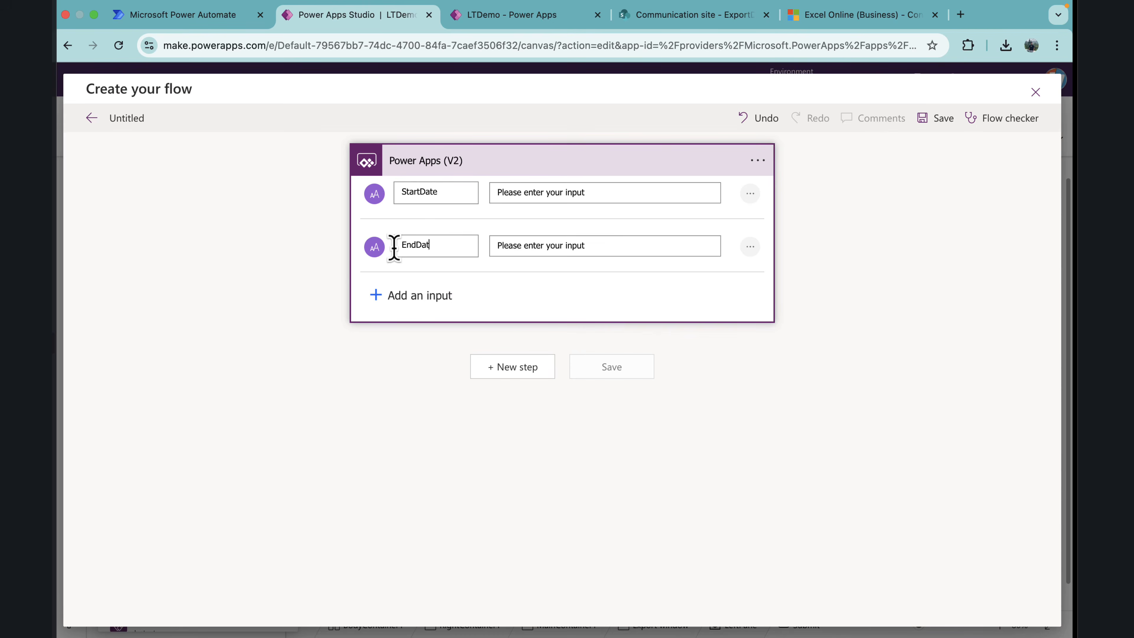
Step: Add an Initialize variable action below the Power Apps (V2) trigger
left_click(531, 168)
left_click(514, 226)
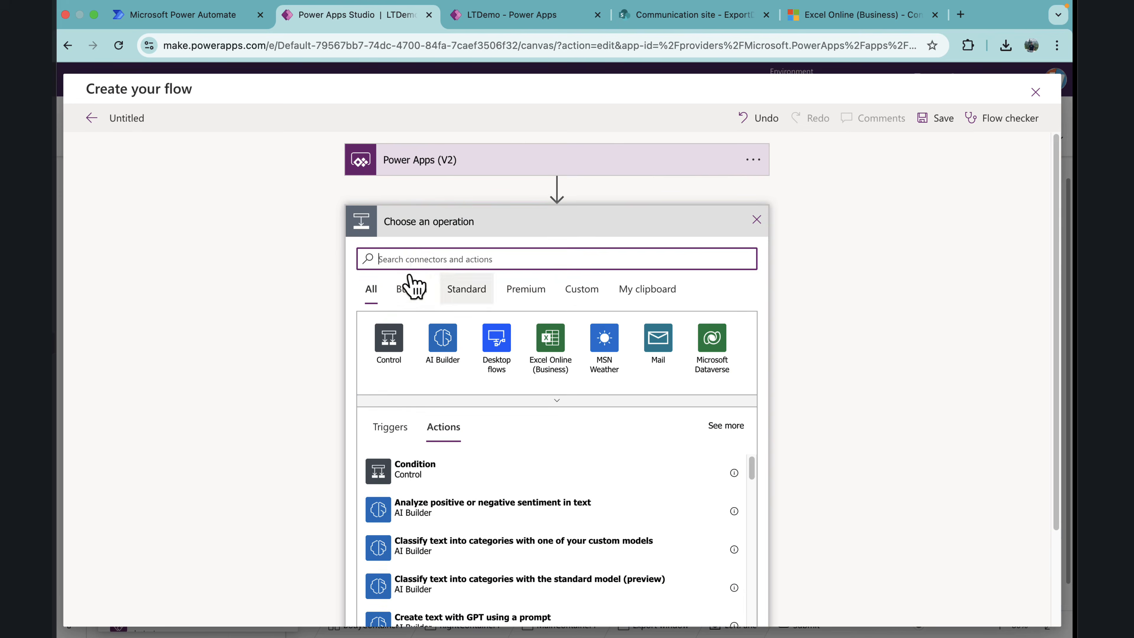
type("va")
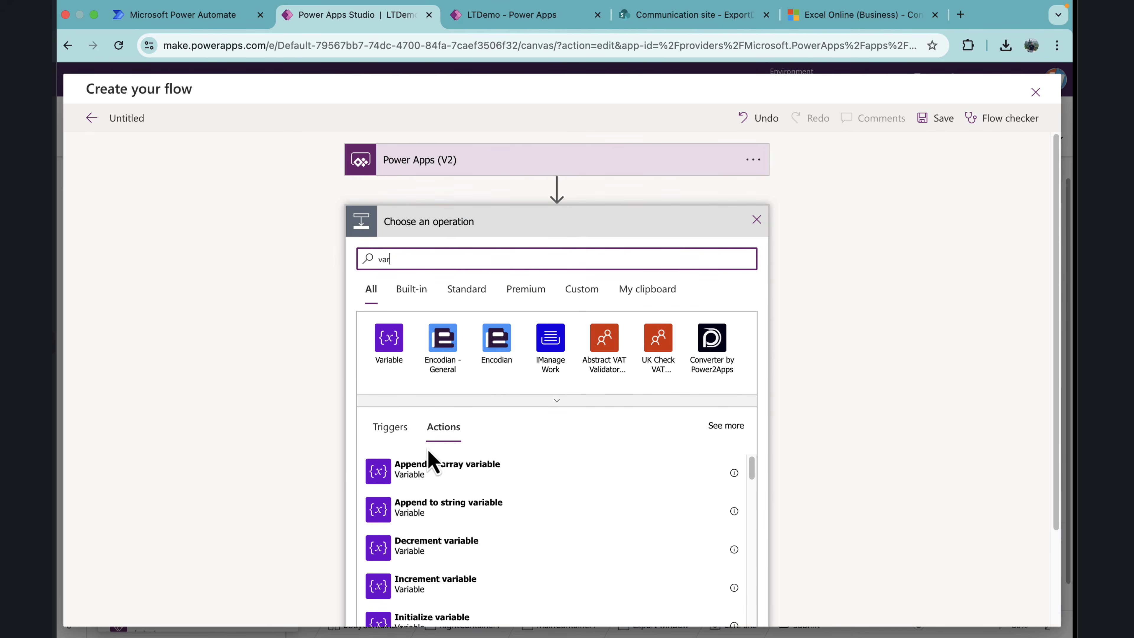
type("r")
scroll(439, 514, "down", 3)
left_click(446, 558)
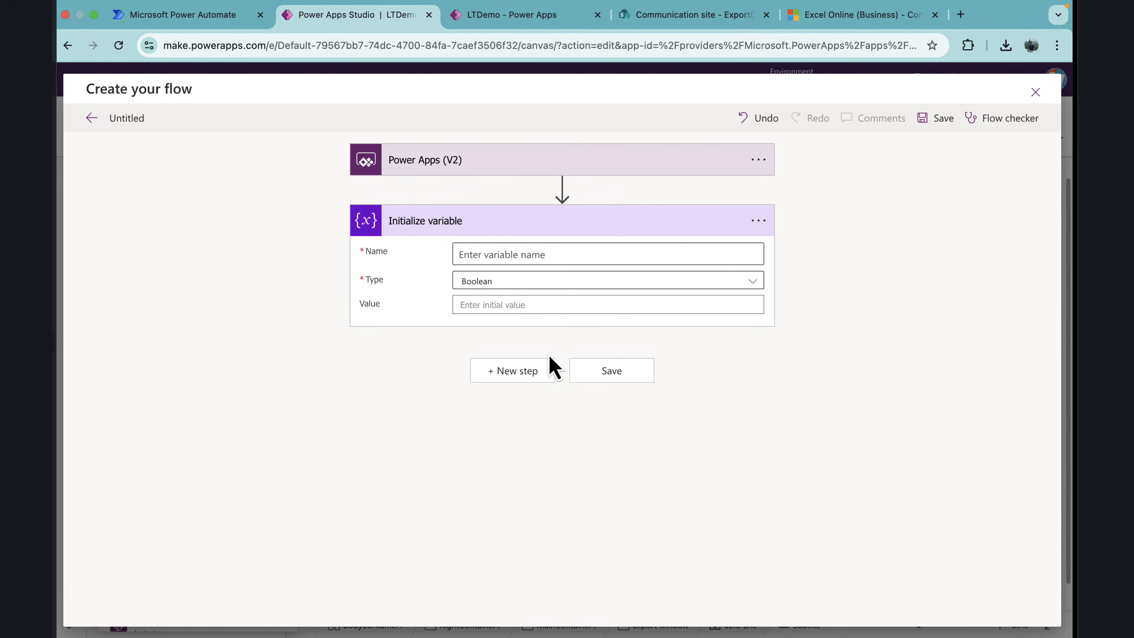
Step: Name the new variable Startdate and set its type to String
left_click(505, 259)
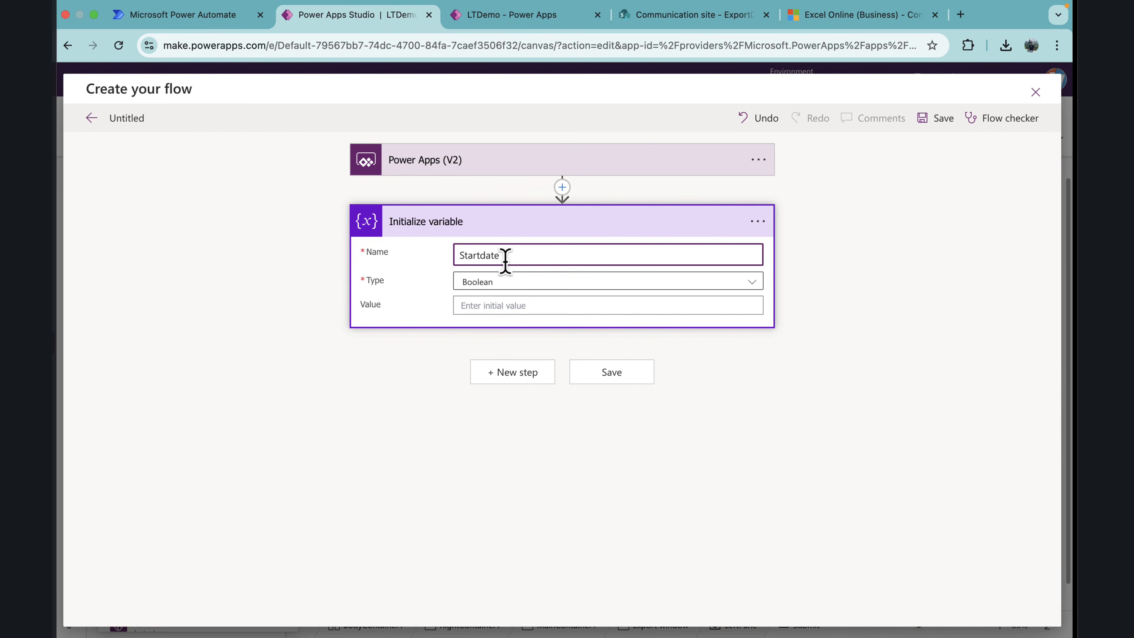
left_click(552, 285)
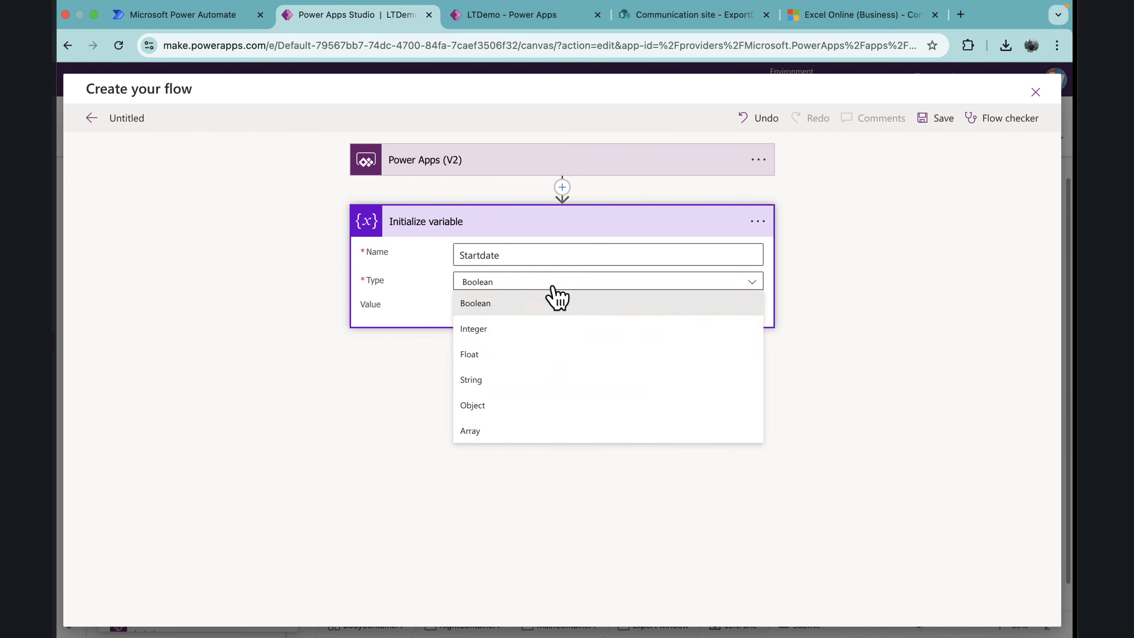
left_click(504, 381)
Step: Begin a formatDateTime() expression for the Startdate variable's value, with the trigger's StartDate input as its first argument
left_click(496, 306)
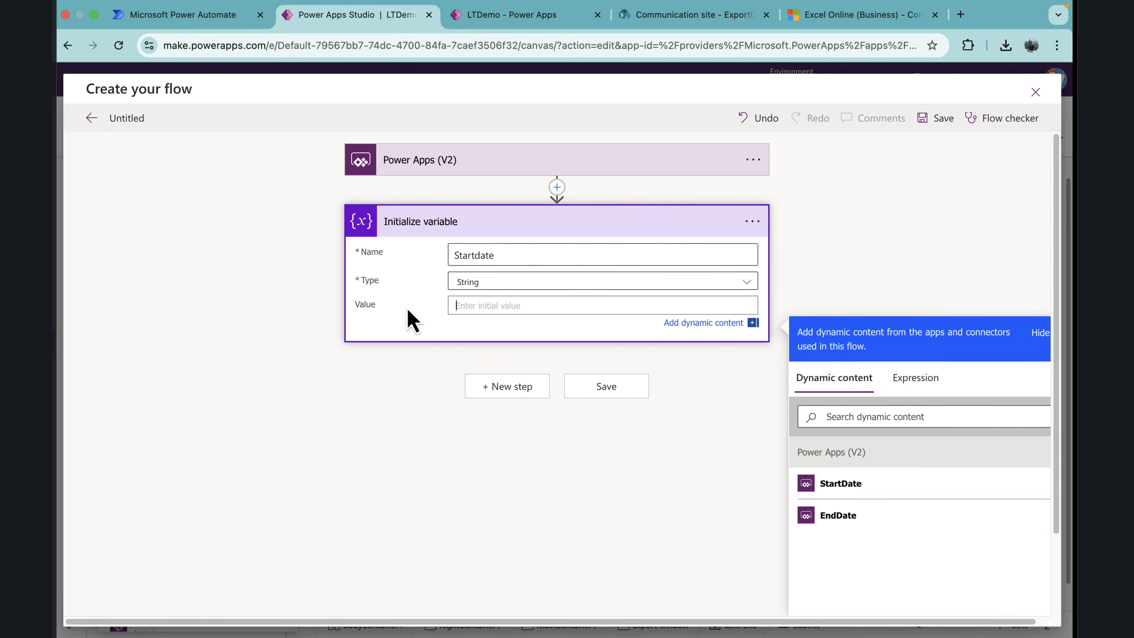
left_click(909, 382)
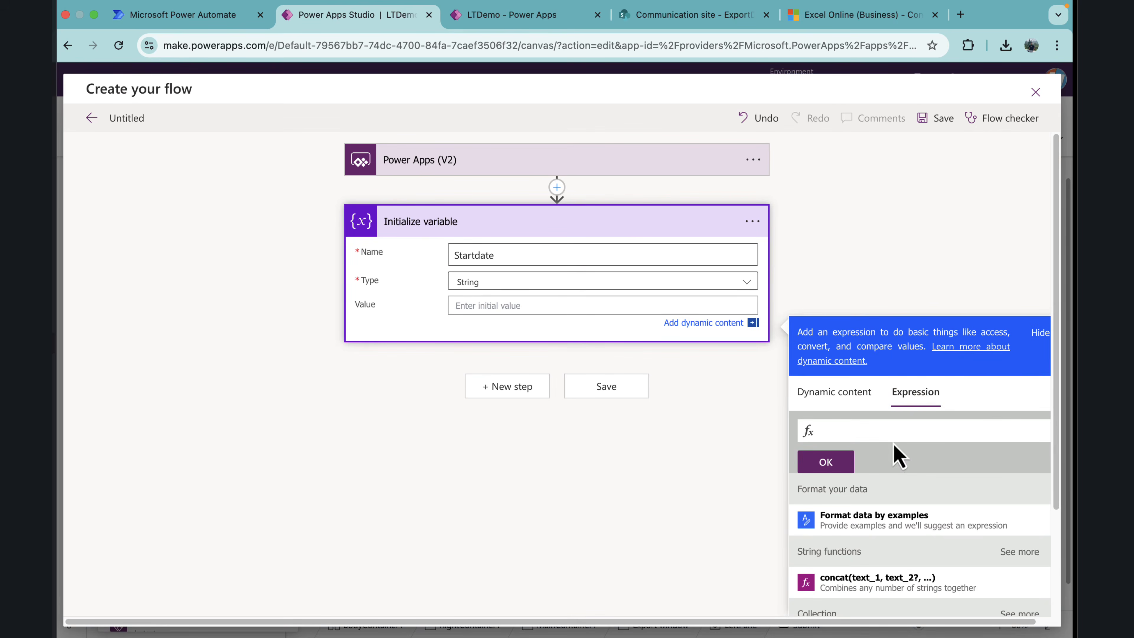
type("form")
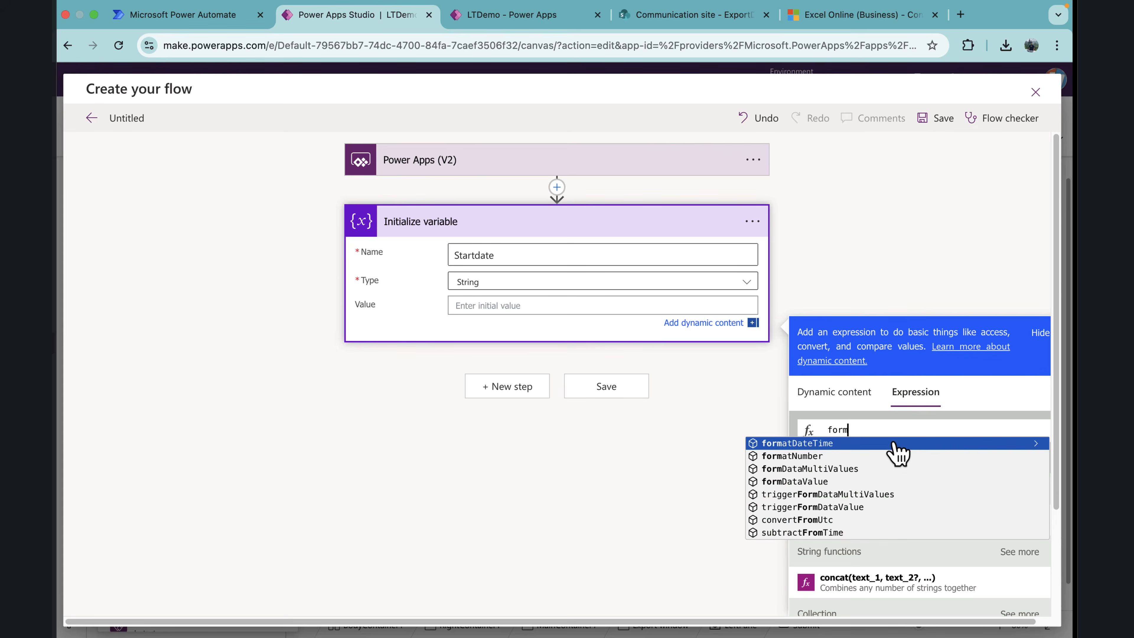
left_click(894, 444)
type("()")
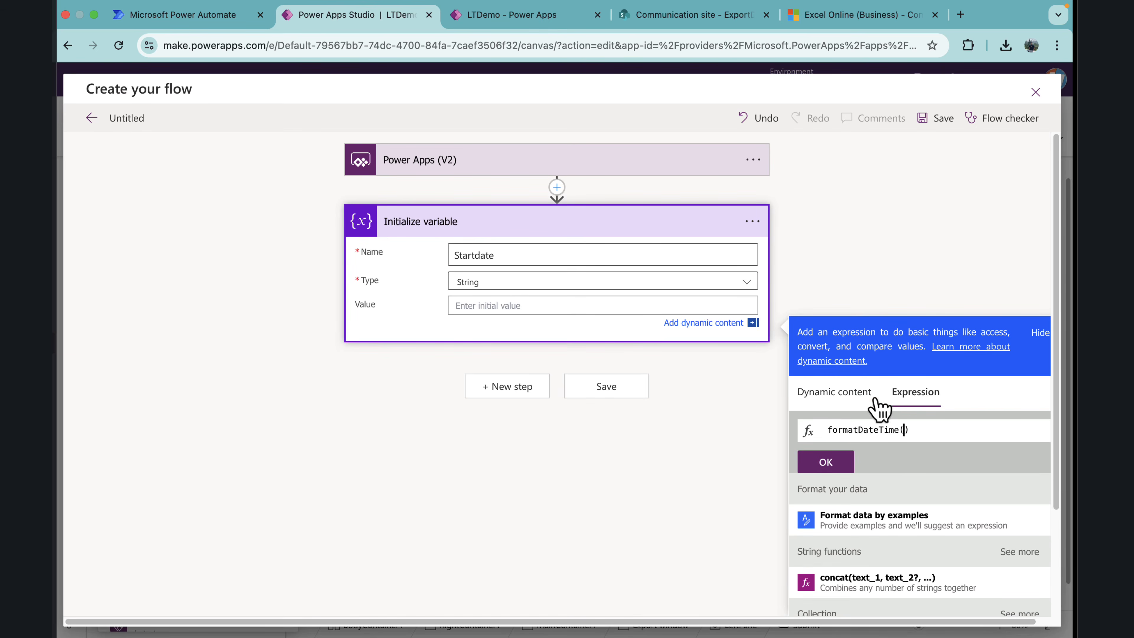
left_click(846, 393)
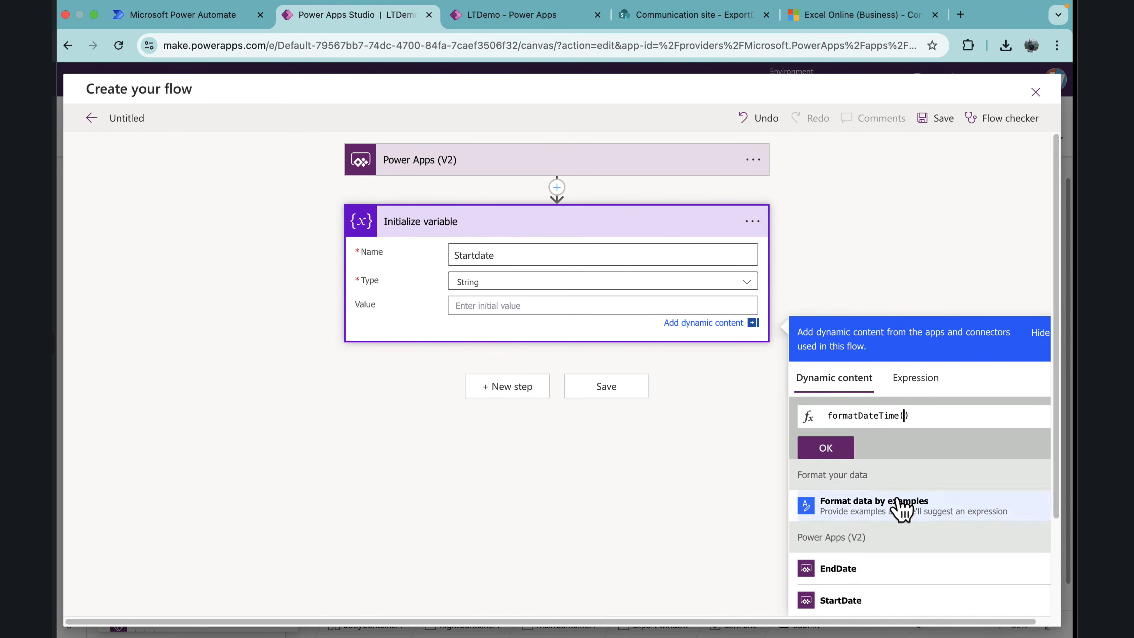
left_click(848, 601)
Step: Complete the formatDateTime expression with the format 'yyyy-MM-ddT00:00:00Z' and insert it as the Startdate variable's value
type(",''")
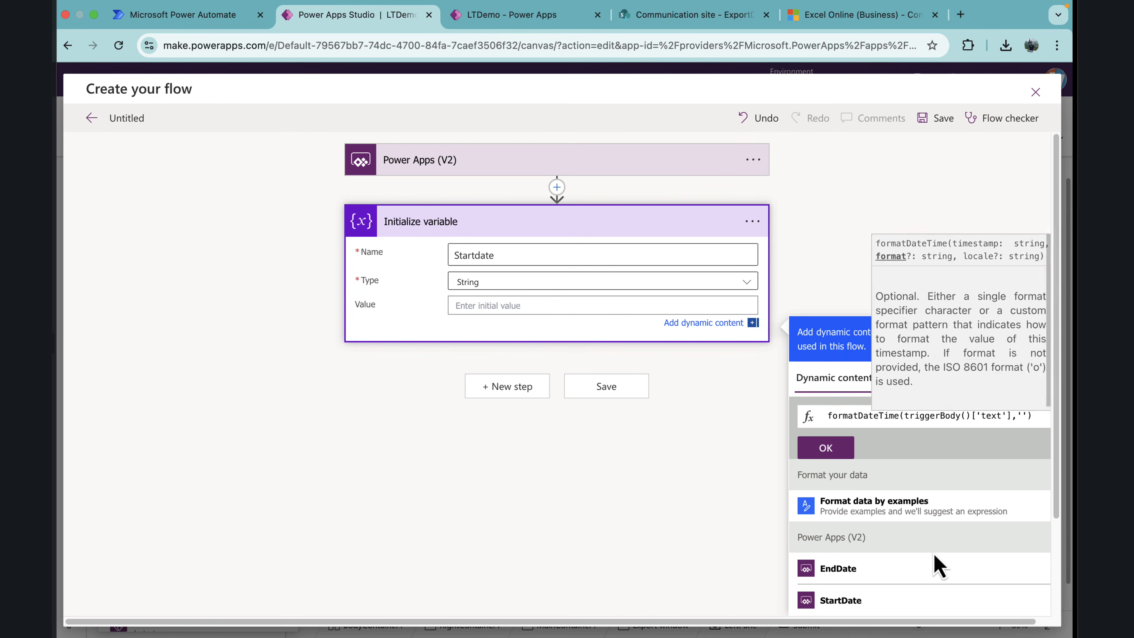
key("Left")
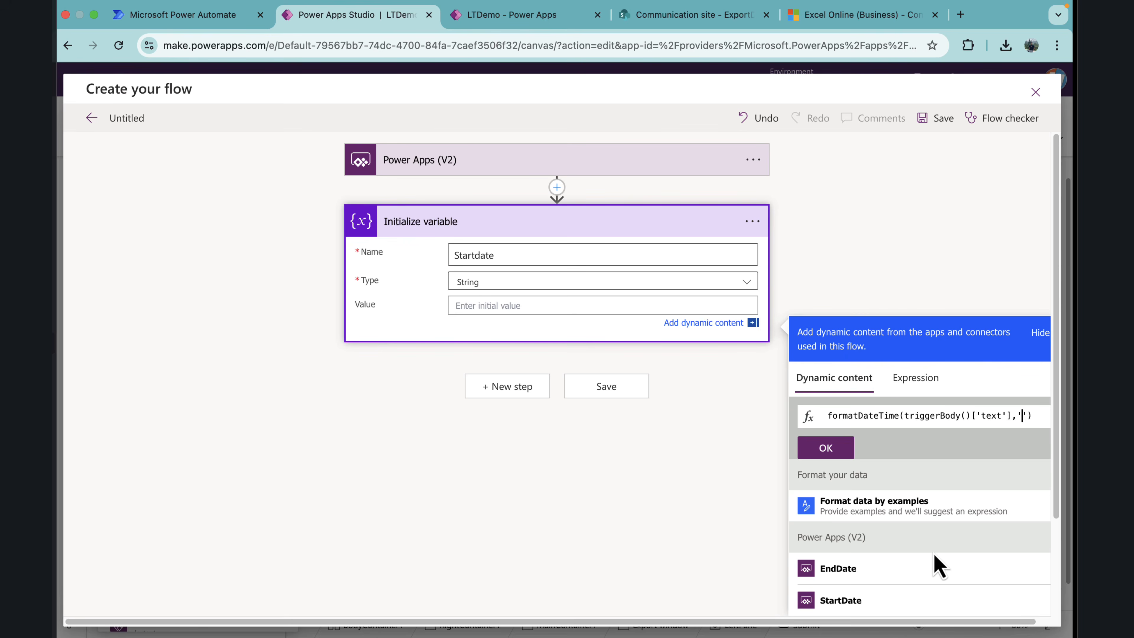
type("yyyy")
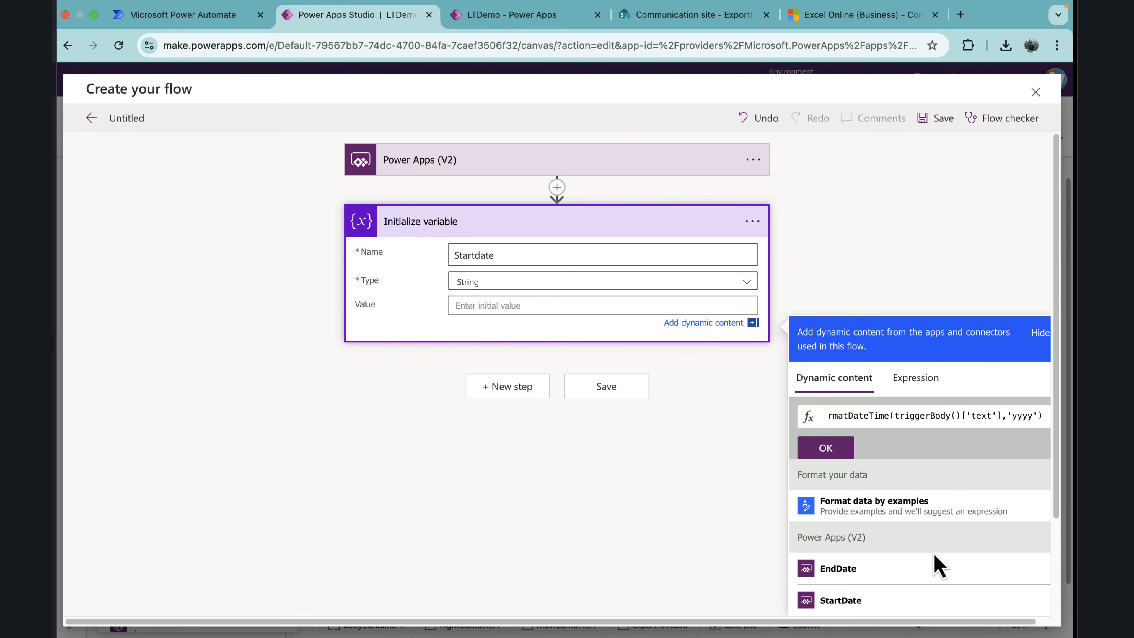
type("-")
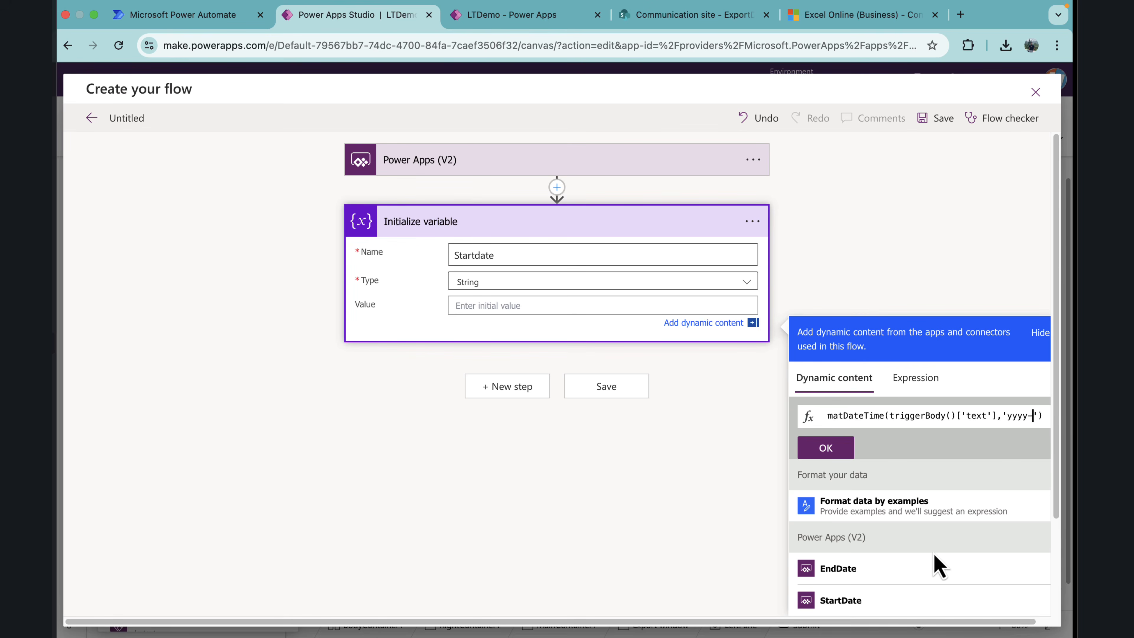
type("MM-")
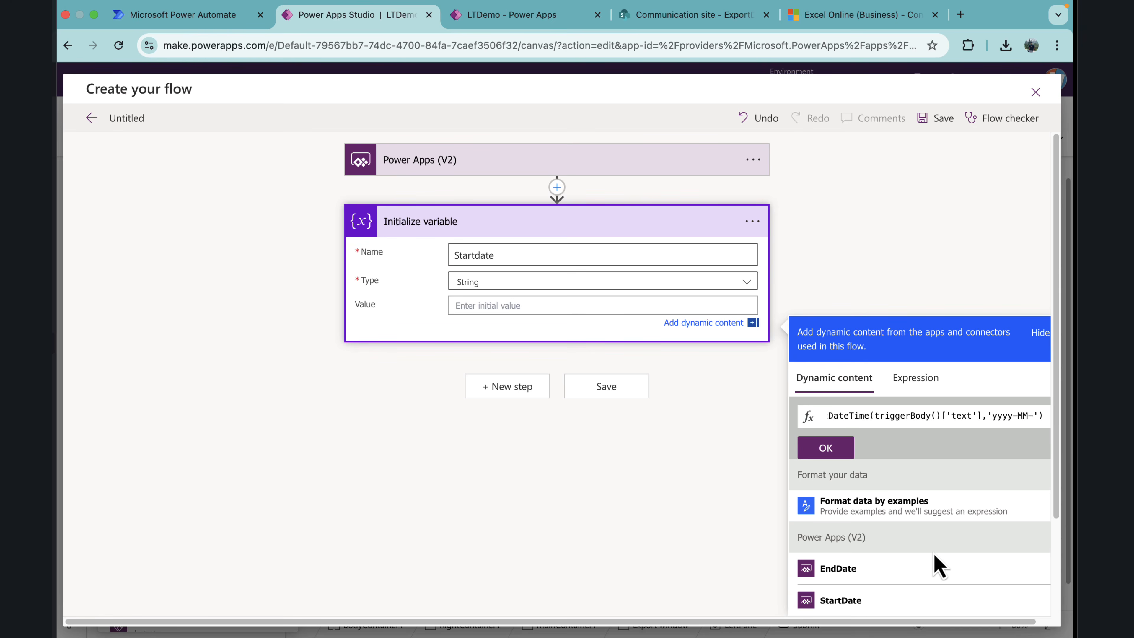
type("dd")
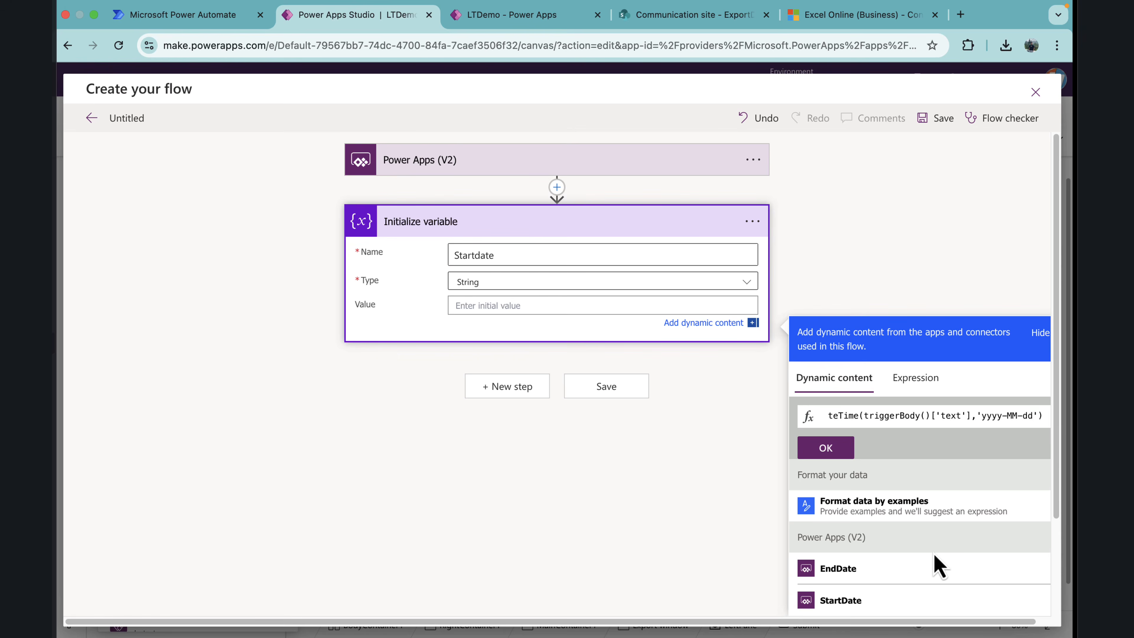
type("T")
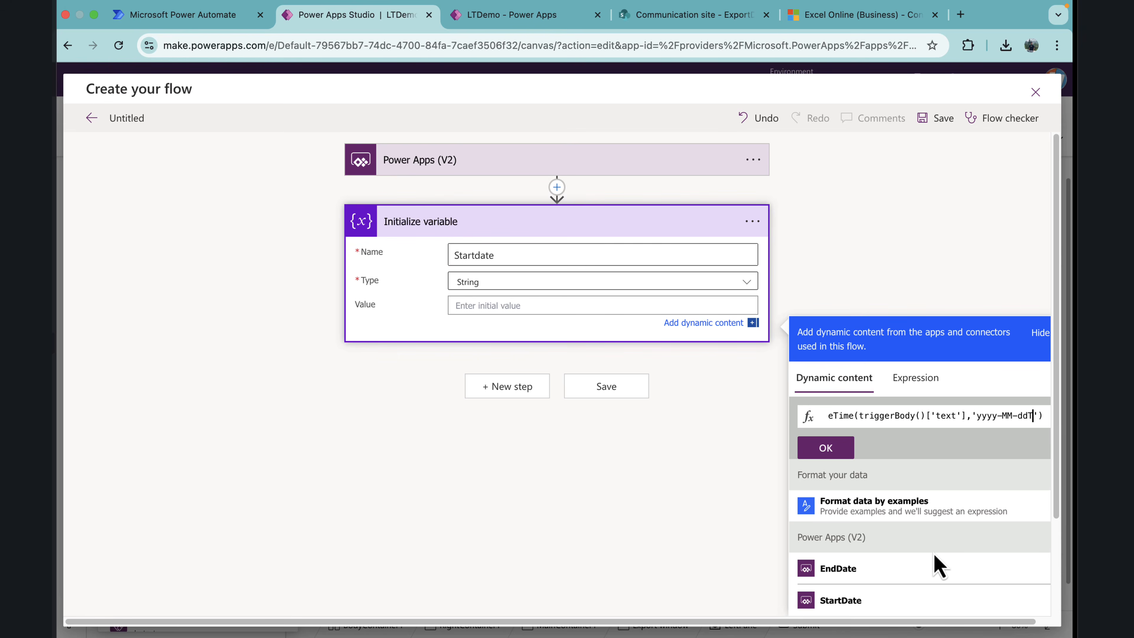
type("00:")
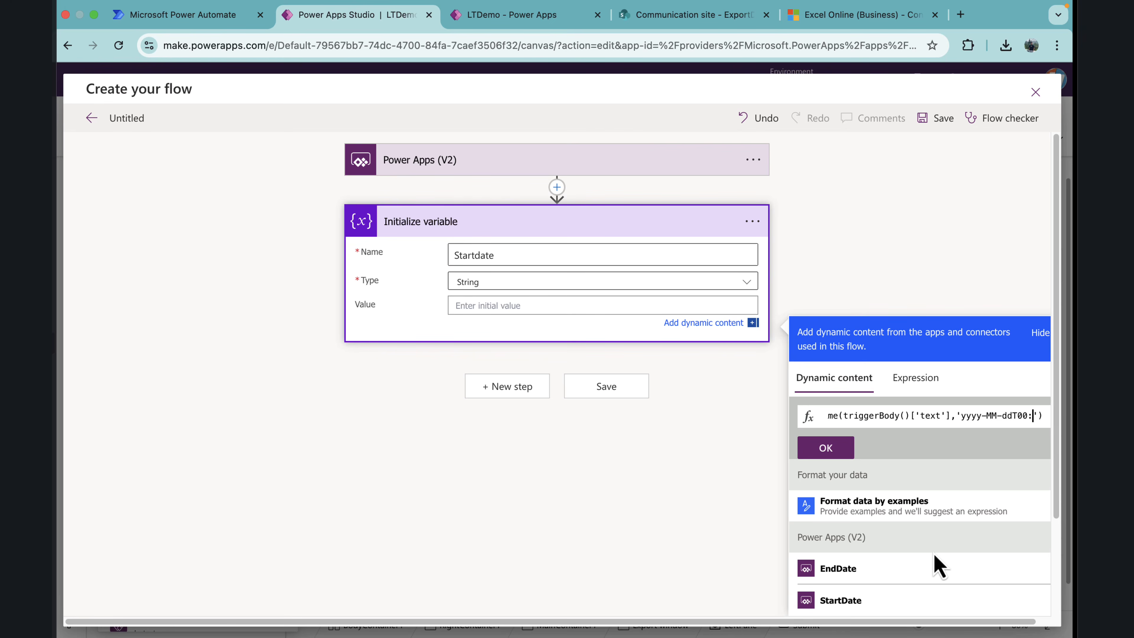
type("00:00")
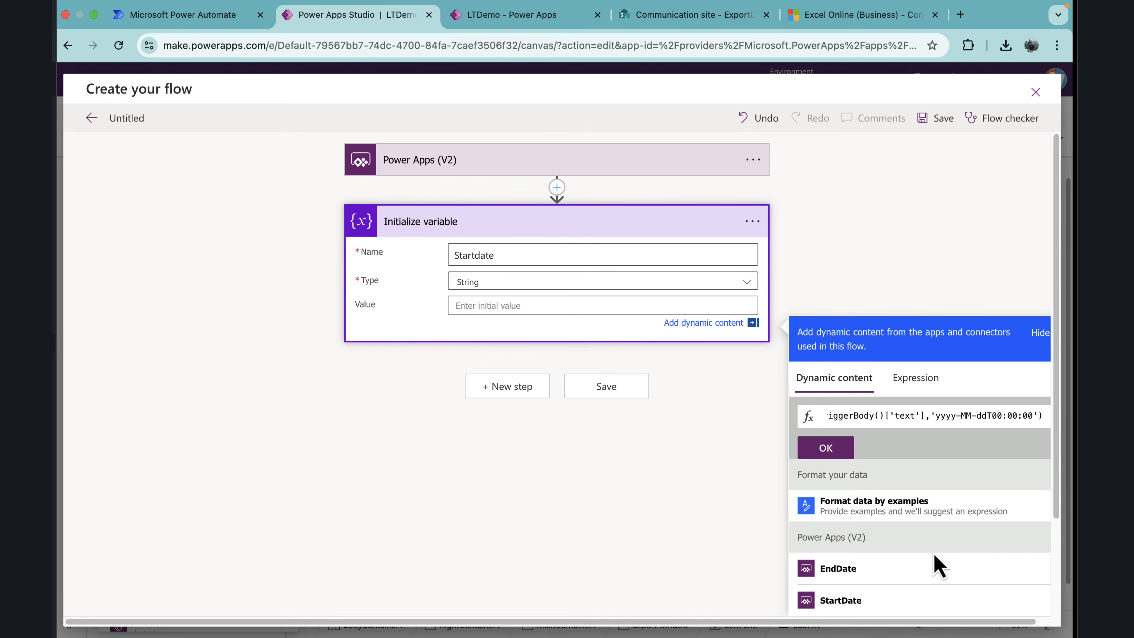
type("Z")
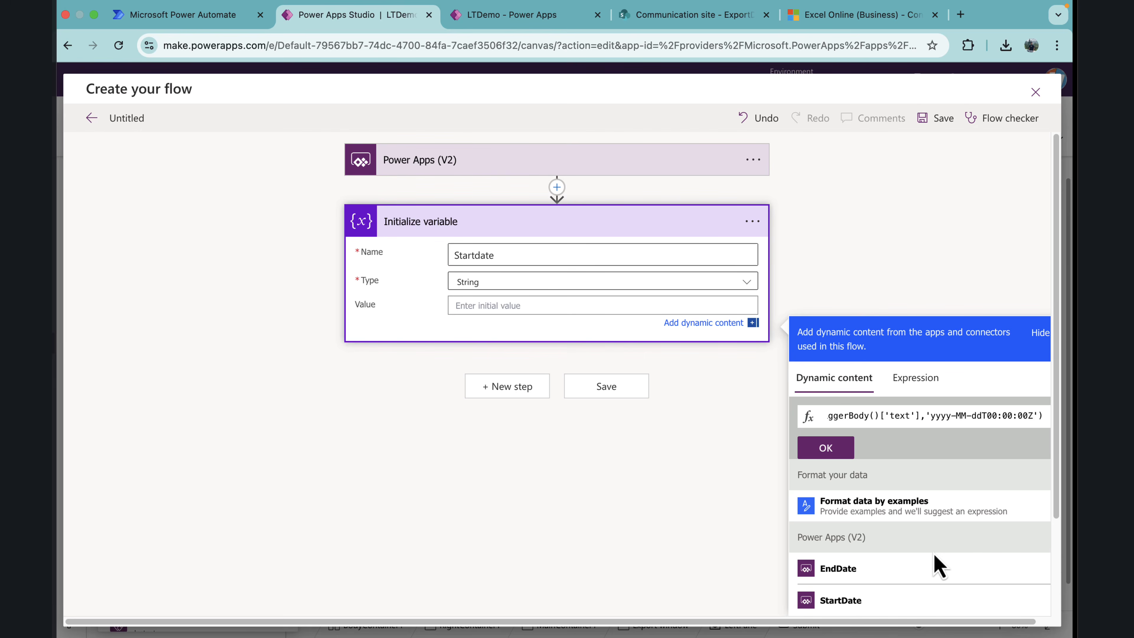
left_click(831, 449)
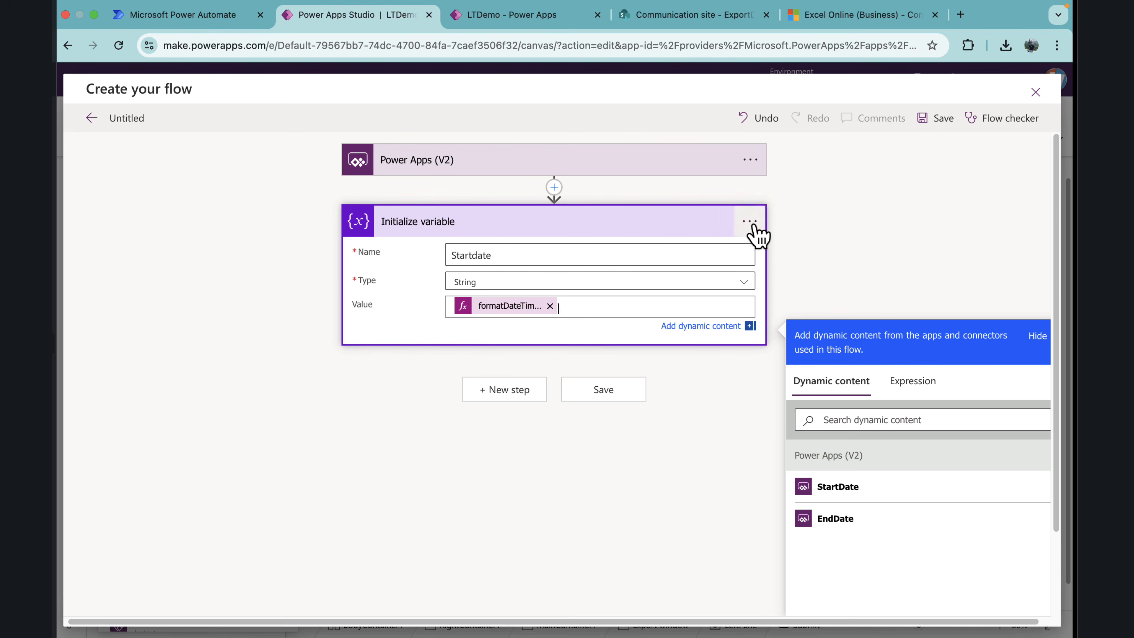
Step: Rename the Initialize variable action to StartDate and collapse it
left_click(782, 239)
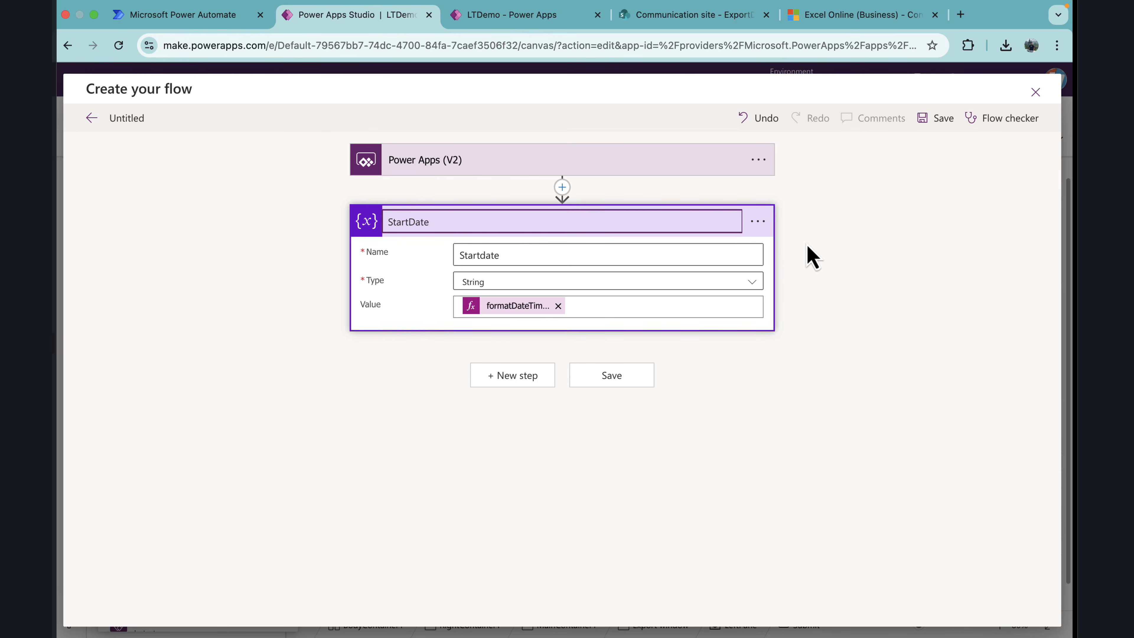
left_click(430, 284)
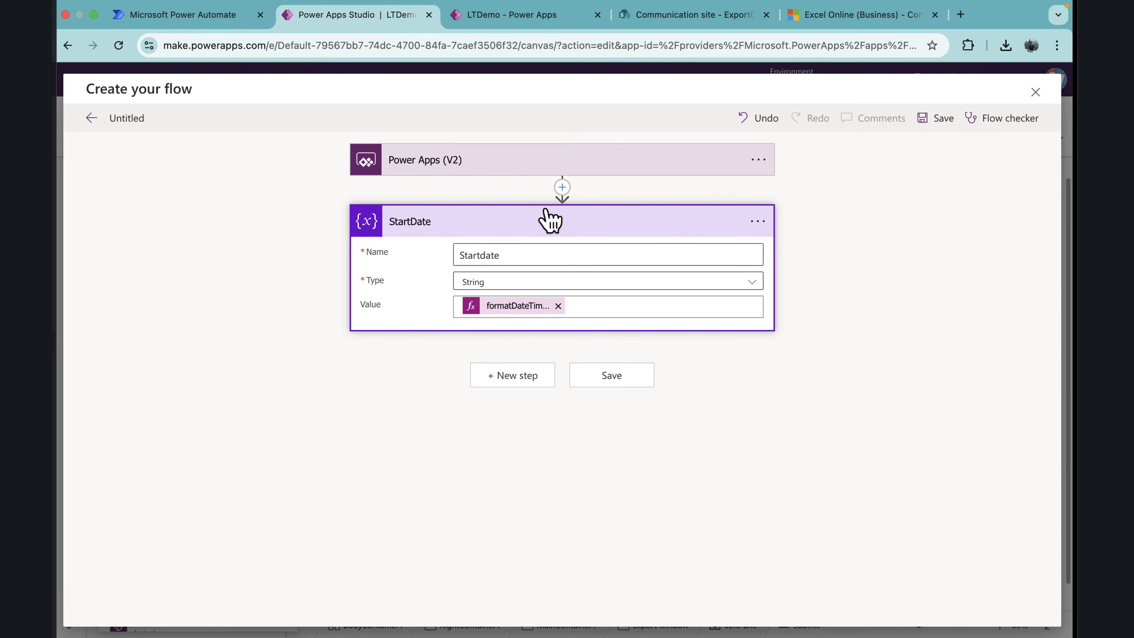
left_click(532, 229)
Step: Copy the StartDate action to the flow clipboard and add the copy as a new step below it
left_click(758, 221)
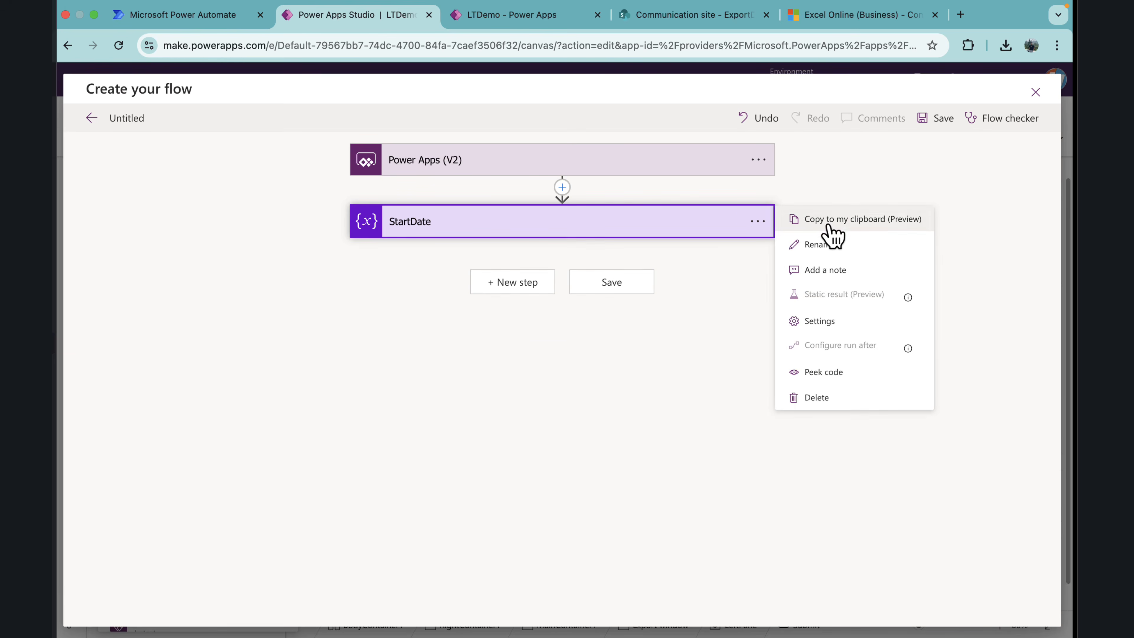
left_click(853, 226)
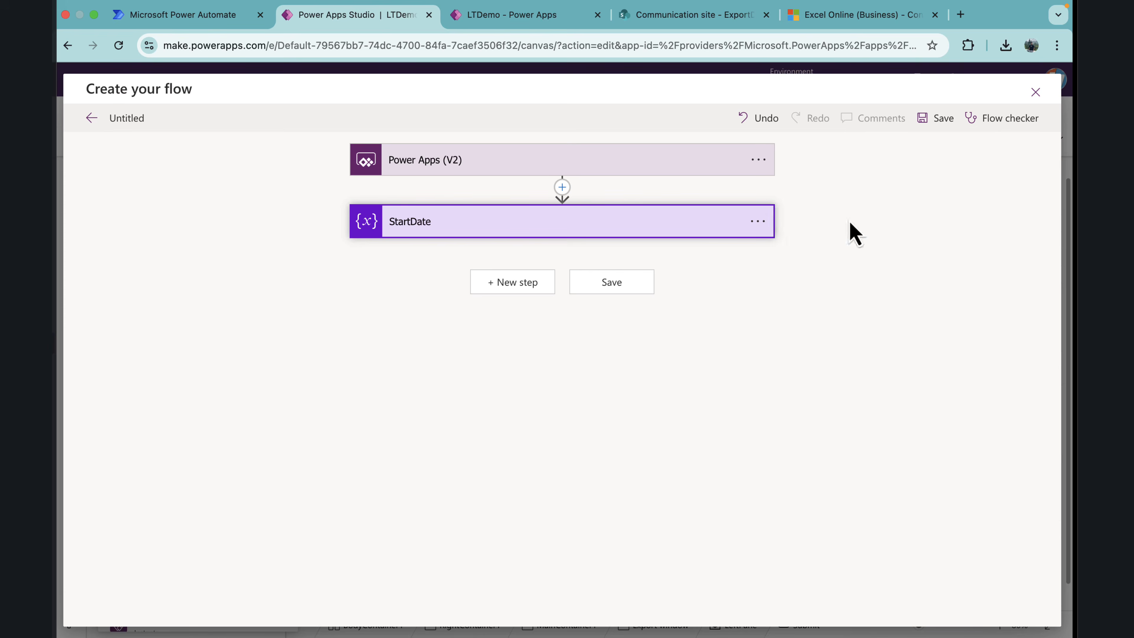
left_click(535, 282)
left_click(648, 348)
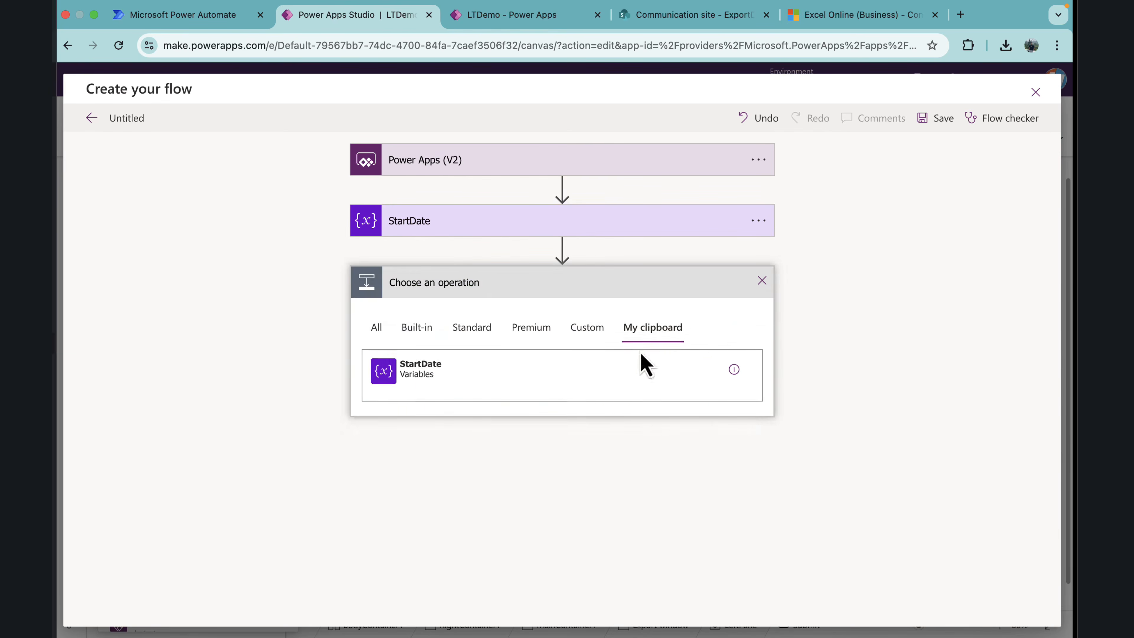
left_click(433, 388)
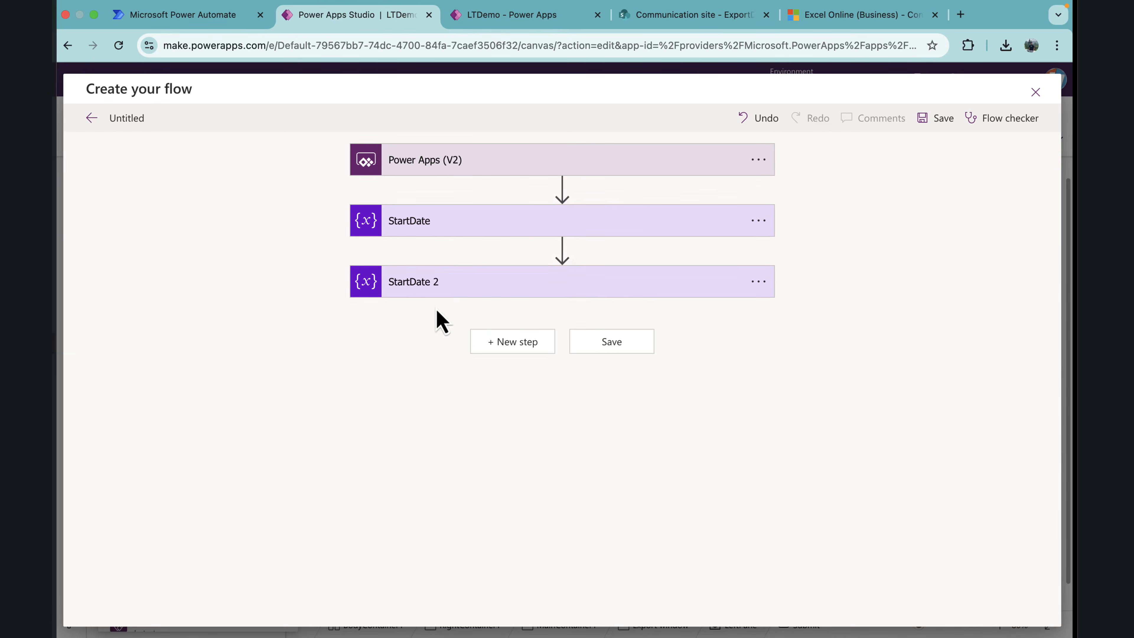
Step: Rename the copied action to EndDate and set its variable name to EndDate
left_click(468, 295)
left_click(758, 283)
left_click(827, 304)
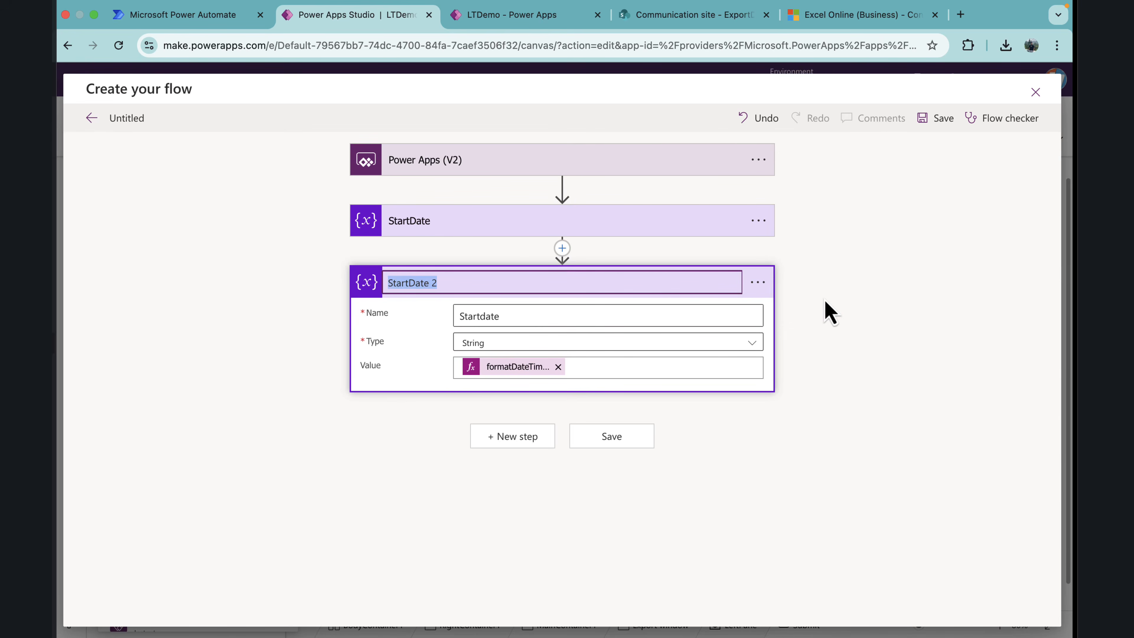
type("EndDate")
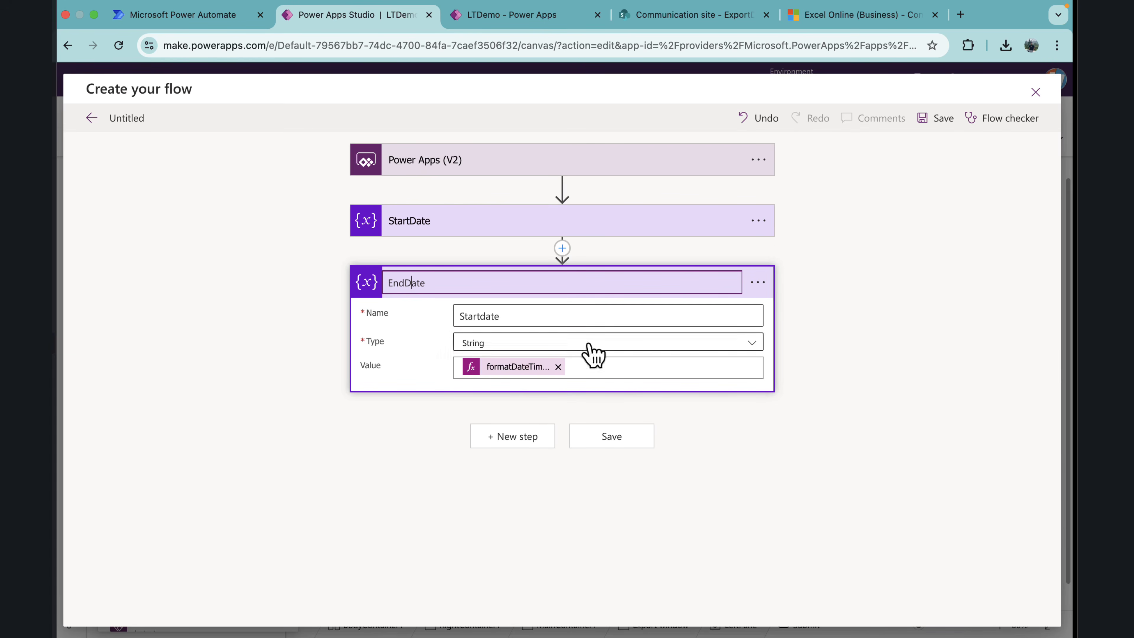
left_click_drag(556, 319, 462, 314)
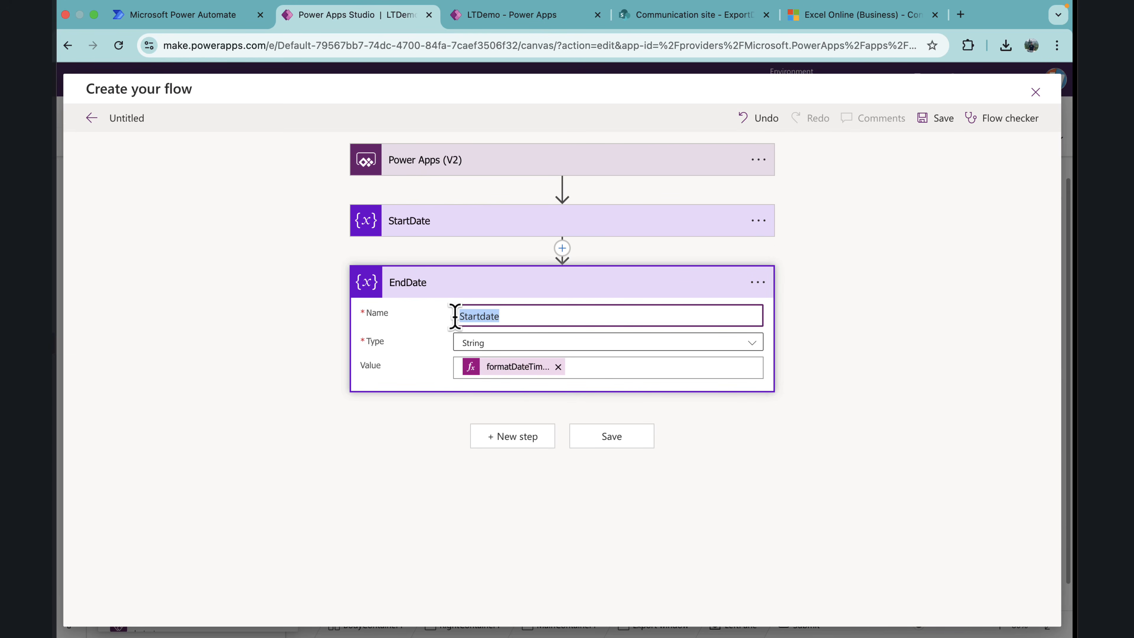
type("EndDate")
Step: Replace the date argument in the EndDate variable's formatDateTime expression with the EndDate trigger input, update the value, and save the flow
left_click(510, 369)
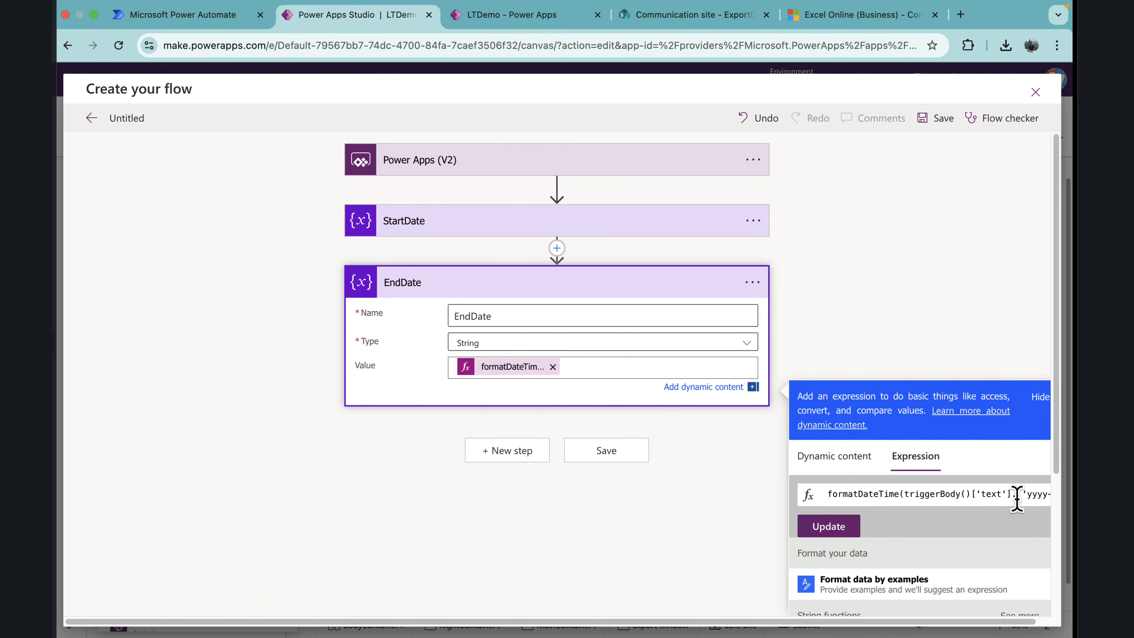
left_click_drag(1013, 499, 904, 498)
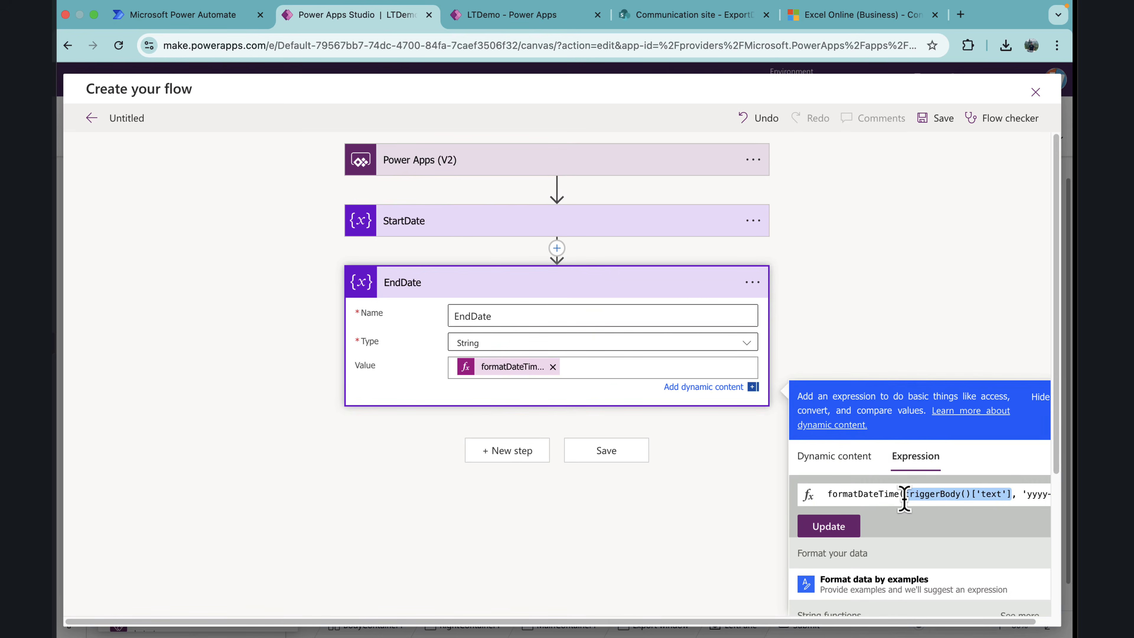
key("BackSpace")
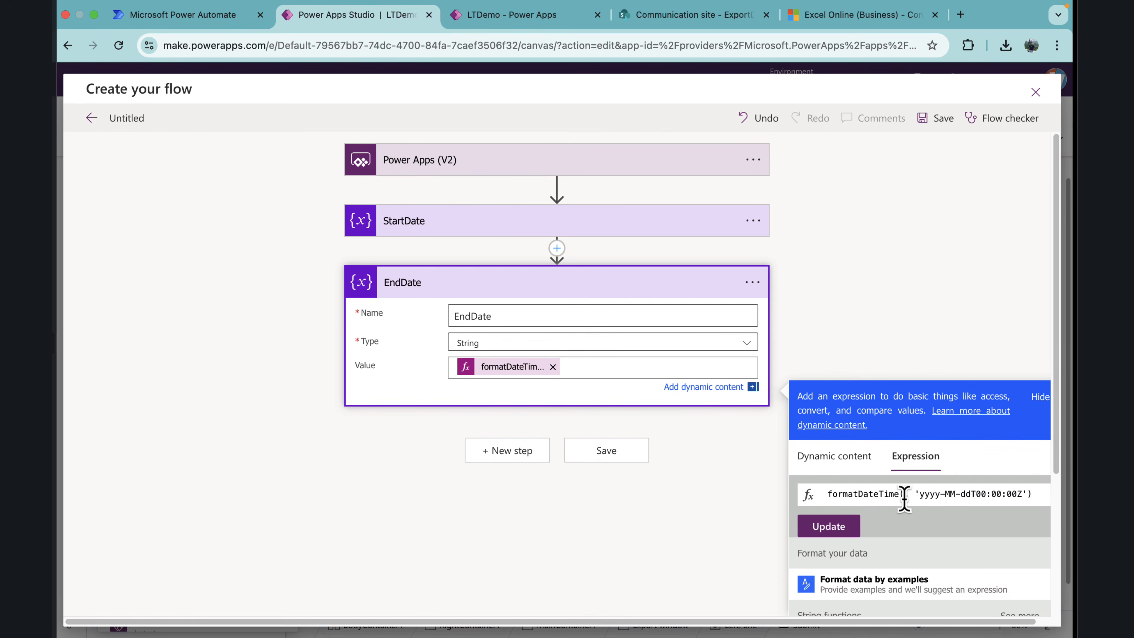
scroll(903, 564, "down", 3)
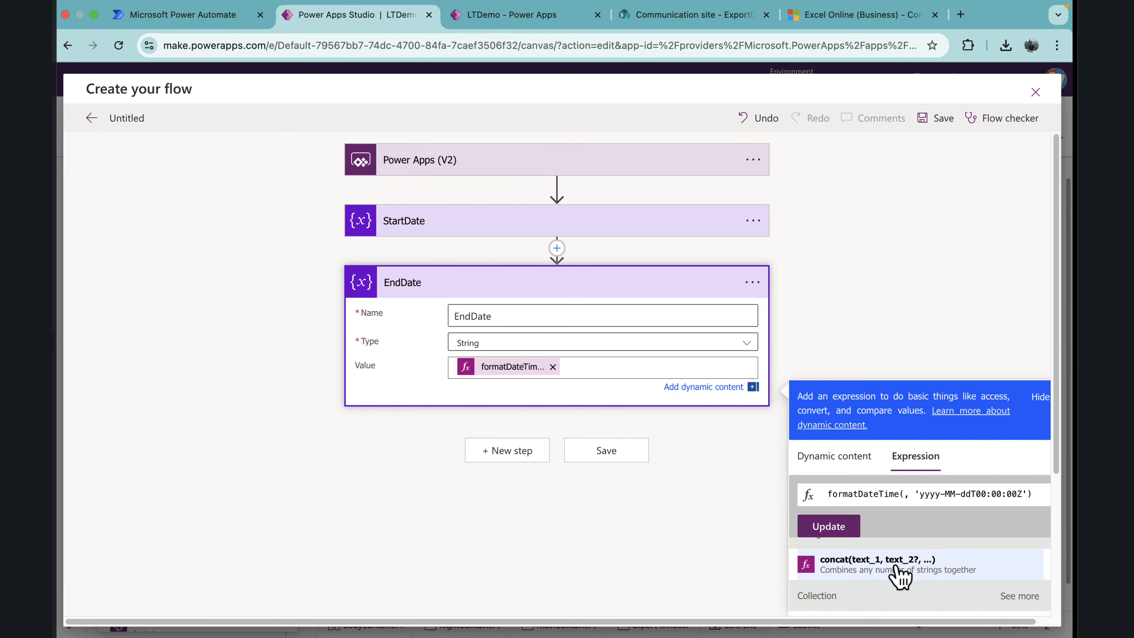
scroll(900, 576, "up", 3)
left_click(860, 463)
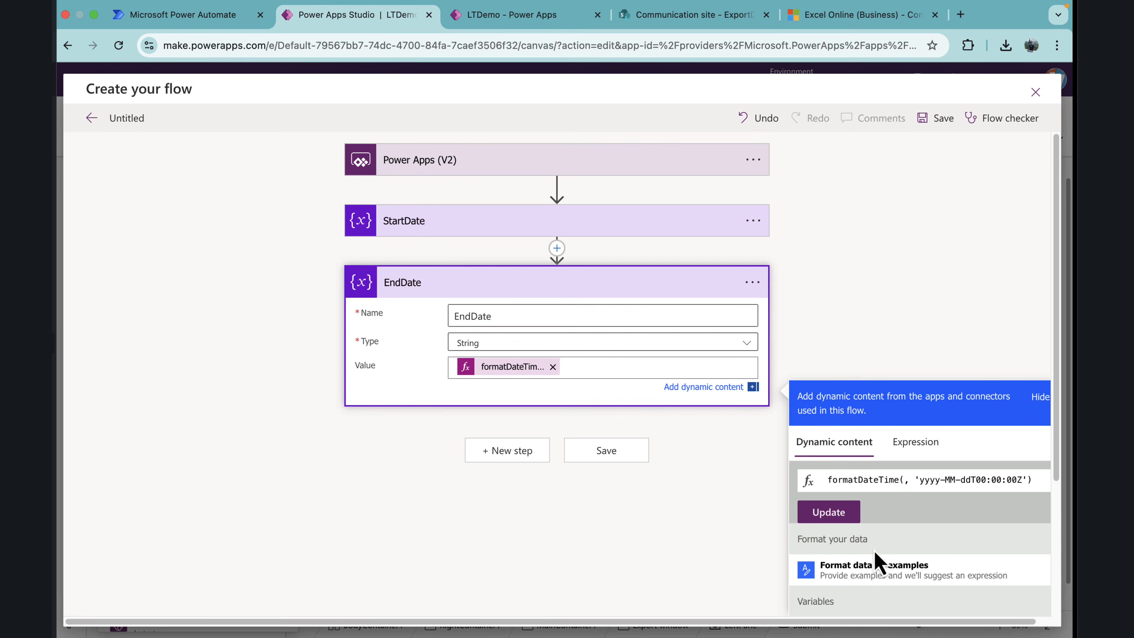
scroll(875, 563, "down", 4)
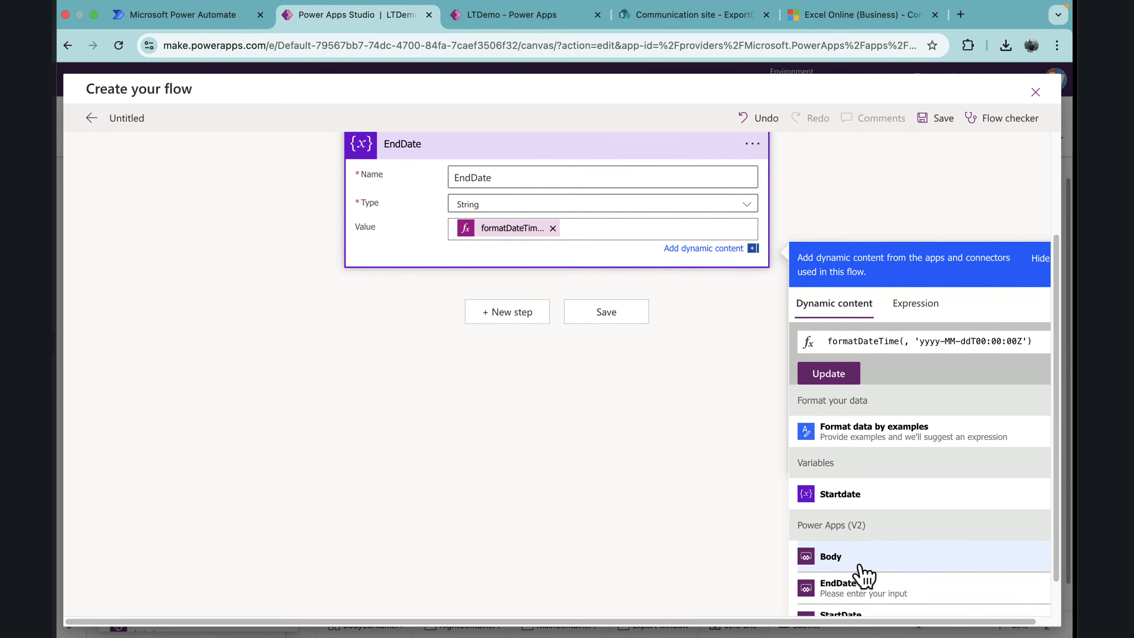
left_click(856, 585)
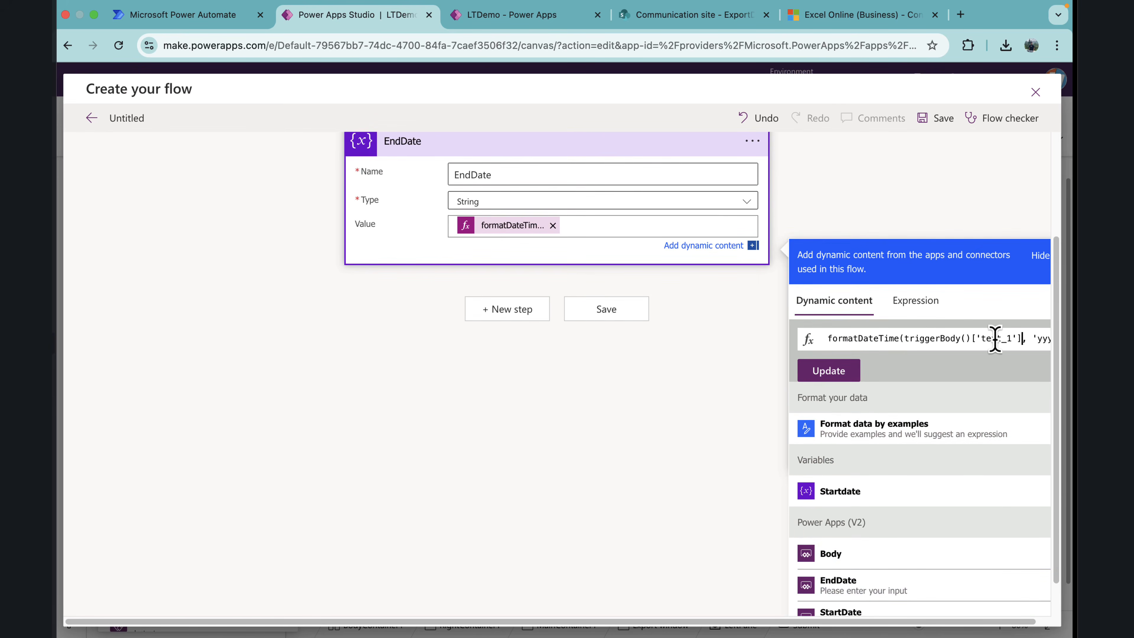
left_click(851, 376)
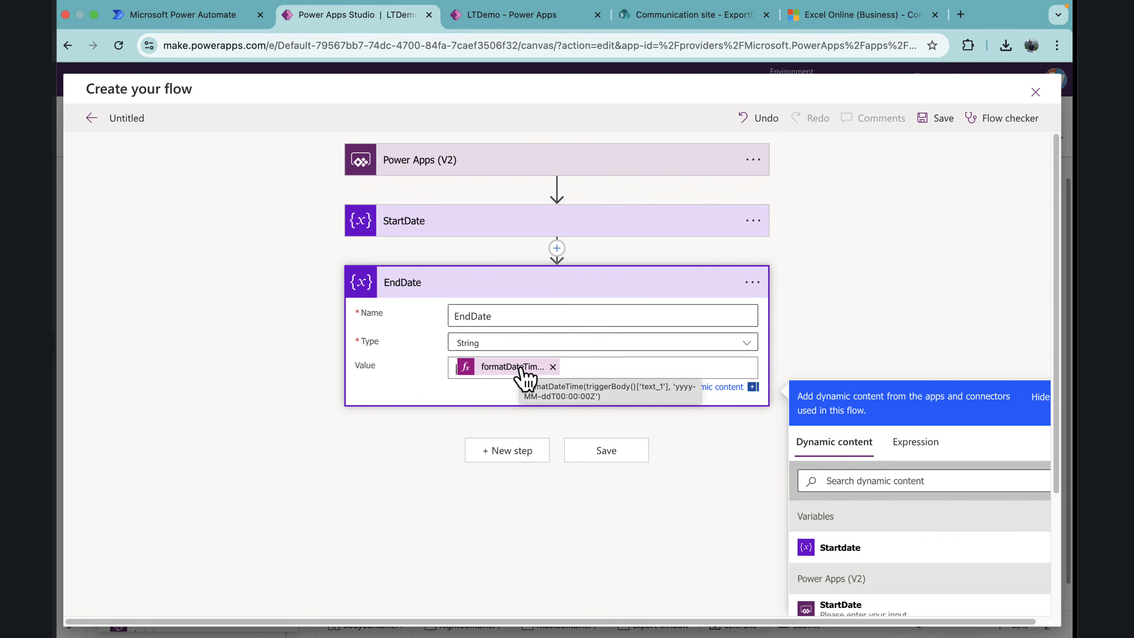
left_click(944, 210)
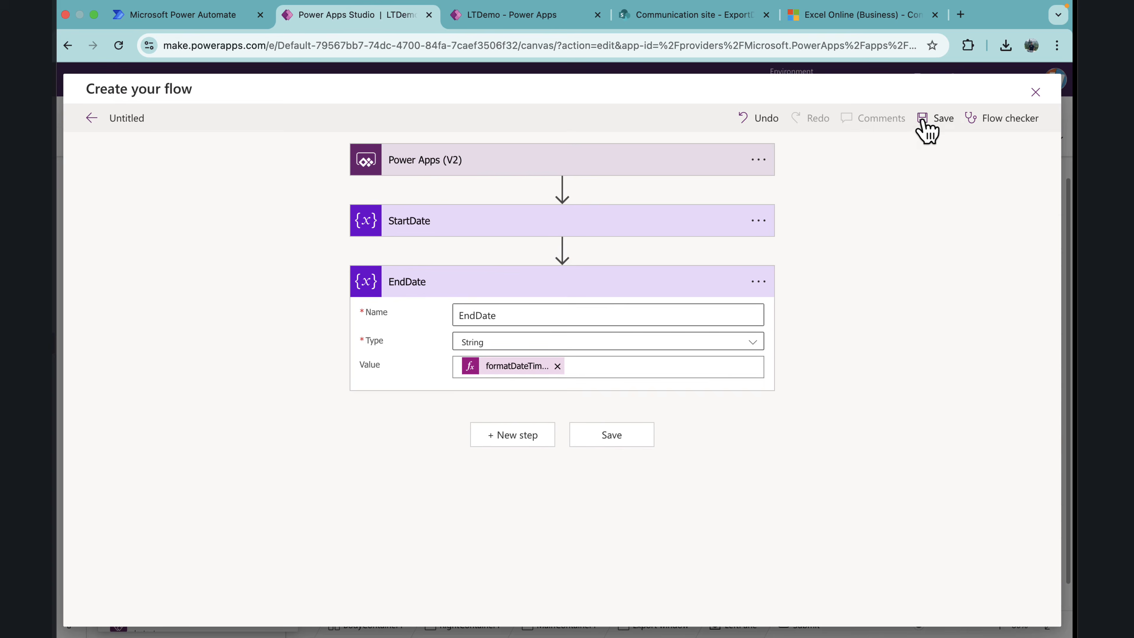
left_click(943, 120)
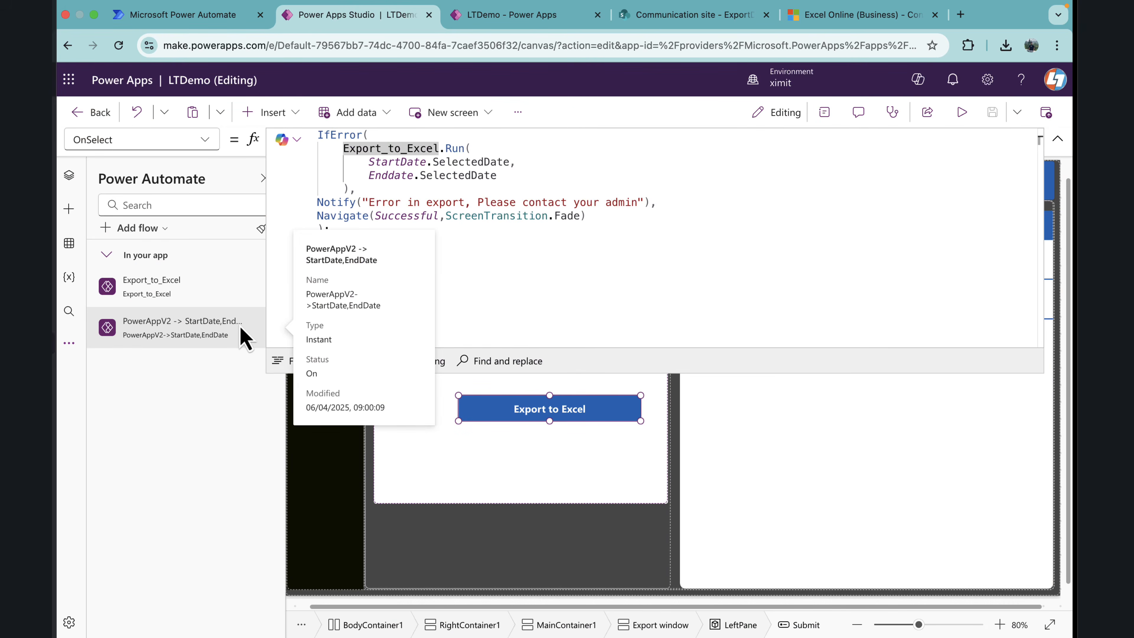
Step: Open the new PowerAppV2 -> StartDate,EndDate flow for editing, rename it Exportdata, and save it
left_click(244, 333)
left_click(271, 338)
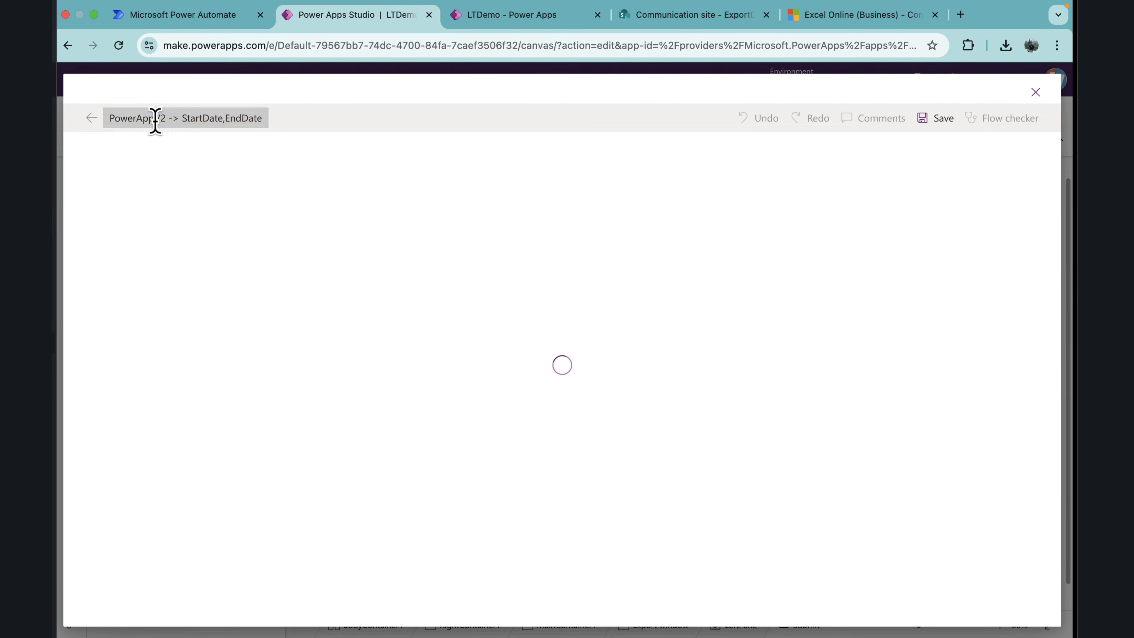
left_click(155, 120)
type("Exp")
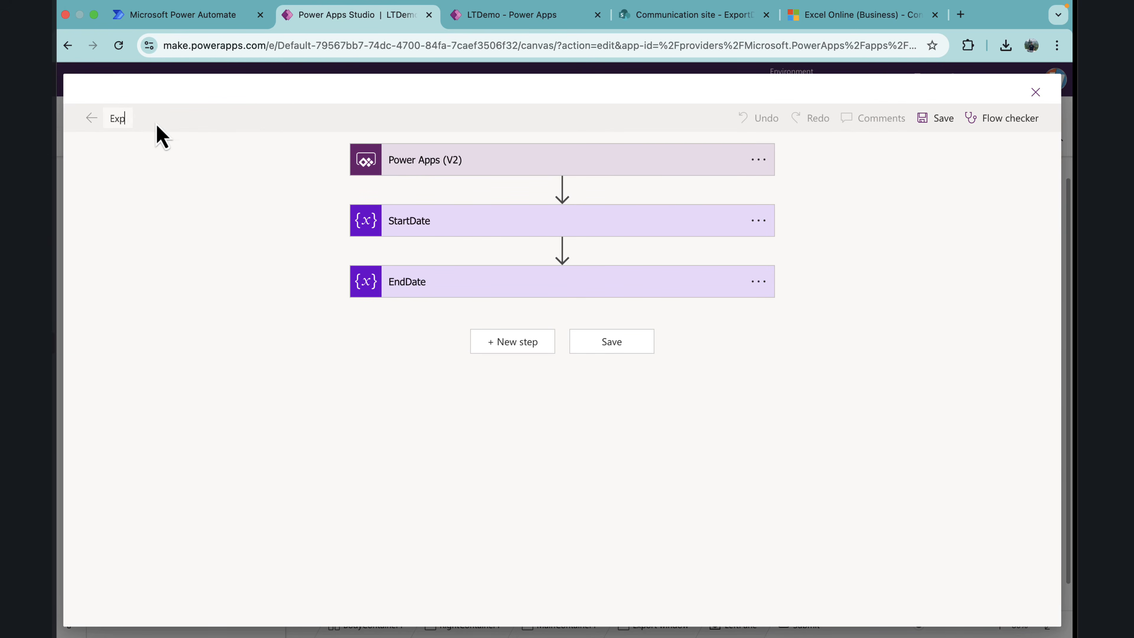
type("ortdata")
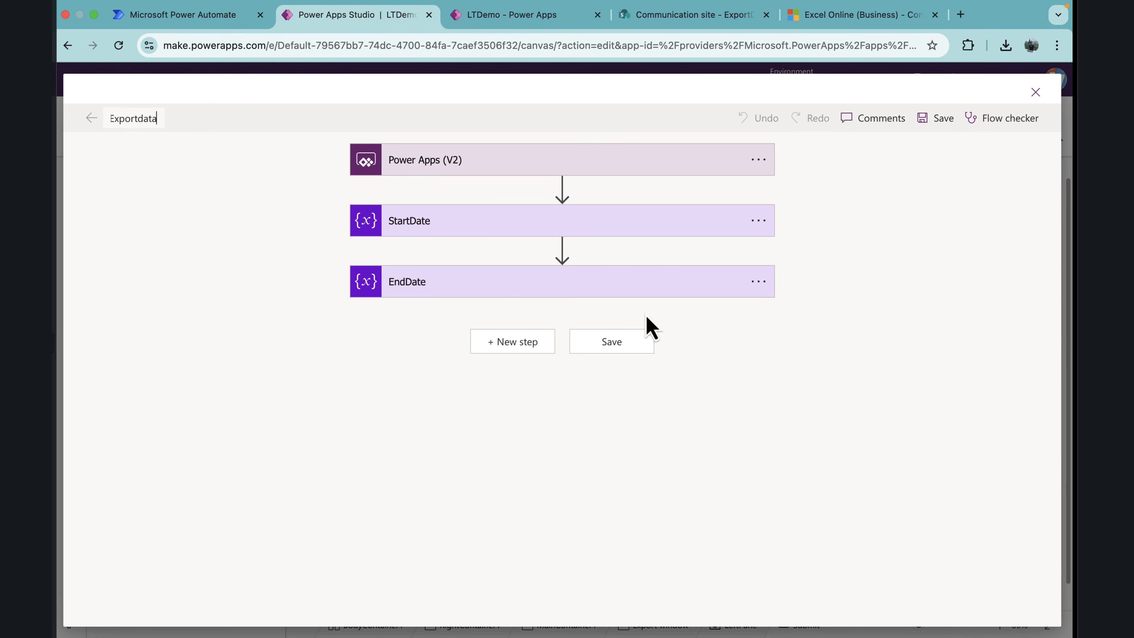
left_click(938, 122)
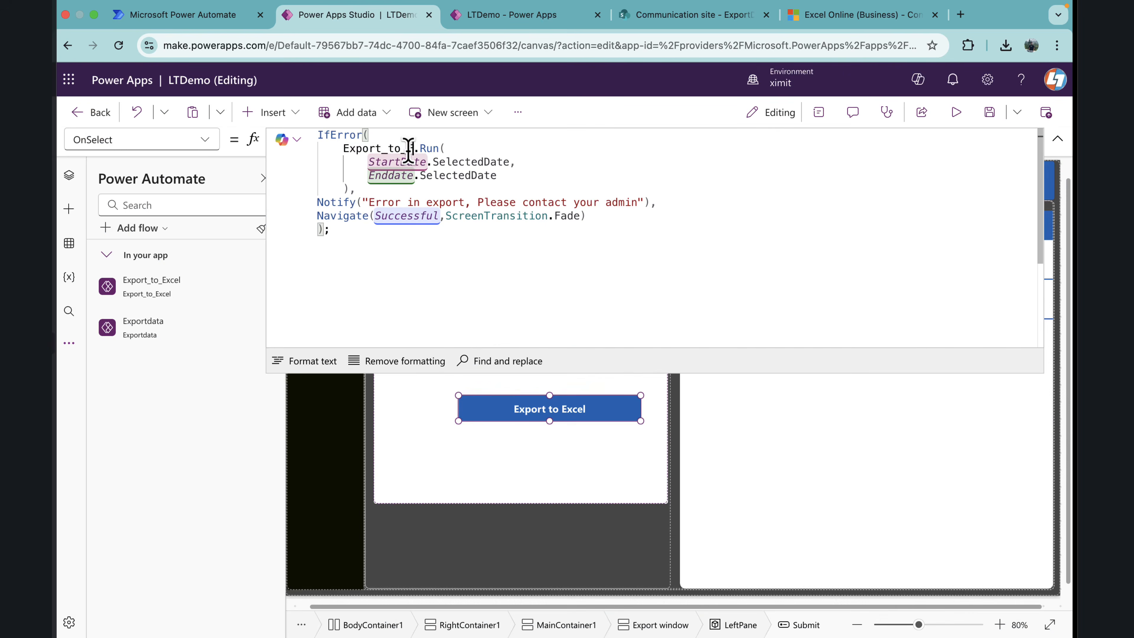
Step: Replace Export_to_Excel with Exportdata as the flow run in the Export to Excel button's OnSelect formula, and save the app
key("BackSpace")
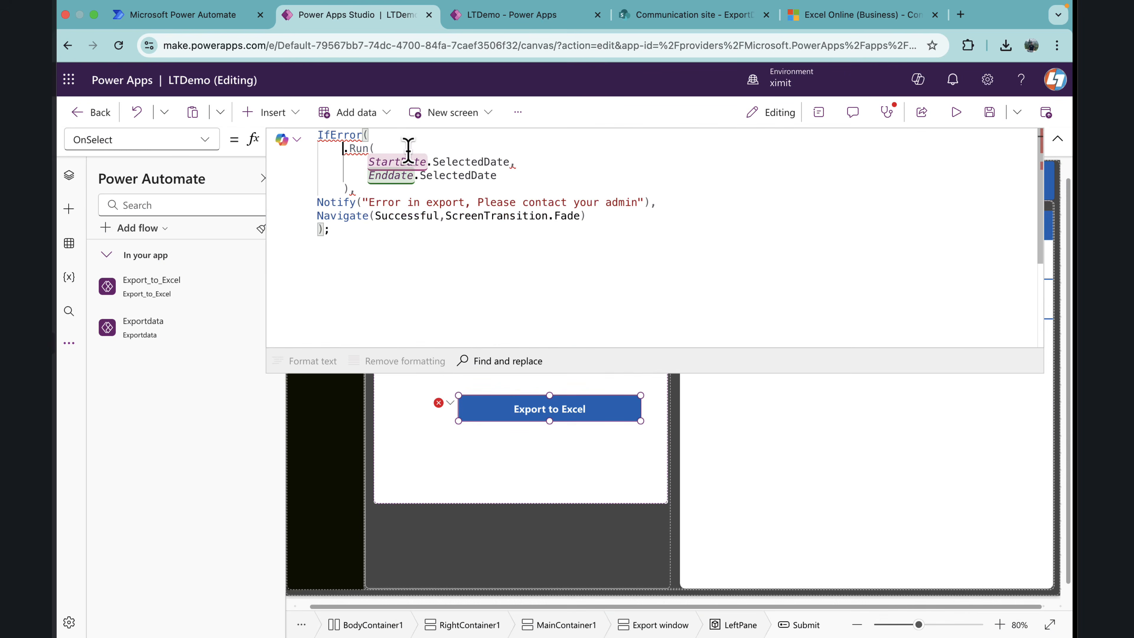
type("expo")
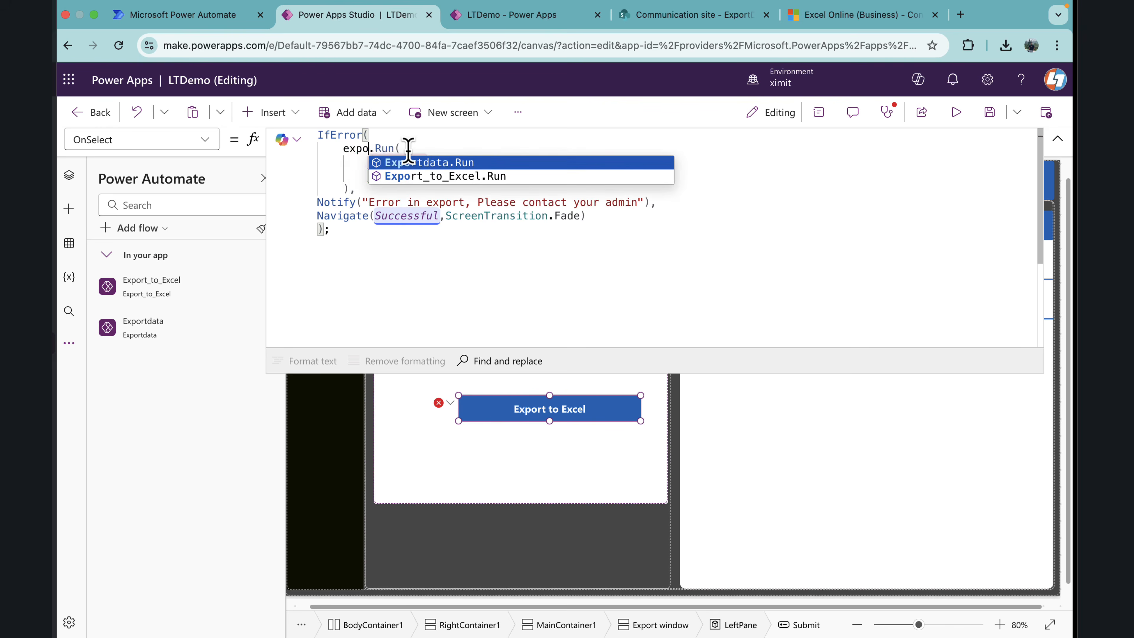
key("Tab")
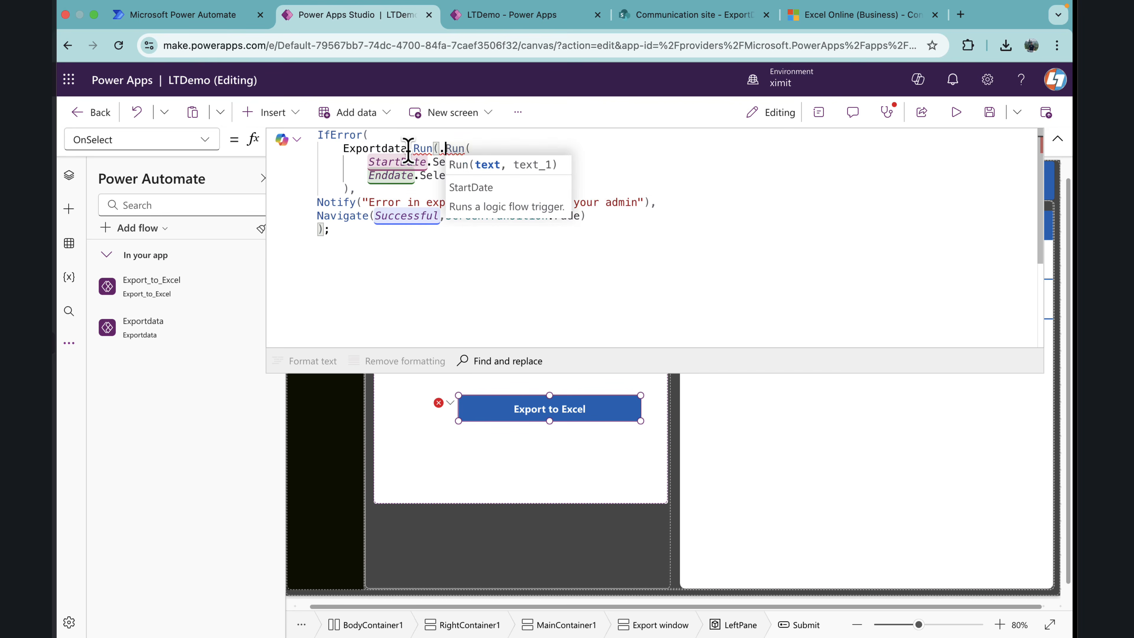
key("BackSpace")
key("BackSpace")
key("BackSpace")
key("BackSpace")
key("BackSpace")
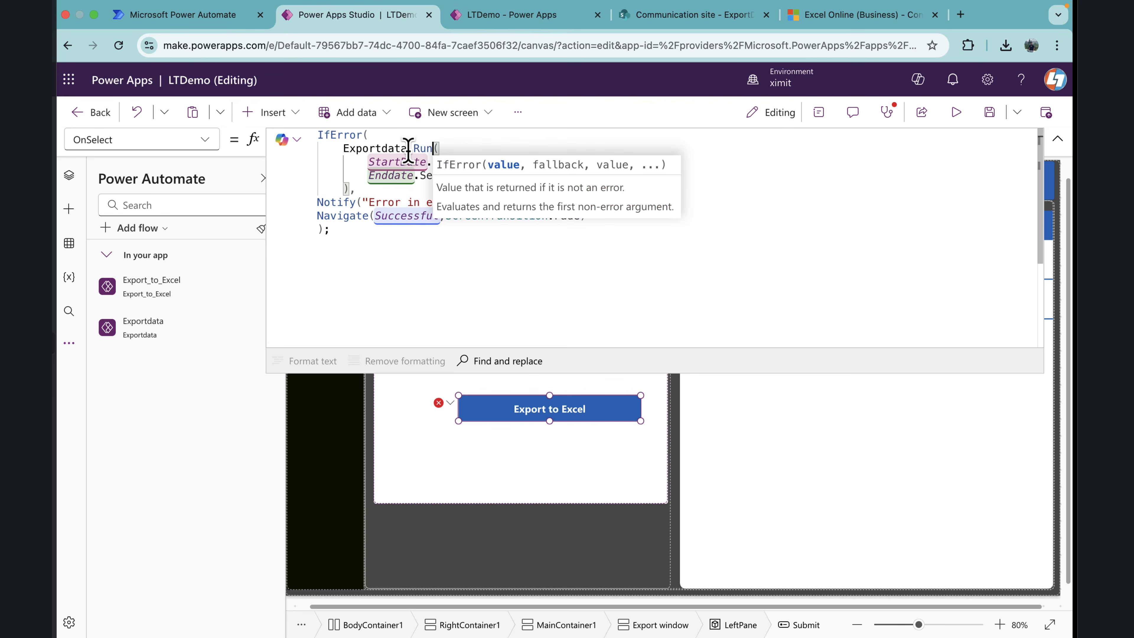
left_click(469, 268)
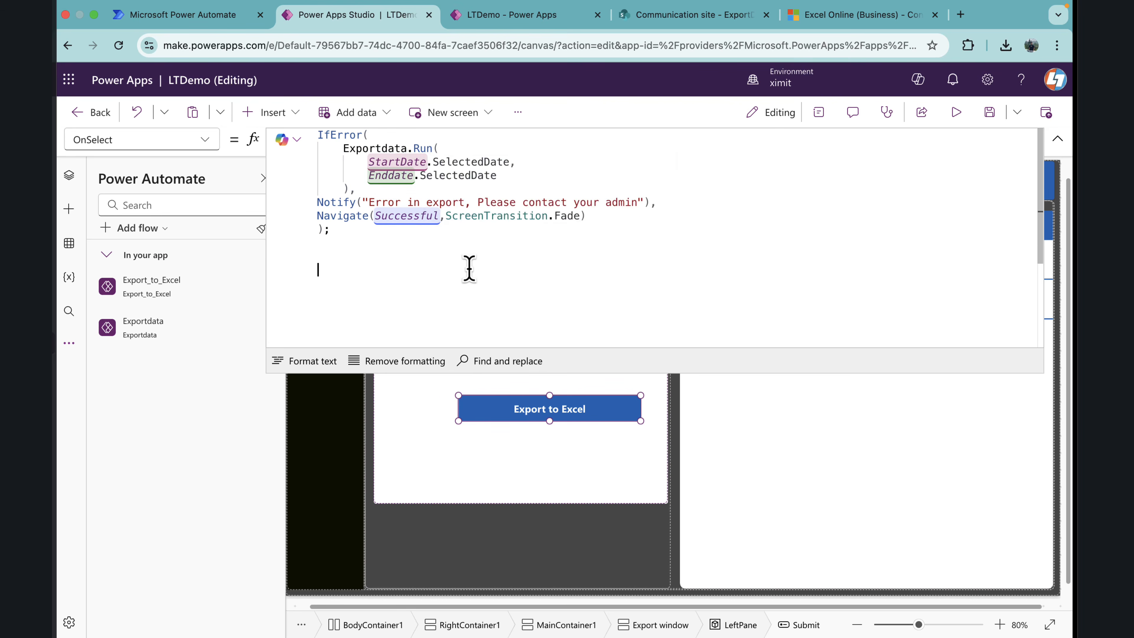
key("super+s")
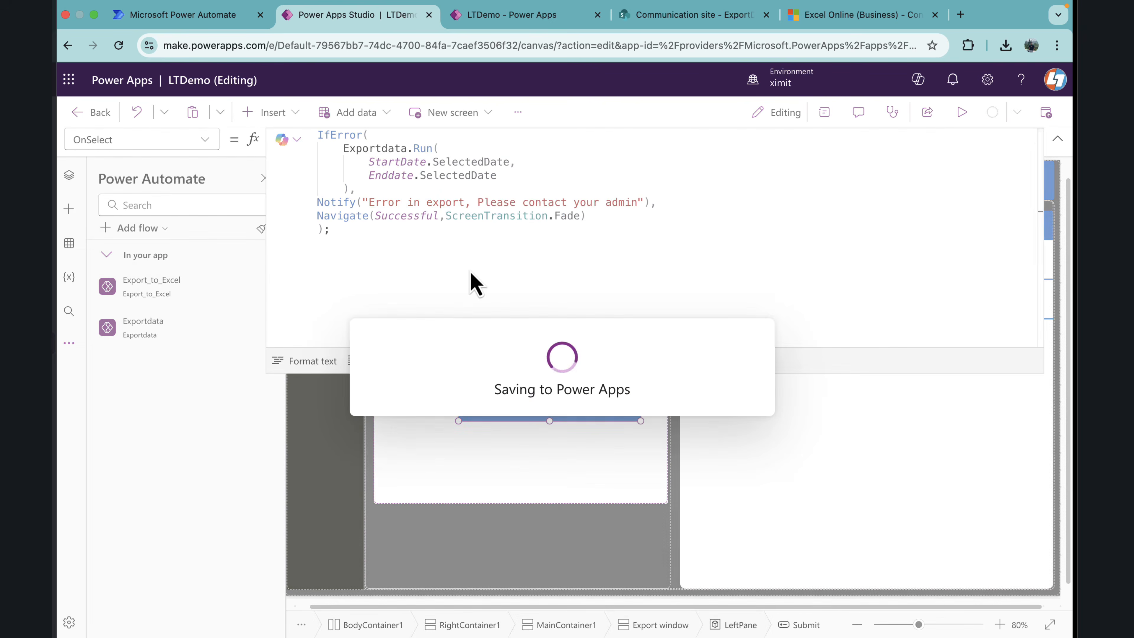
left_click(1057, 138)
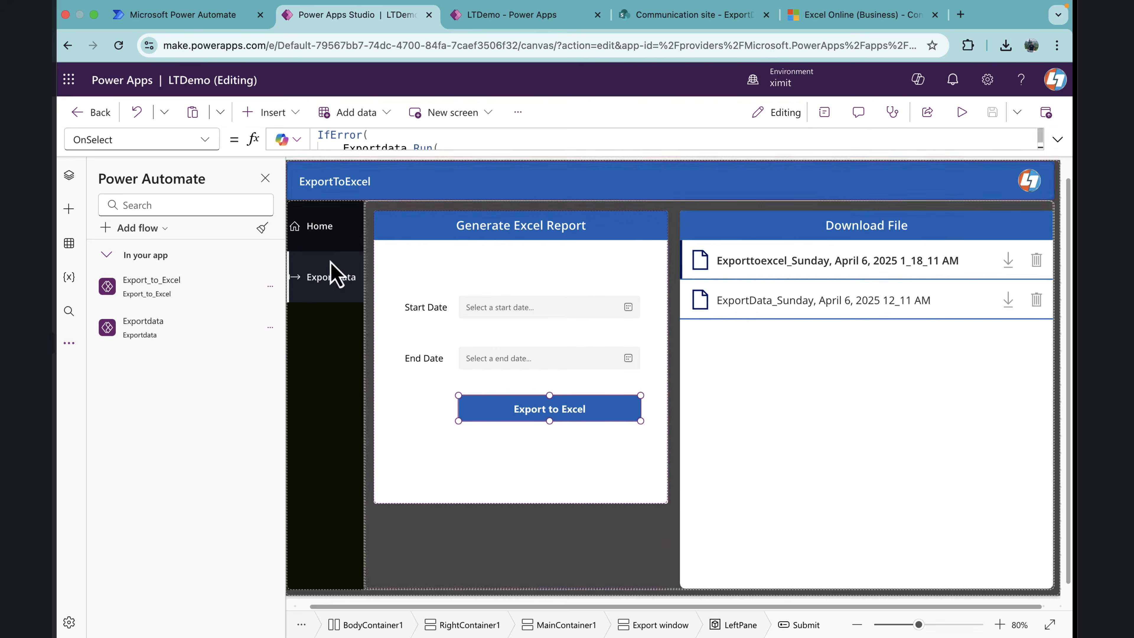
Step: Open the Exportdata flow for editing and add a OneDrive for Business Create file action after EndDate
left_click(270, 327)
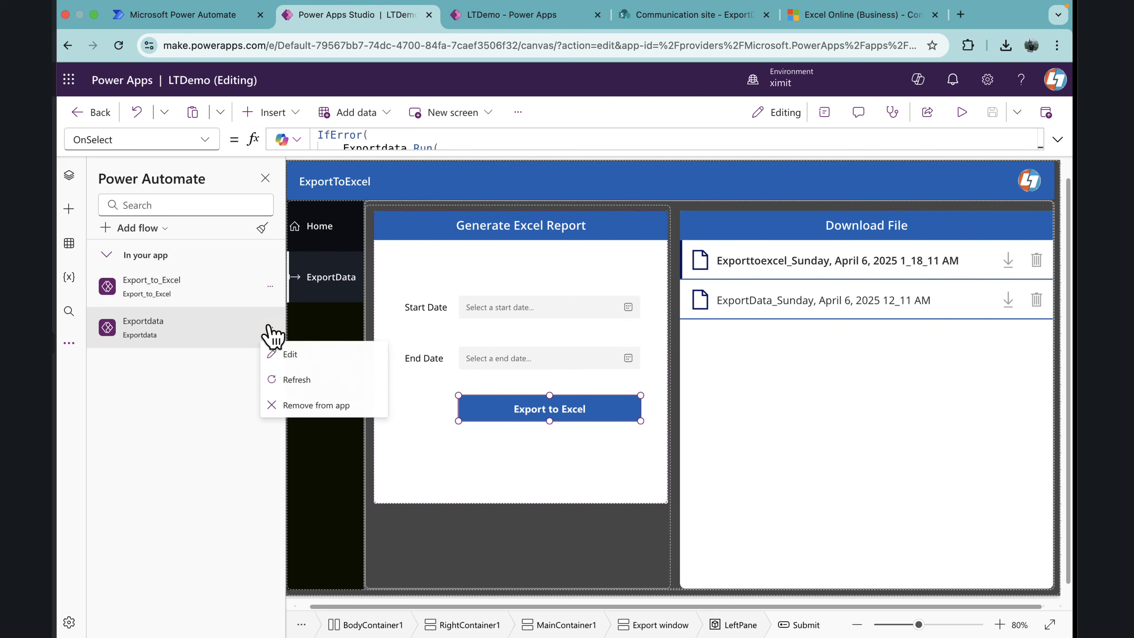
left_click(306, 361)
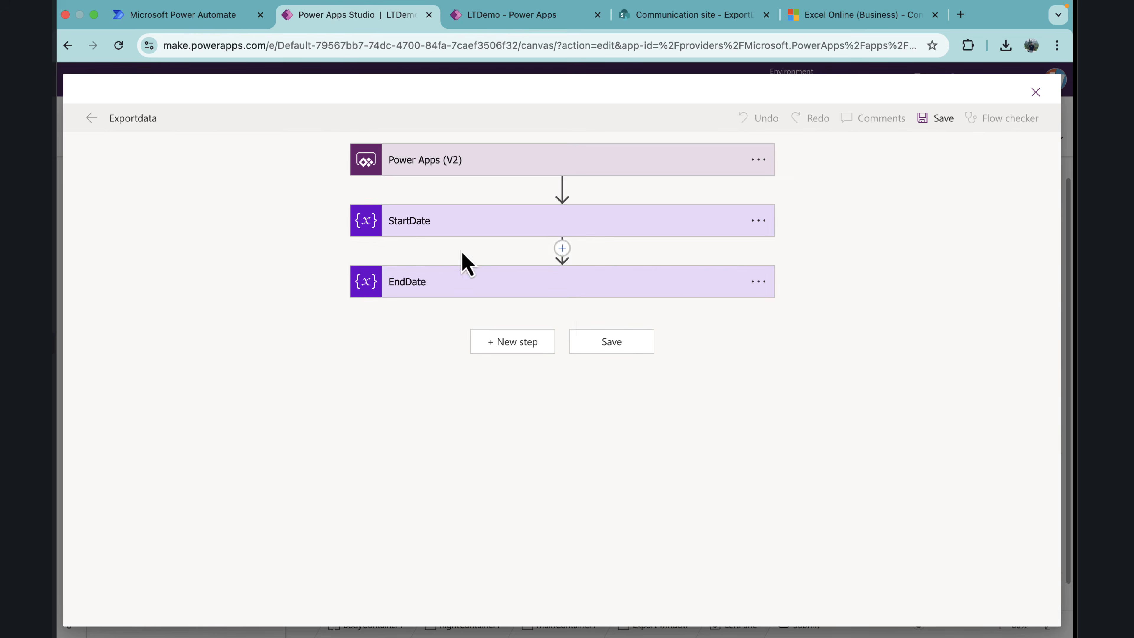
left_click(527, 351)
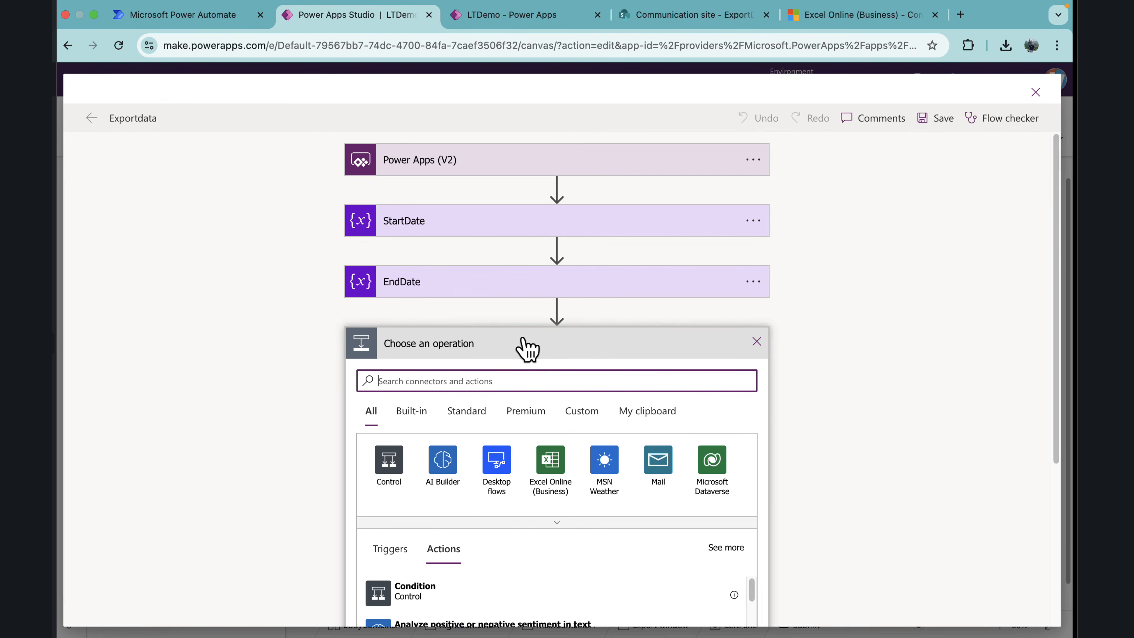
type("create file")
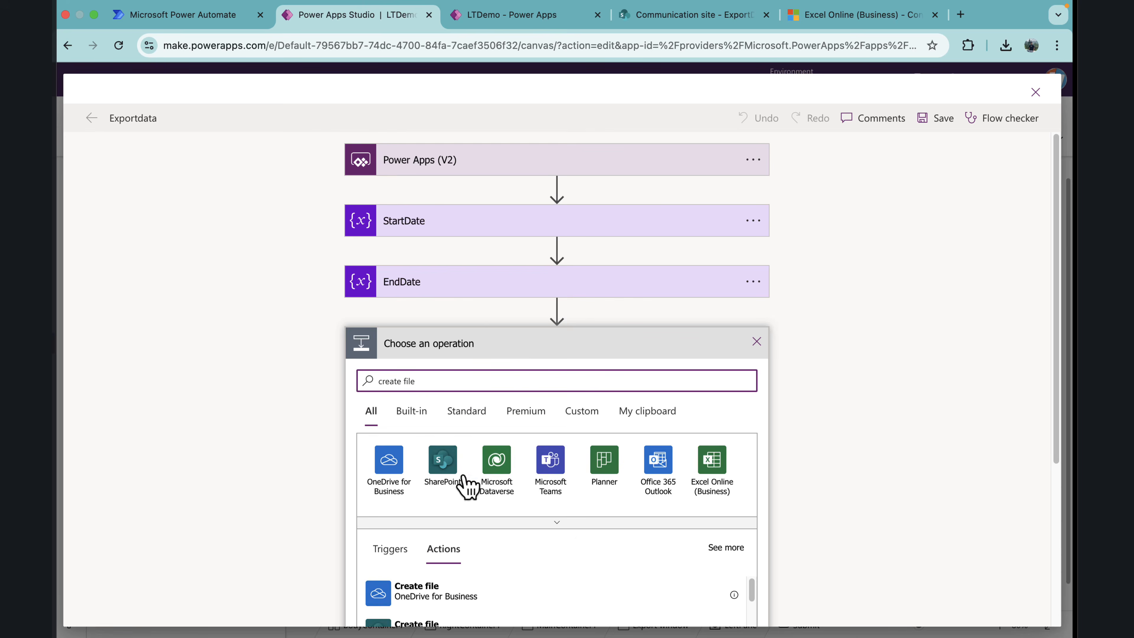
scroll(449, 518, "down", 1)
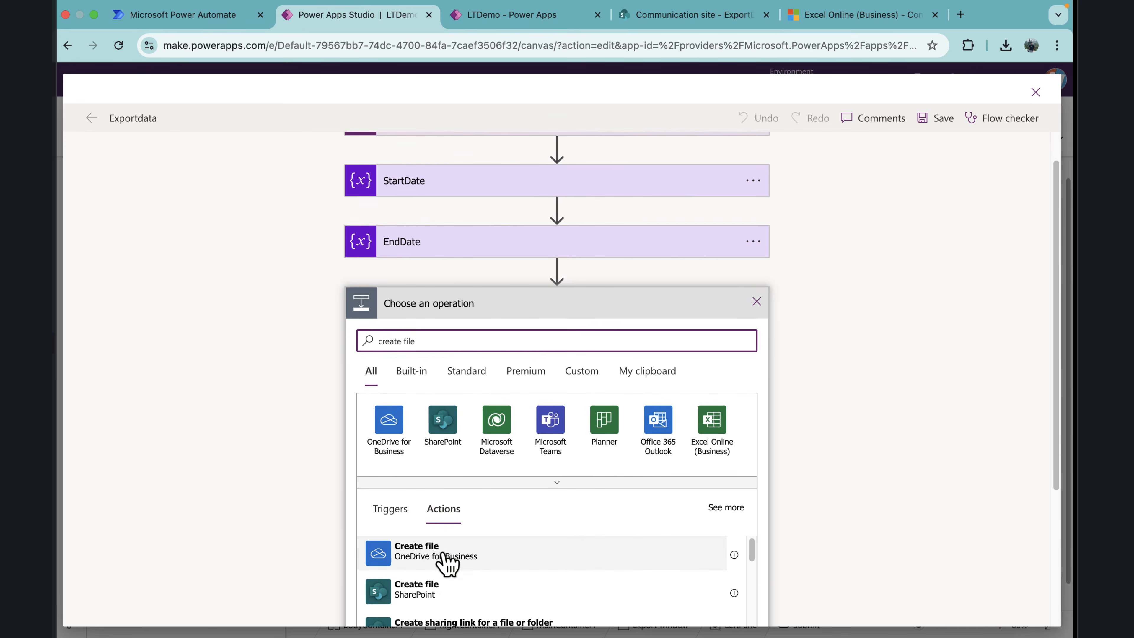
left_click(447, 559)
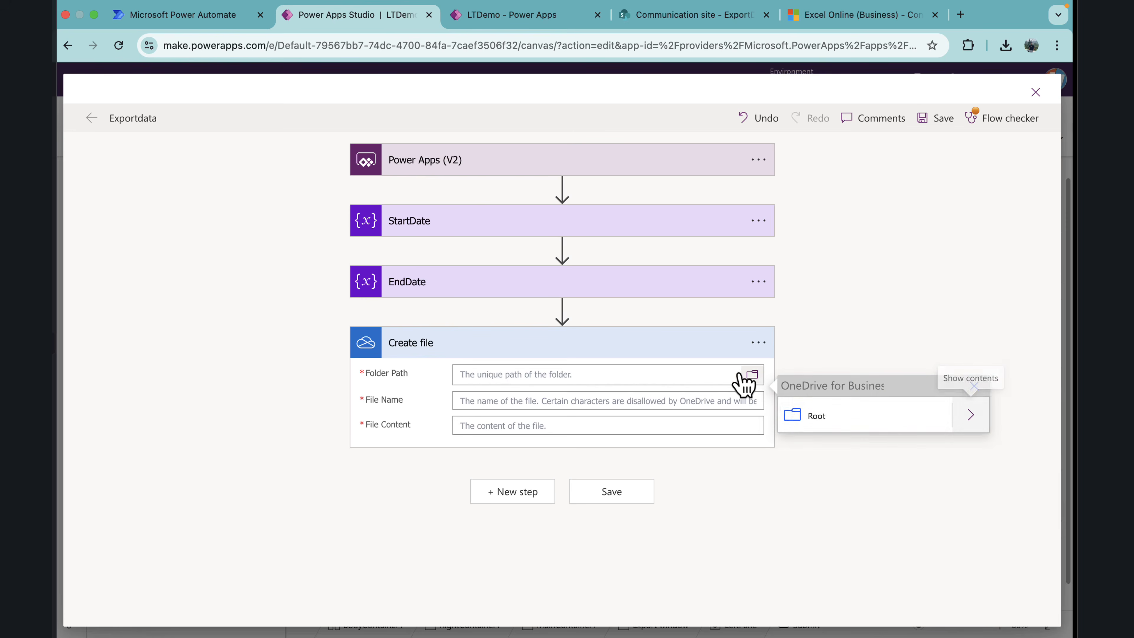
Step: Set the Create file action's folder path to /DataExport and enter ExportData_ as the start of the file name
left_click(970, 415)
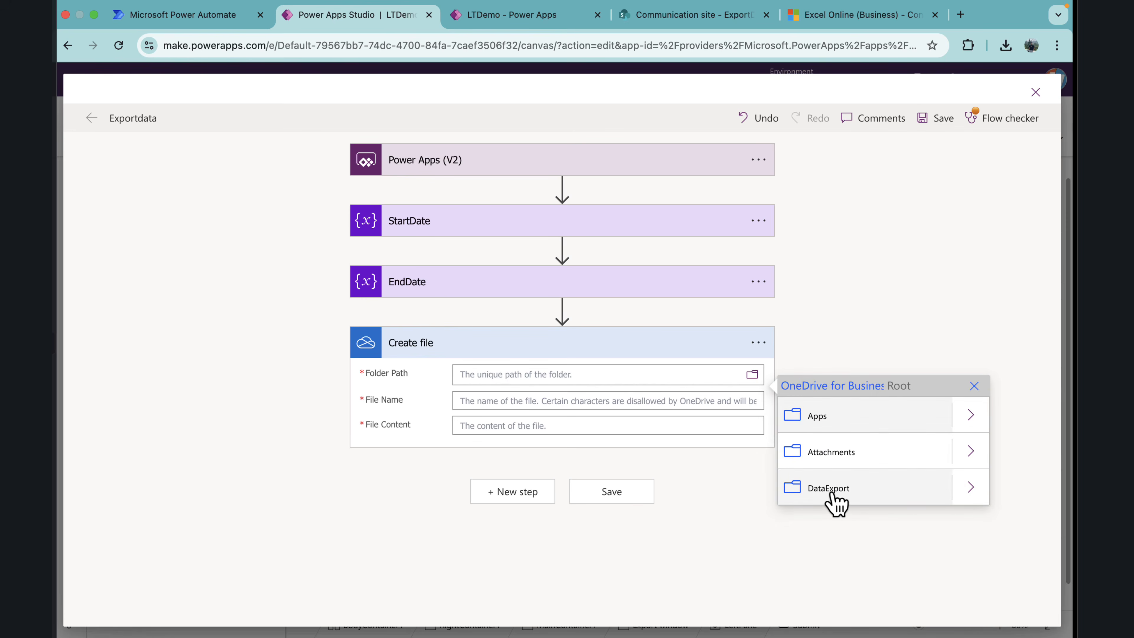
left_click(830, 489)
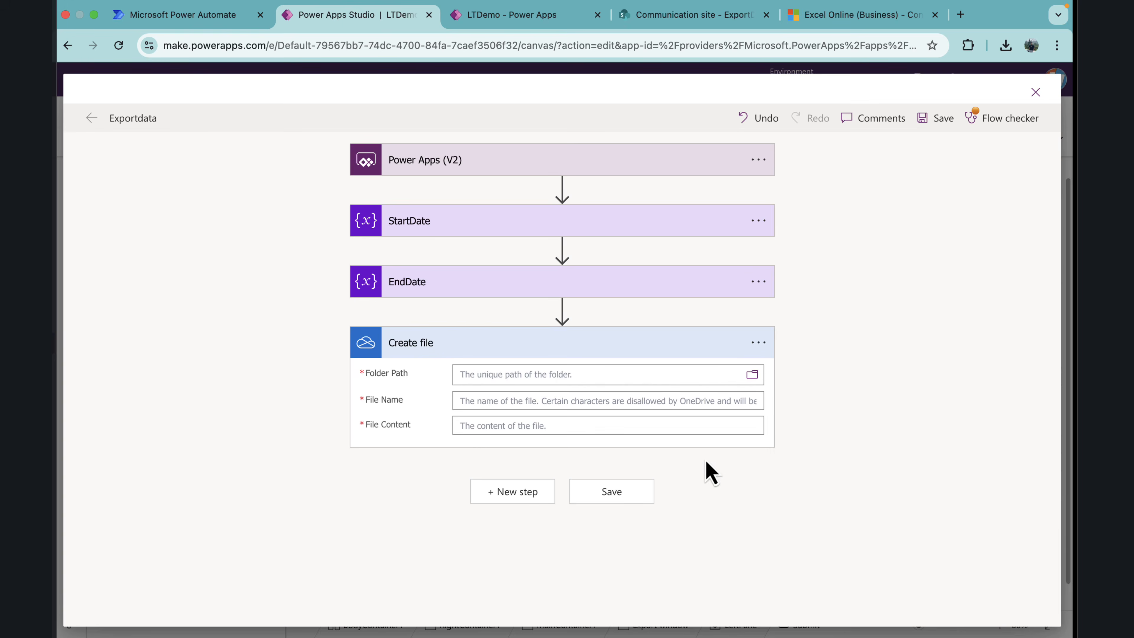
left_click(488, 415)
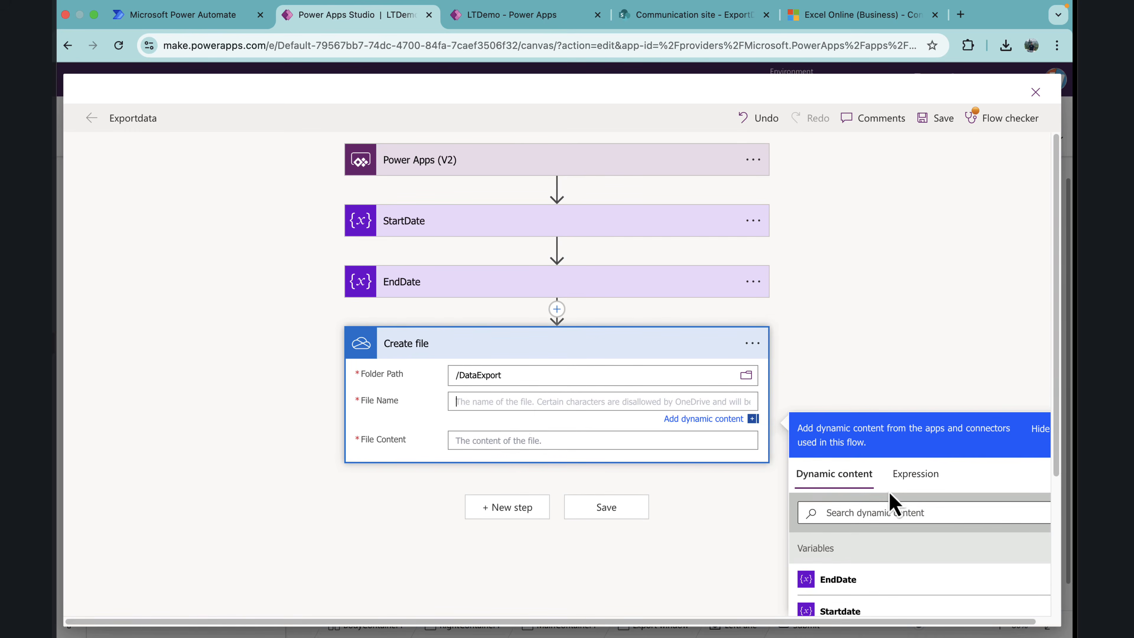
type("ExportData_")
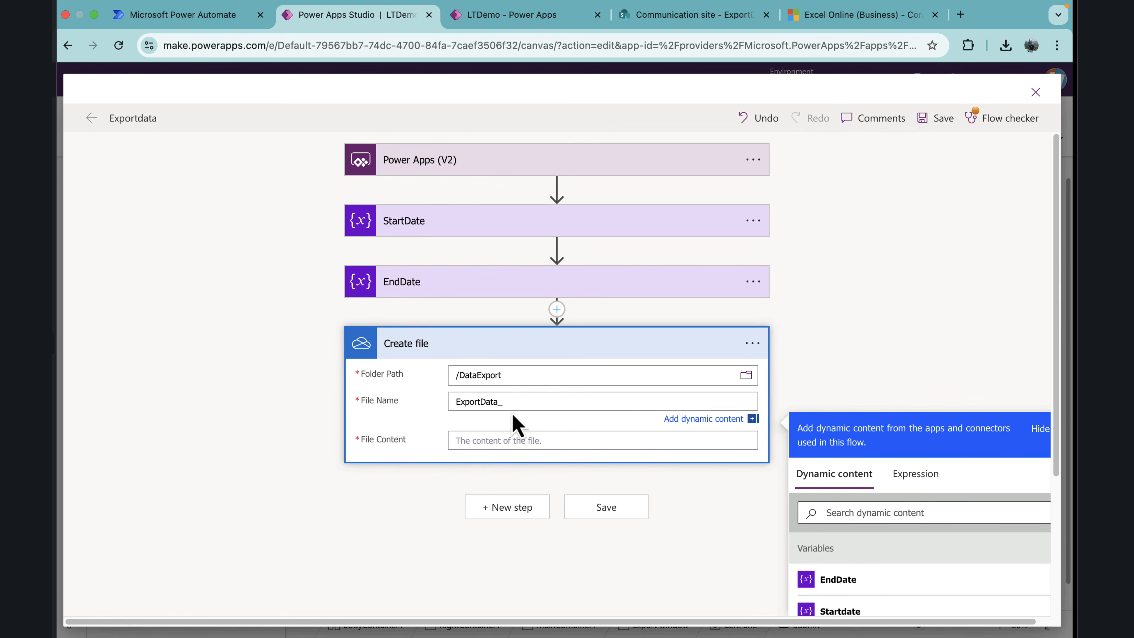
Step: Complete the file name with the expression formatDateTime(utcNow(),'F') followed by .xlsx, and enter a blank space as the file content
left_click(911, 475)
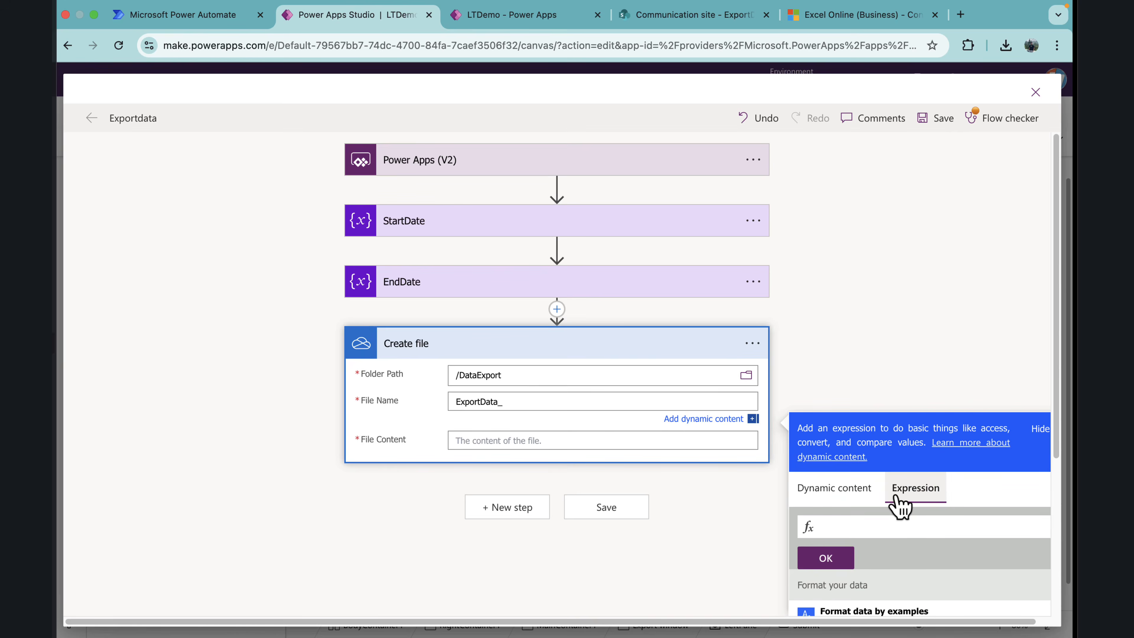
type("for")
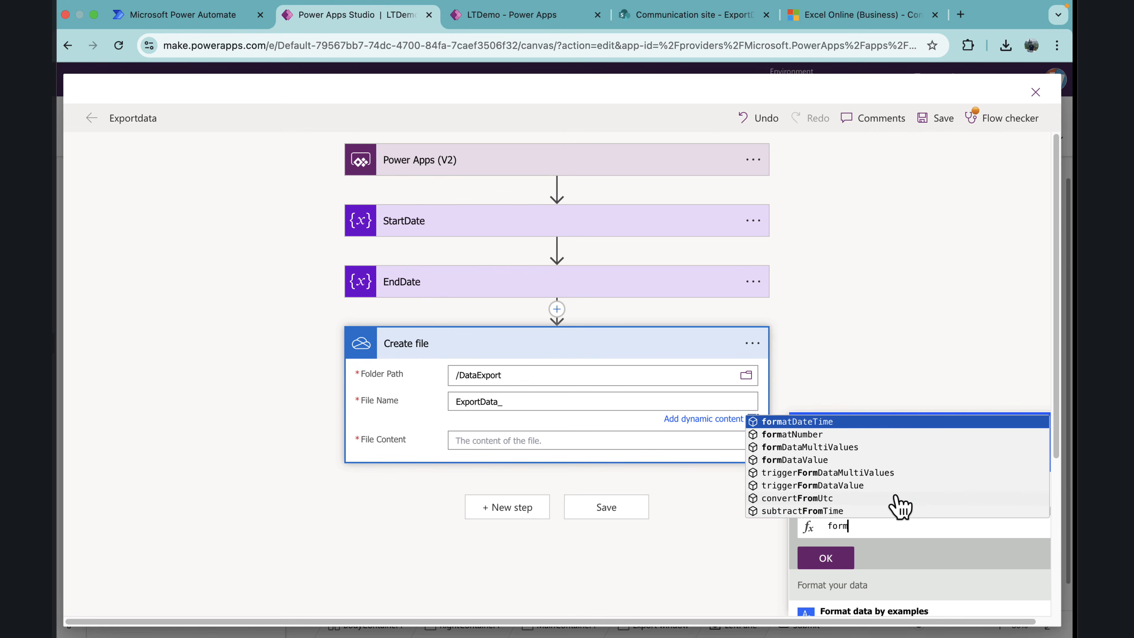
type("m")
key("Return")
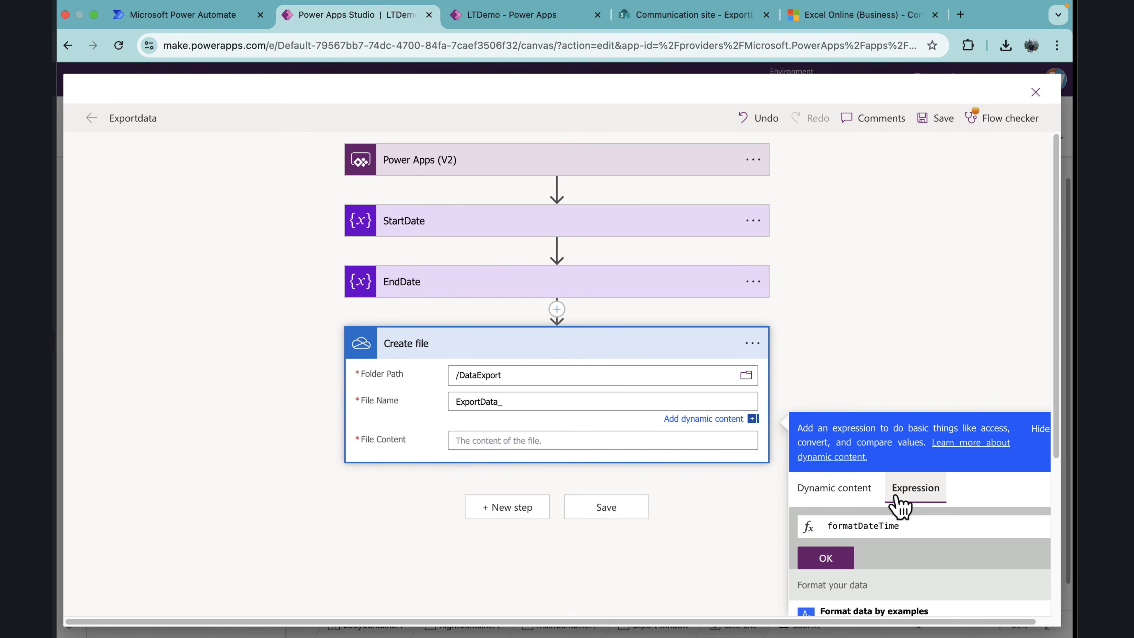
type("(ut")
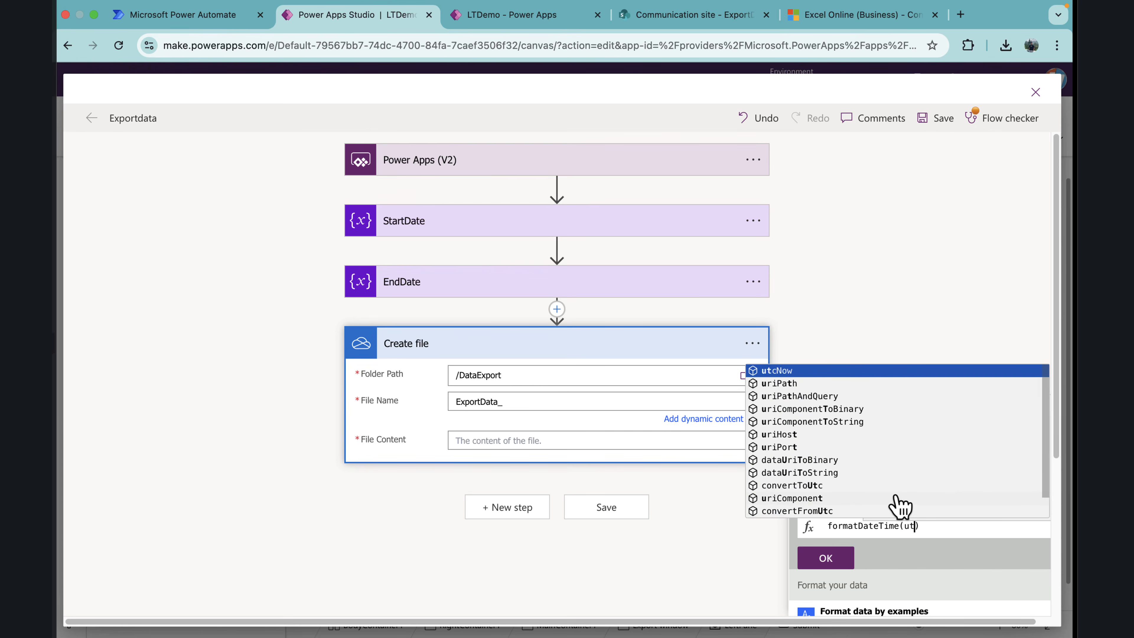
key("Return")
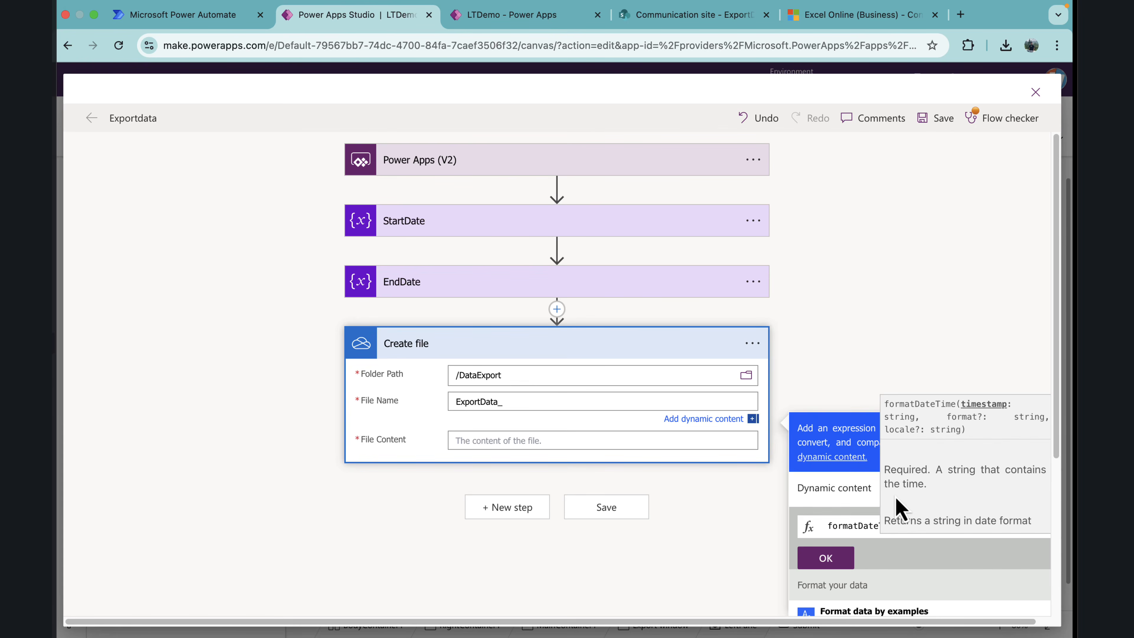
type(")")
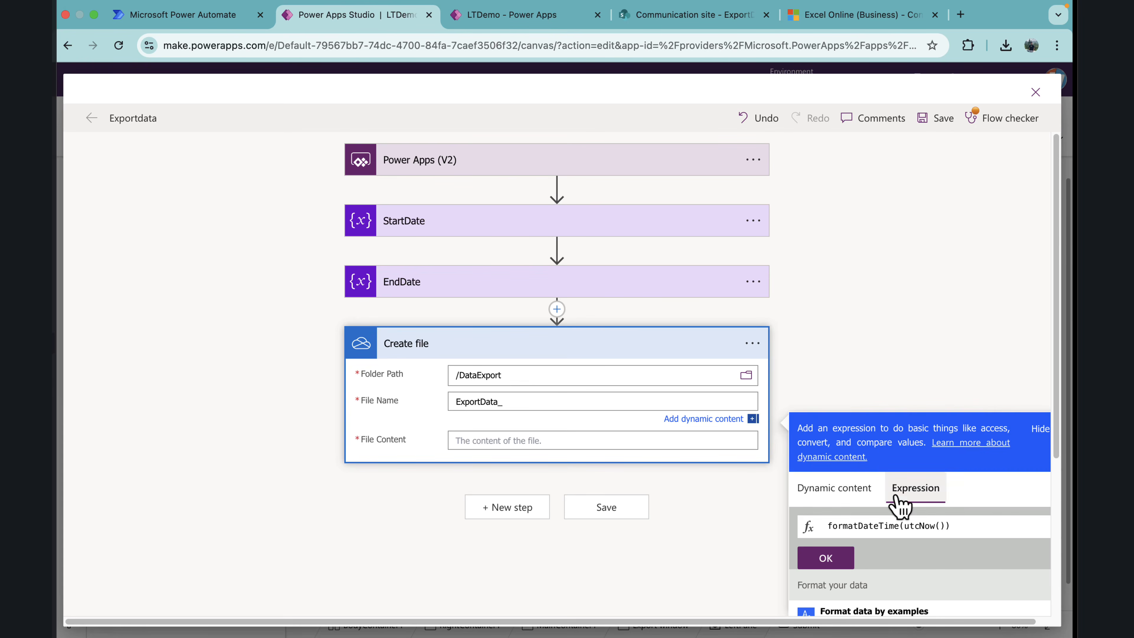
type(",'")
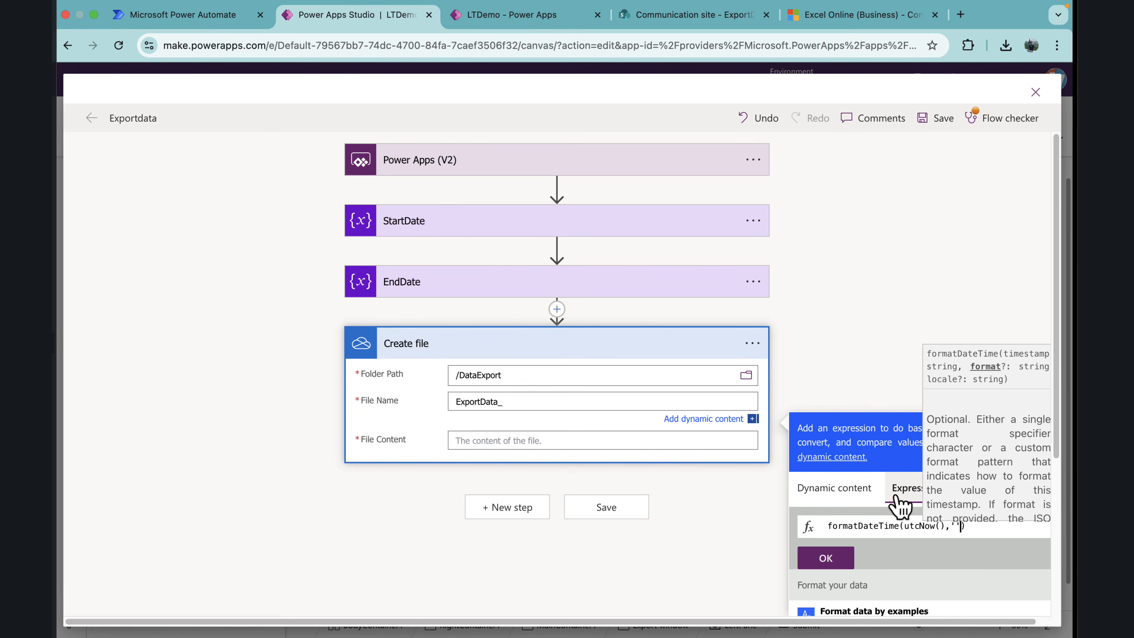
type("F')")
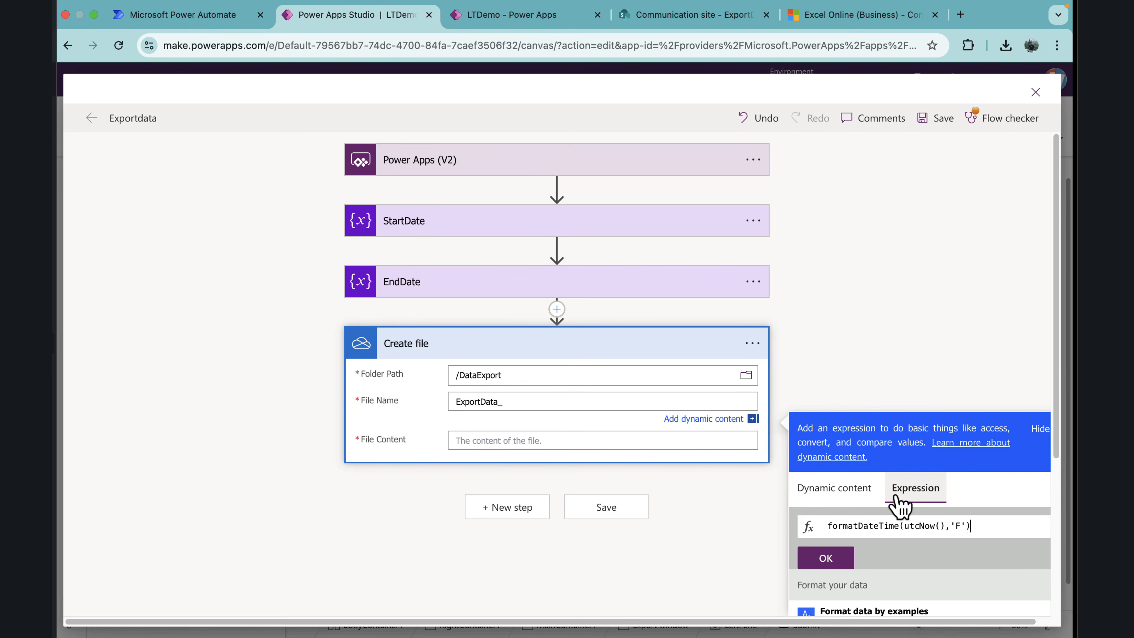
left_click(828, 561)
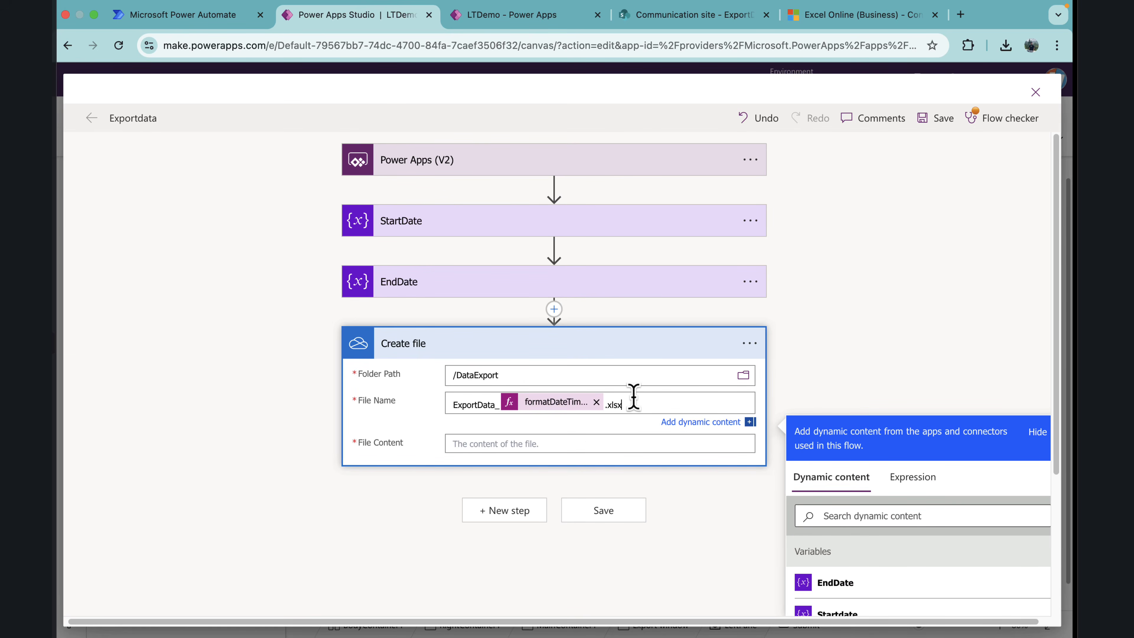
left_click(530, 447)
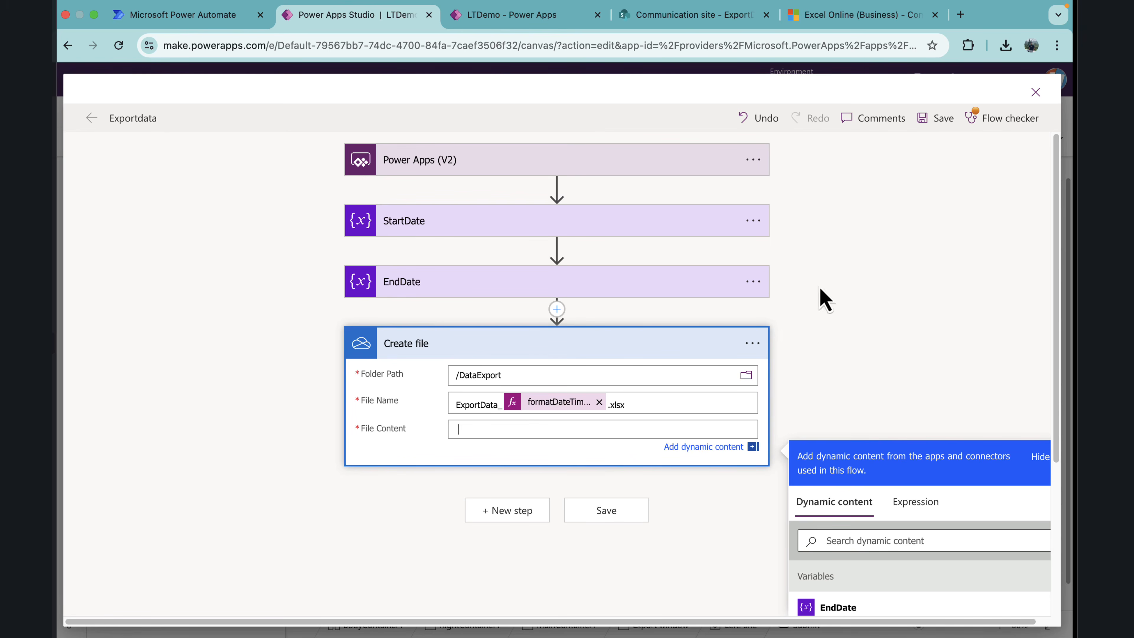
left_click(624, 347)
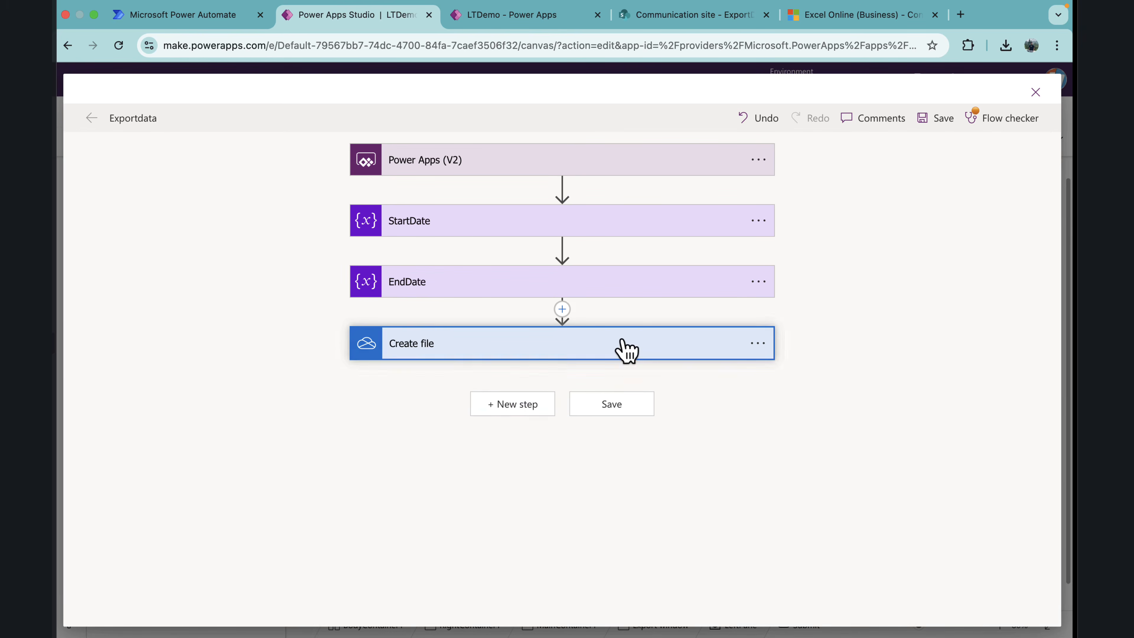
Step: Add an Excel Online (Business) Create table action after the Create file action
left_click(546, 407)
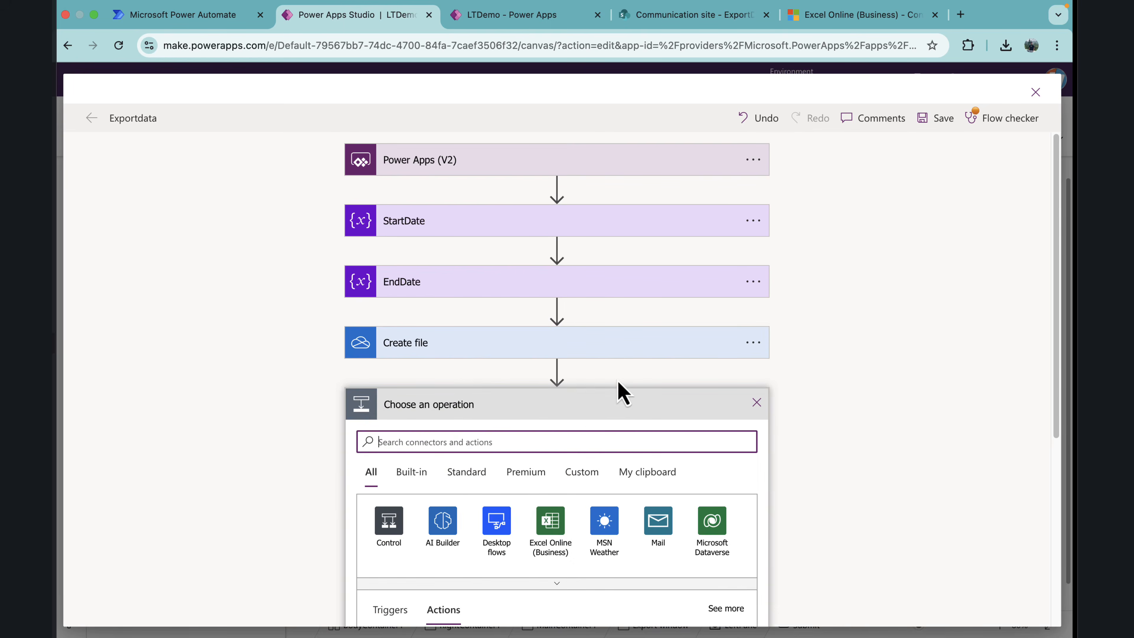
left_click(558, 525)
scroll(520, 457, "down", 1)
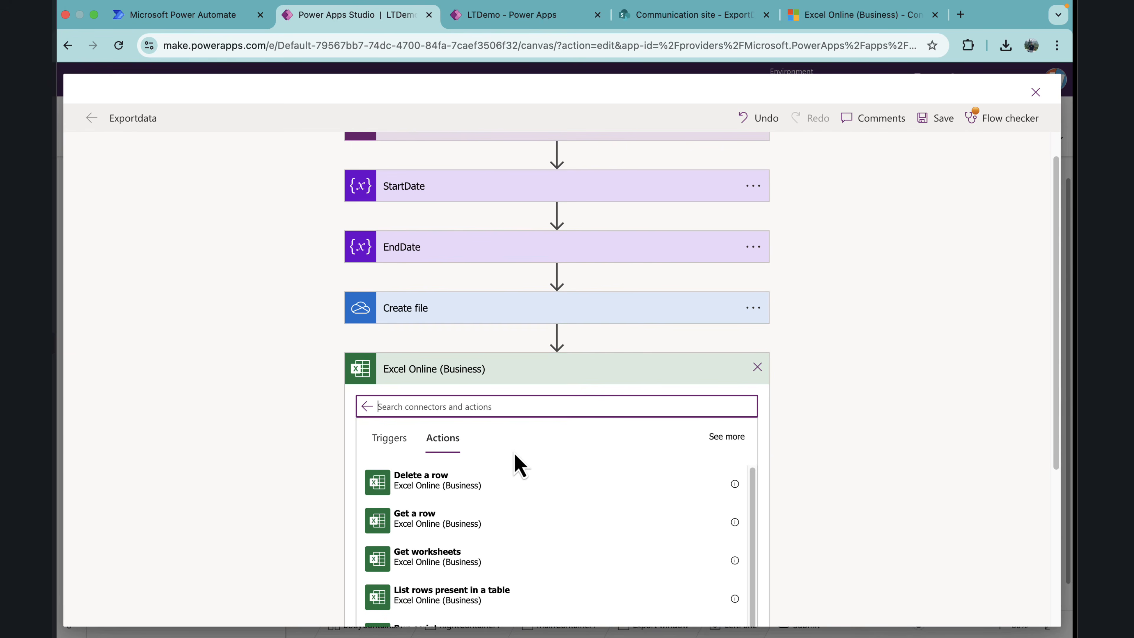
type("cre")
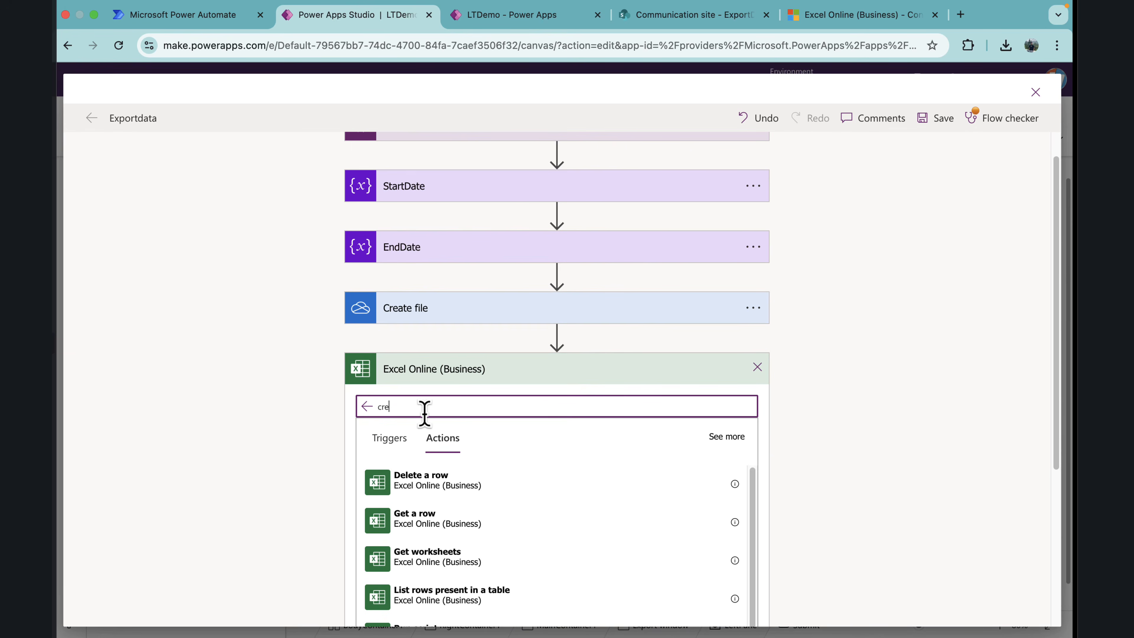
type("tae")
key("BackSpace")
key("BackSpace")
key("BackSpace")
key("BackSpace")
key("BackSpace")
key("BackSpace")
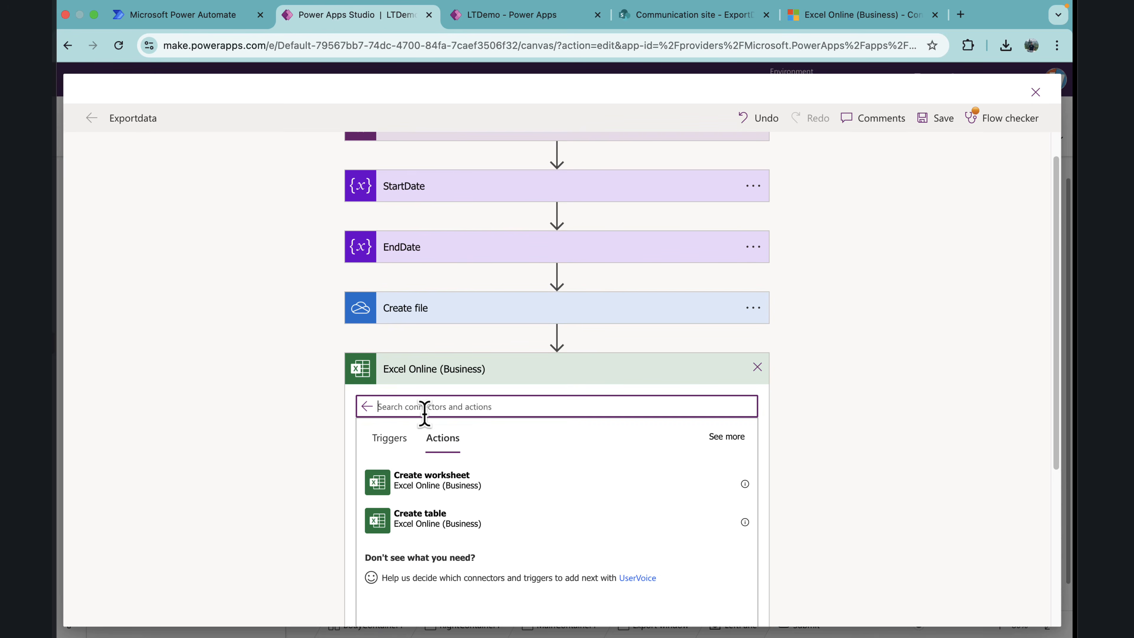
type("table")
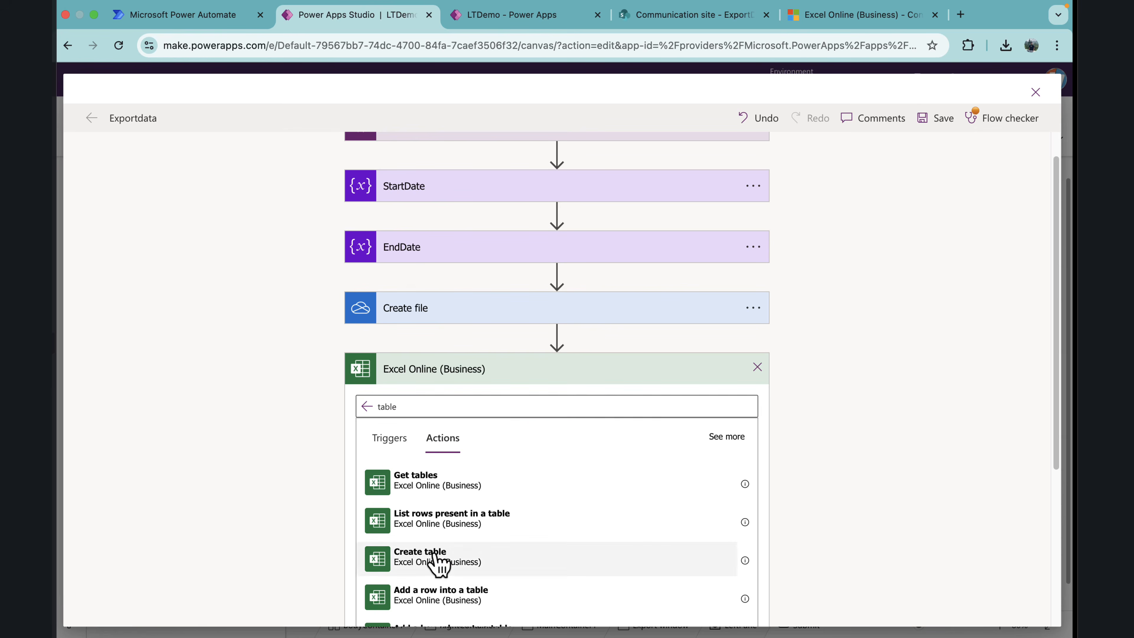
left_click(437, 558)
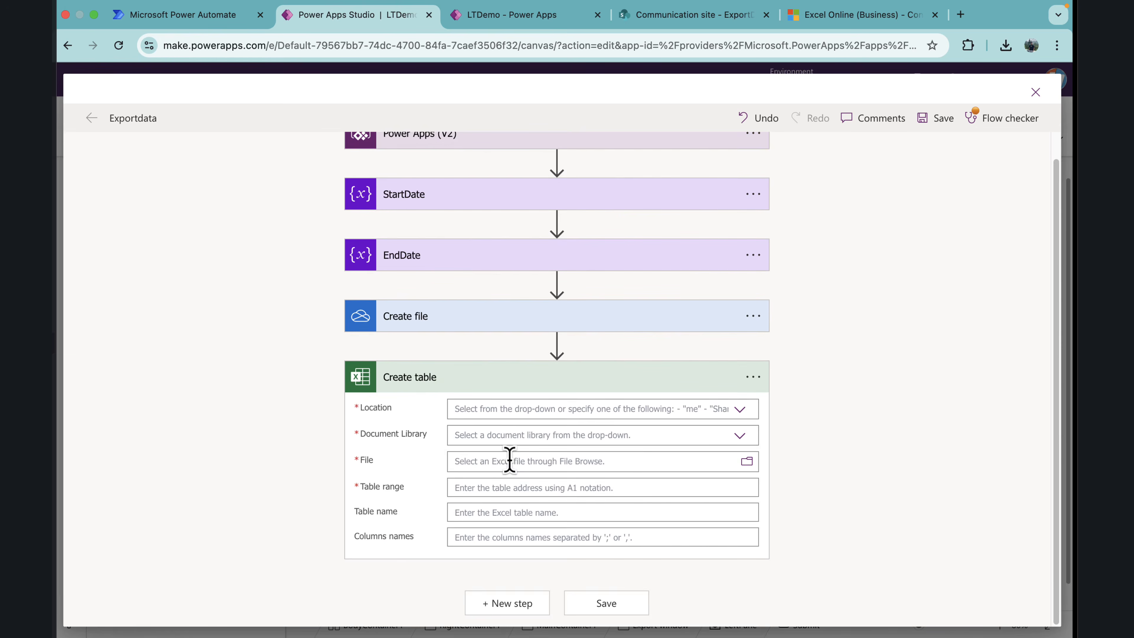
Step: Set the Create table action's location to OneDrive for Business, document library to OneDrive, and file to the Id from Create file
left_click(739, 411)
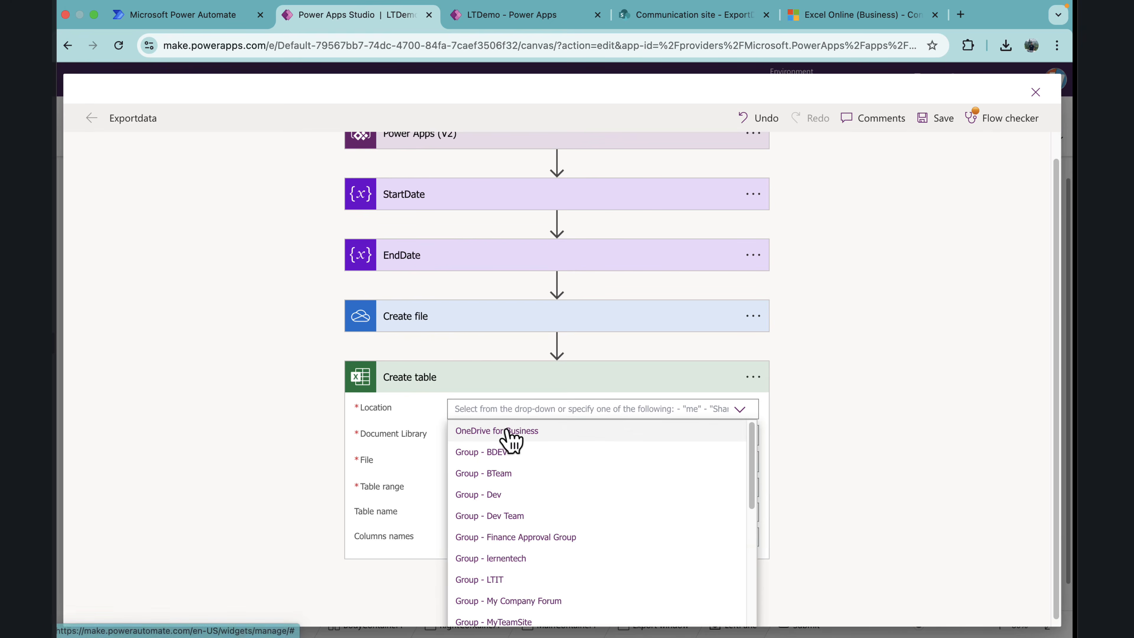
left_click(509, 434)
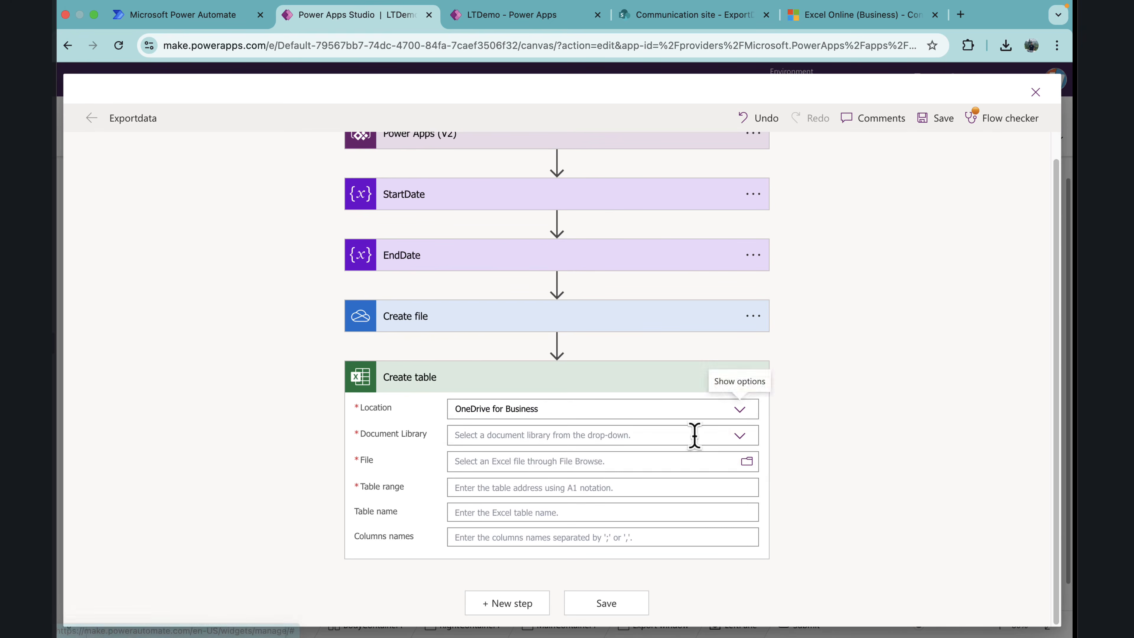
left_click(738, 437)
left_click(516, 457)
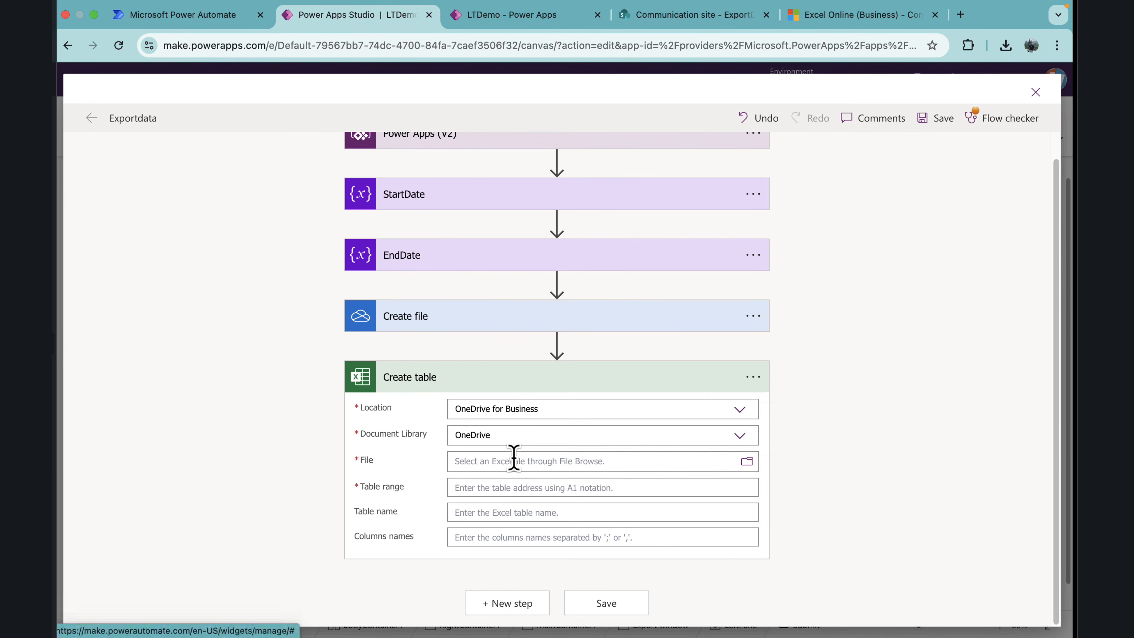
left_click(508, 461)
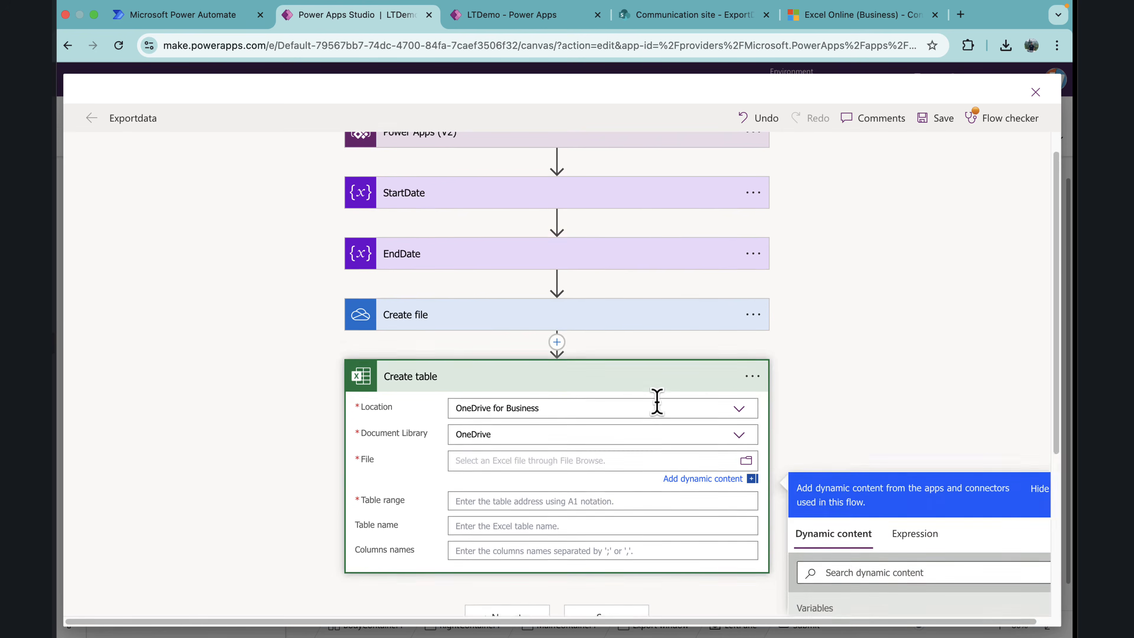
left_click(833, 570)
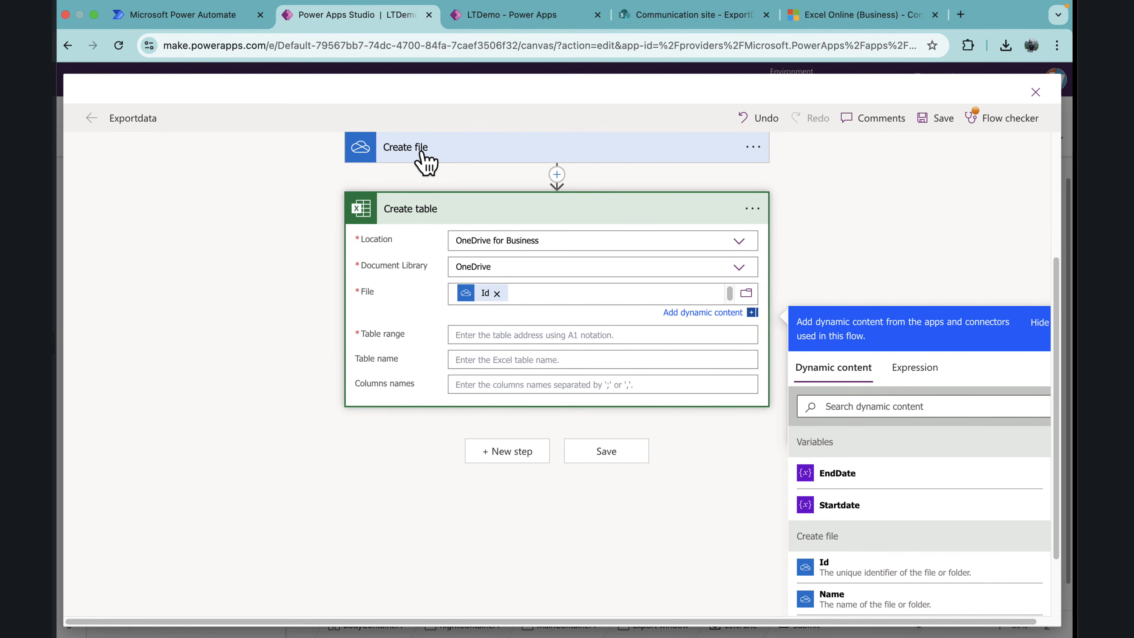
Step: Check the columns of the SharePoint DataExport list, then set the table range to $A1:$F1 and the table name to DataExport
left_click(470, 335)
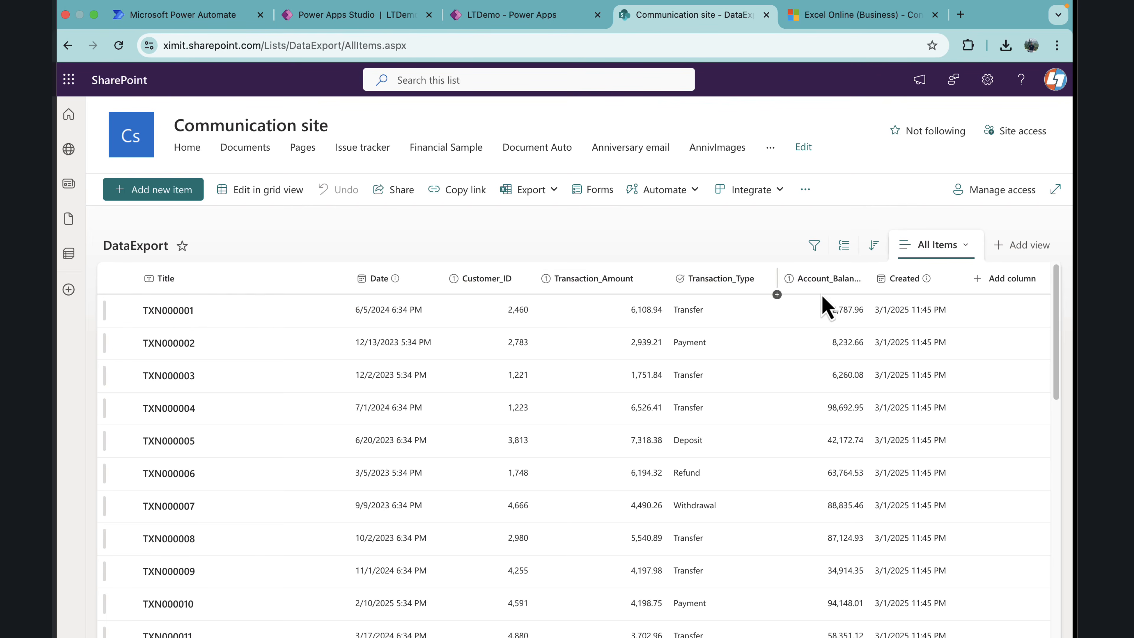
left_click(385, 18)
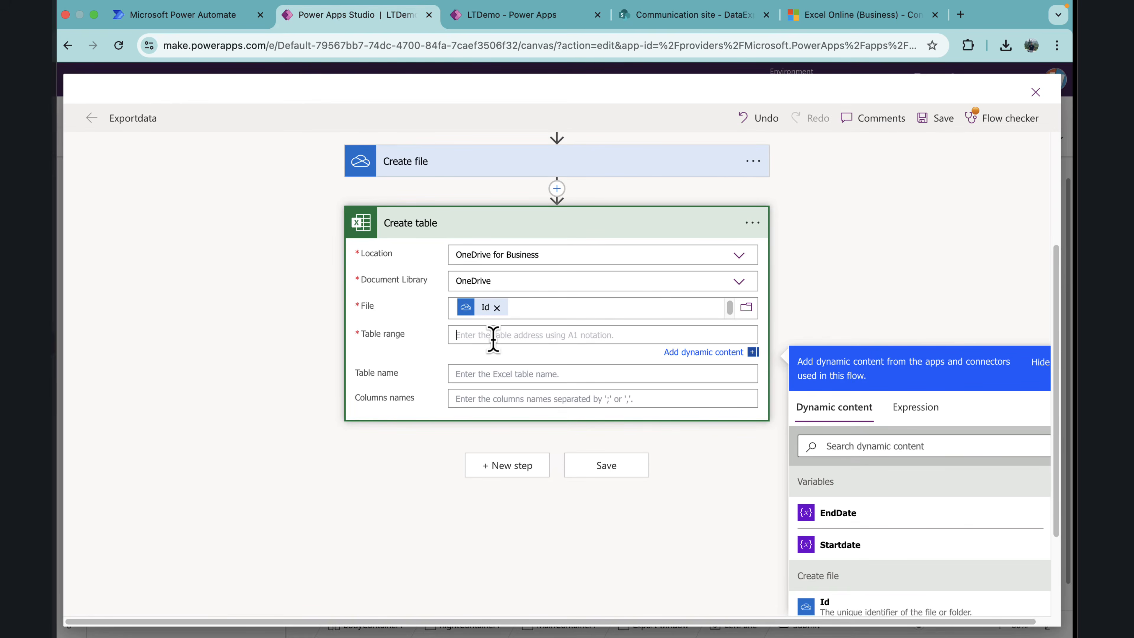
type("$A1:$F1")
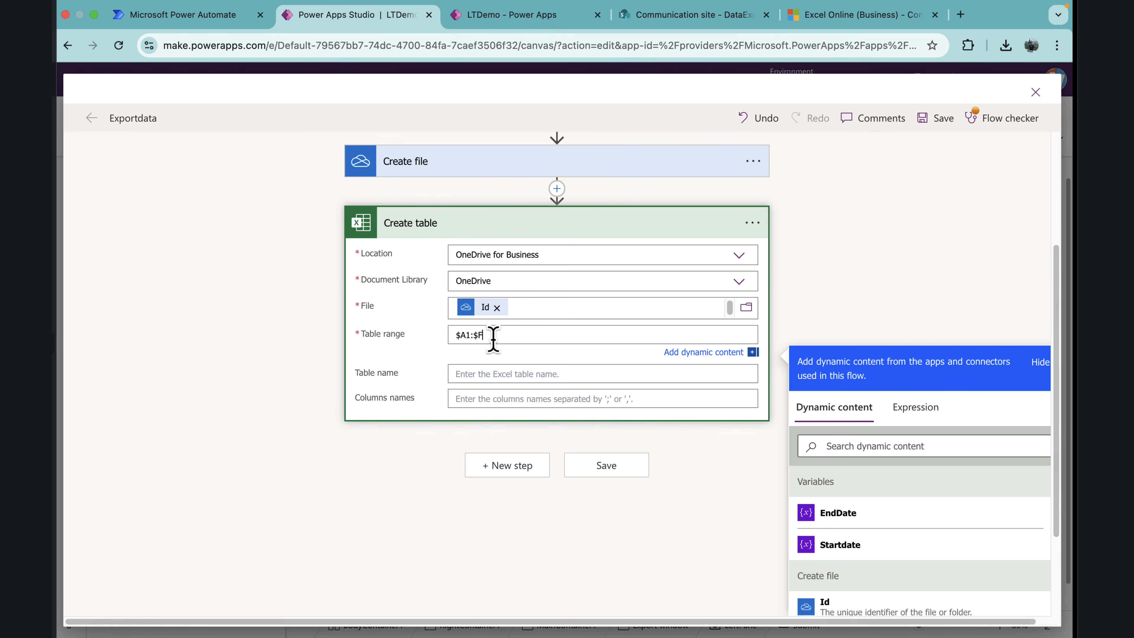
left_click(492, 374)
type("DataExport")
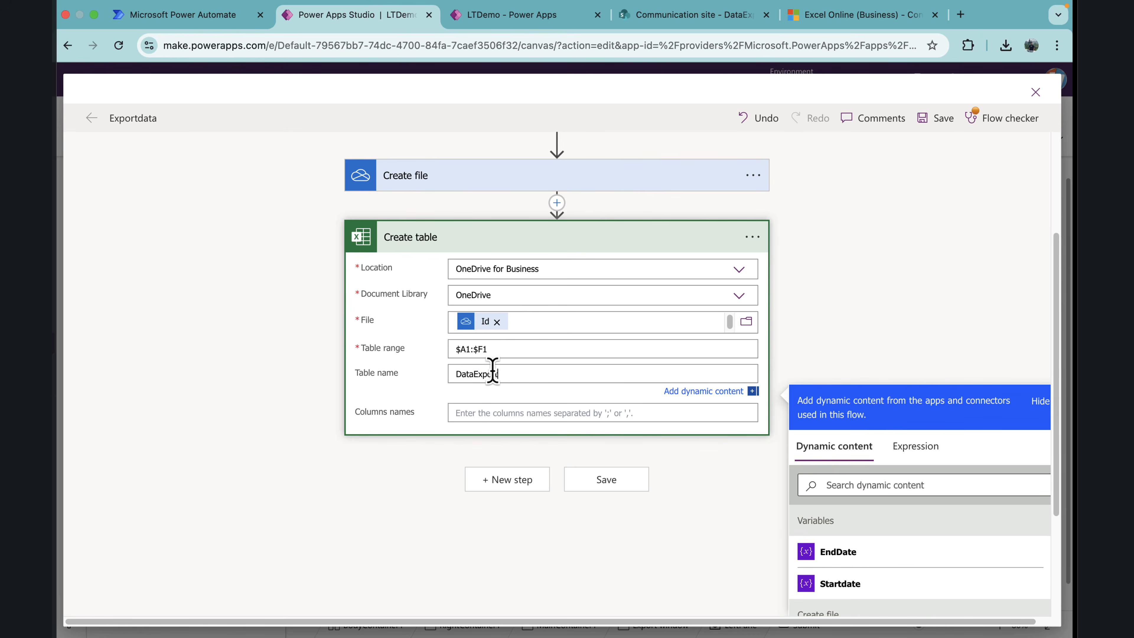
Step: Enter Title,Date,CustomerID,Amount,type,Balance as the table's column names, using the SharePoint DataExport list as reference
left_click(478, 412)
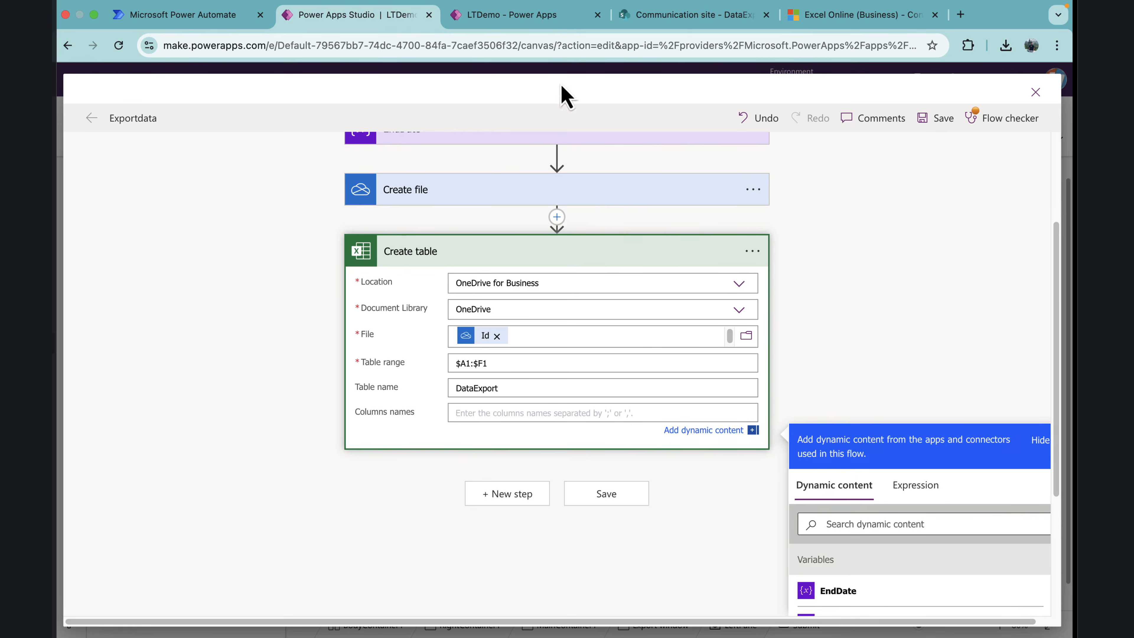
left_click(688, 18)
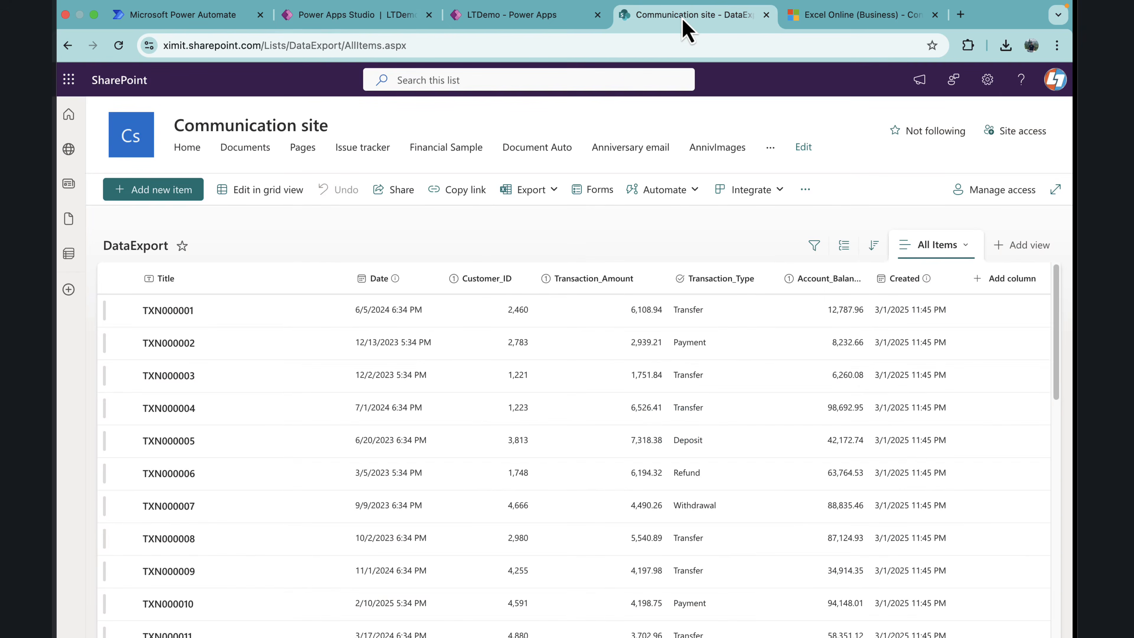
left_click(393, 19)
type("Title,Date,CustomerID,")
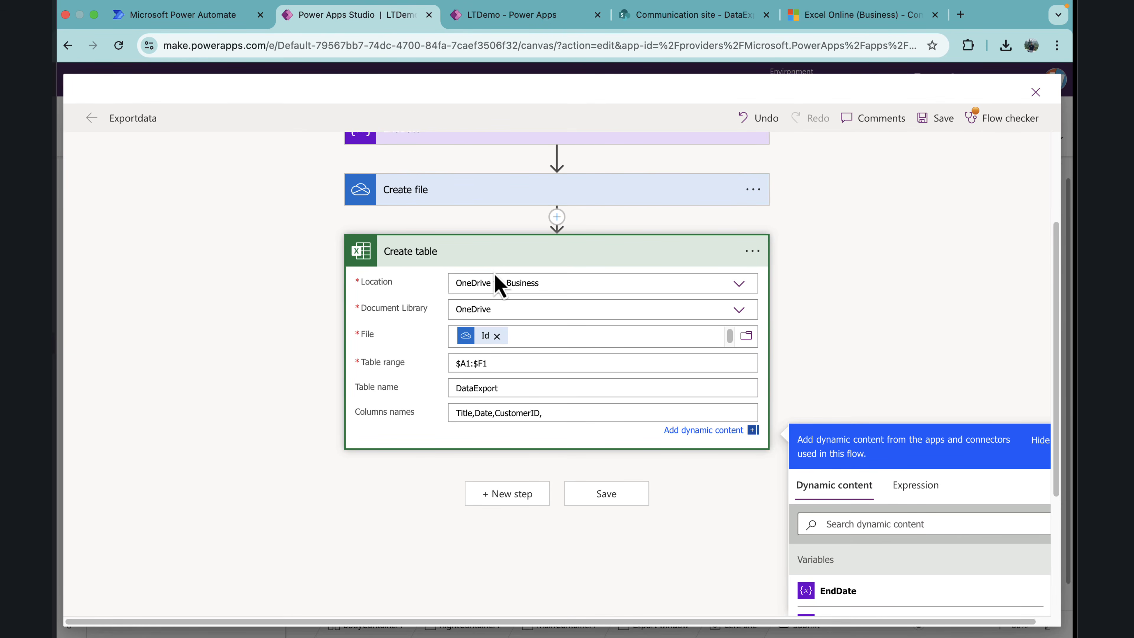
left_click(650, 17)
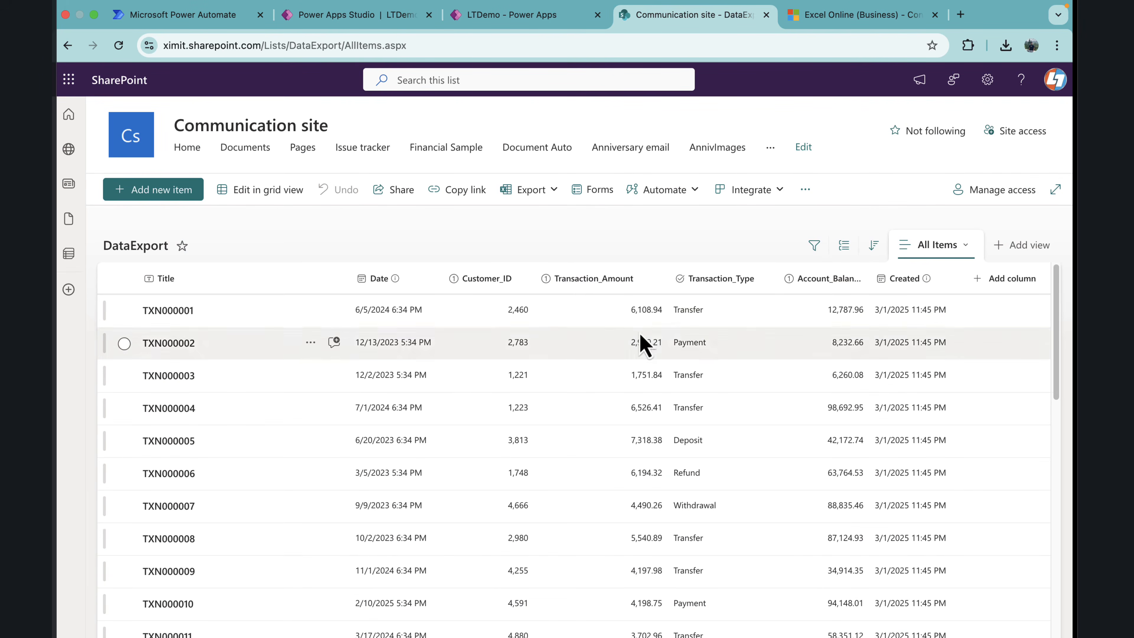
left_click(333, 18)
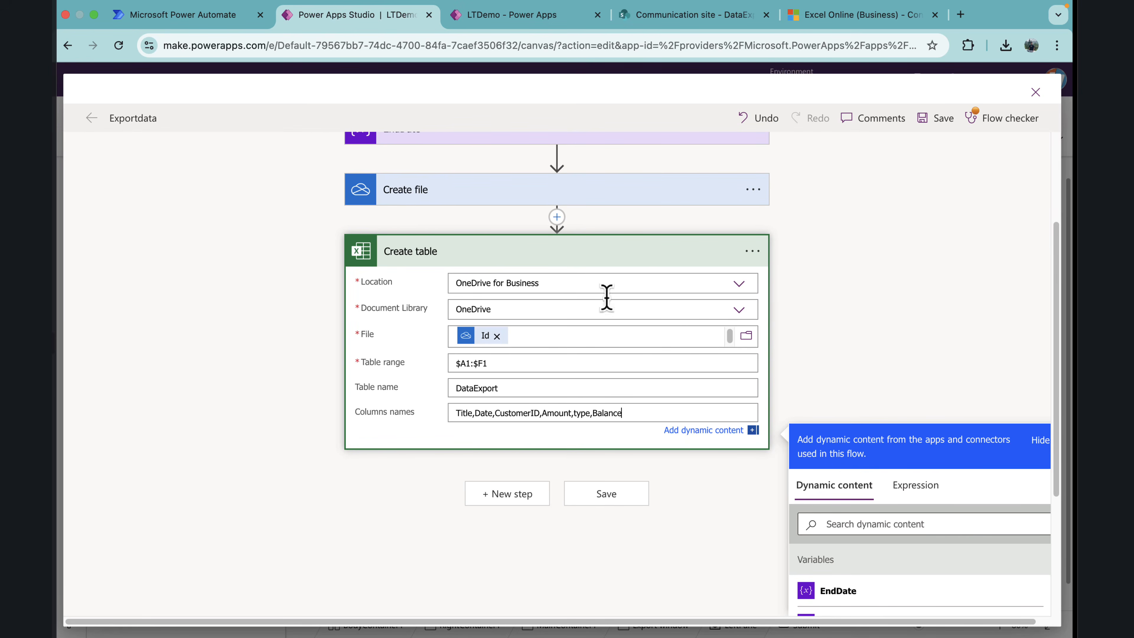
left_click(503, 253)
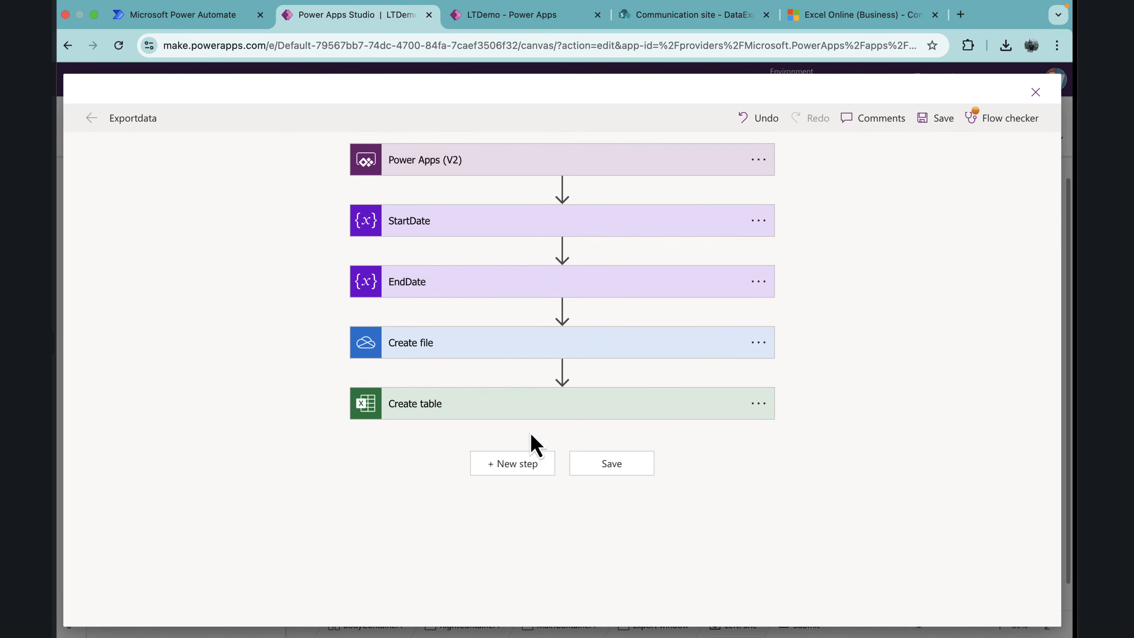
Step: Add a SharePoint Get items action after the Create table action
left_click(518, 467)
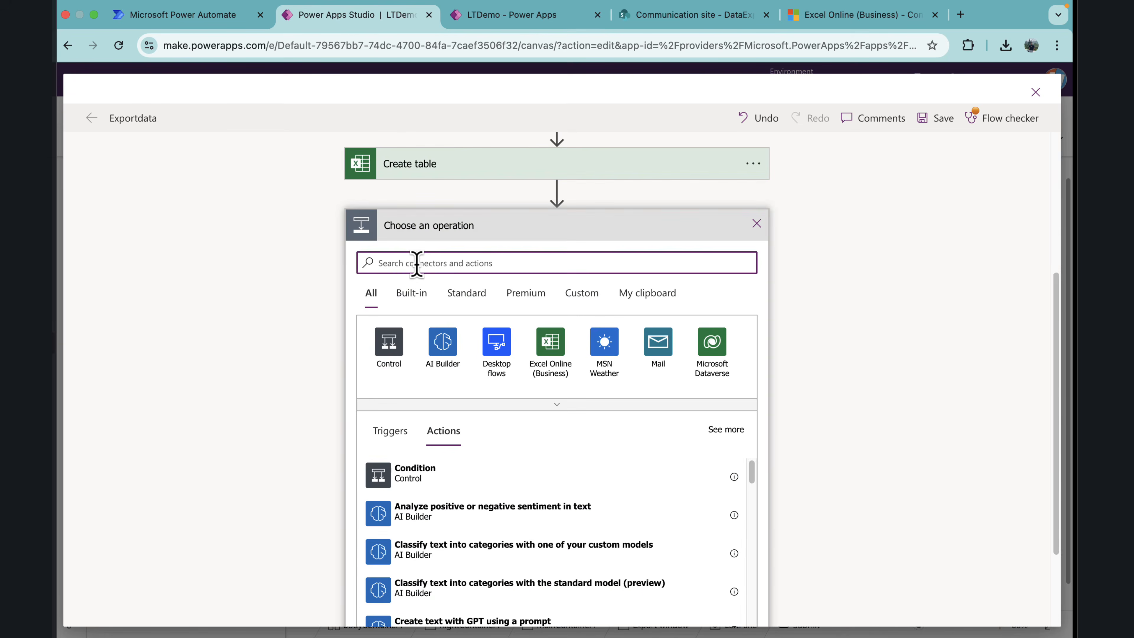
type("get item")
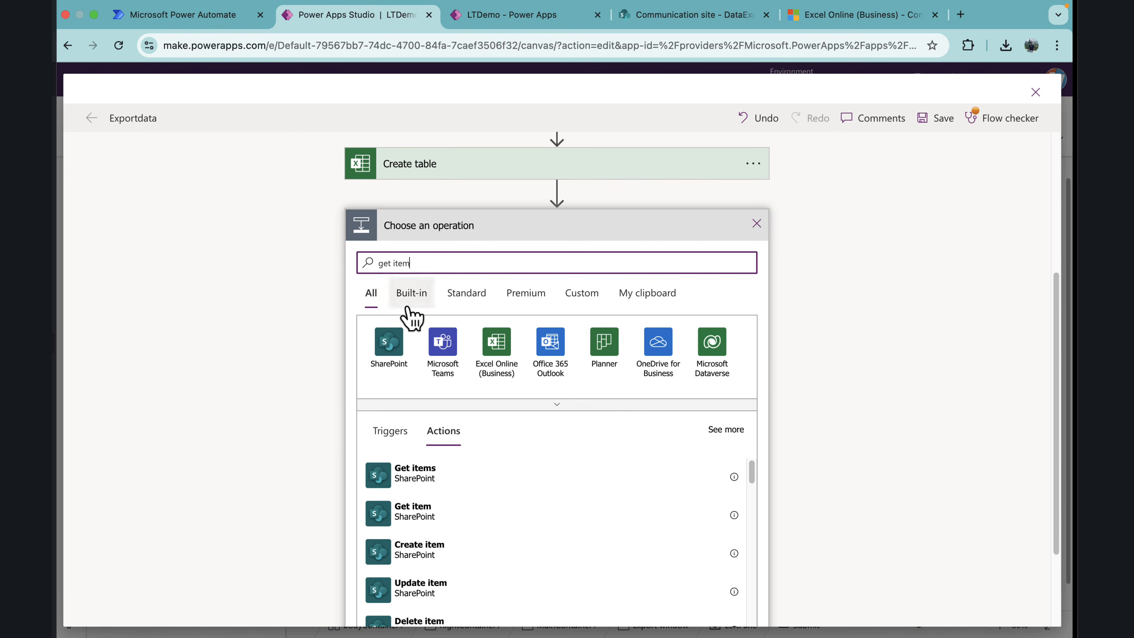
left_click(446, 472)
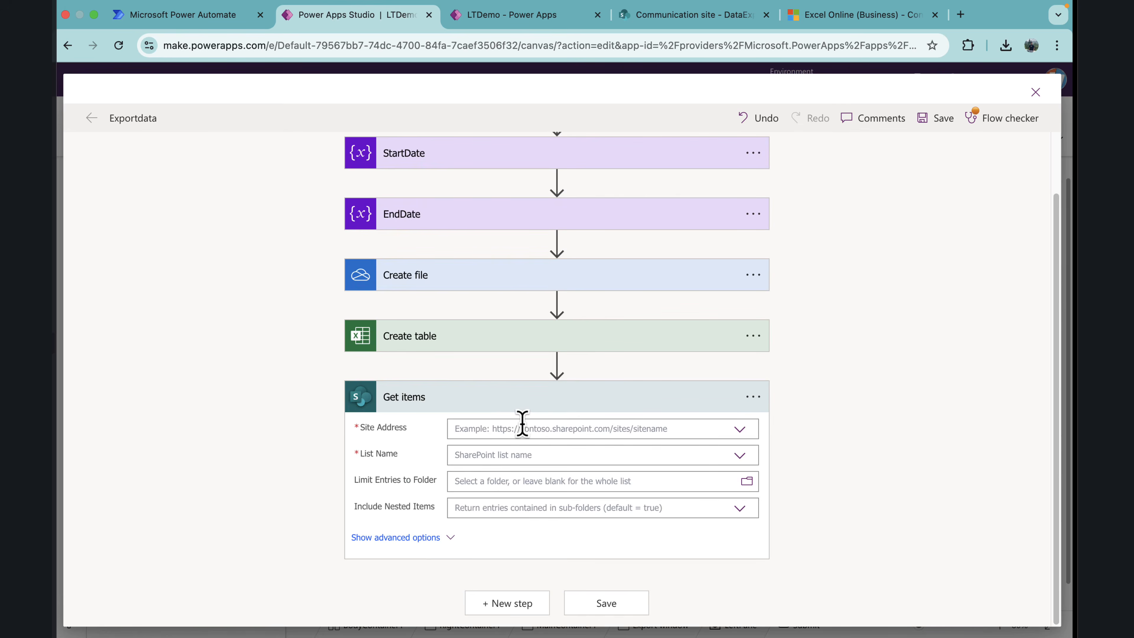
left_click(523, 425)
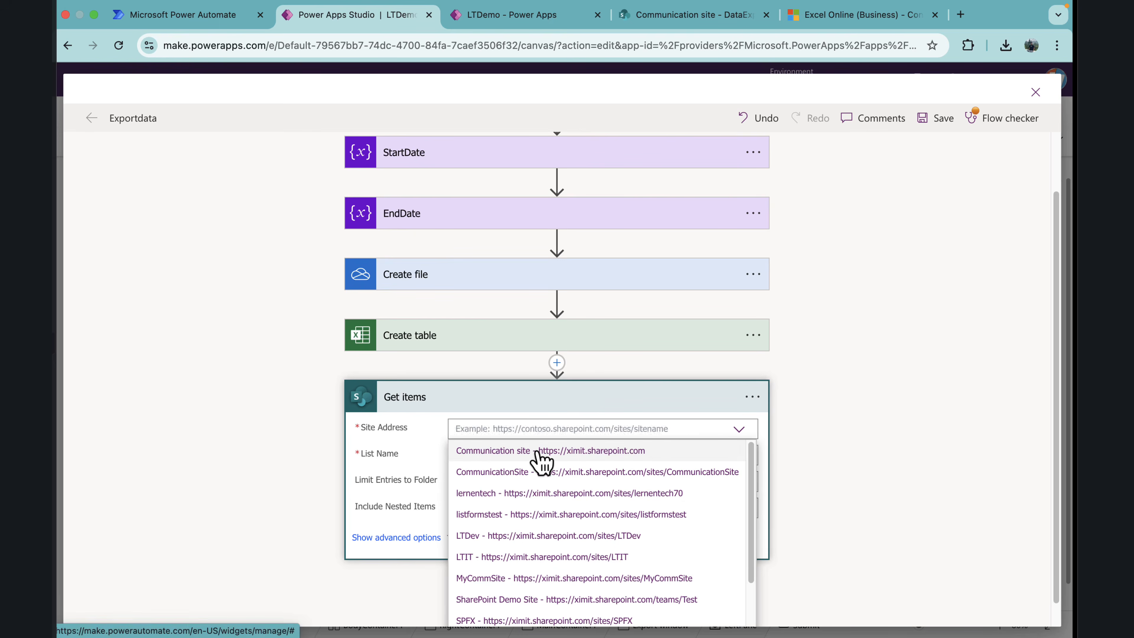
left_click(539, 451)
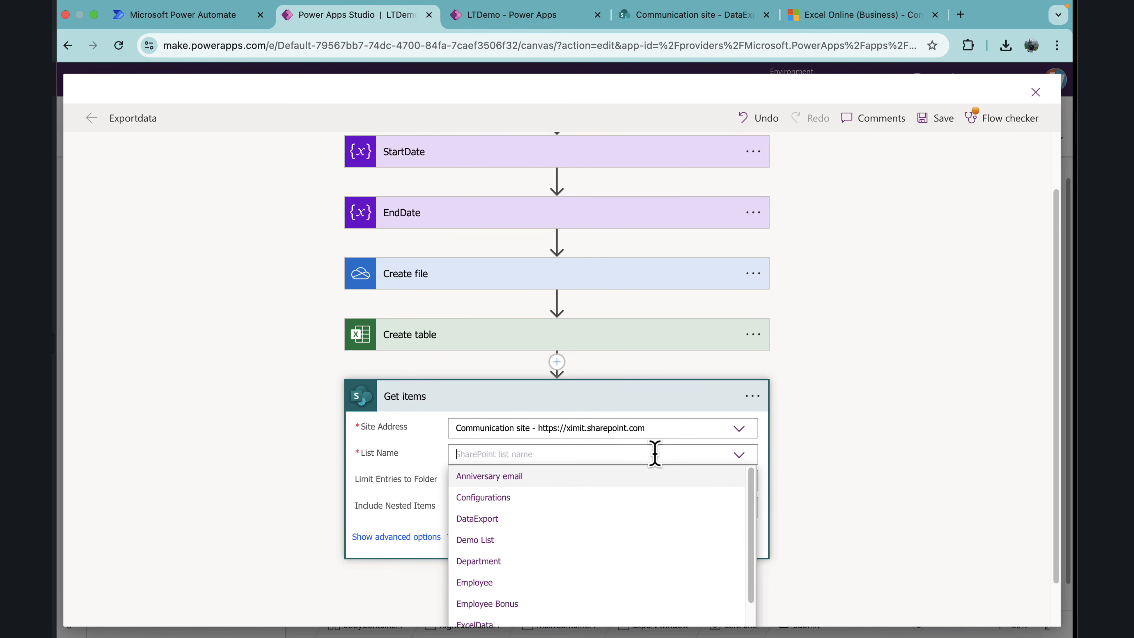
left_click(521, 520)
left_click(672, 14)
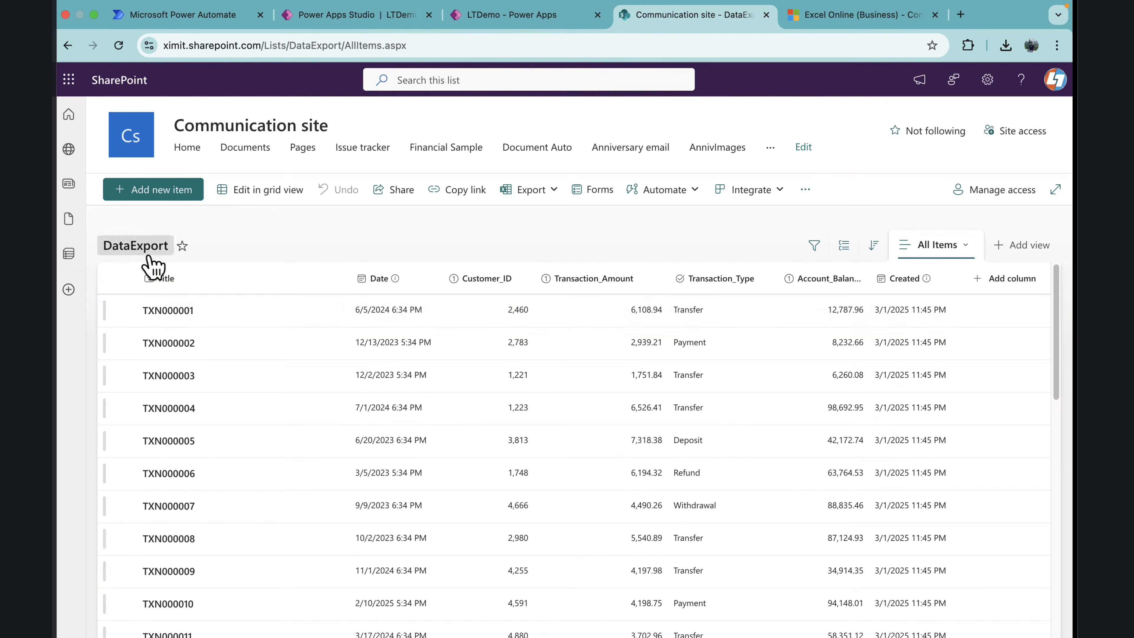
left_click(368, 17)
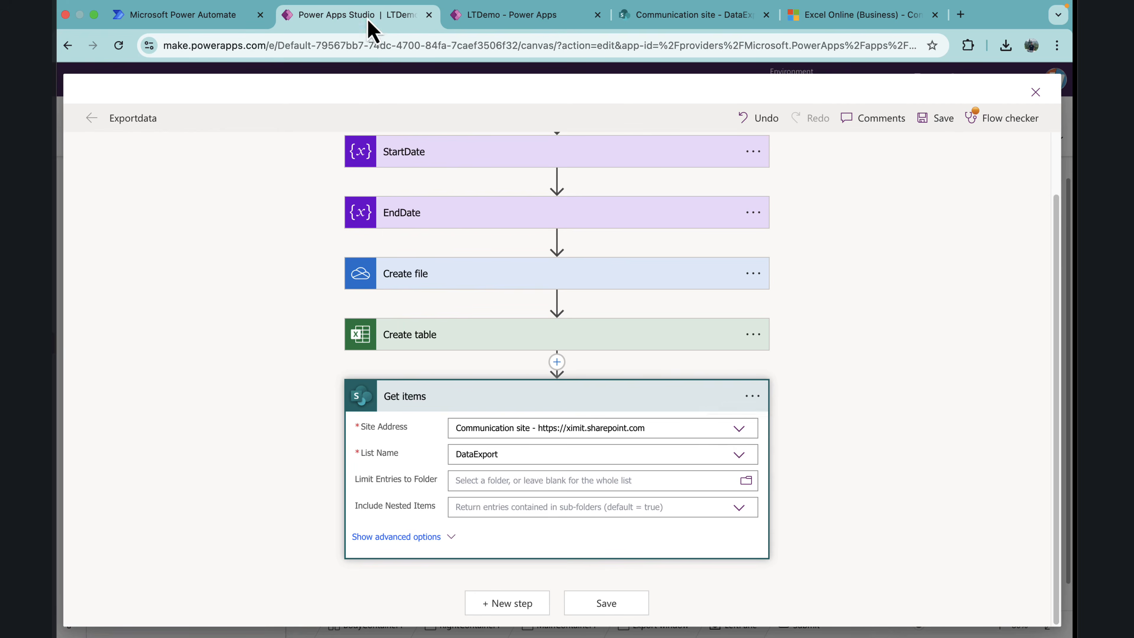
Step: Expand the advanced options of Get items, then copy the Date column's internal field name from the DataExport list settings in SharePoint
left_click(449, 538)
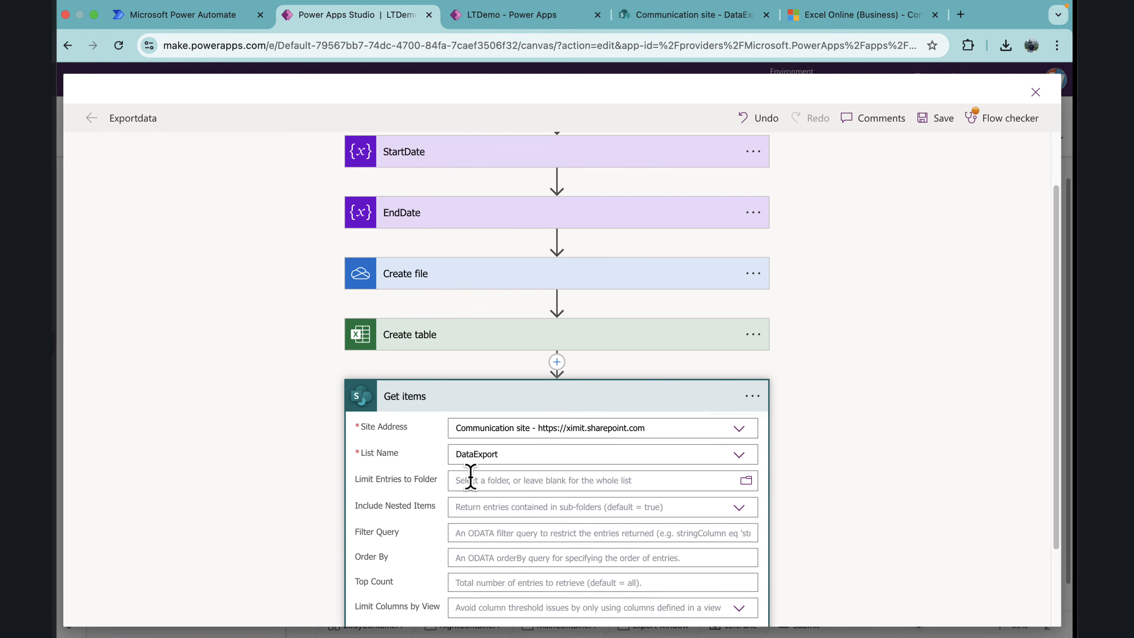
scroll(469, 473, "down", 3)
left_click(480, 432)
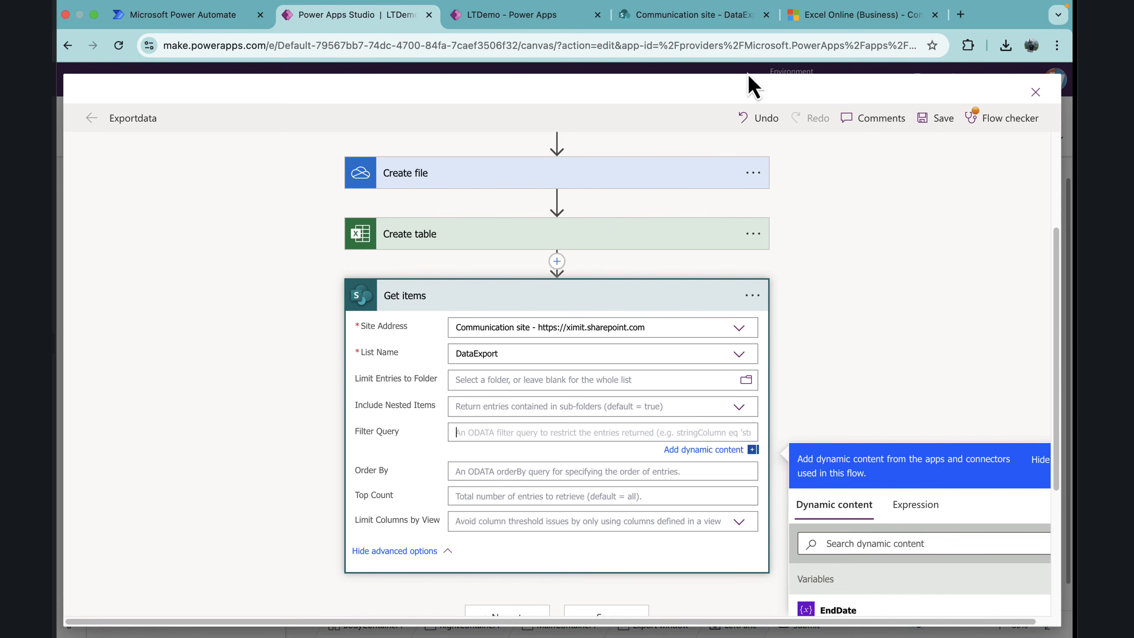
left_click(676, 17)
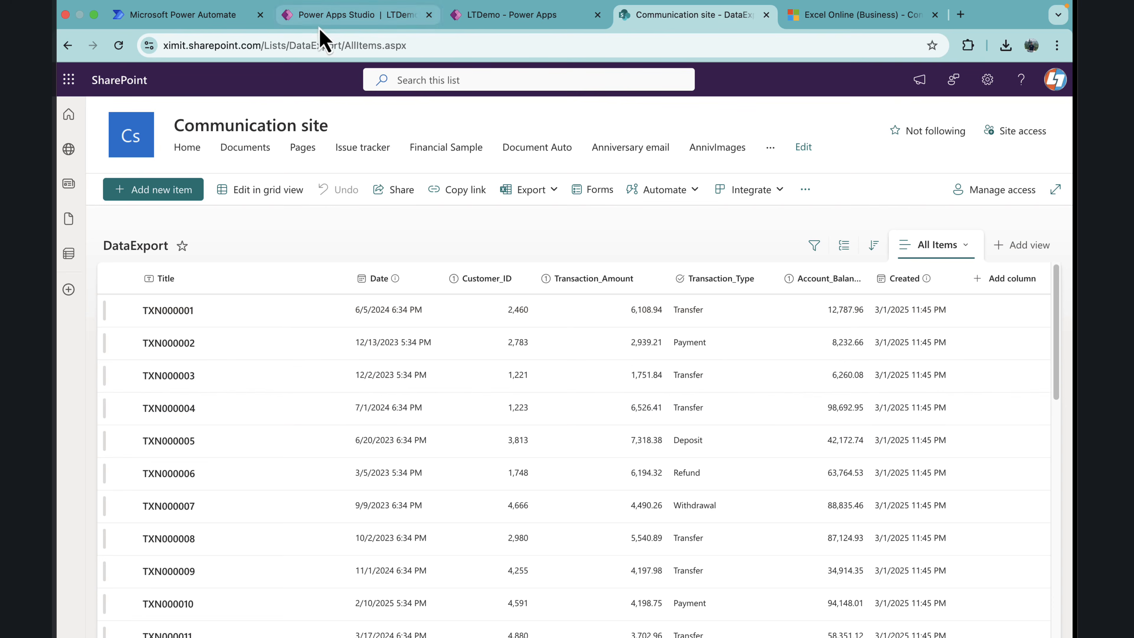
left_click(987, 79)
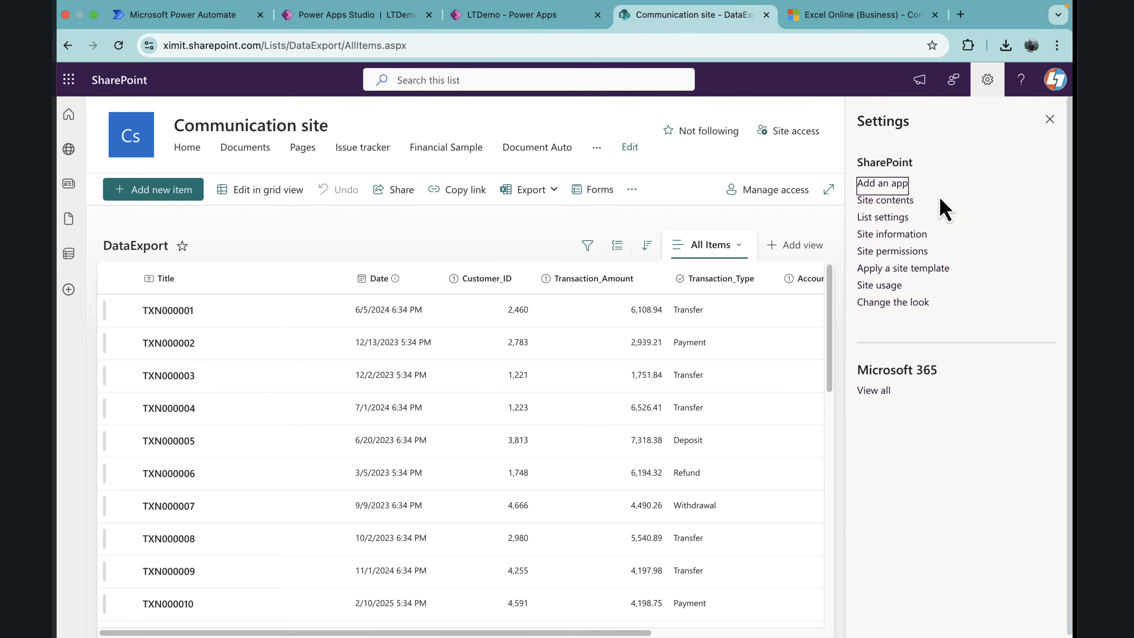
left_click(888, 217)
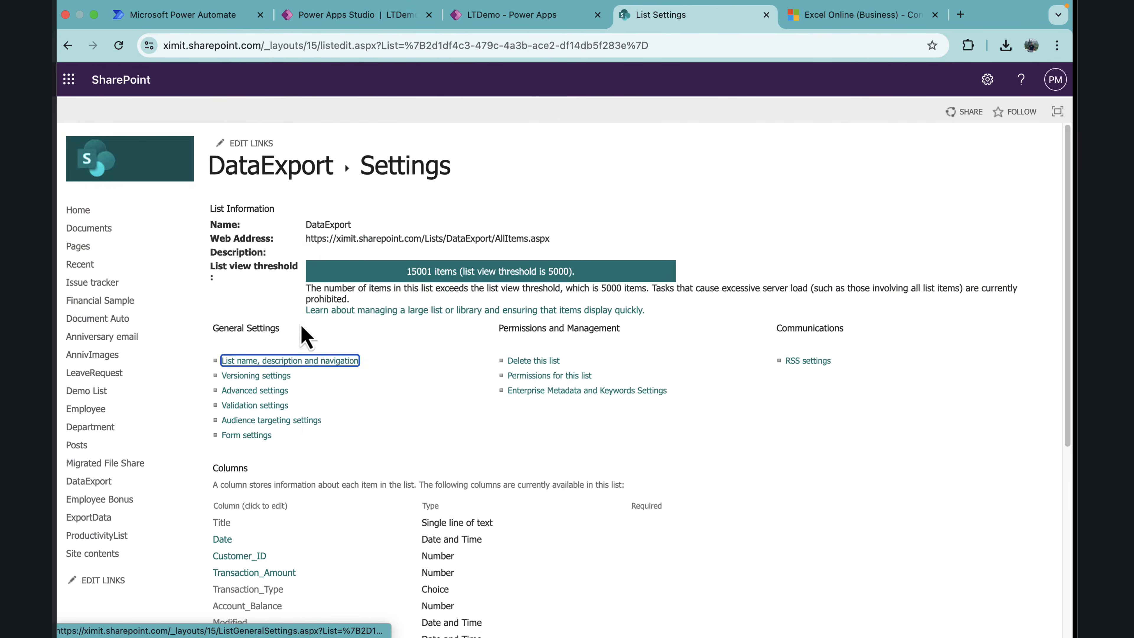
scroll(309, 420, "down", 3)
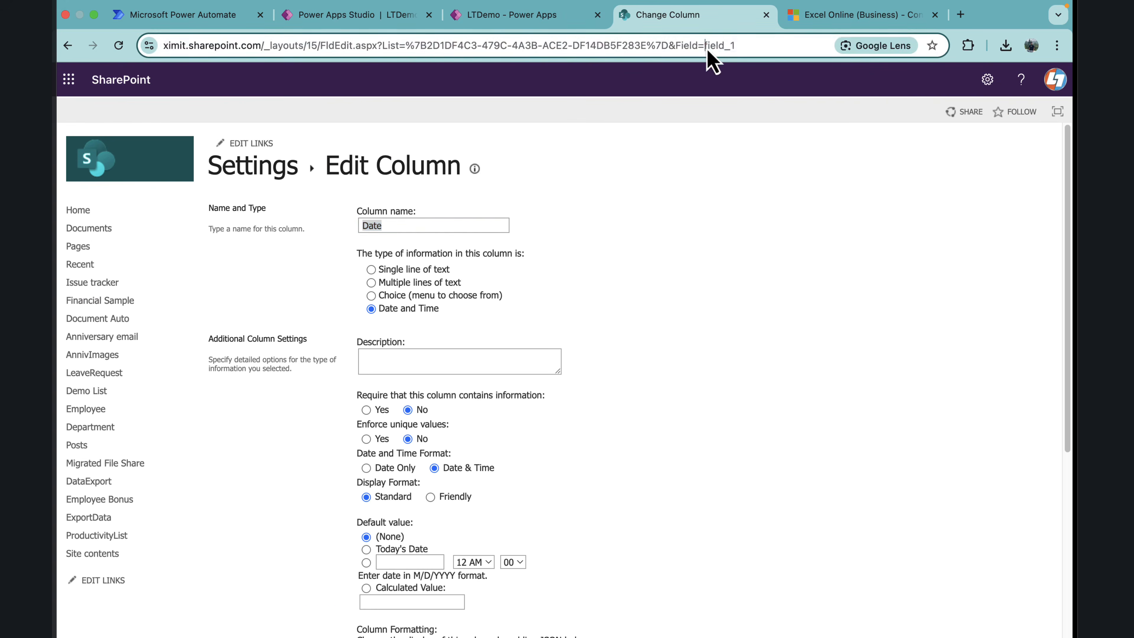
left_click_drag(706, 46, 741, 49)
key("super+c")
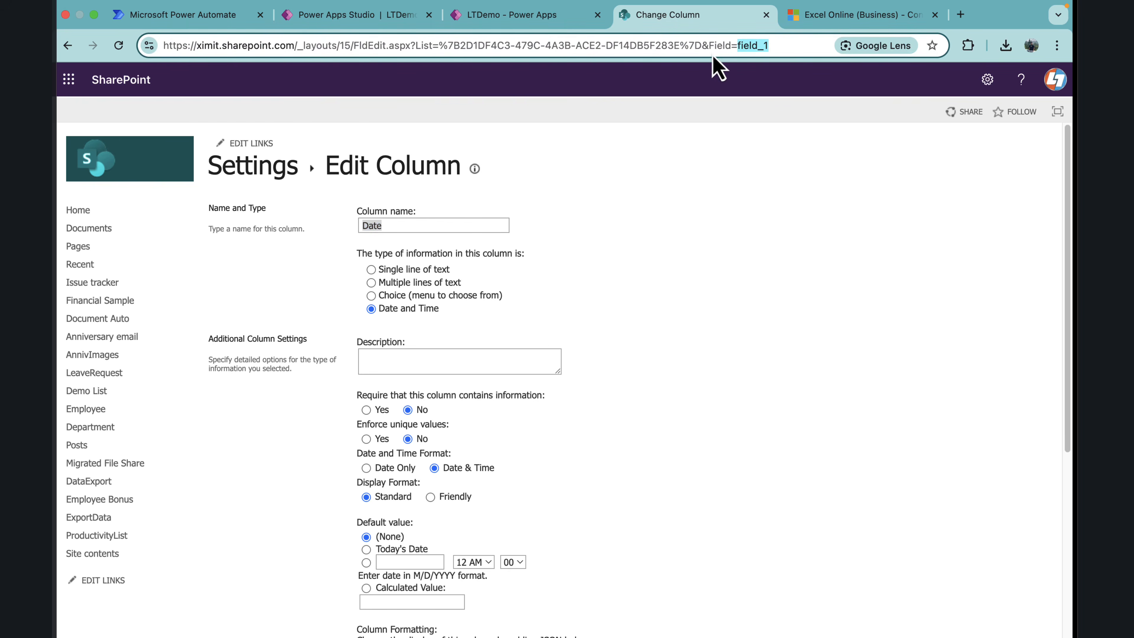
left_click(268, 172)
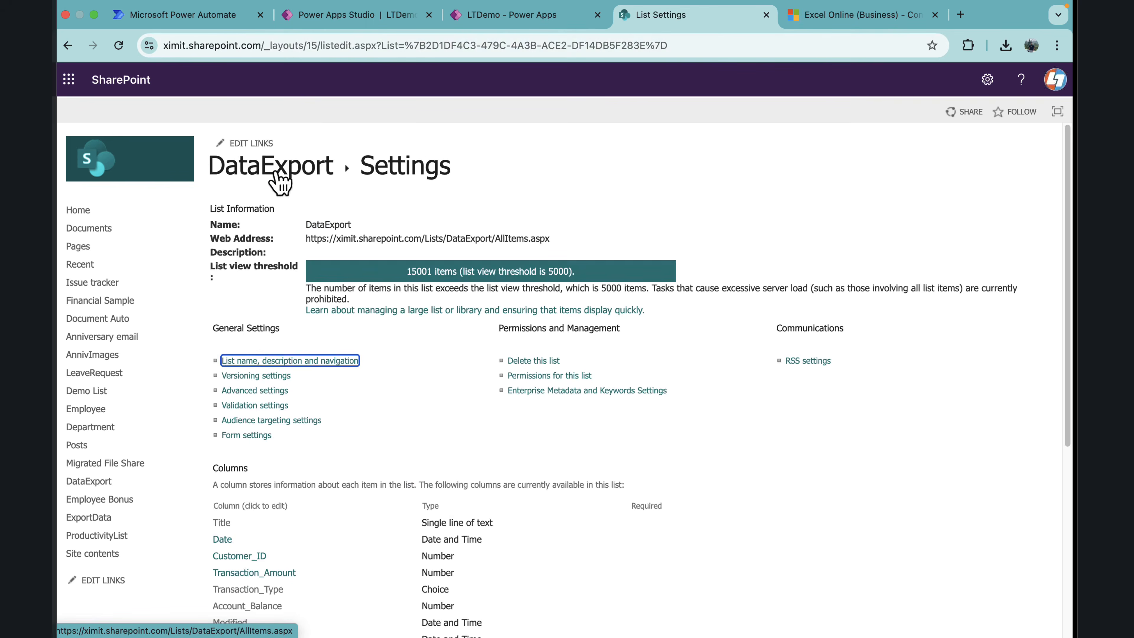
left_click(274, 171)
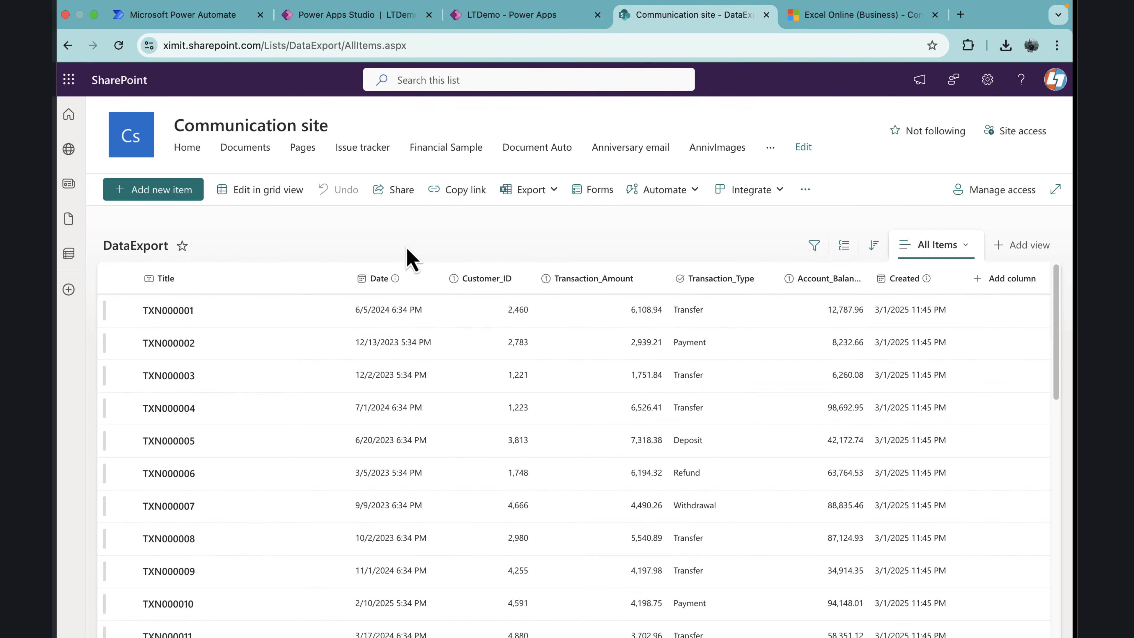
Step: Enter the Get items filter query field_1 ge 'Startdate' and field_1 le 'EndDate', using the Startdate and EndDate variables as dynamic content
mouse_move(399, 11)
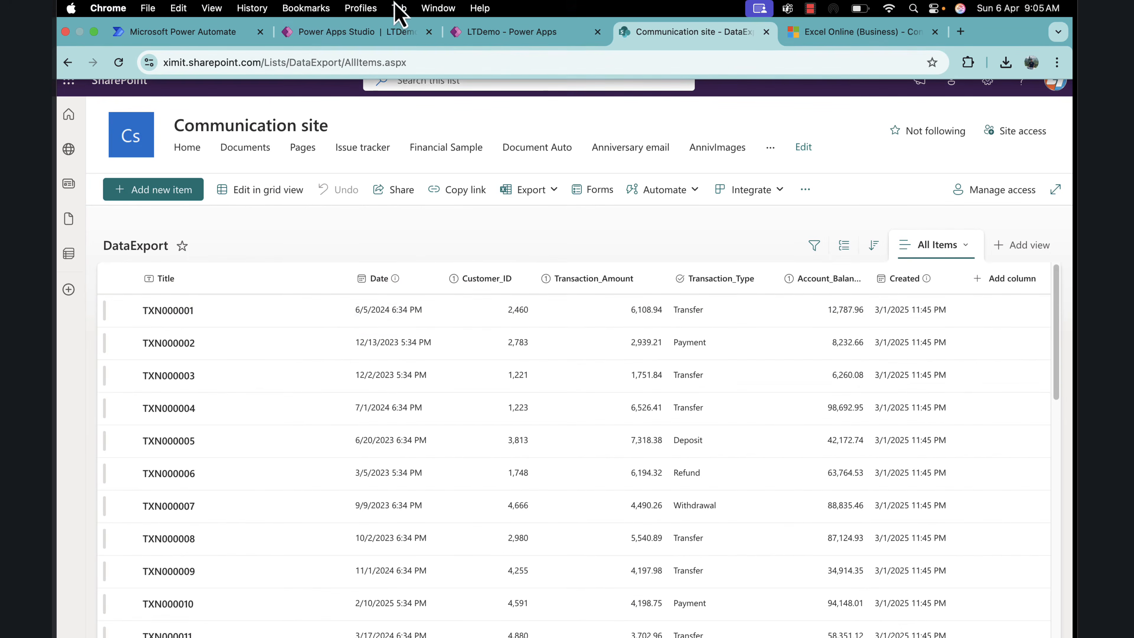
left_click(357, 32)
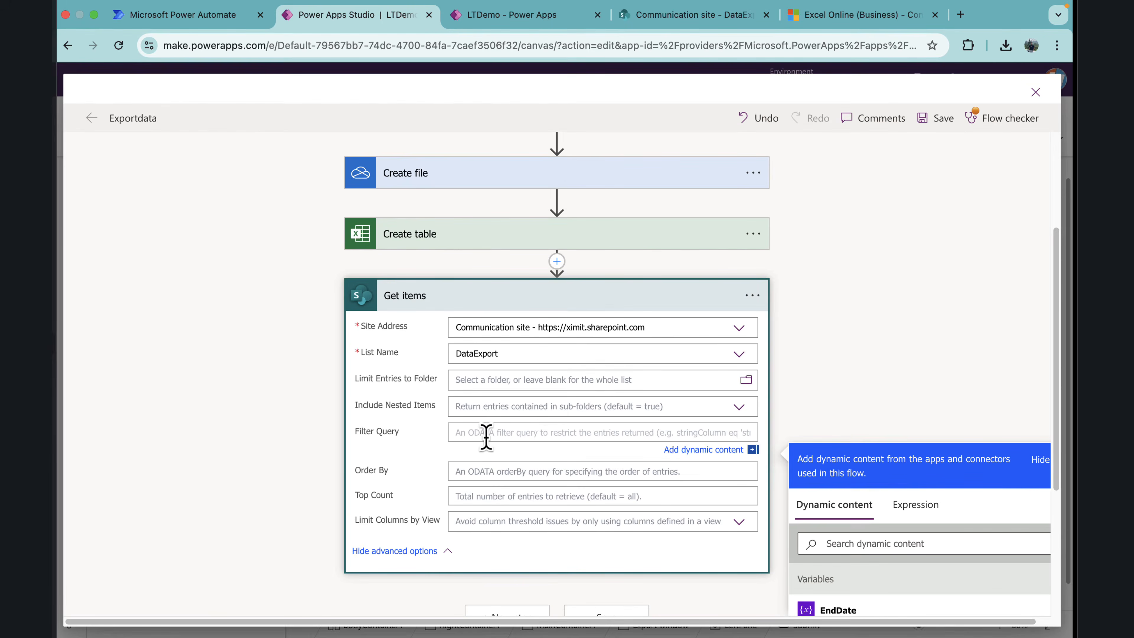
key("super+v")
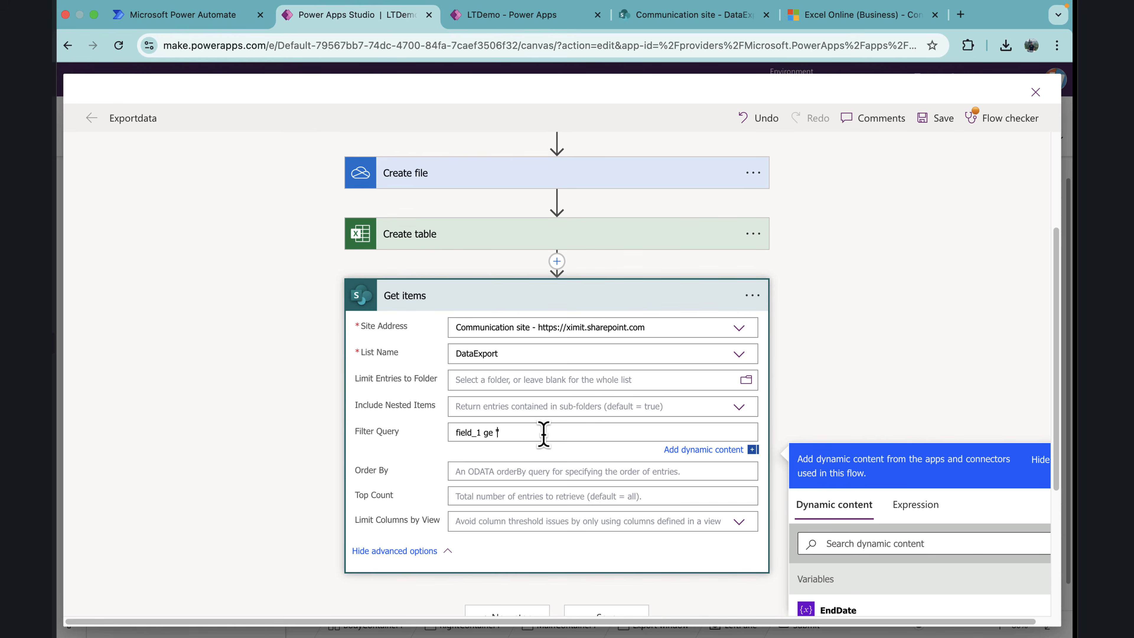
scroll(856, 400, "down", 3)
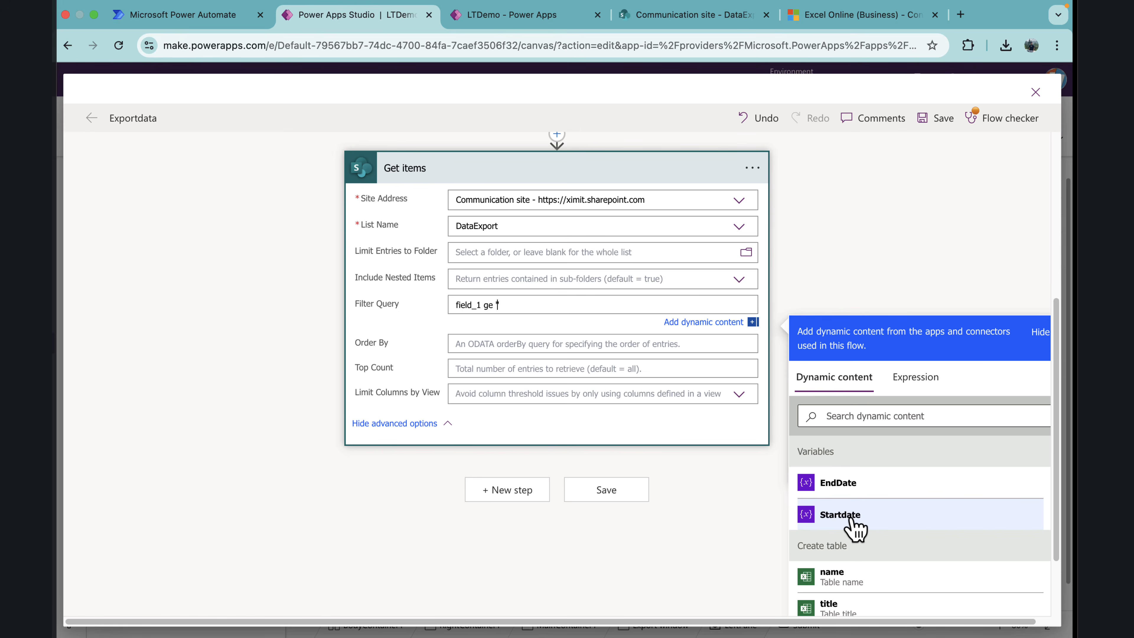
left_click(841, 515)
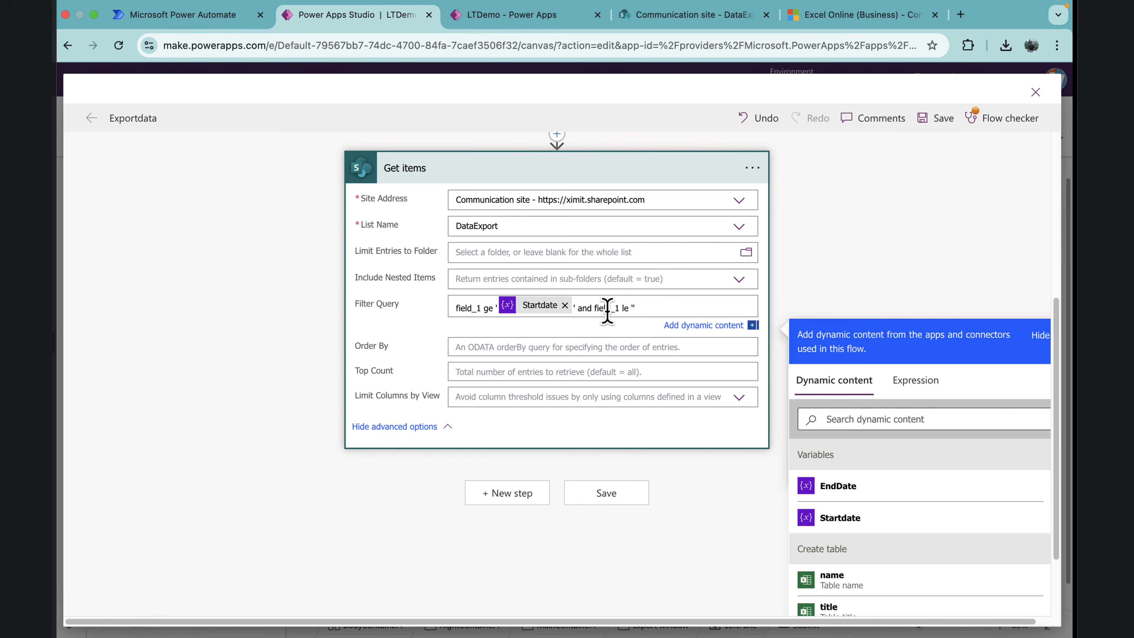
left_click(849, 489)
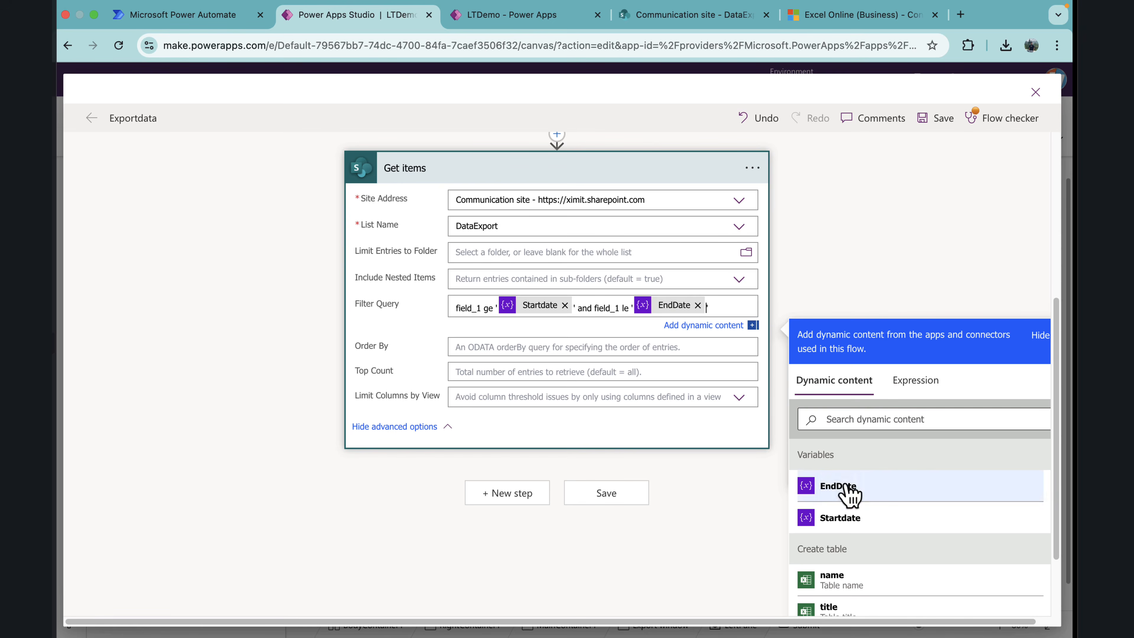
left_click(839, 304)
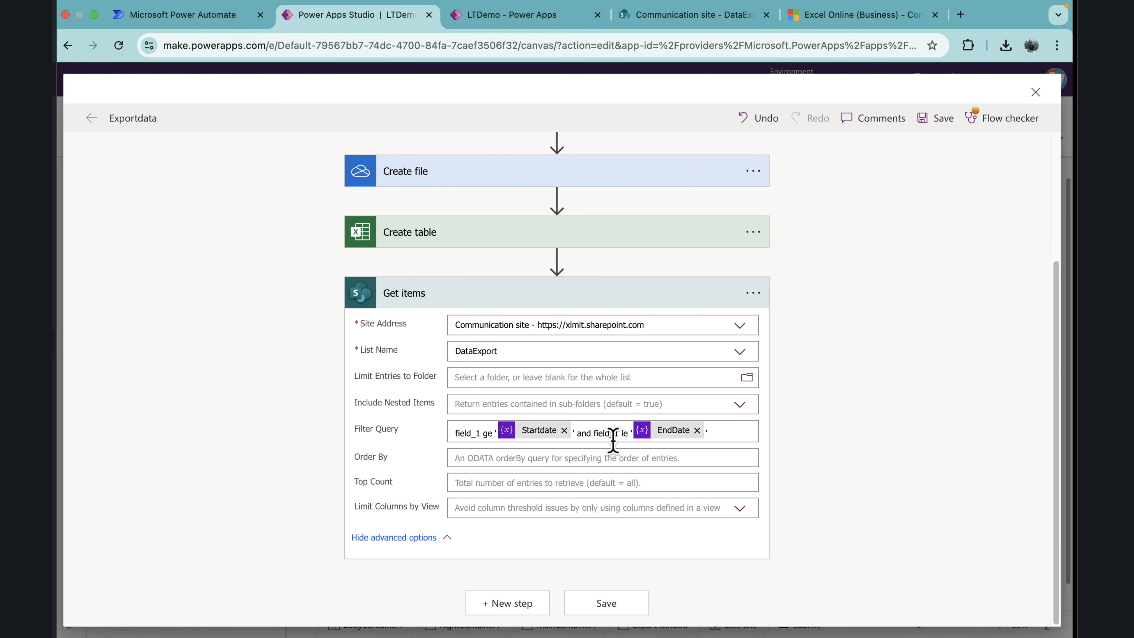
Step: Collapse Get items and add a Data Operation Select action after it
left_click(486, 298)
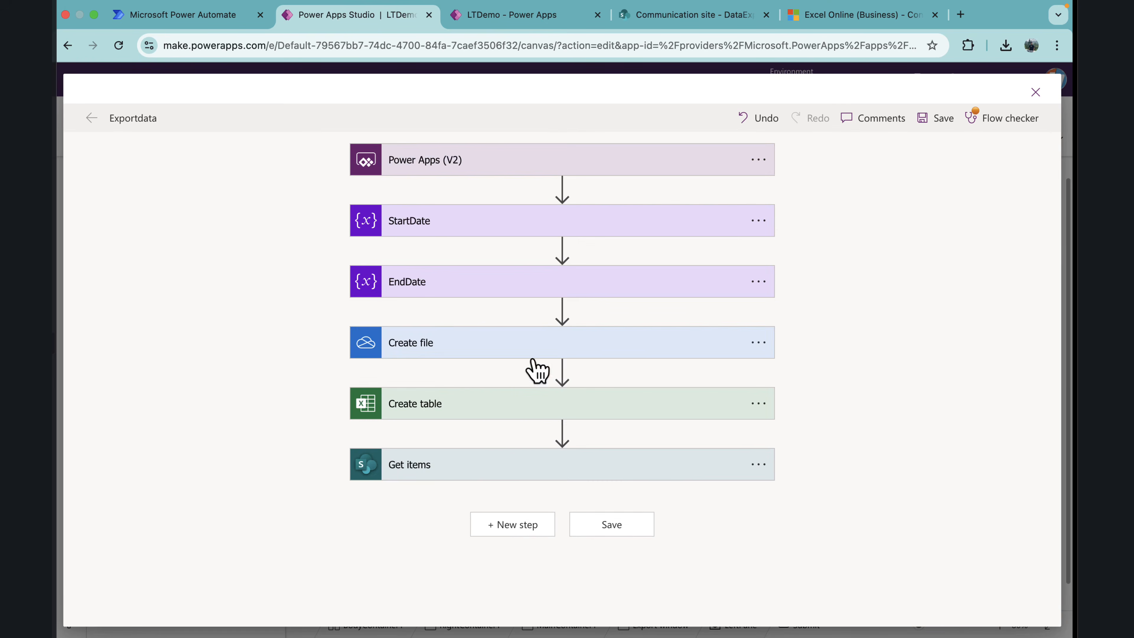
left_click(506, 529)
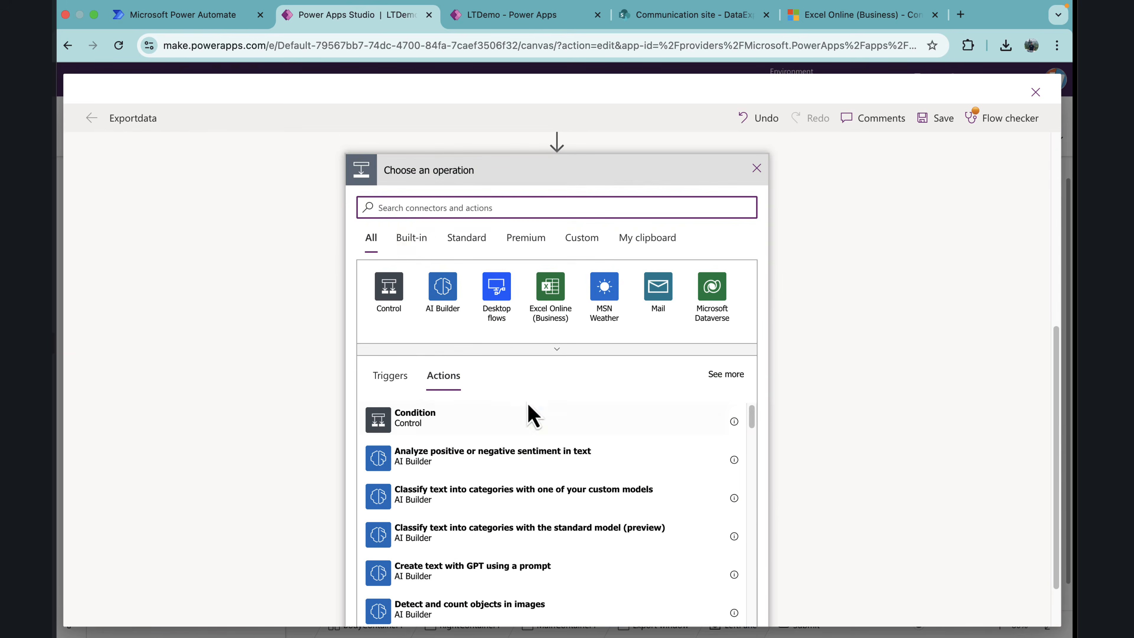
type("select")
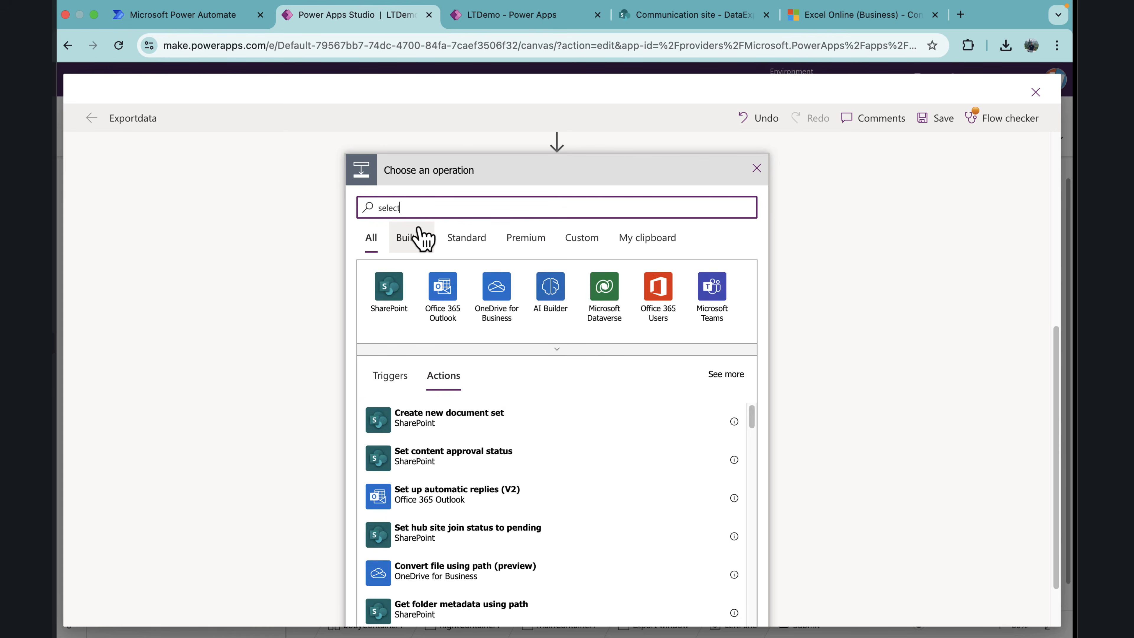
left_click(444, 299)
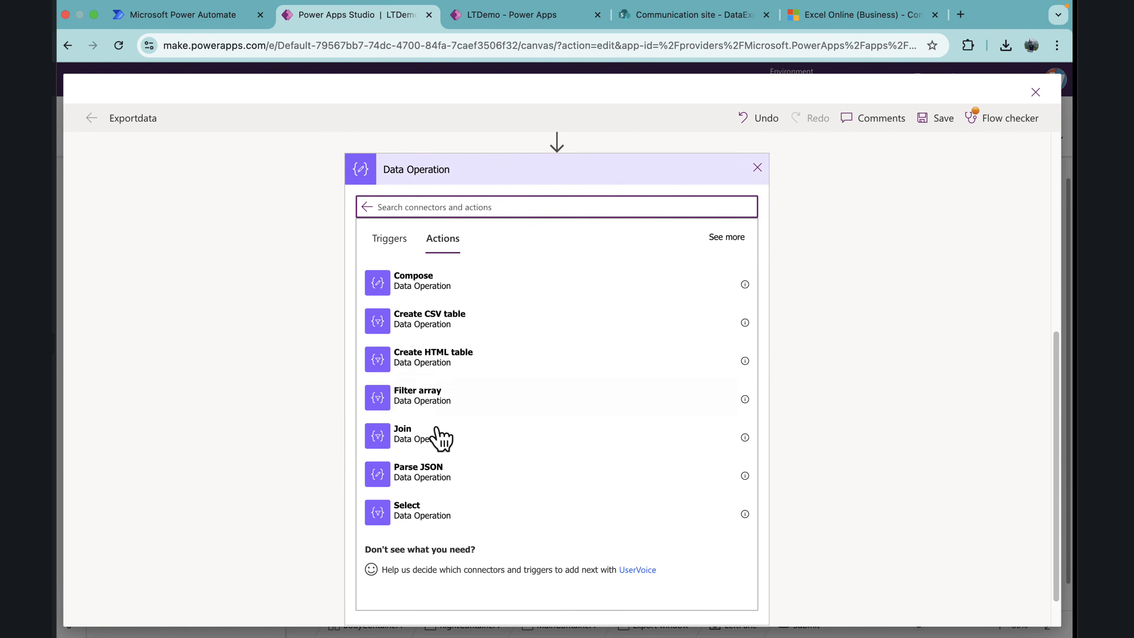
left_click(496, 511)
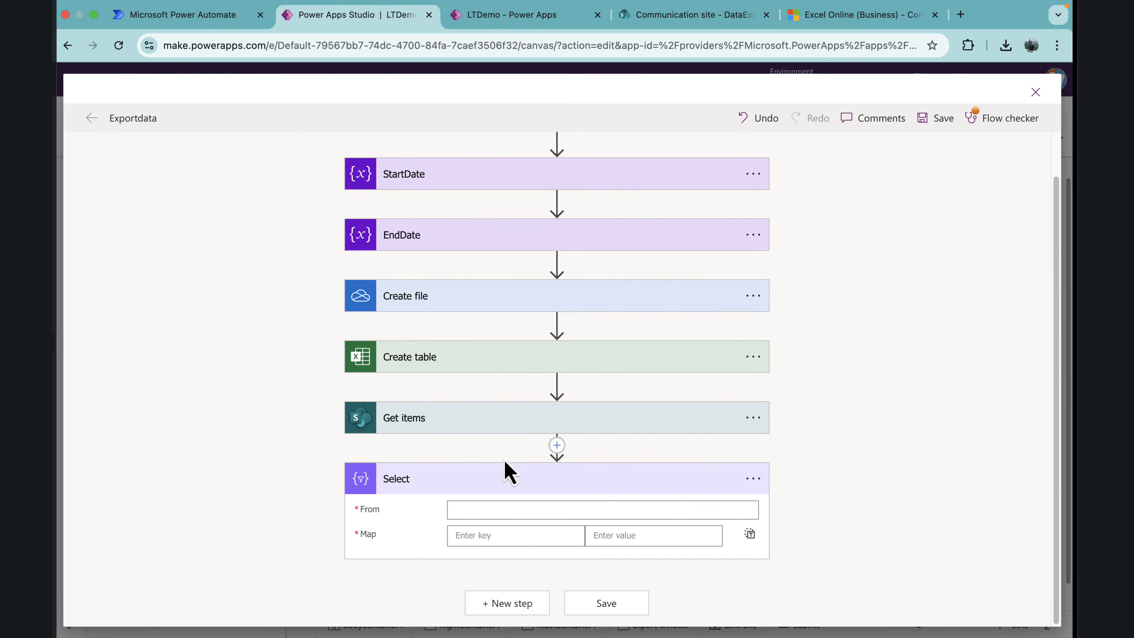
Step: Set the Select action's From input to the value list of items from Get items
left_click(496, 510)
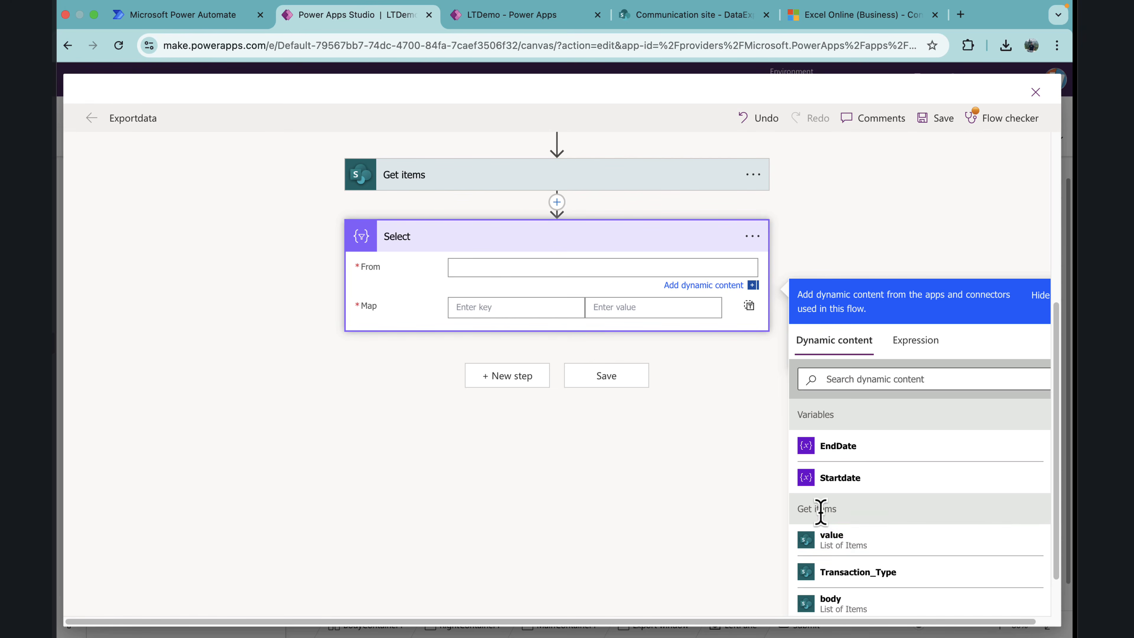
left_click(842, 553)
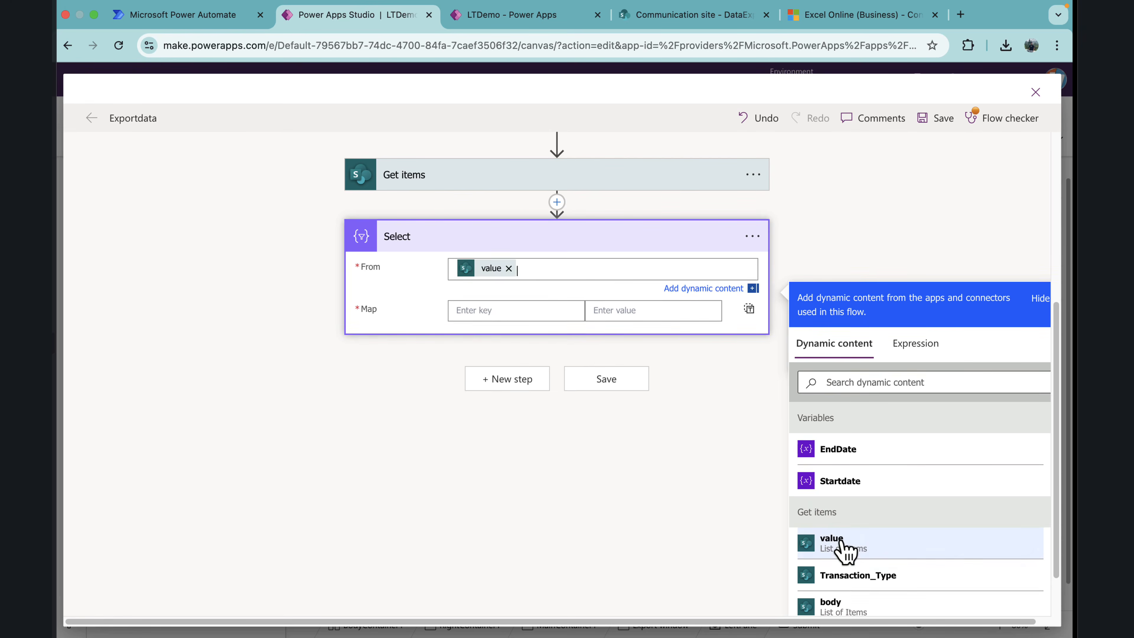
left_click(425, 326)
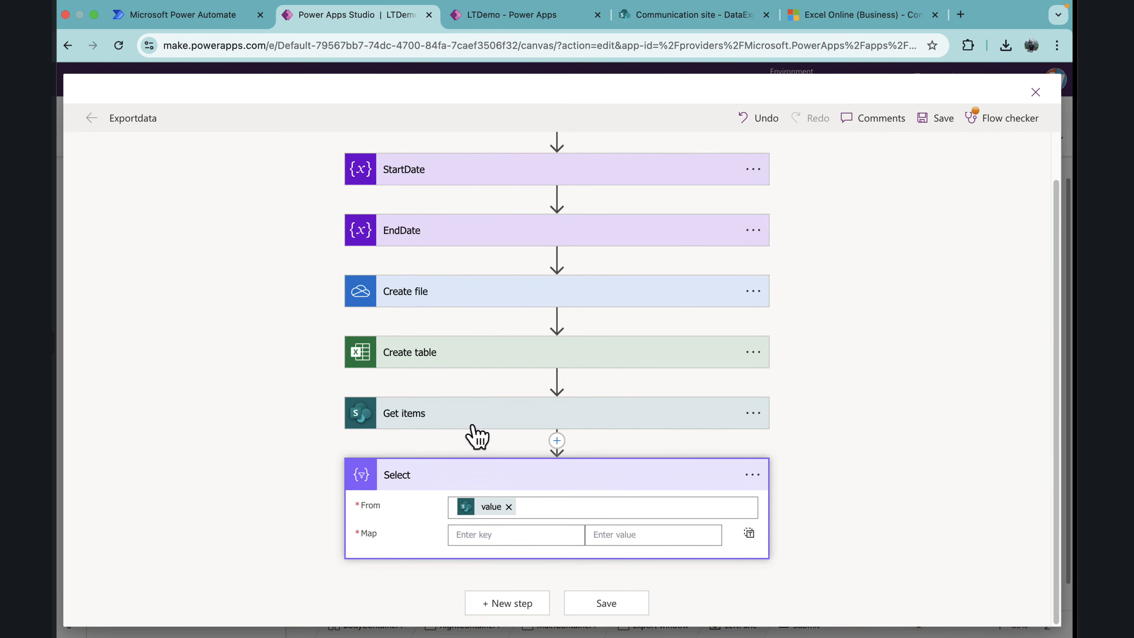
Step: Switch the Select action's Map to text mode and enter the array brackets [ ] with an empty line between them
left_click(750, 533)
left_click(544, 524)
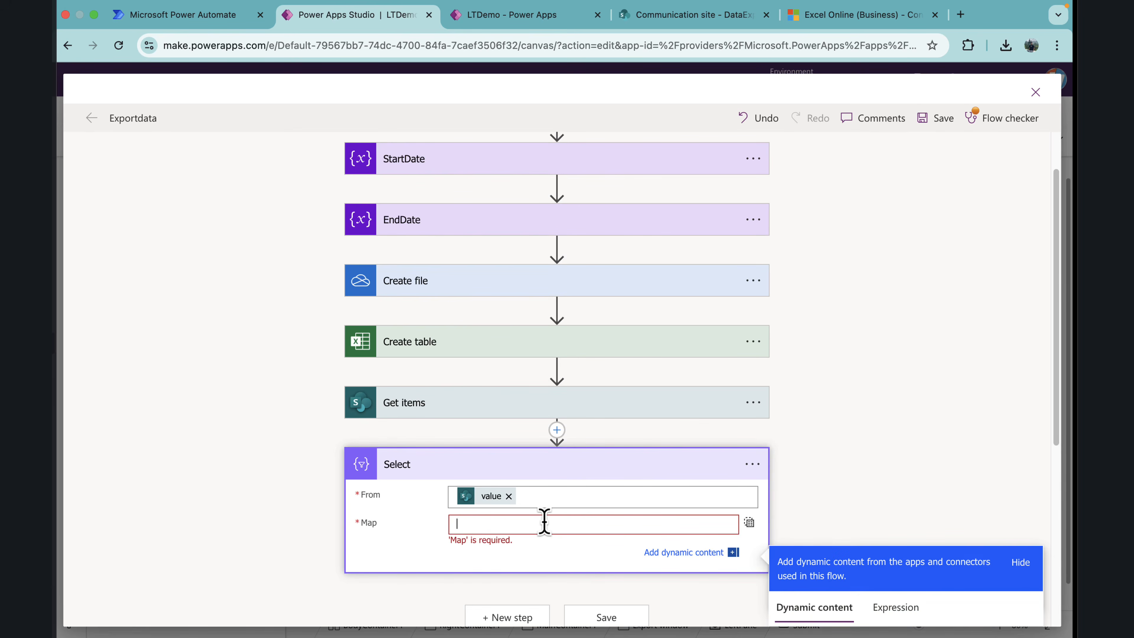
type("[]")
key("Return")
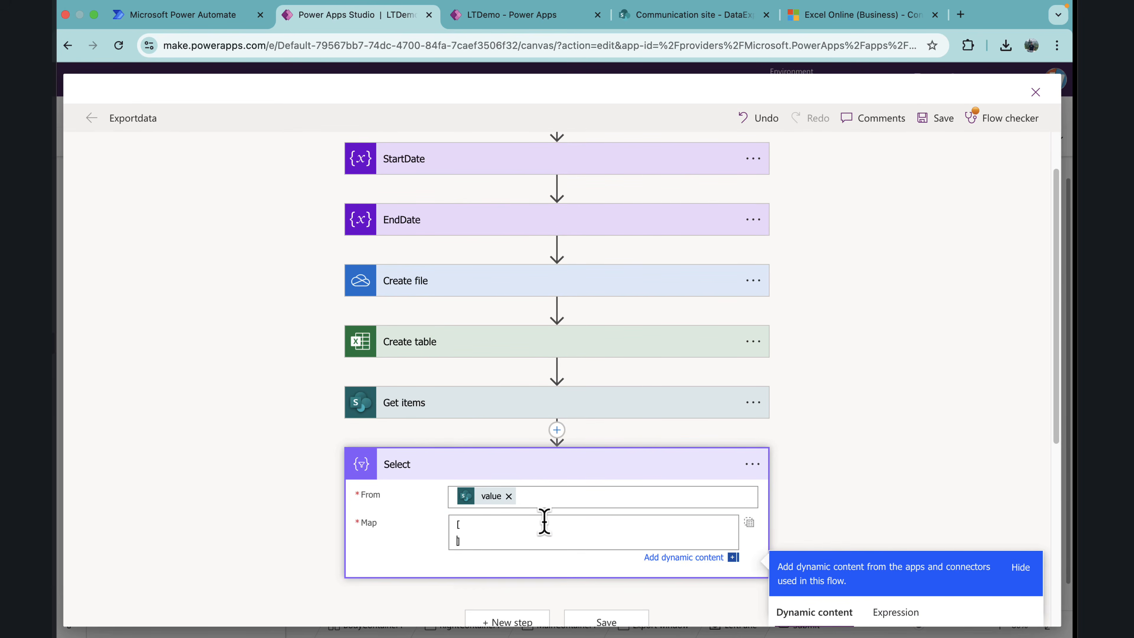
key("Return")
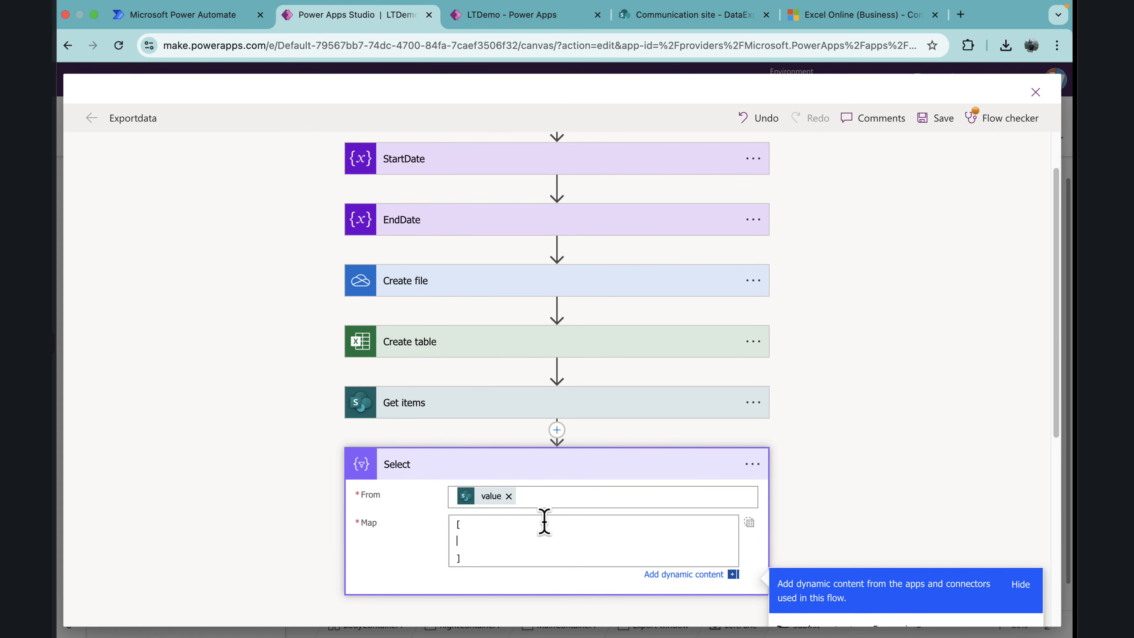
Step: Expand the Create table action for its column names and add the Get items Title followed by a comma inside the Select map's brackets
left_click(496, 341)
scroll(495, 341, "down", 5)
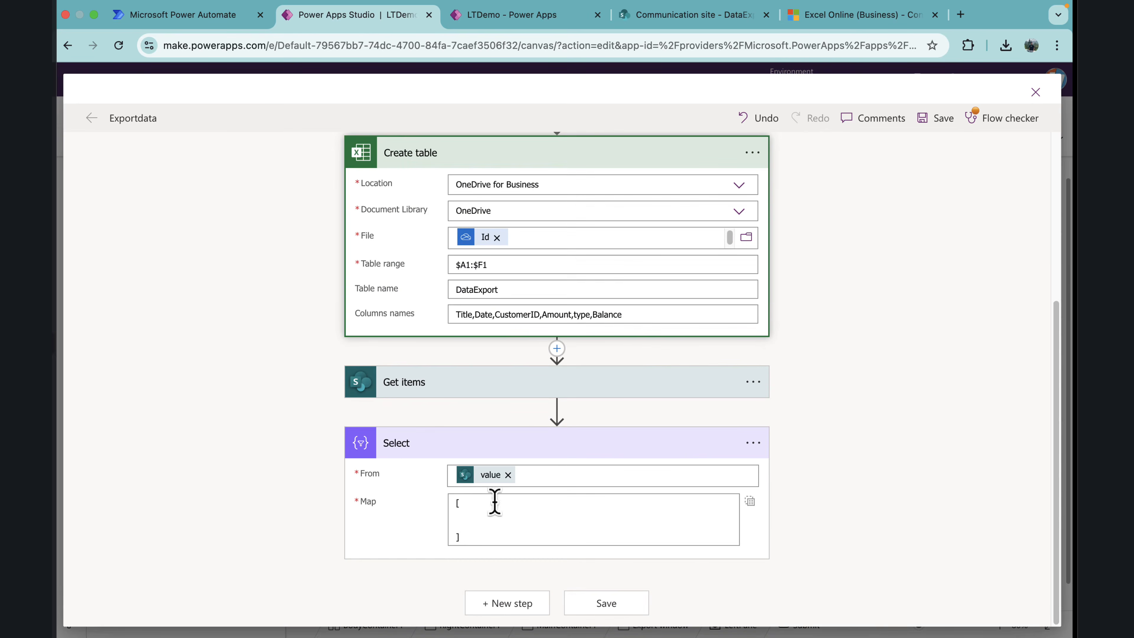
left_click(477, 516)
scroll(816, 481, "down", 5)
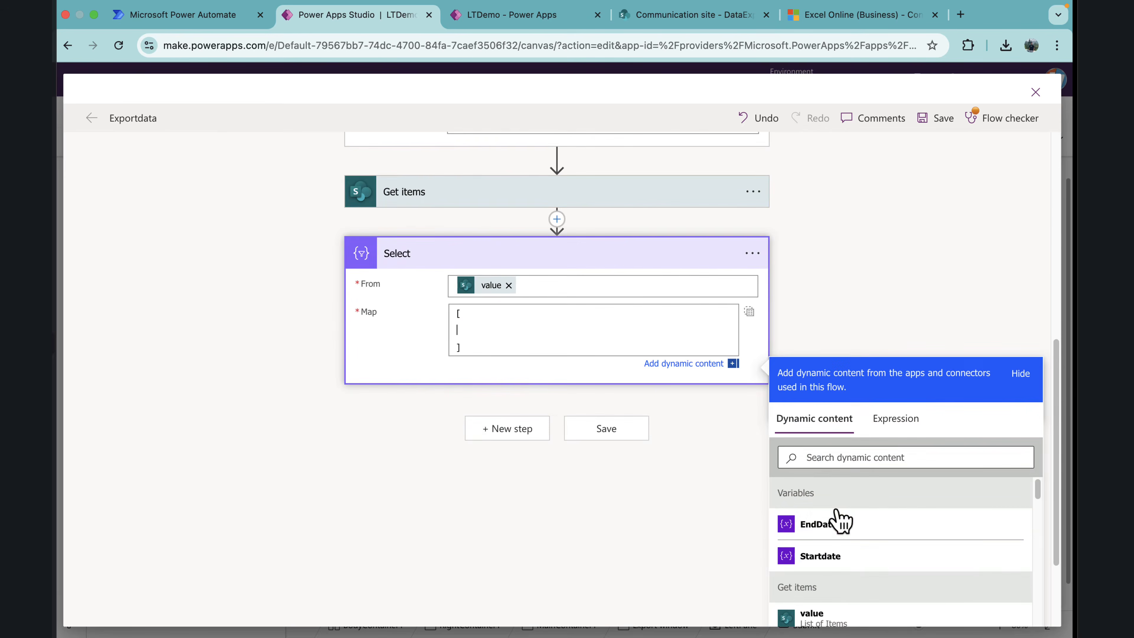
scroll(855, 567, "down", 2)
left_click(820, 458)
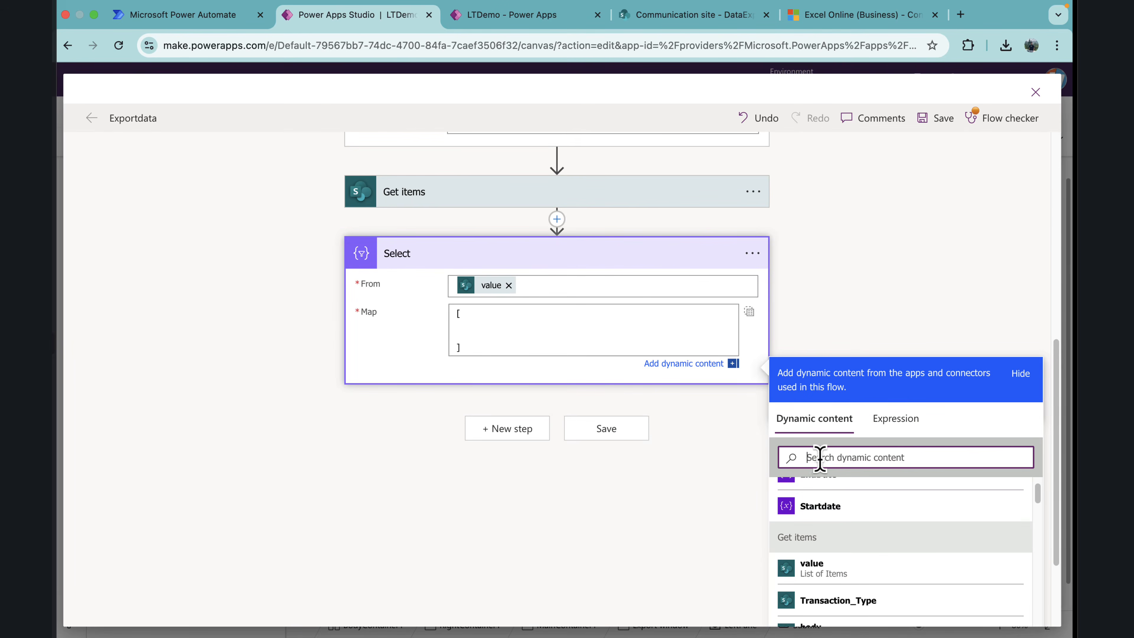
type("tit")
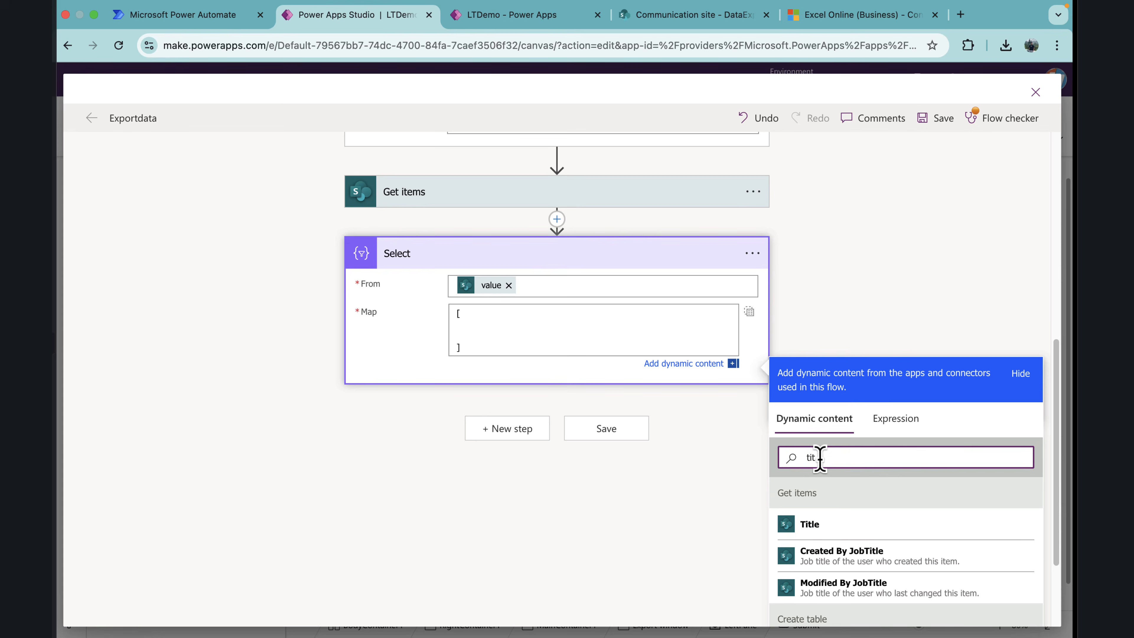
left_click(844, 525)
type(",")
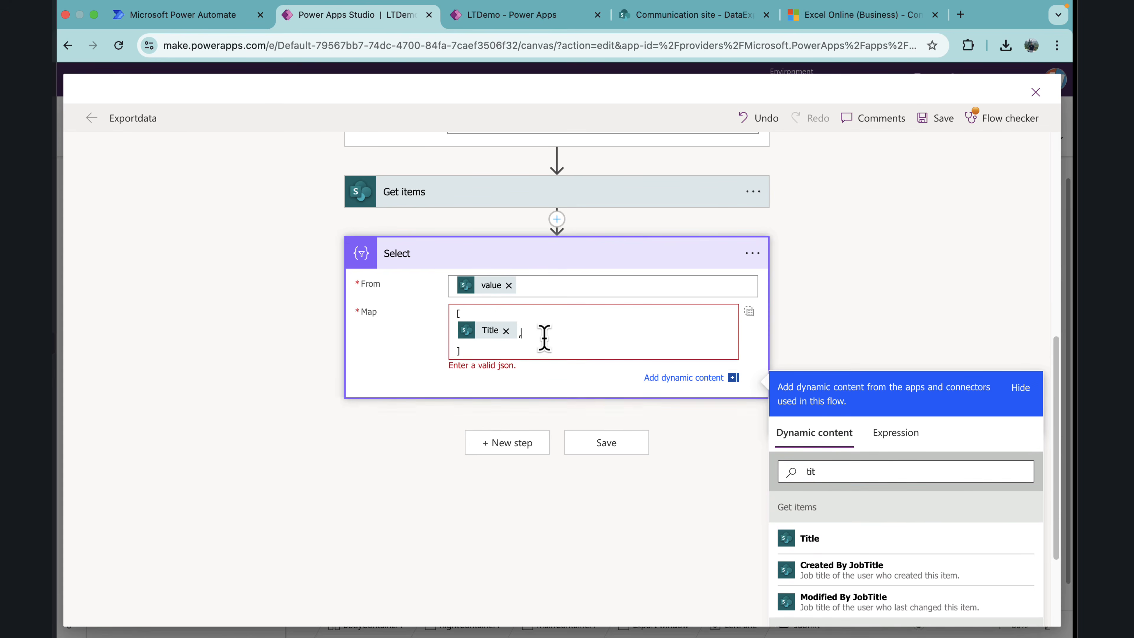
key("Return")
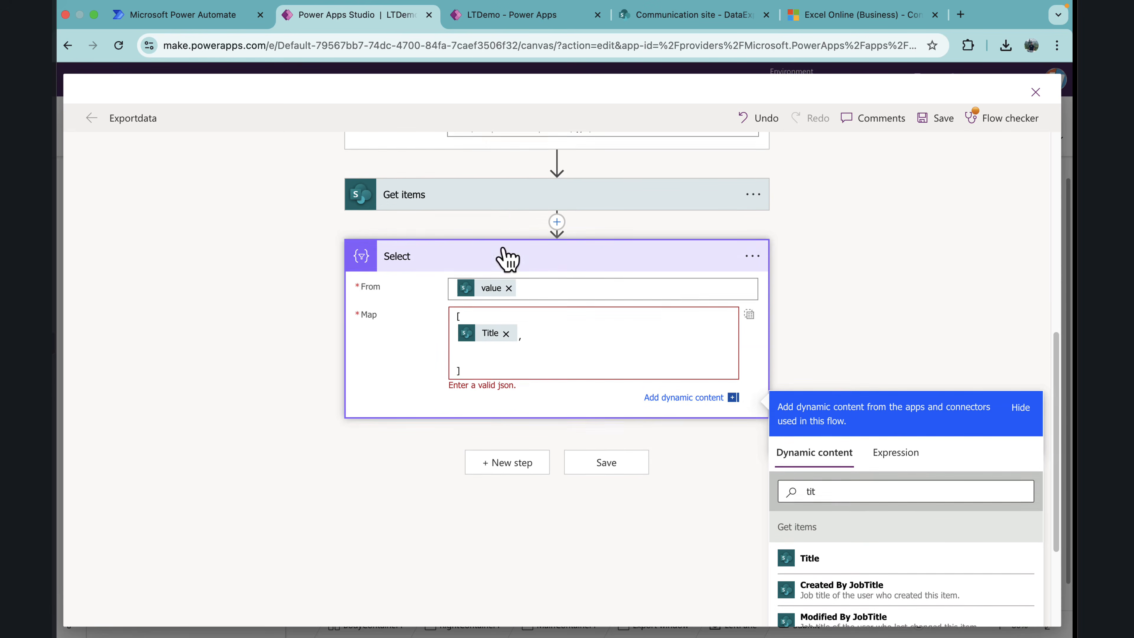
Step: Add the Get items Date field followed by a comma on the line below Title in the Select map
scroll(507, 258, "up", 2)
scroll(507, 258, "down", 2)
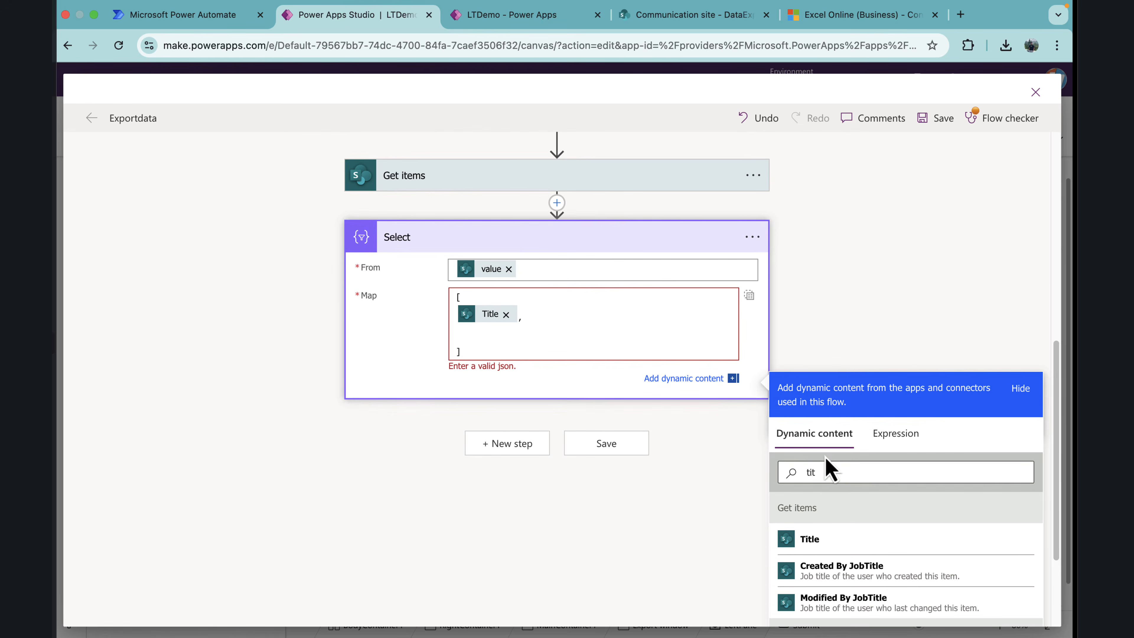
left_click_drag(823, 470, 779, 482)
type("date")
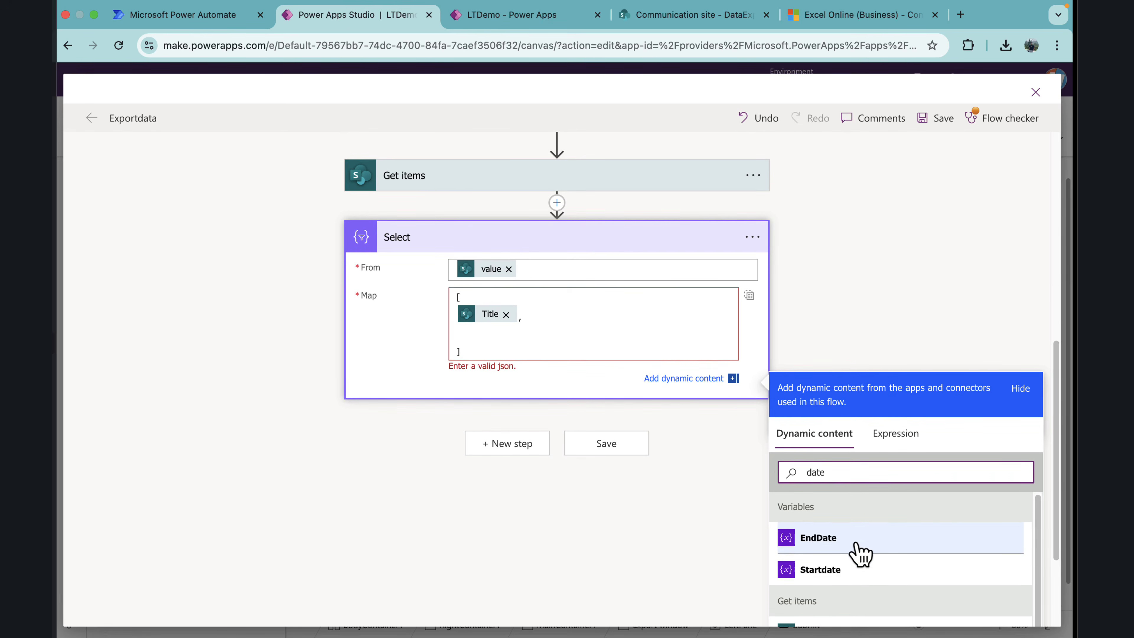
scroll(1035, 537, "down", 2)
left_click(878, 610)
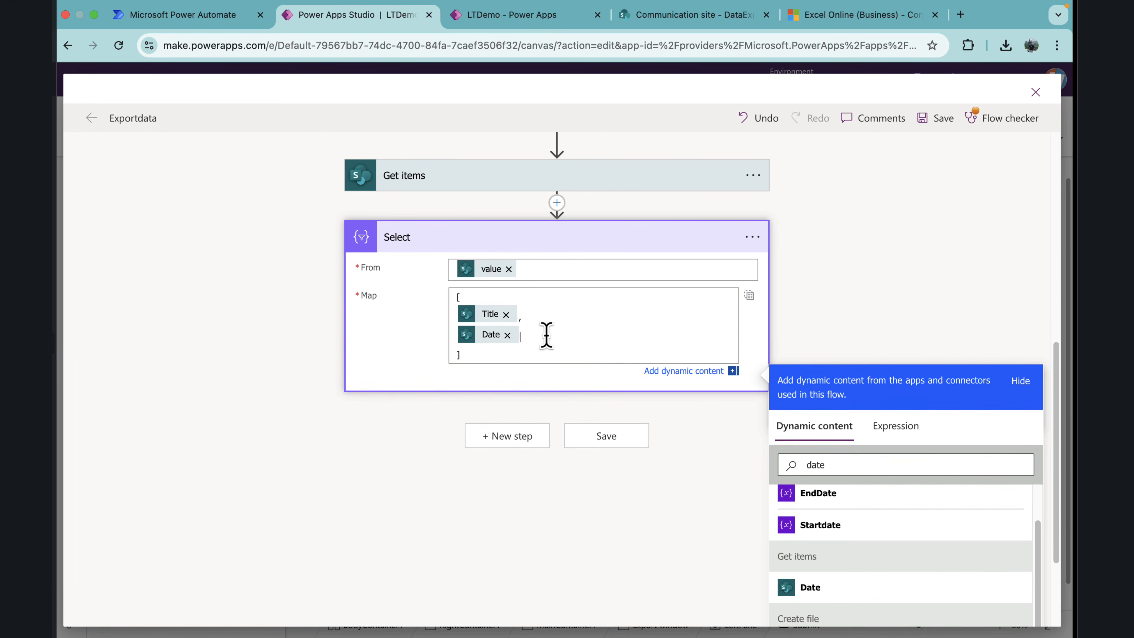
type(",")
key("Return")
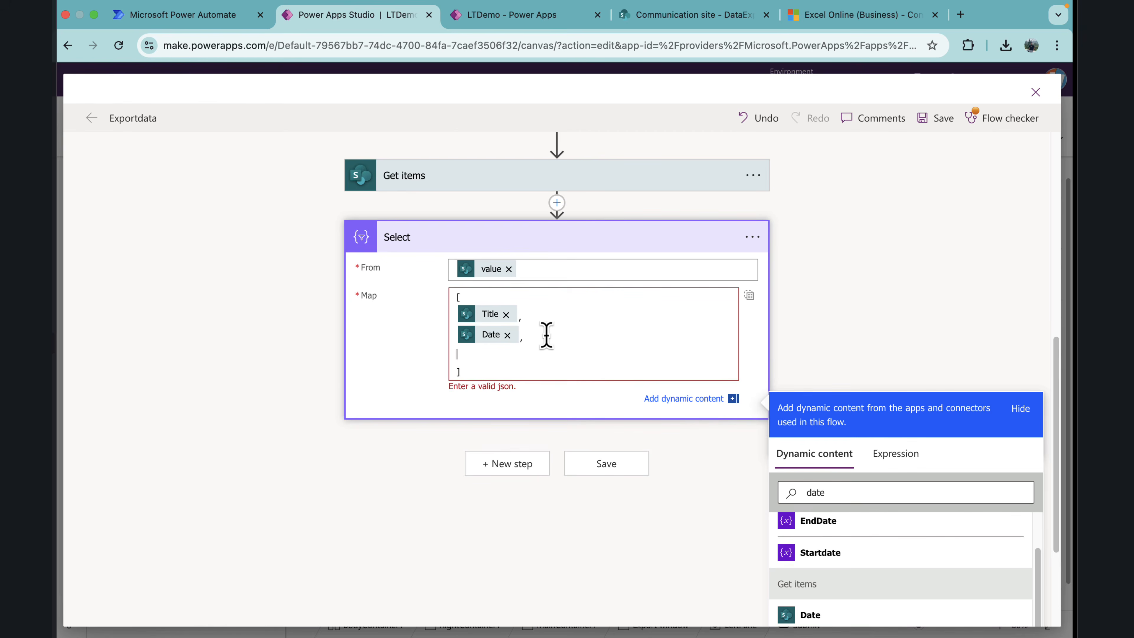
Step: Add the Customer_ID field from Get items followed by a comma as the third entry of the Select map
left_click_drag(836, 491, 782, 488)
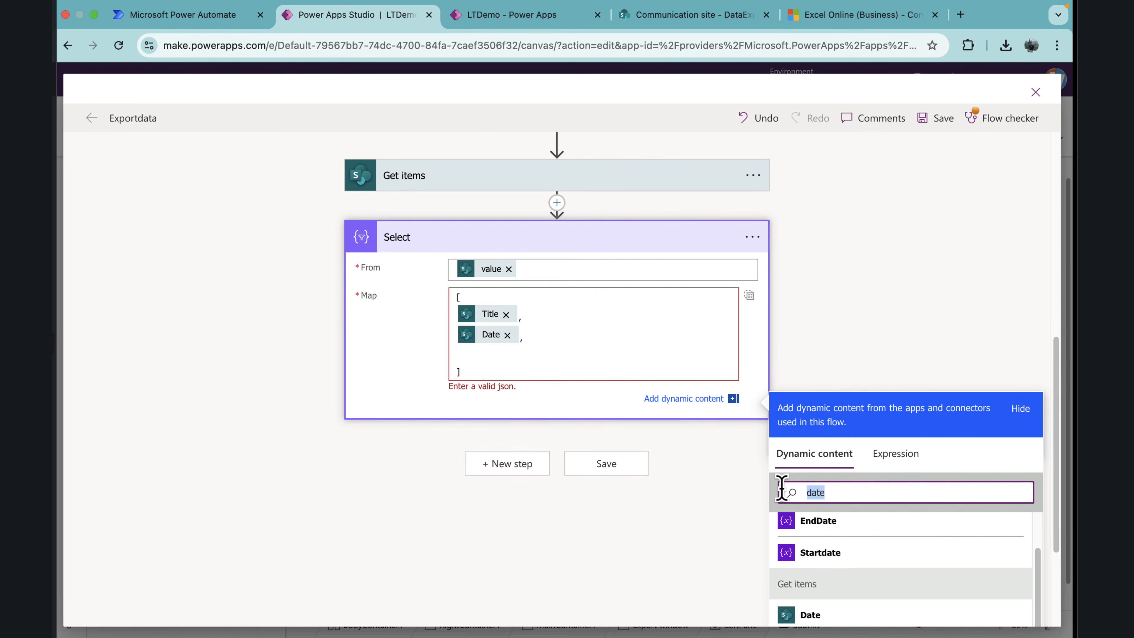
type("cust")
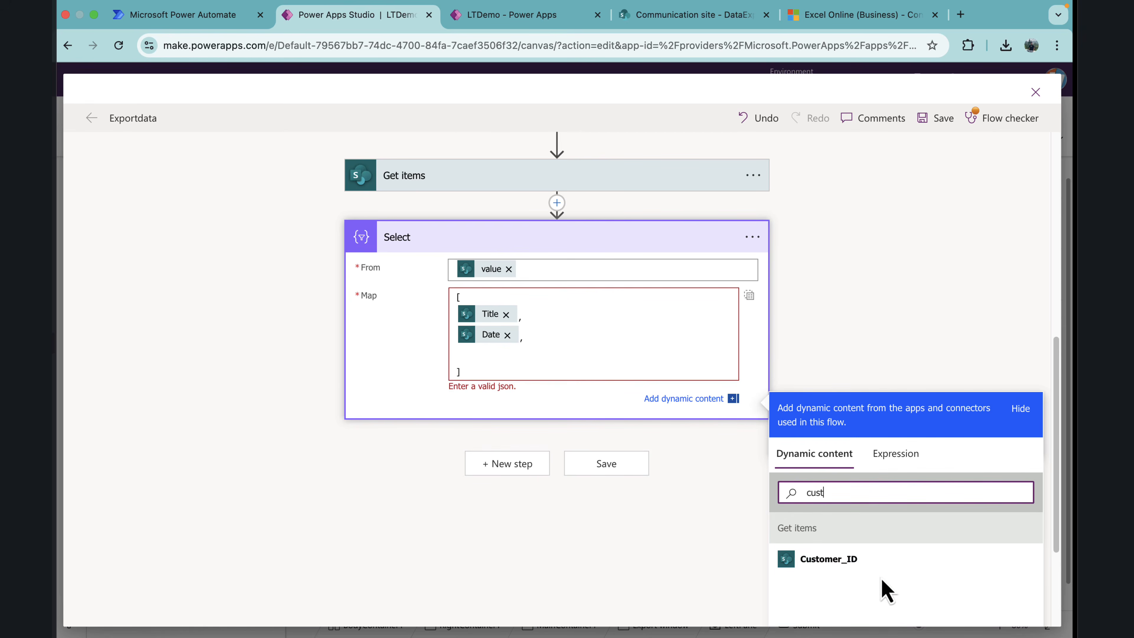
left_click(864, 570)
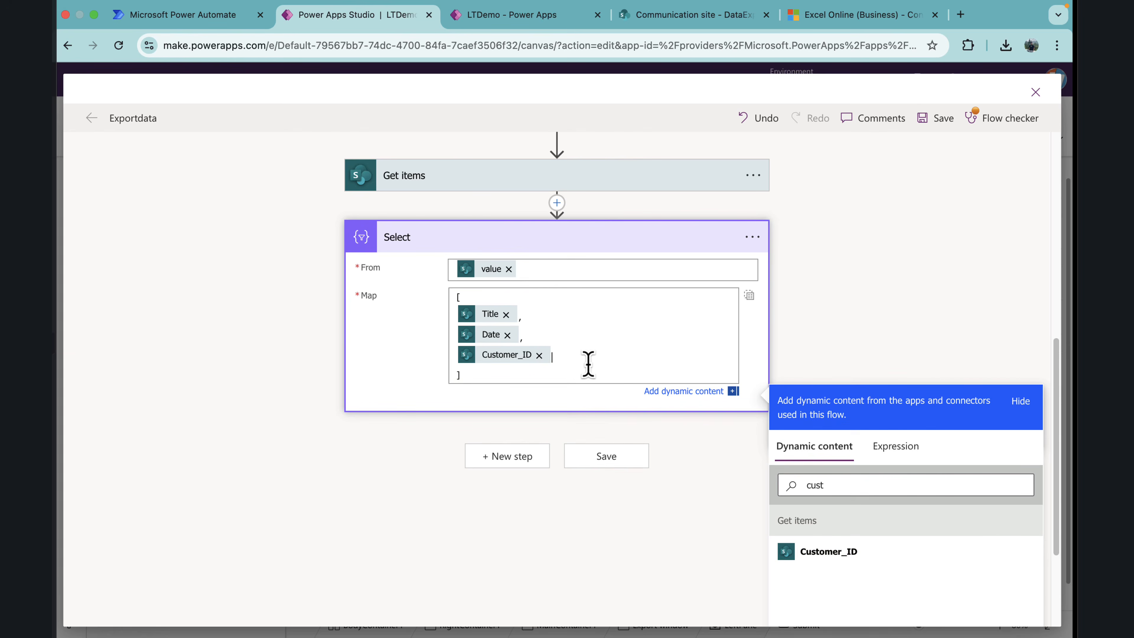
type(",")
key("Return")
Step: Add the Transaction_Amount field from Get items followed by a comma below Customer_ID in the Select map
scroll(577, 302, "up", 3)
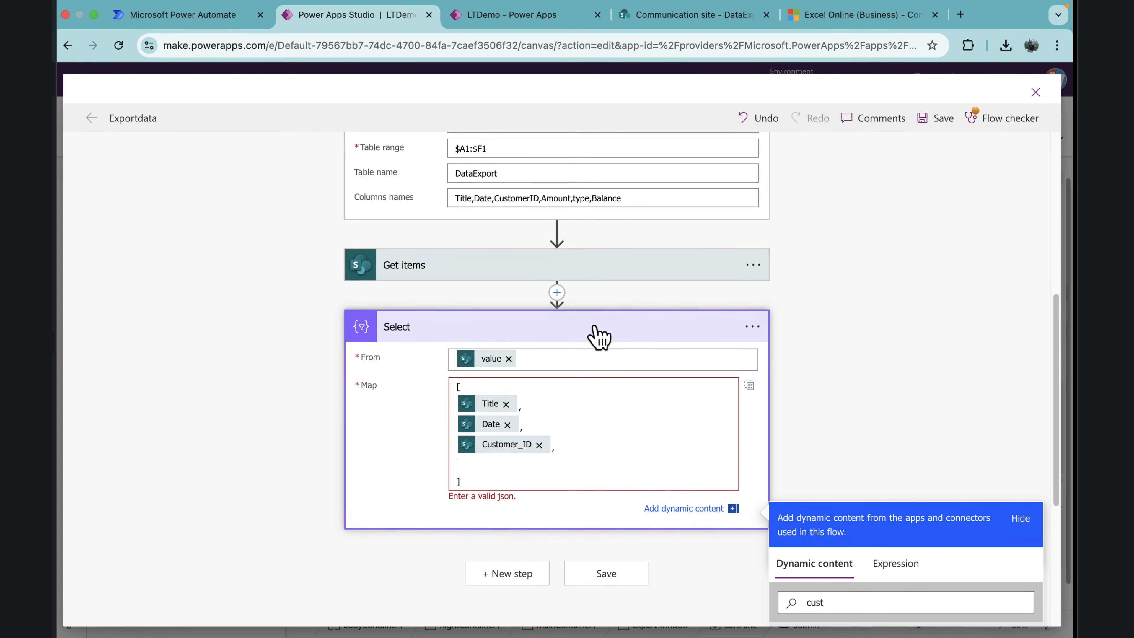
scroll(596, 340, "down", 5)
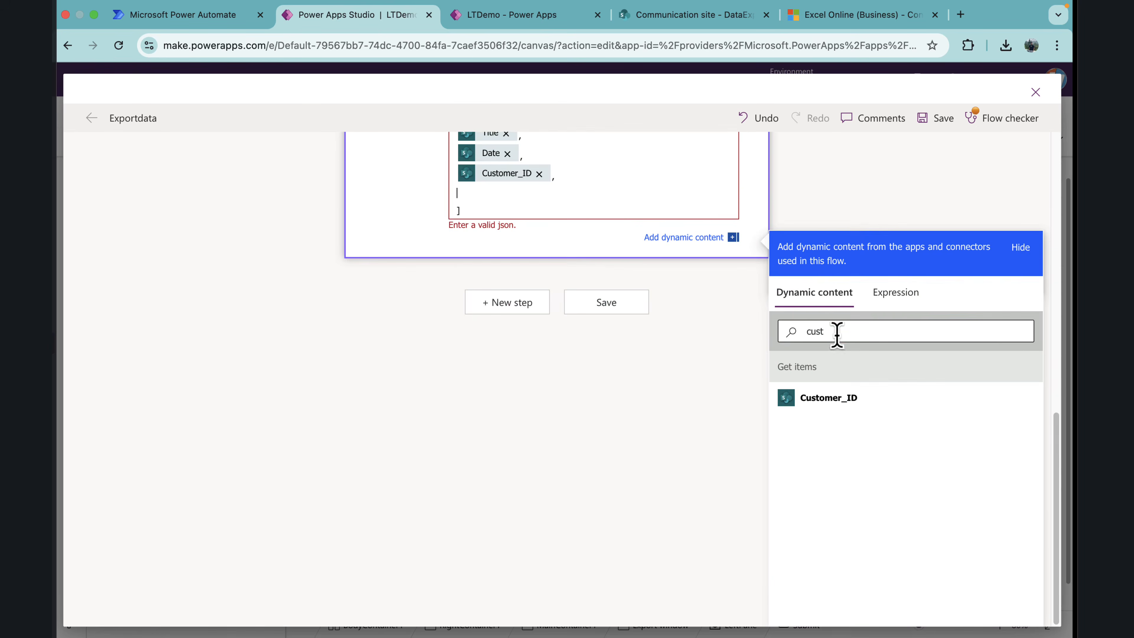
left_click_drag(836, 334, 772, 337)
type("tr")
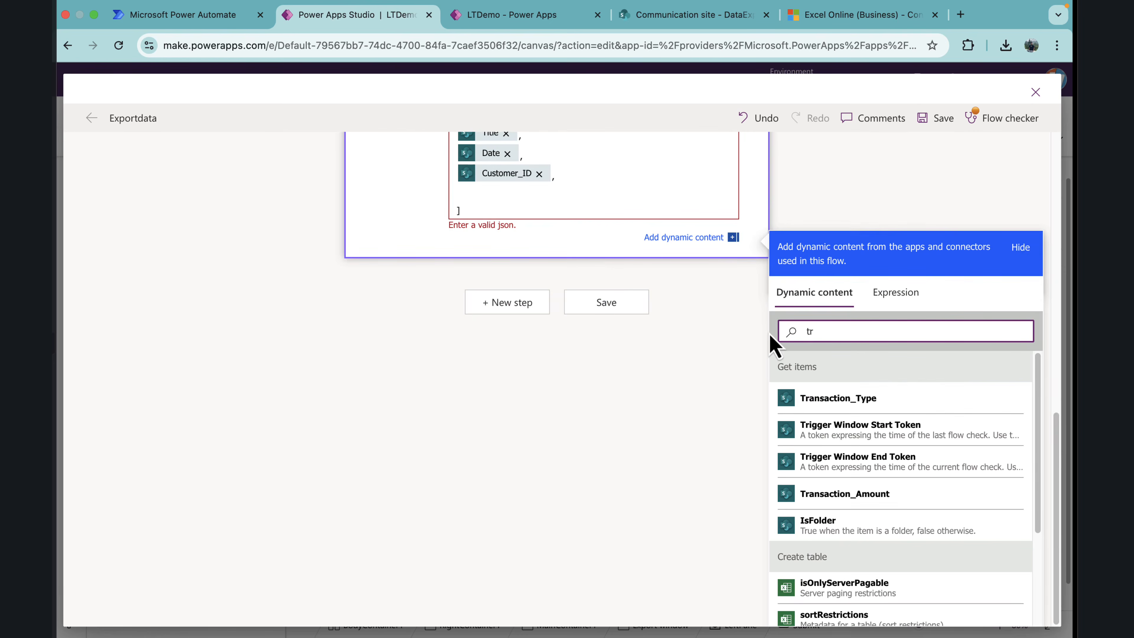
left_click(899, 505)
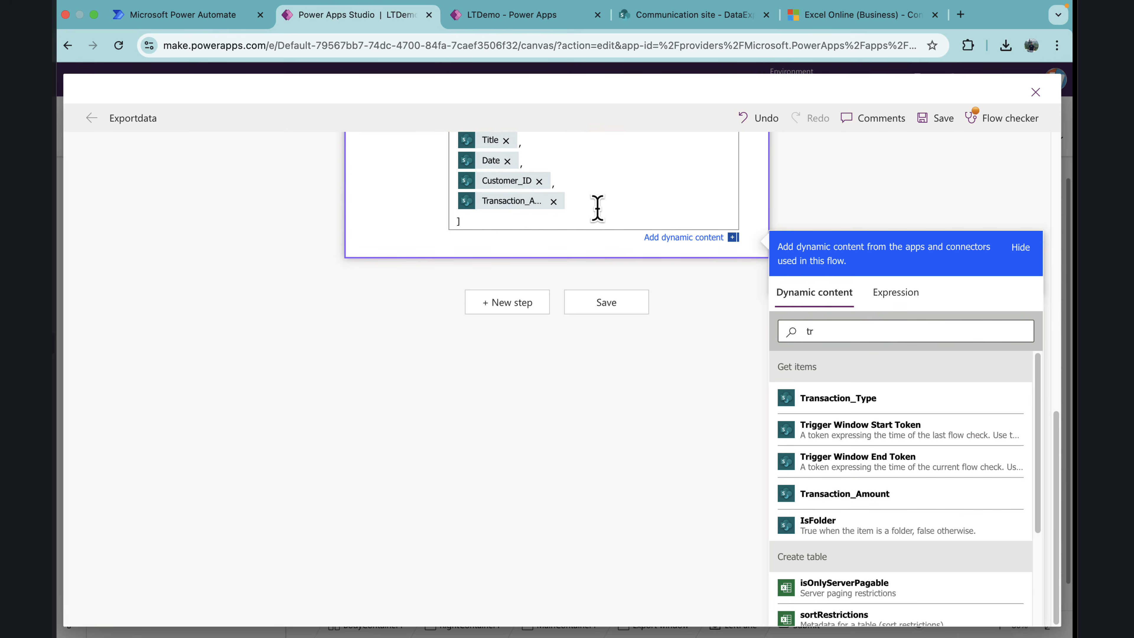
type(",")
key("Return")
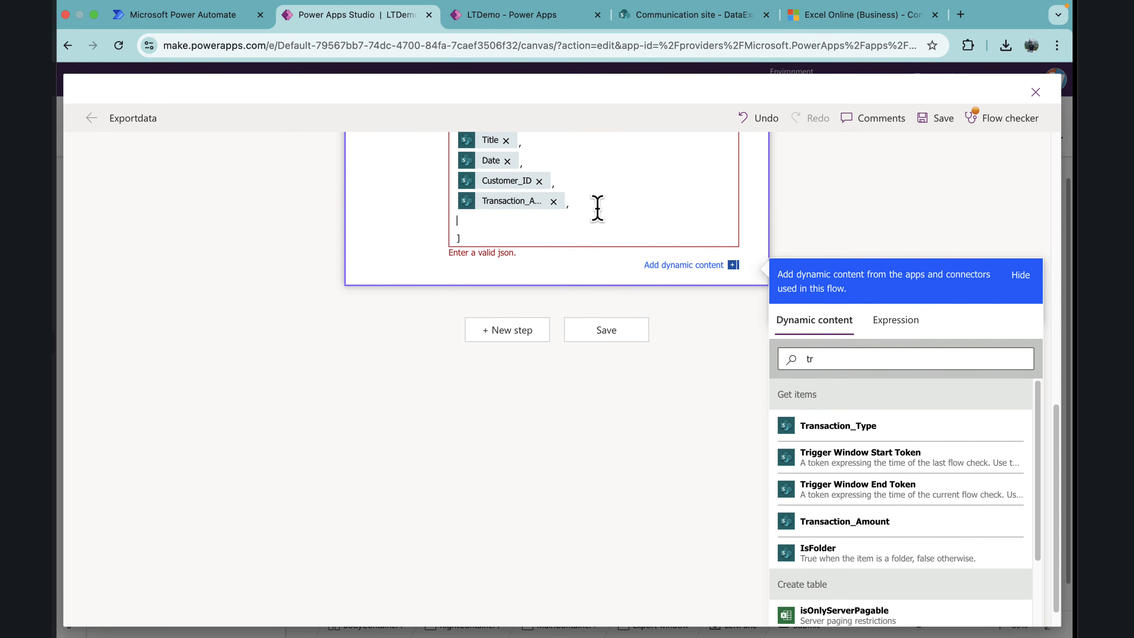
Step: Add Transaction_Type with a comma, and Account_Balance without one, as the last two entries of the Select map
left_click(851, 430)
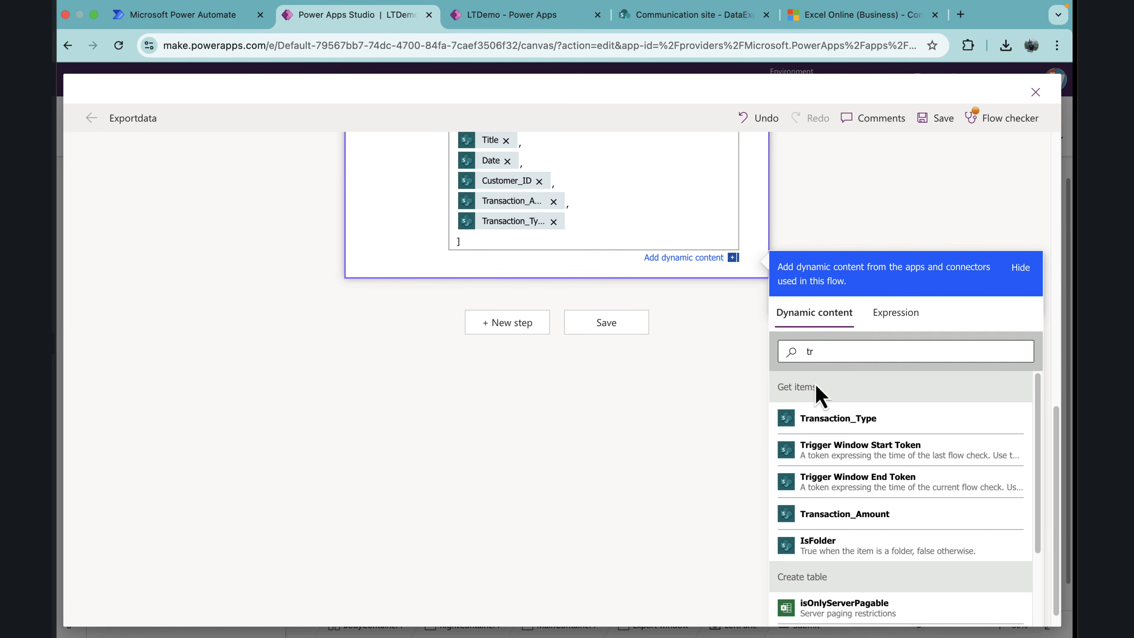
type(",")
key("Return")
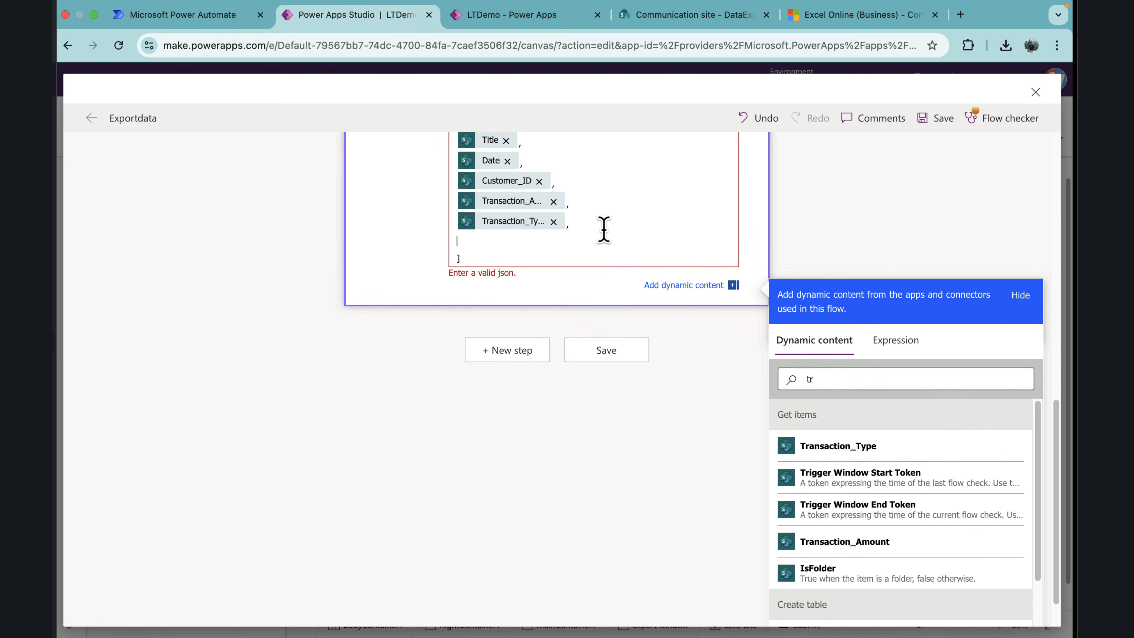
scroll(607, 246, "up", 5)
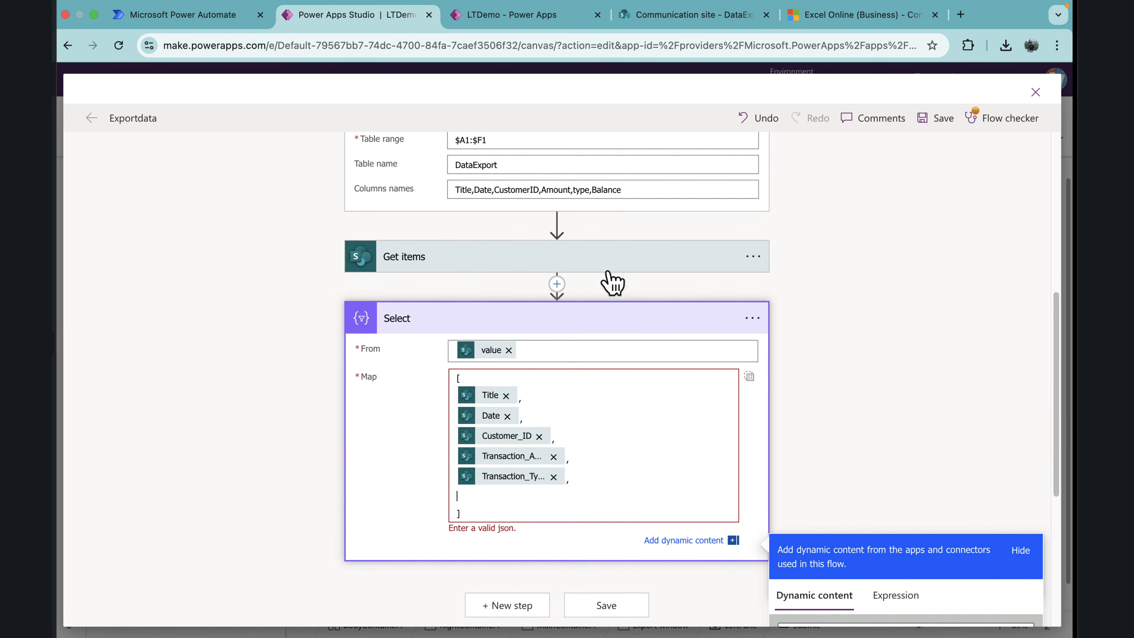
scroll(613, 282, "down", 4)
left_click_drag(835, 456, 785, 452)
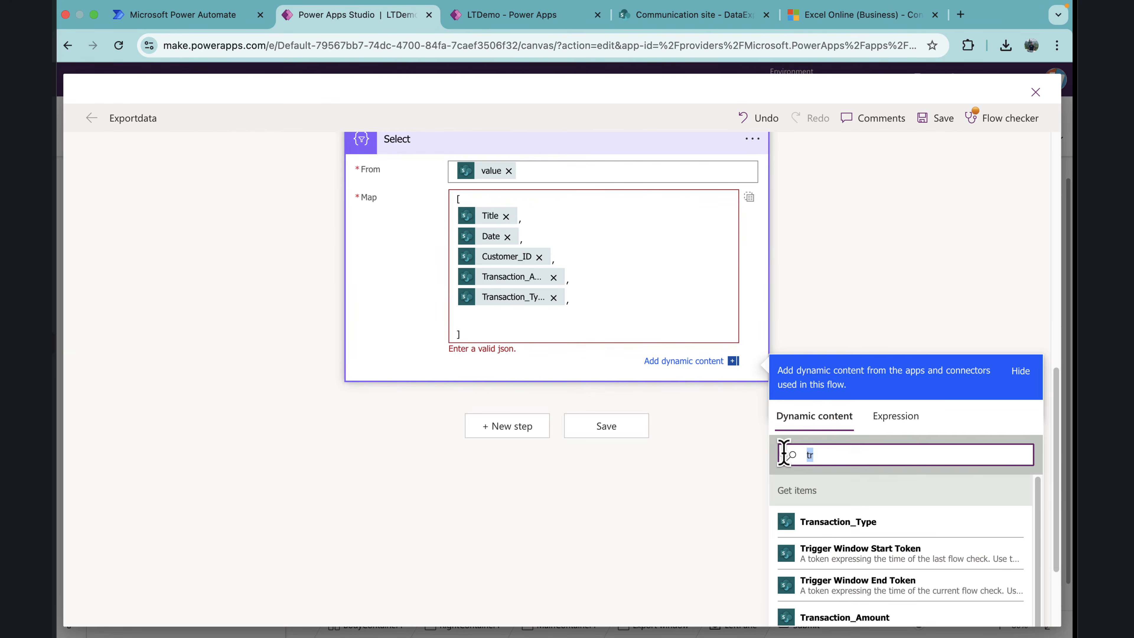
type("ba")
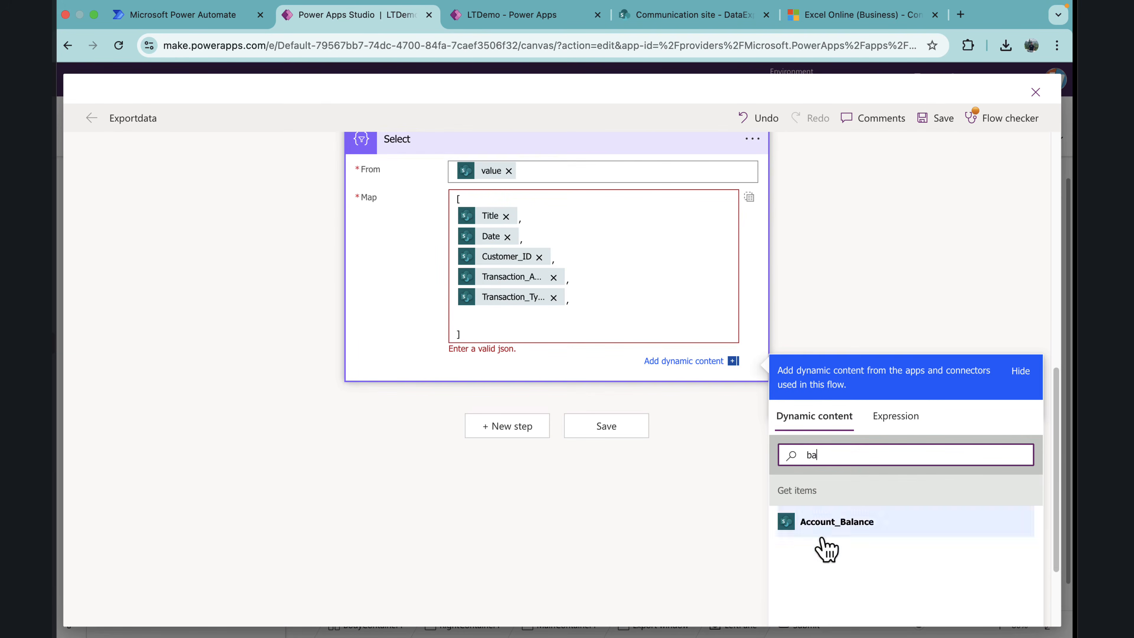
left_click(834, 532)
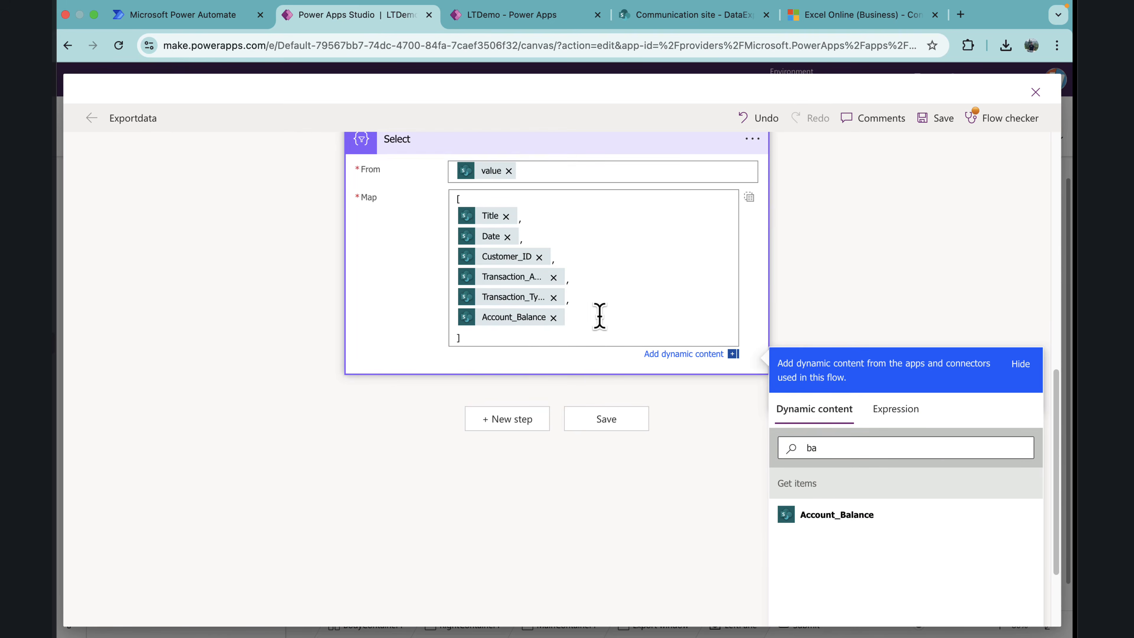
Step: Collapse the Select and Create table actions in the flow
scroll(608, 342, "up", 2)
left_click(531, 226)
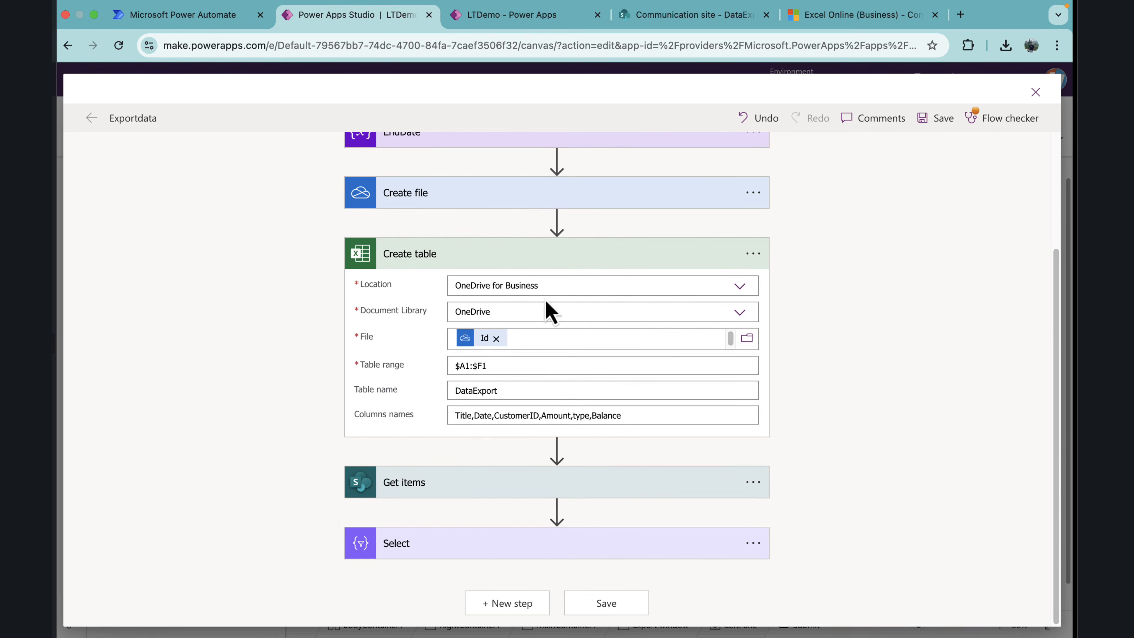
left_click(574, 268)
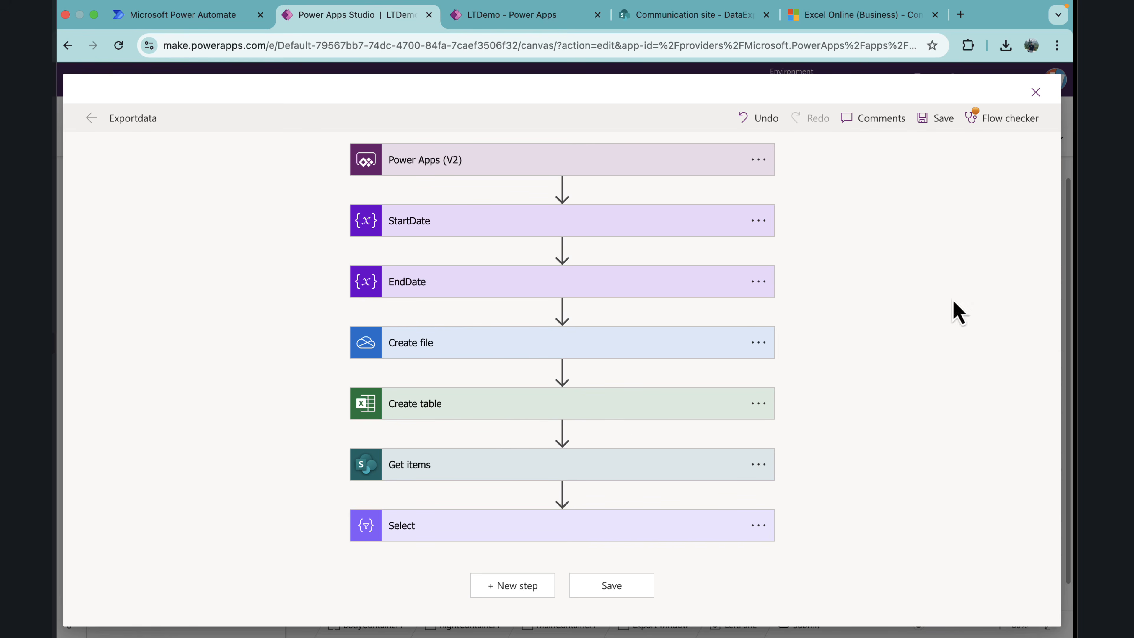
Step: Add a Data Operation Compose action after Select, searching the operations for "compo"
left_click(531, 587)
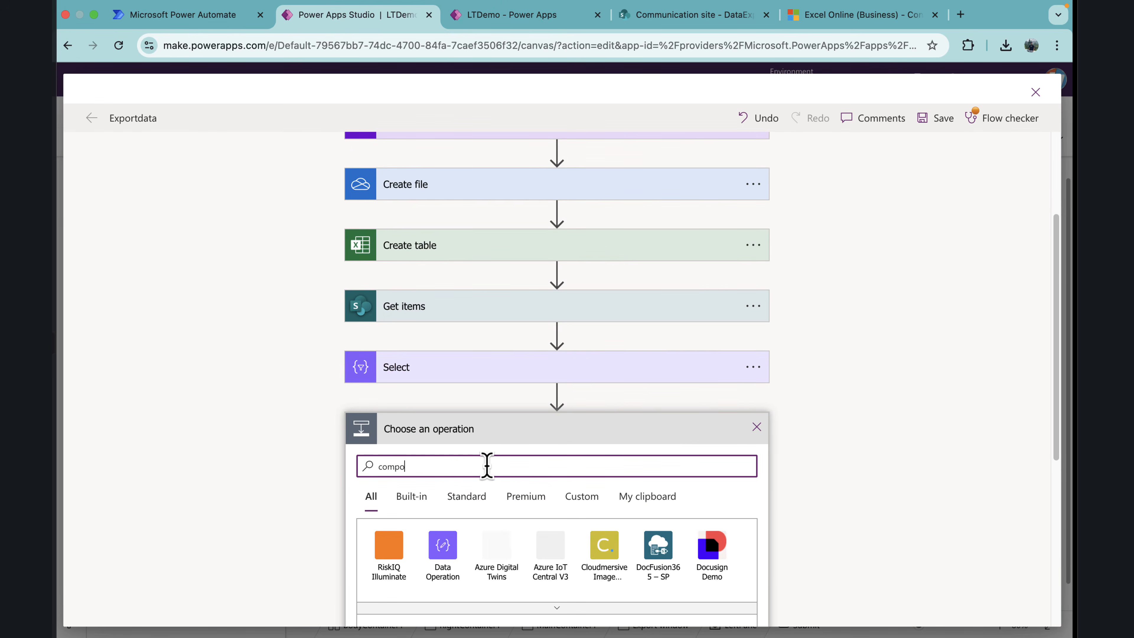
left_click(445, 564)
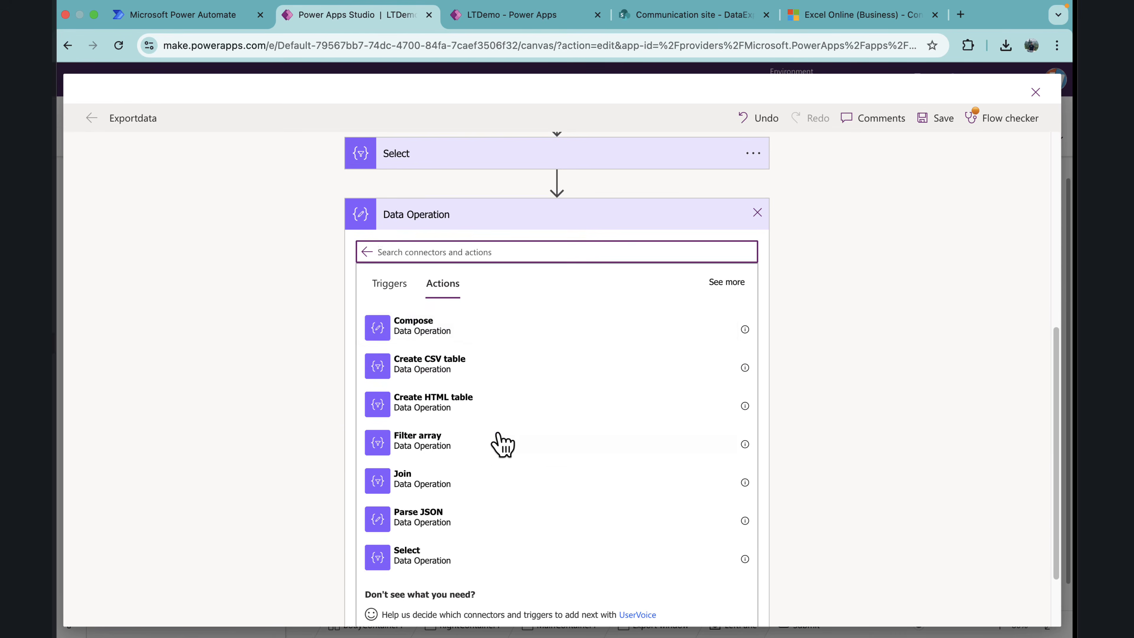
left_click(431, 333)
left_click(435, 329)
left_click(436, 329)
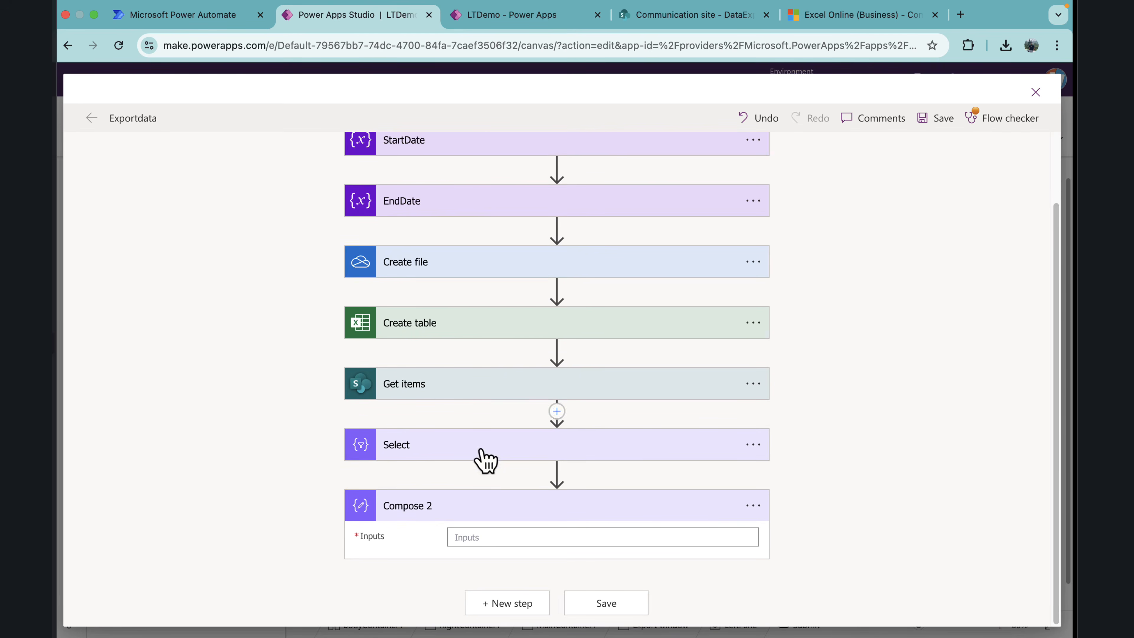
Step: Rename the new Compose action to FileID
left_click(753, 507)
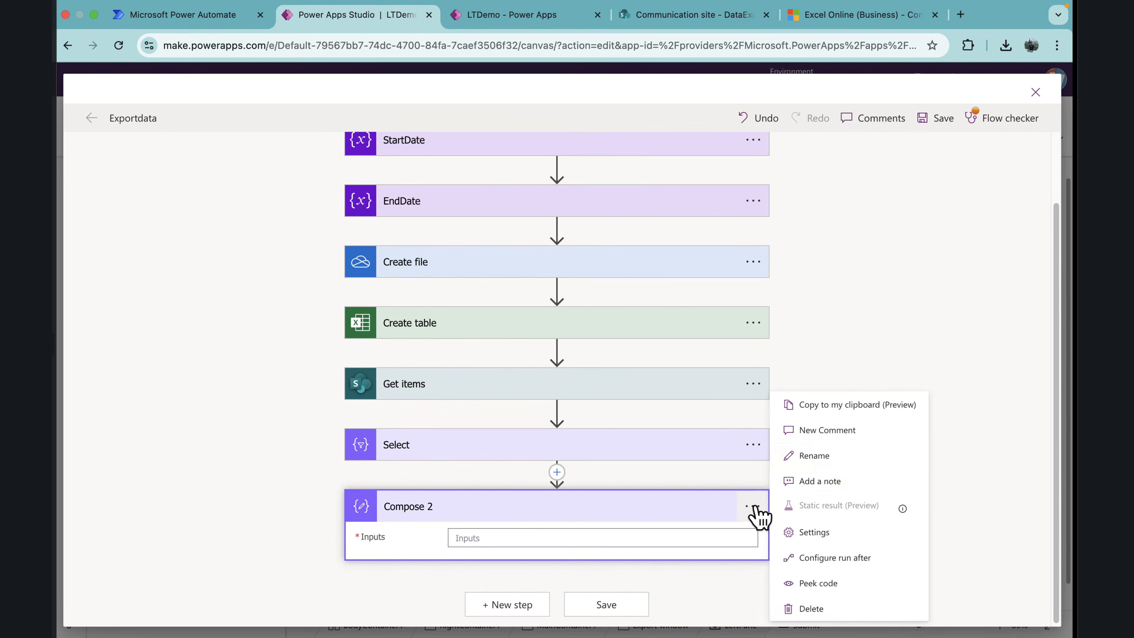
left_click(846, 458)
type("File")
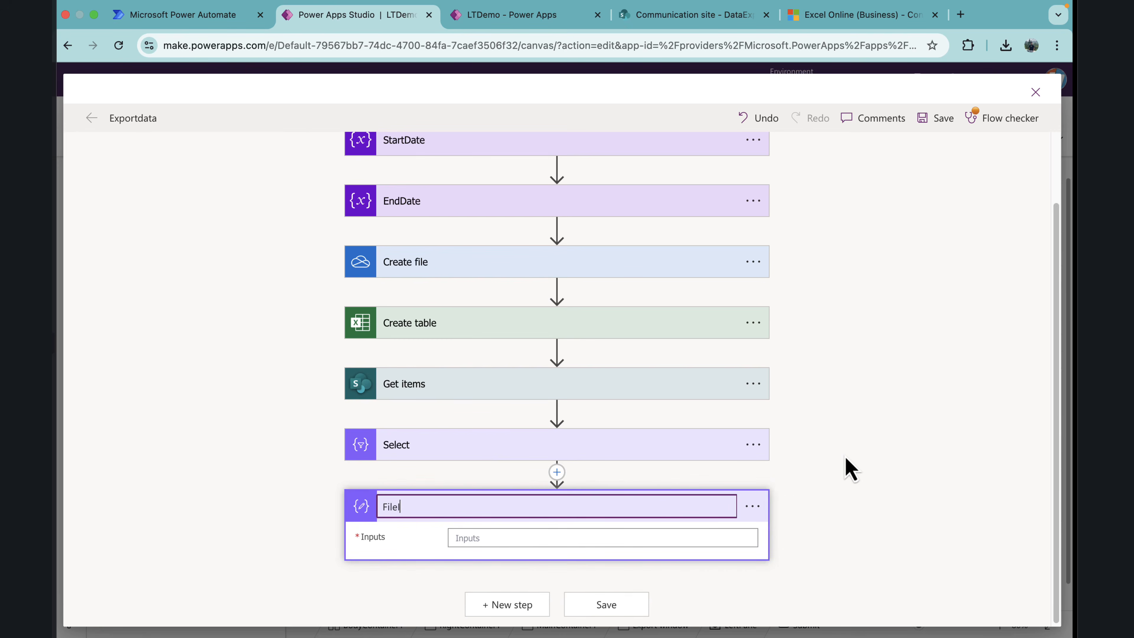
type("ID")
Step: Set the FileID inputs to the expression split(actions('Create_table')?['inputs']?['parameters']?['file'],'.')[1]
left_click(562, 536)
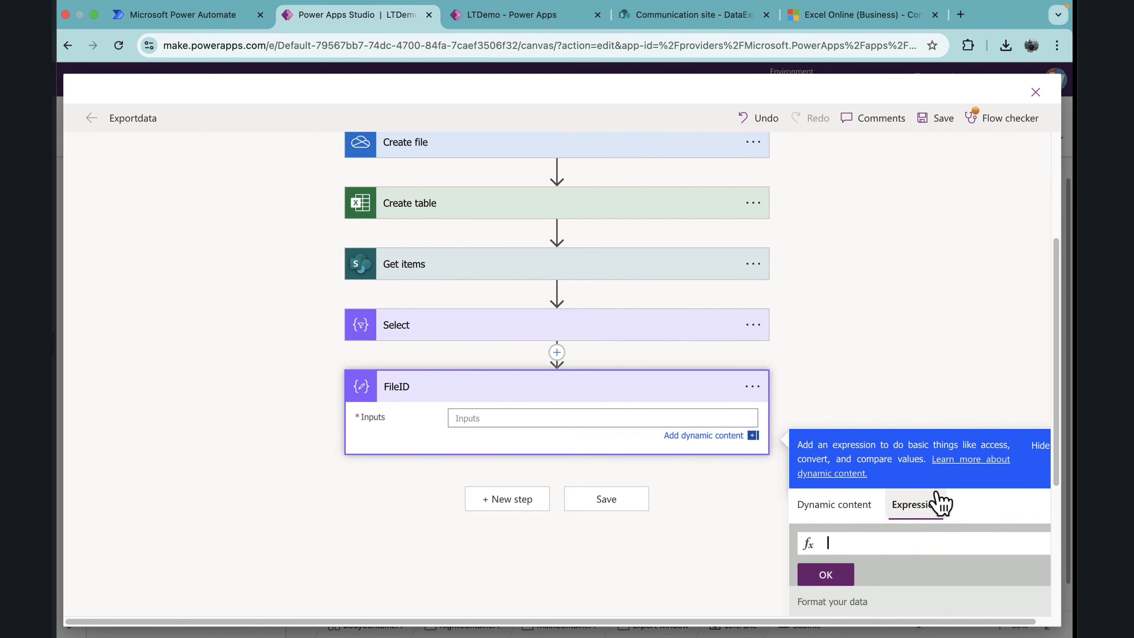
left_click(926, 495)
left_click(878, 542)
key("super+v")
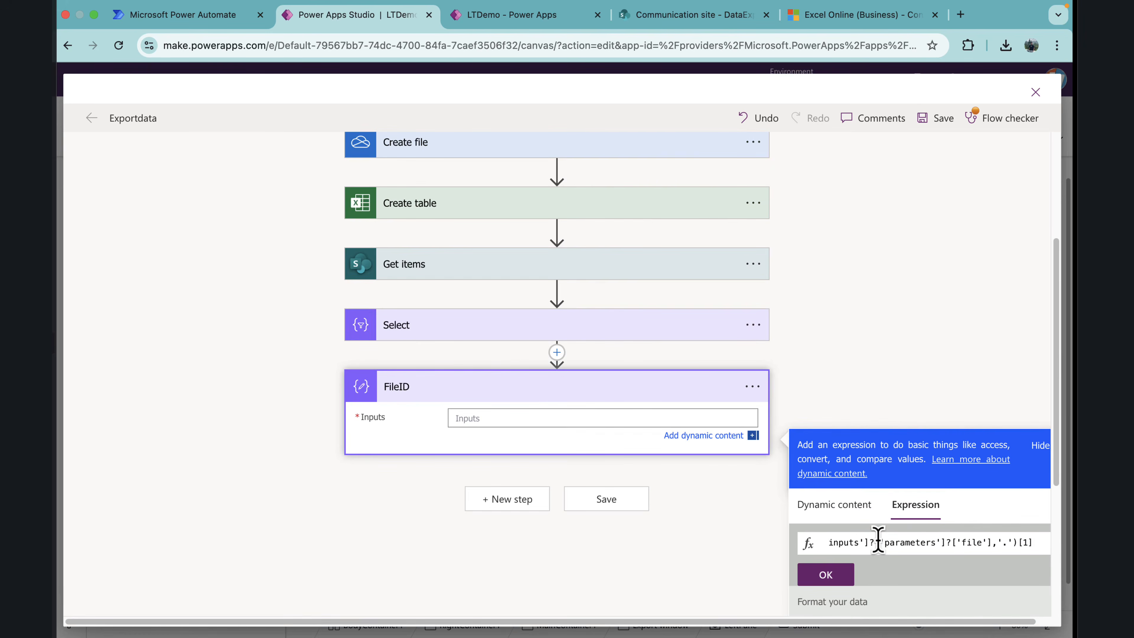
key("super+Left")
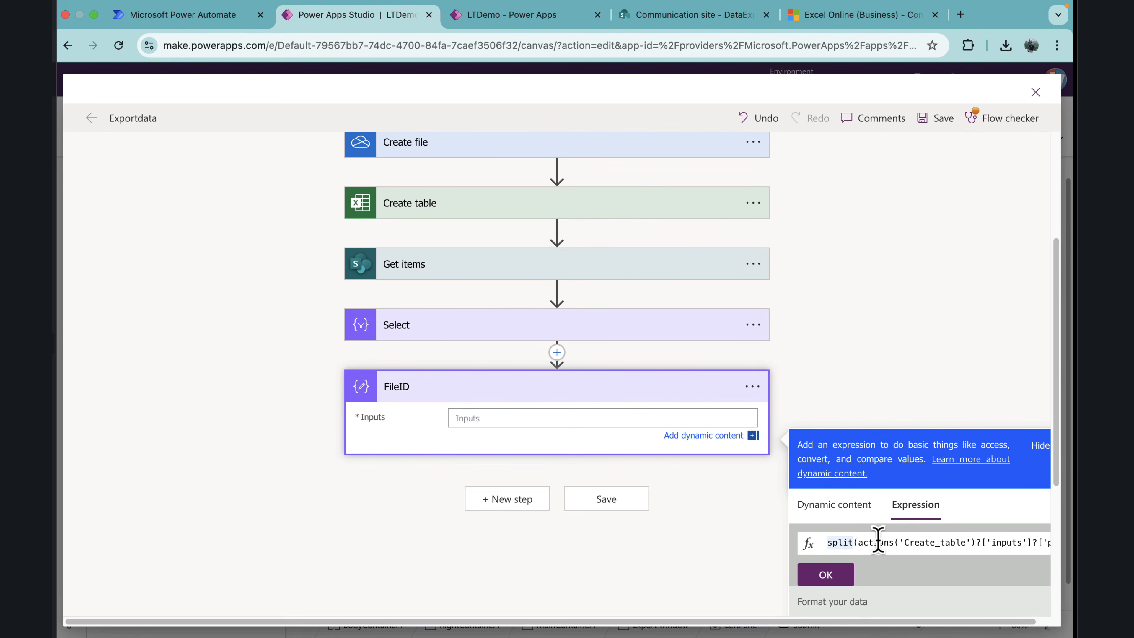
key("super+Right")
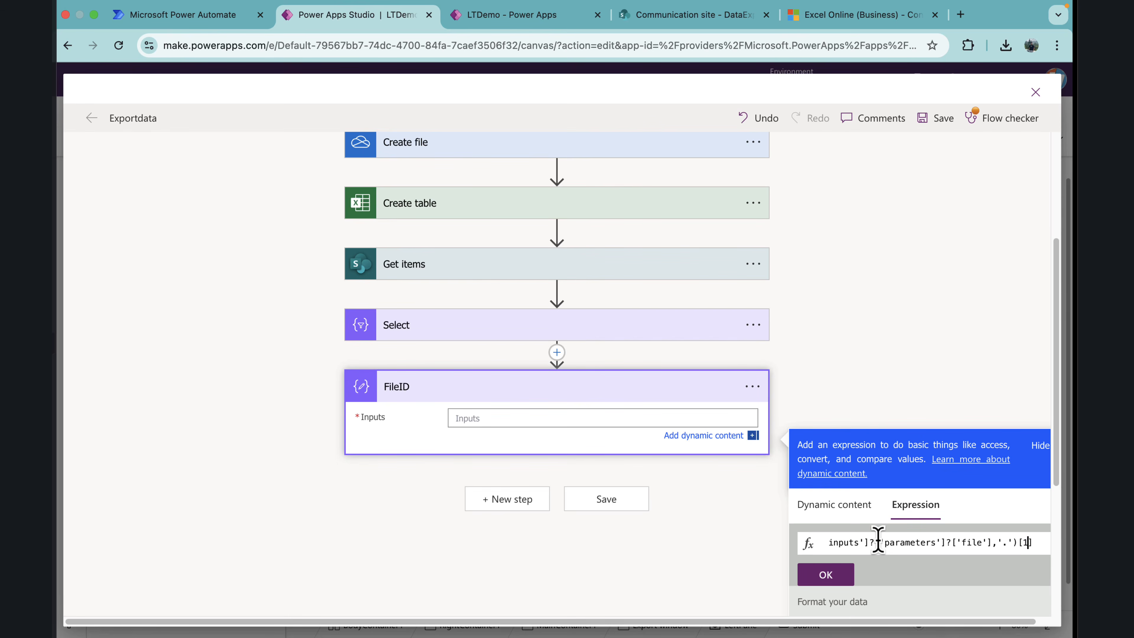
left_click(843, 577)
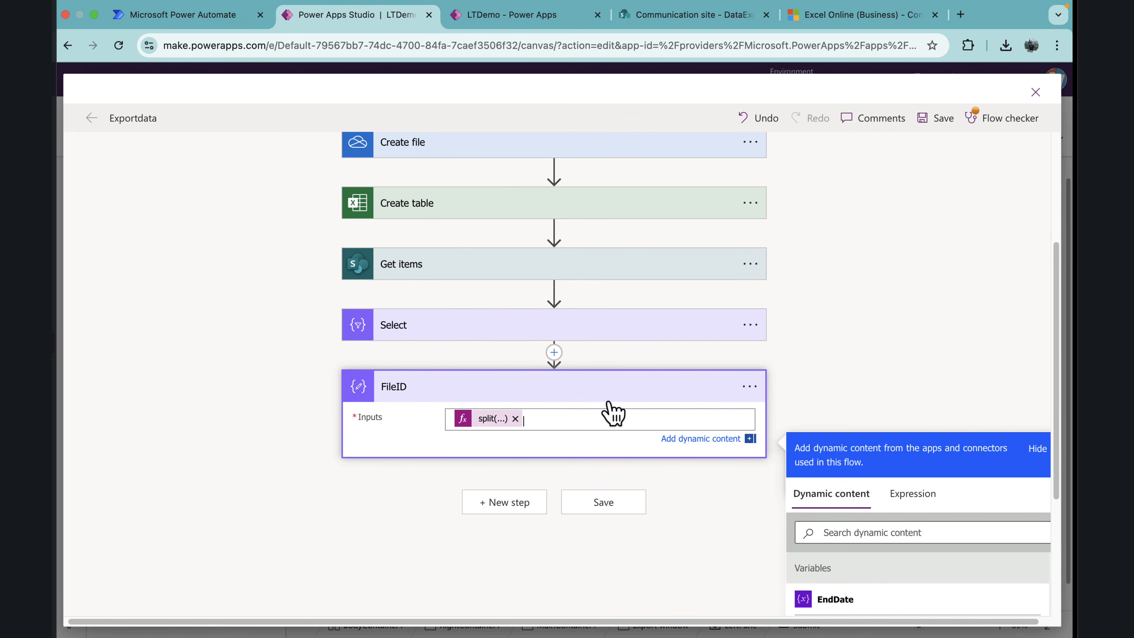
Step: Add the Office 365 Users "Send an HTTP request" action after FileID, searching the operations for "send http"
left_click(505, 502)
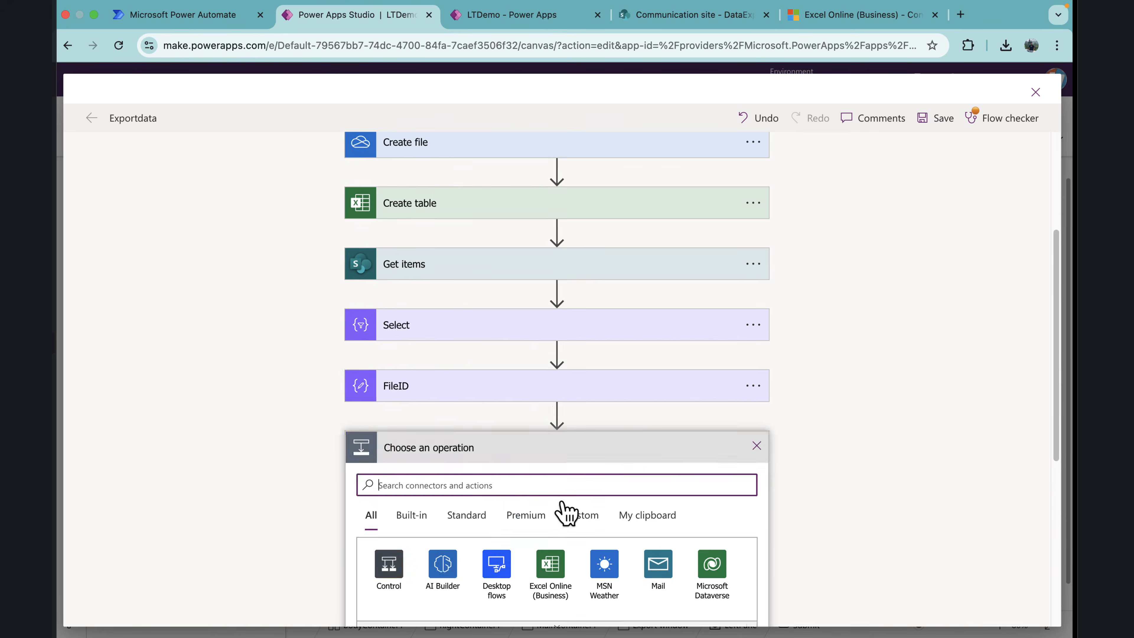
type("send http")
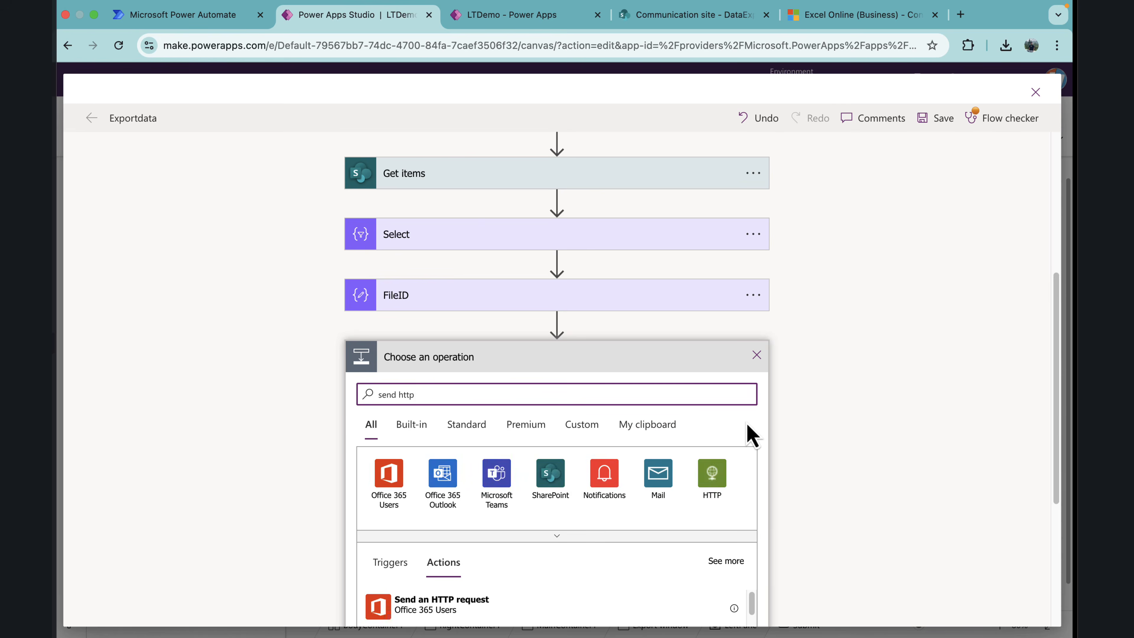
scroll(537, 417, "down", 3)
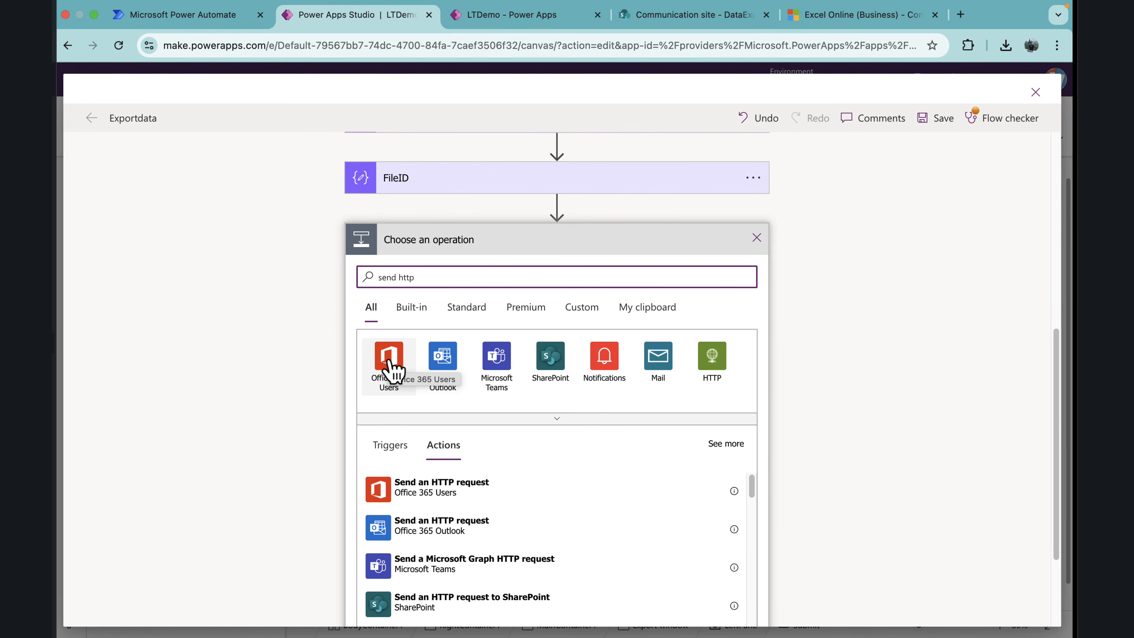
left_click(443, 492)
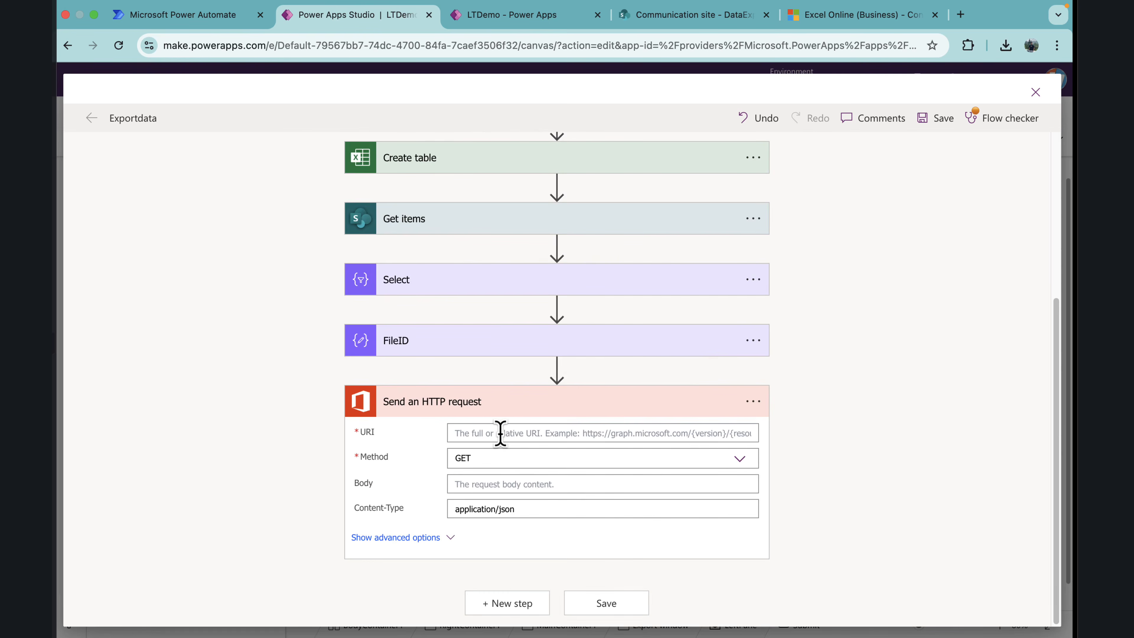
left_click(555, 434)
type("https://graph.microsoft.com/v1.0/me/drive/items/itemID/workbook/tables/TableName/rows")
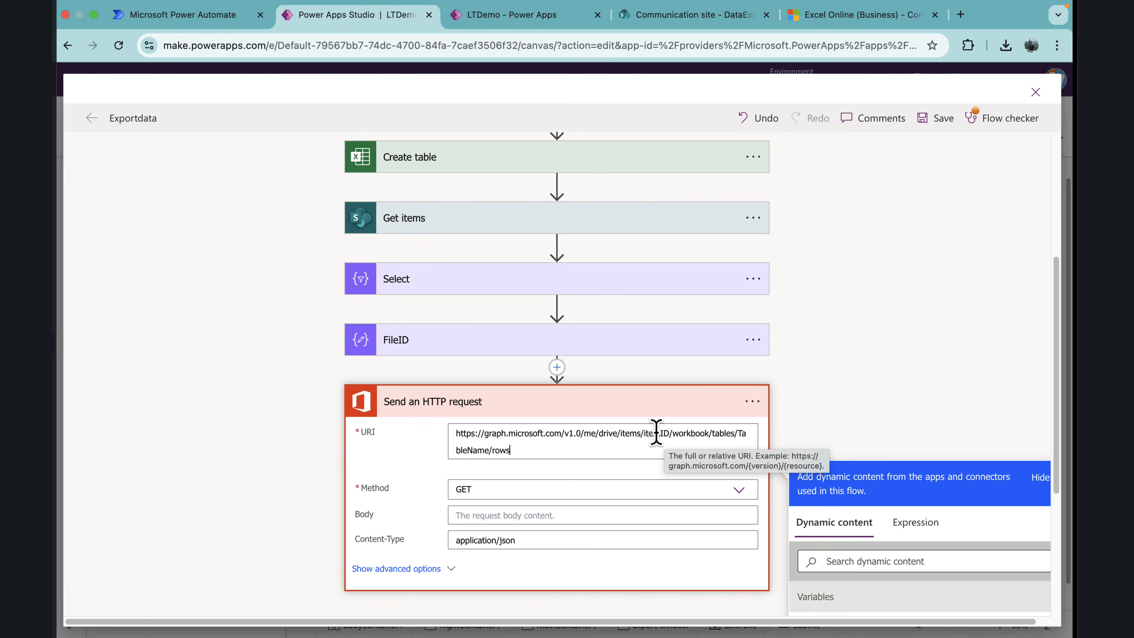
left_click_drag(670, 433, 650, 432)
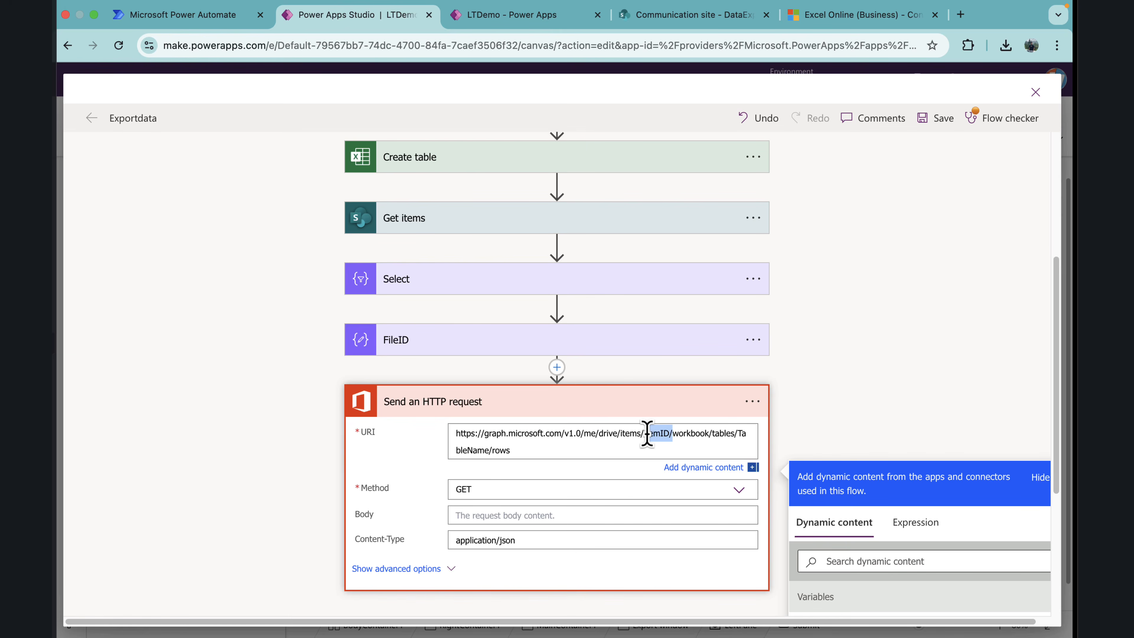
key("BackSpace")
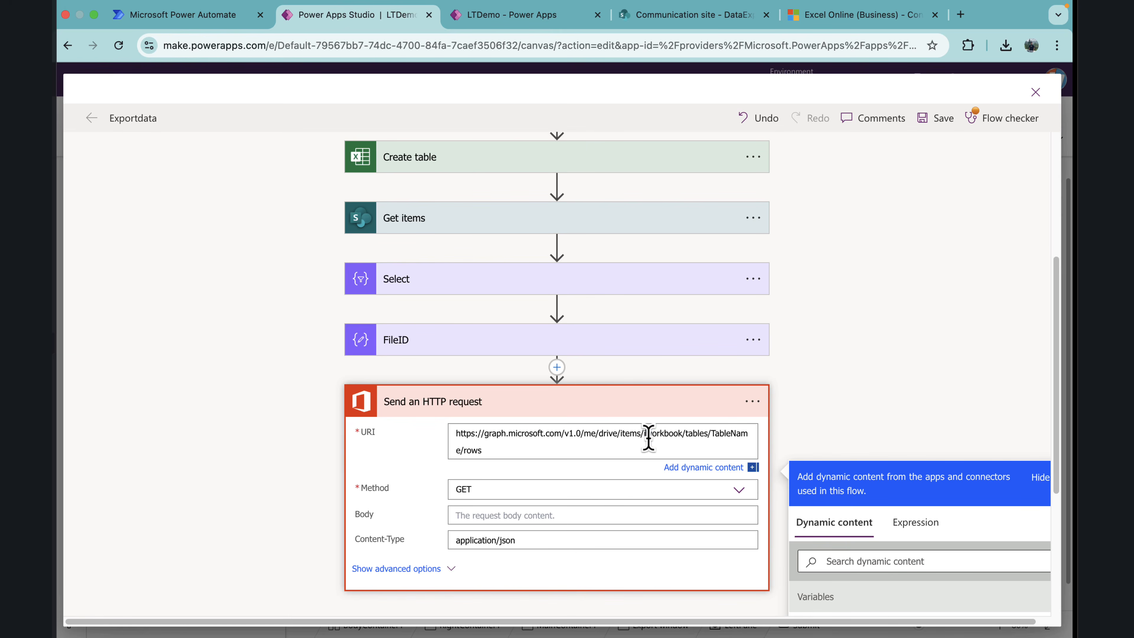
key("BackSpace")
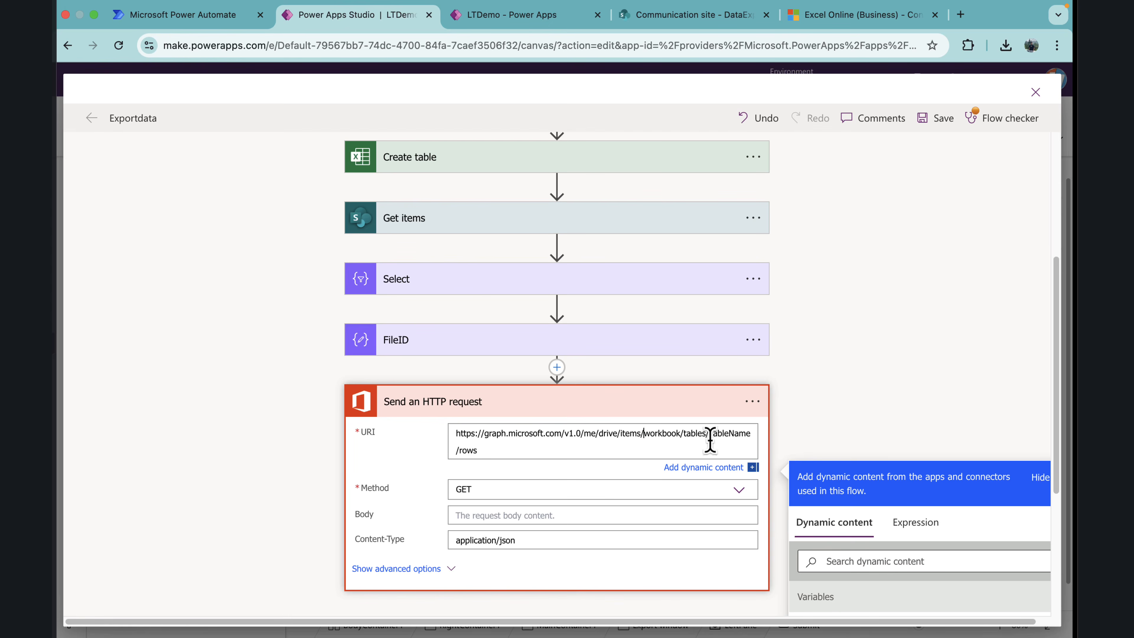
scroll(627, 396, "down", 1)
scroll(630, 404, "down", 2)
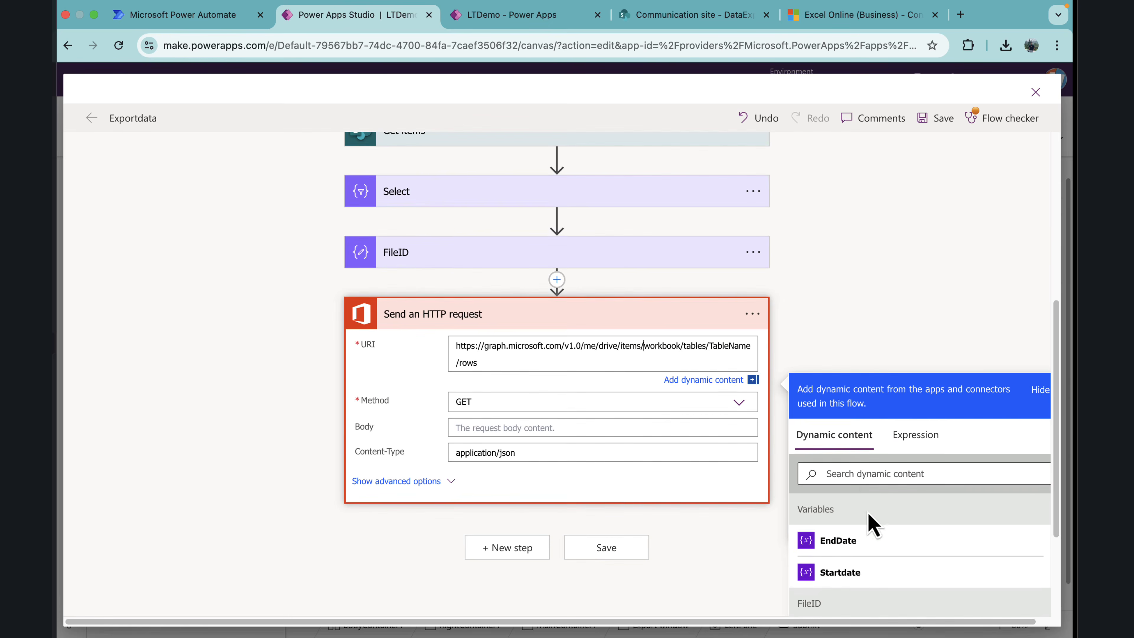
scroll(855, 520, "down", 1)
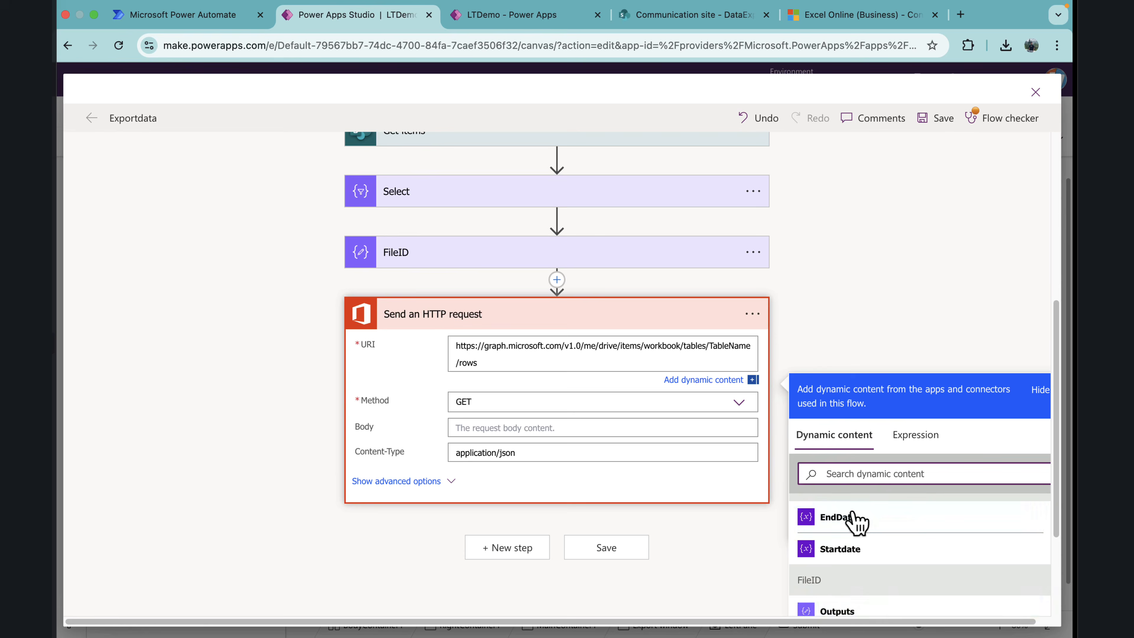
left_click(839, 611)
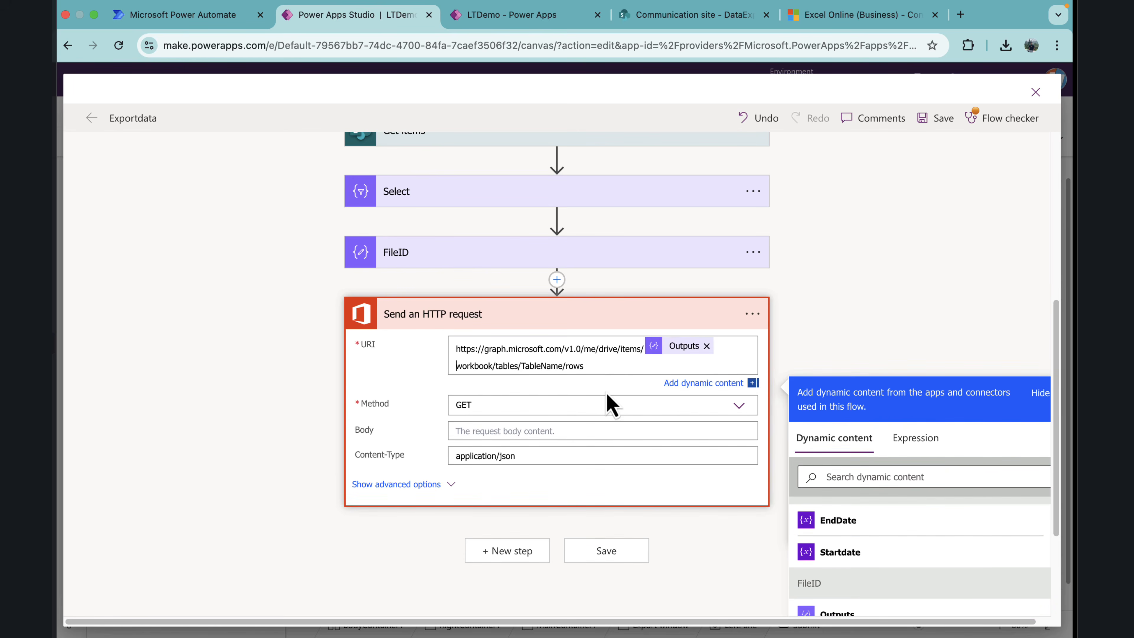
type("/")
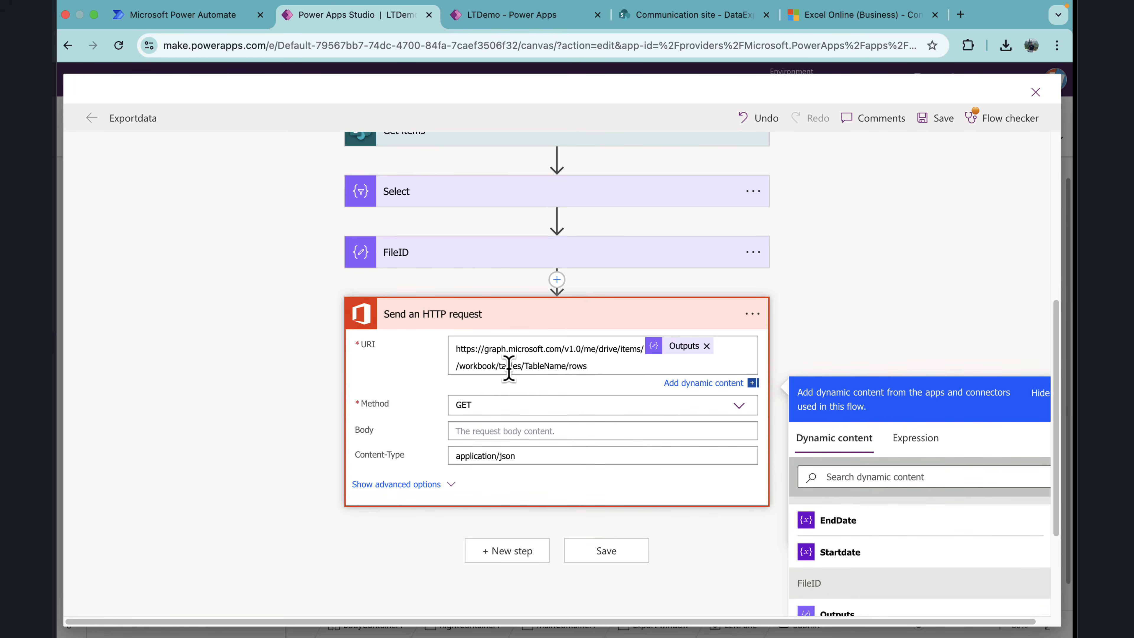
Step: Copy the table name DataExport from the Create table action and replace TableName with it in the HTTP request URI
scroll(519, 286, "up", 3)
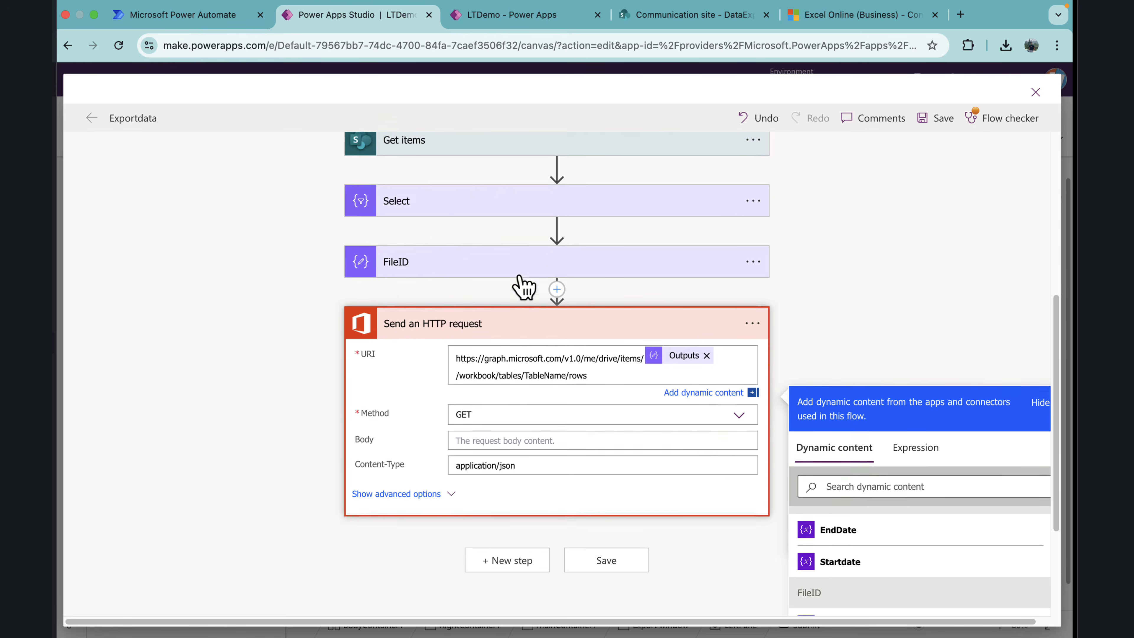
left_click(460, 190)
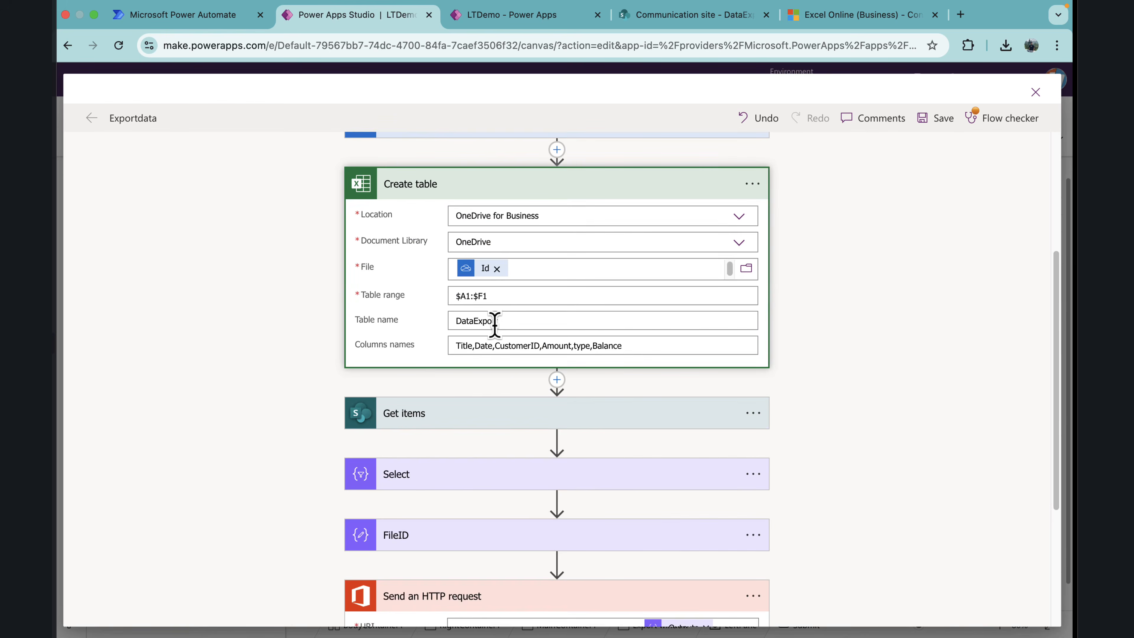
left_click_drag(504, 321, 444, 338)
key("super+c")
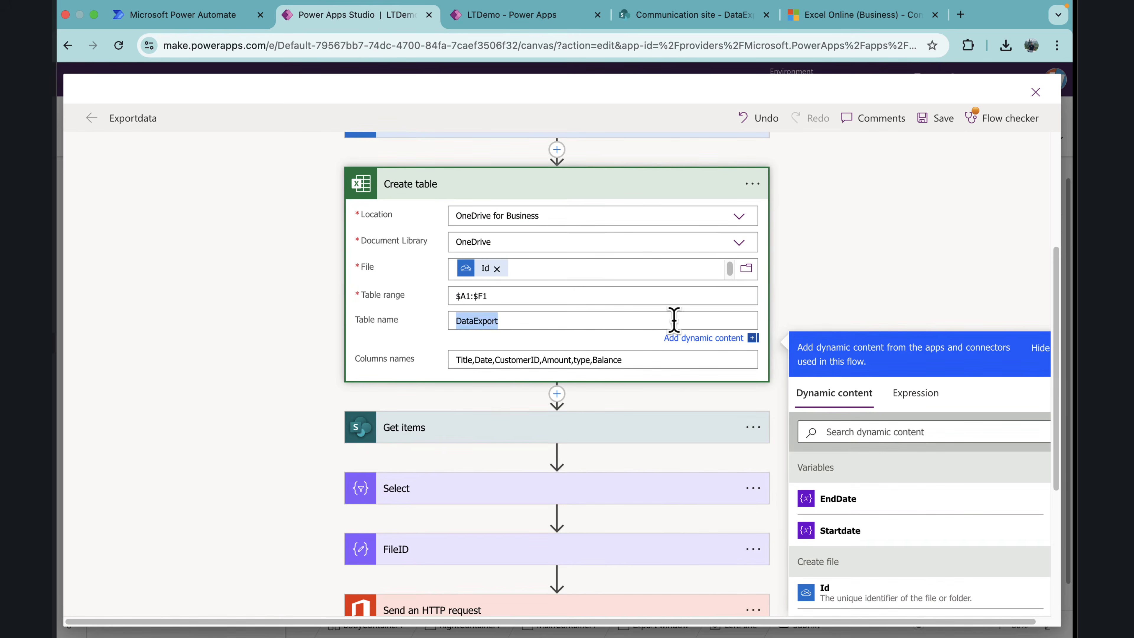
left_click(843, 294)
scroll(639, 400, "down", 1)
scroll(639, 400, "down", 4)
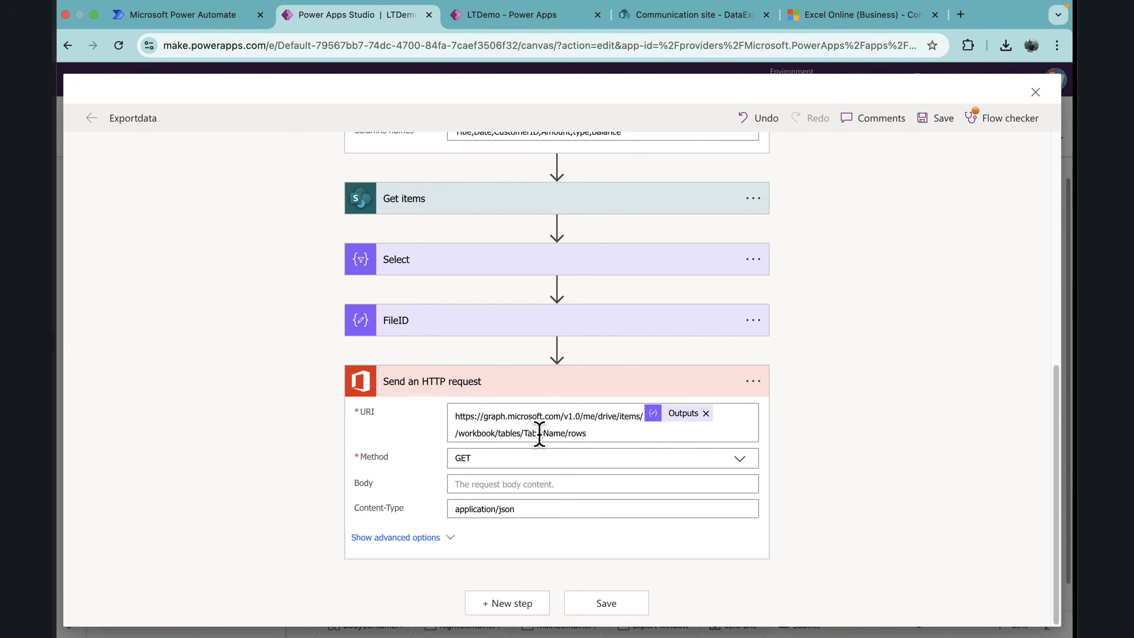
left_click_drag(566, 433, 526, 436)
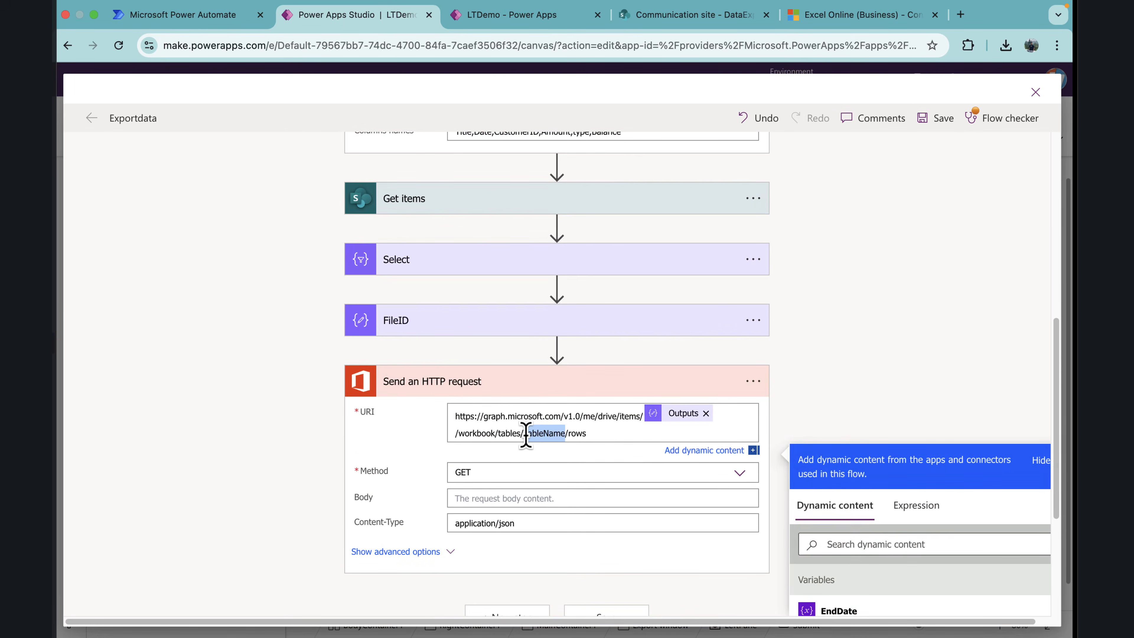
key("super+v")
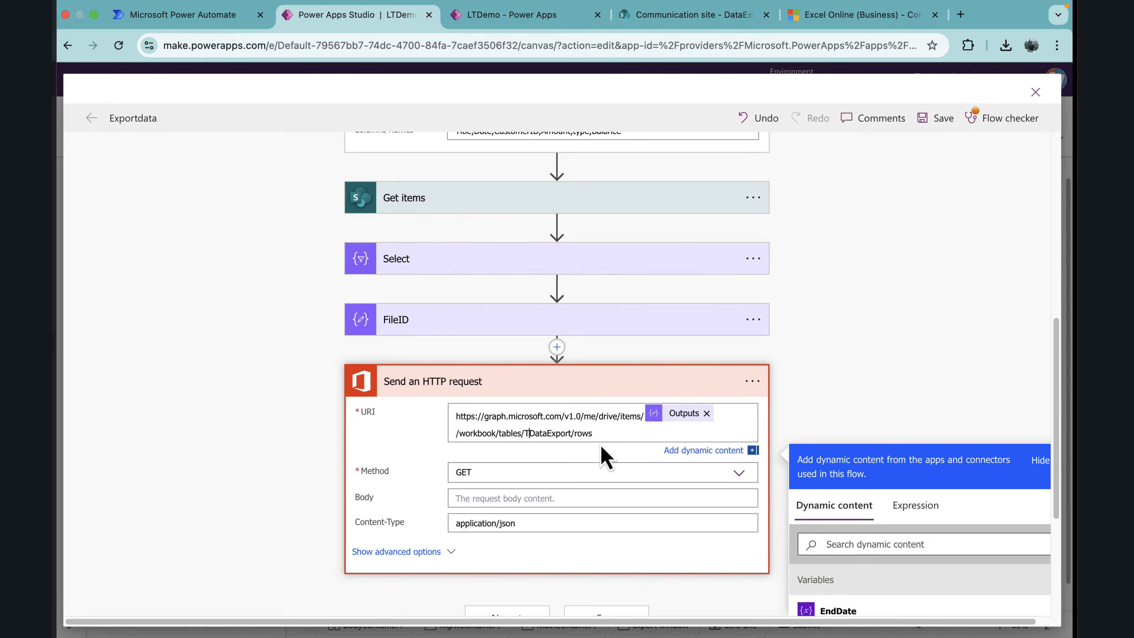
Step: Set the HTTP request's method to POST and its body to a JSON object whose "Values" key holds the Select action's Output
left_click(575, 471)
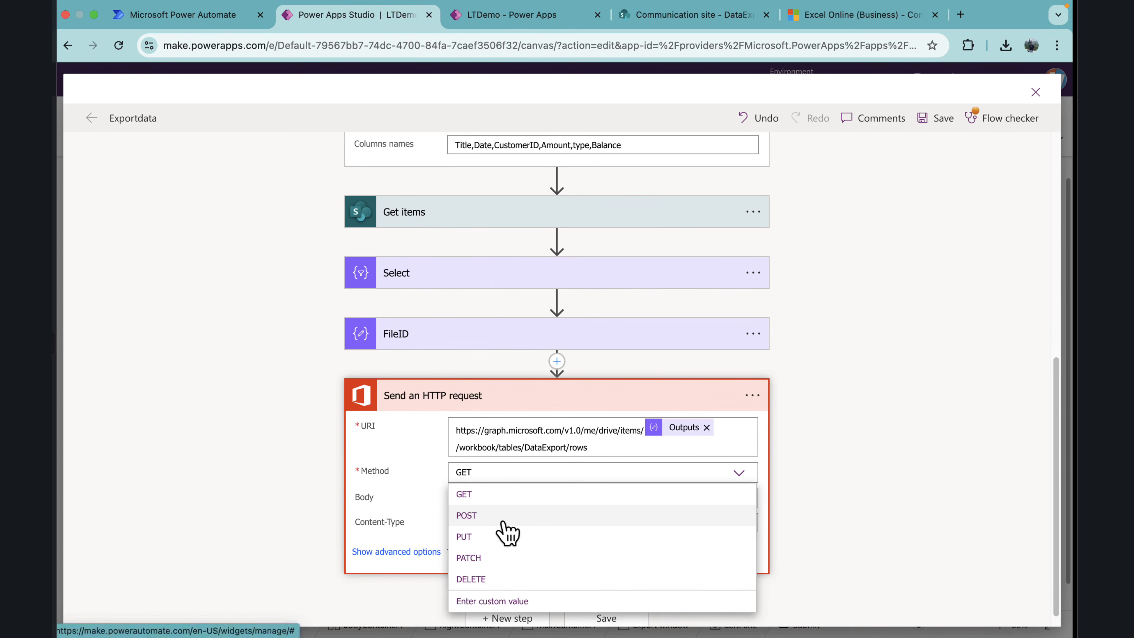
left_click(520, 519)
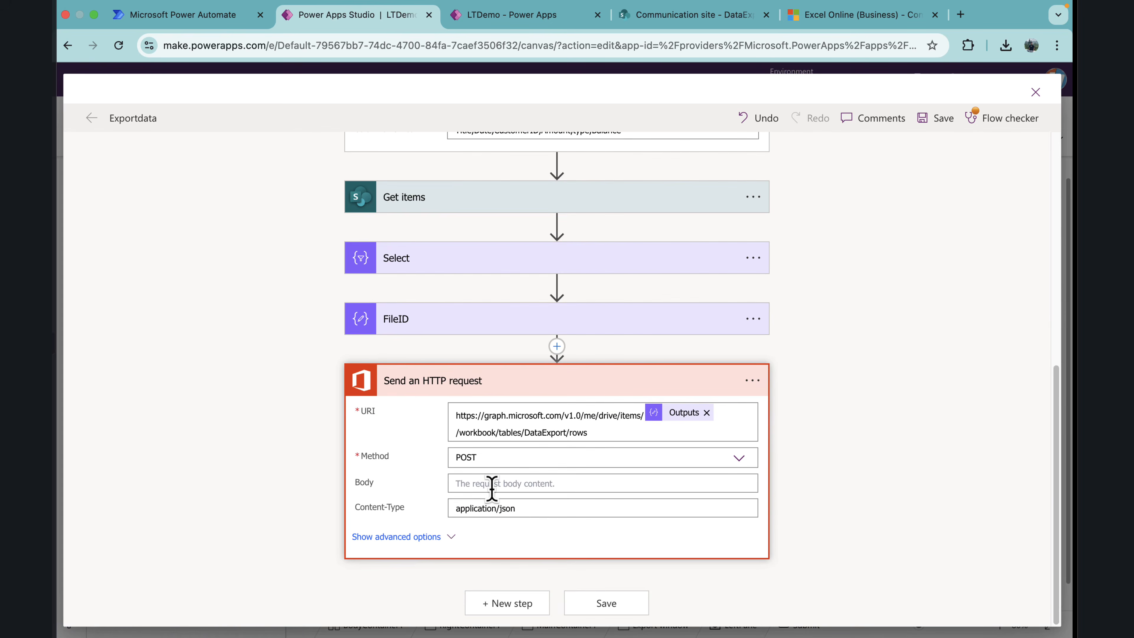
left_click(492, 489)
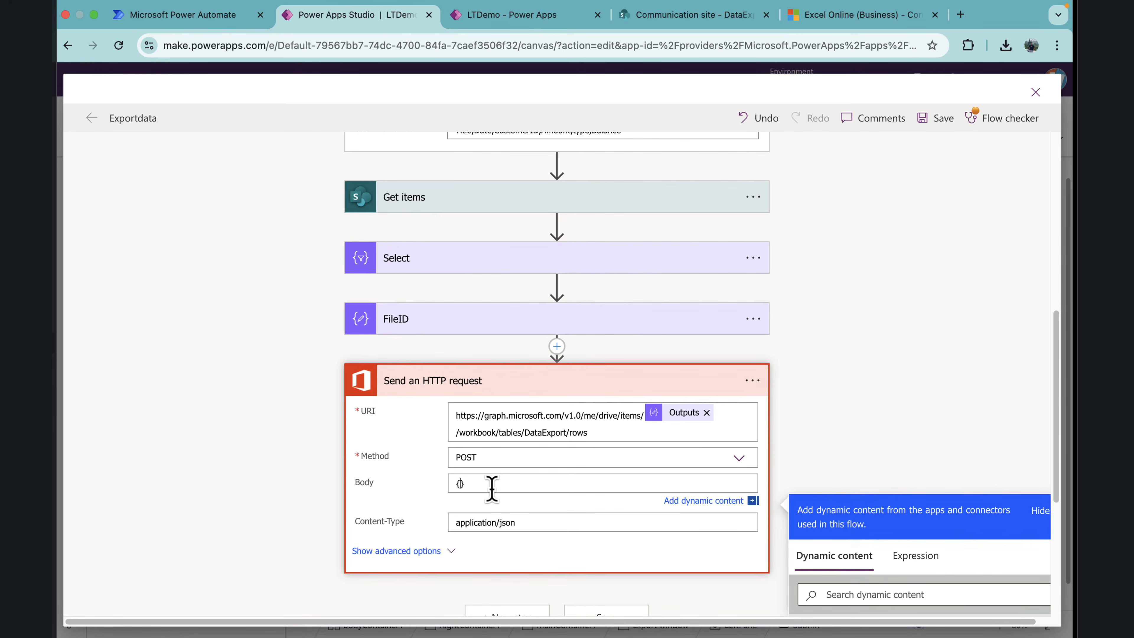
type("{")
key("Return")
key("Return")
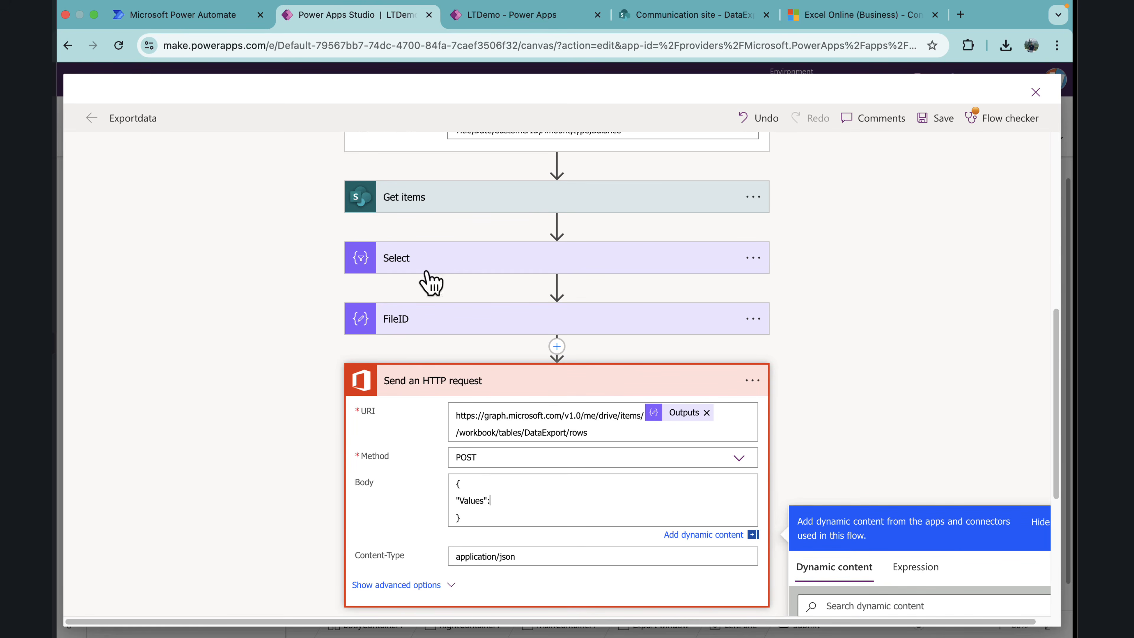
scroll(874, 466, "down", 5)
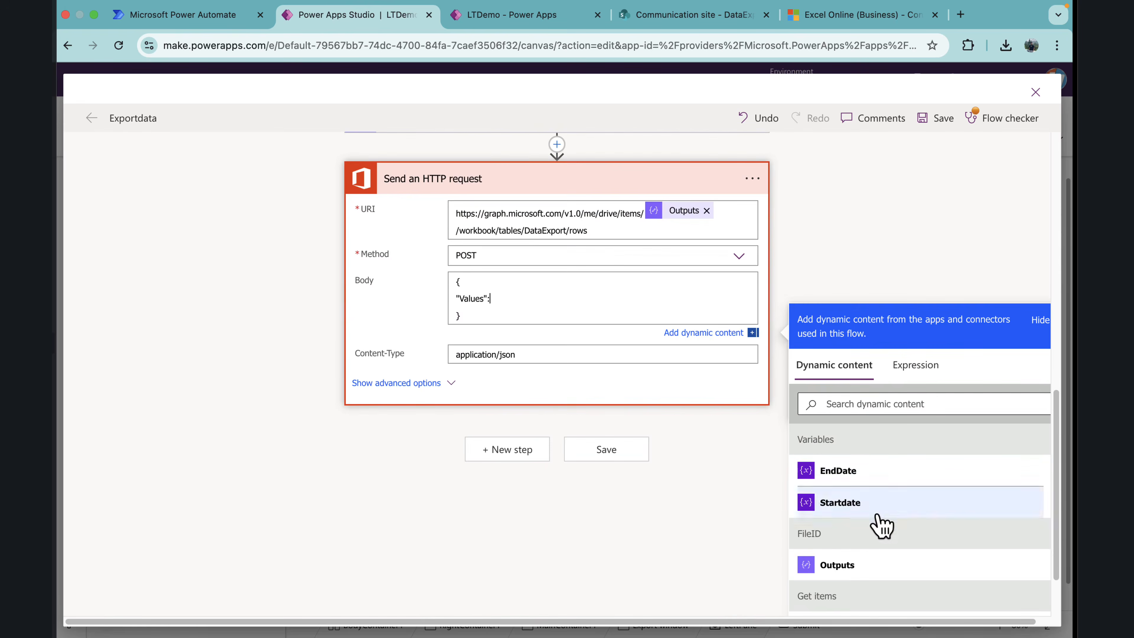
left_click(861, 404)
type("out")
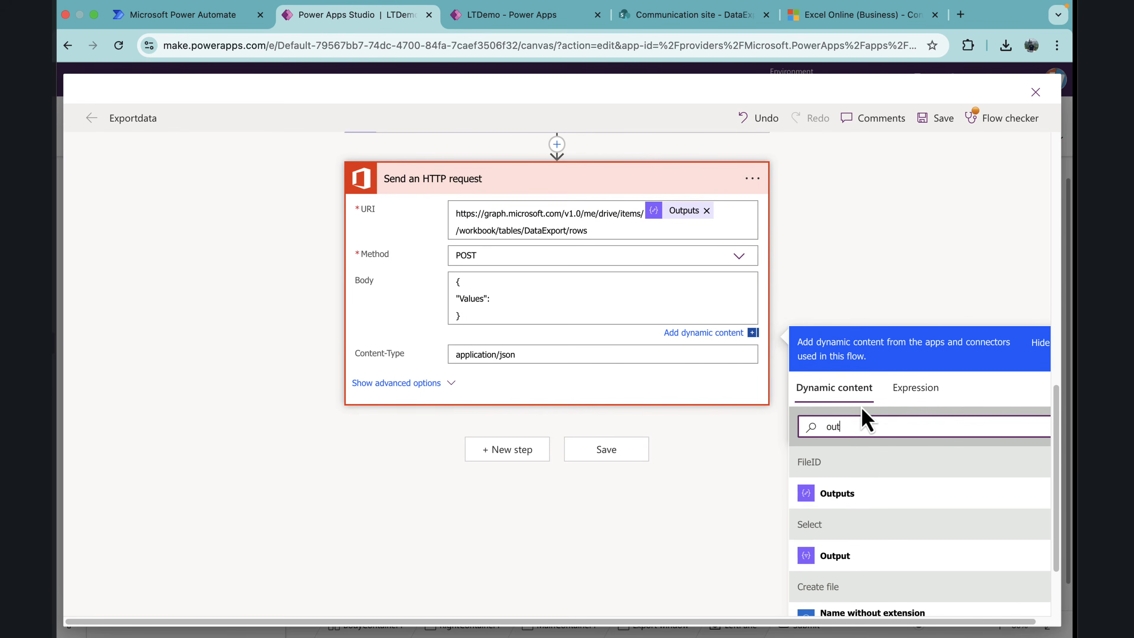
left_click(848, 558)
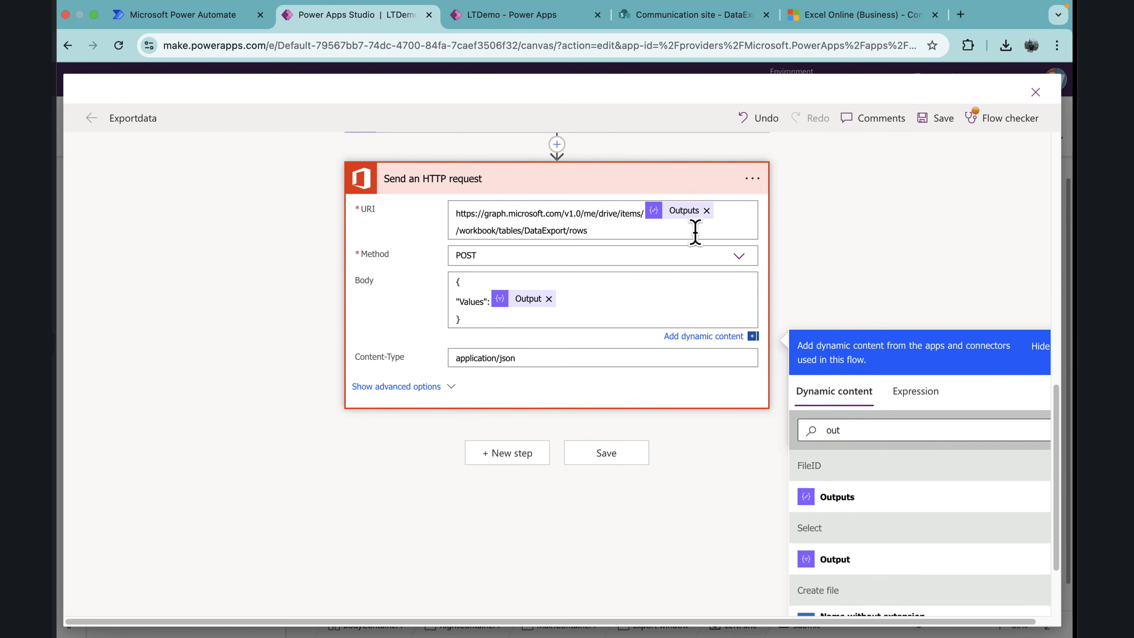
Step: Turn on pagination in the Get items settings with a threshold of 20000
scroll(693, 231, "up", 9)
left_click(483, 422)
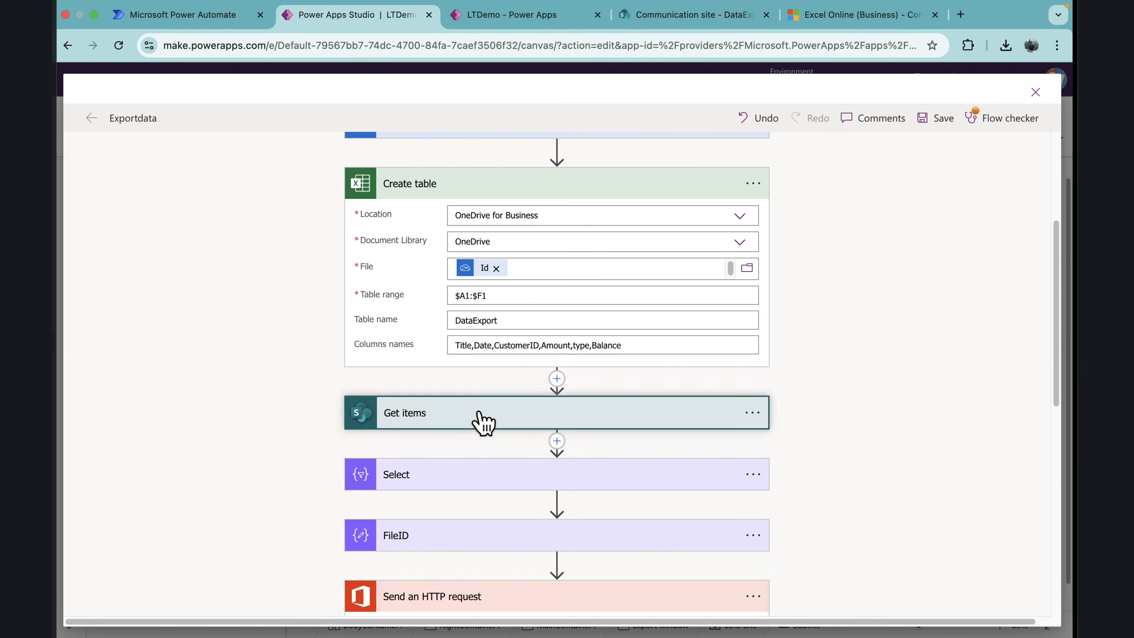
left_click(752, 316)
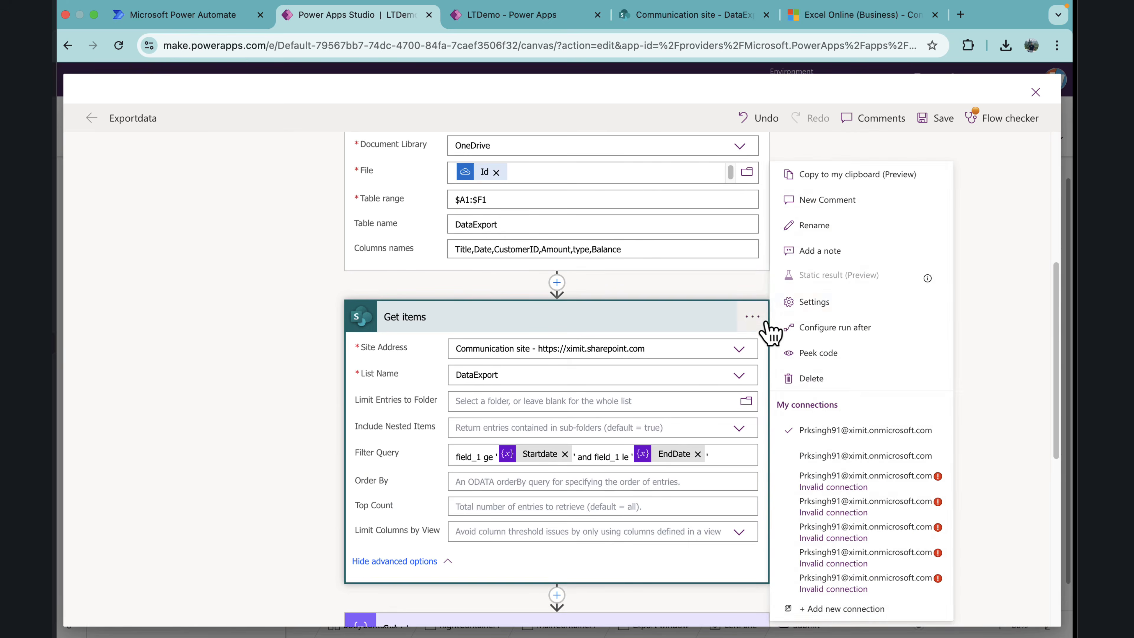
left_click(854, 309)
scroll(577, 367, "down", 4)
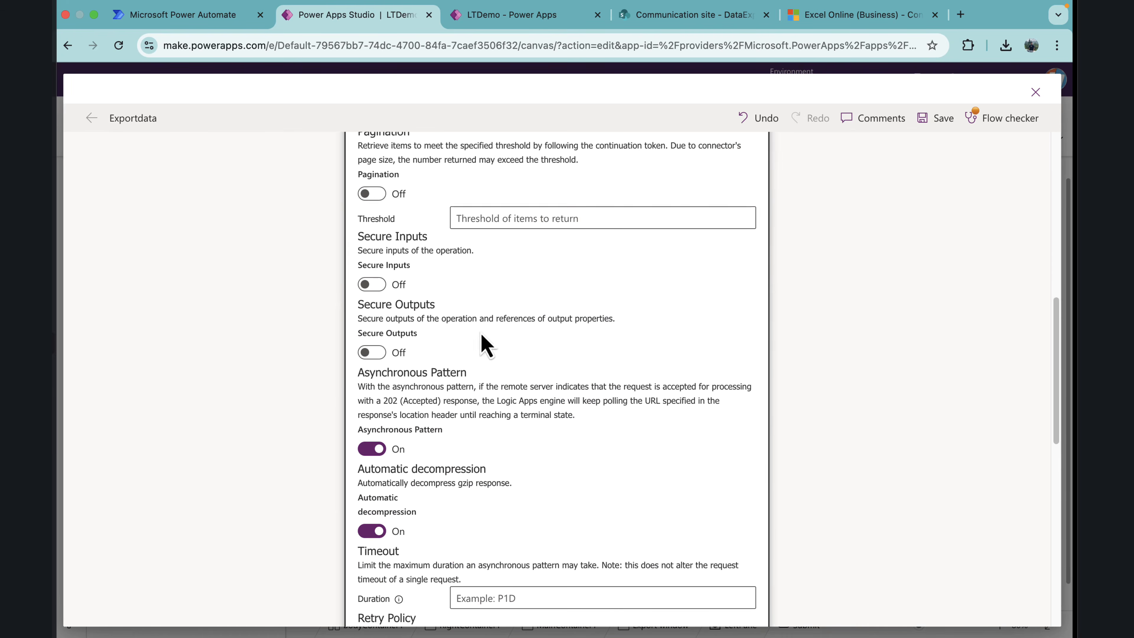
left_click(375, 195)
scroll(473, 277, "up", 1)
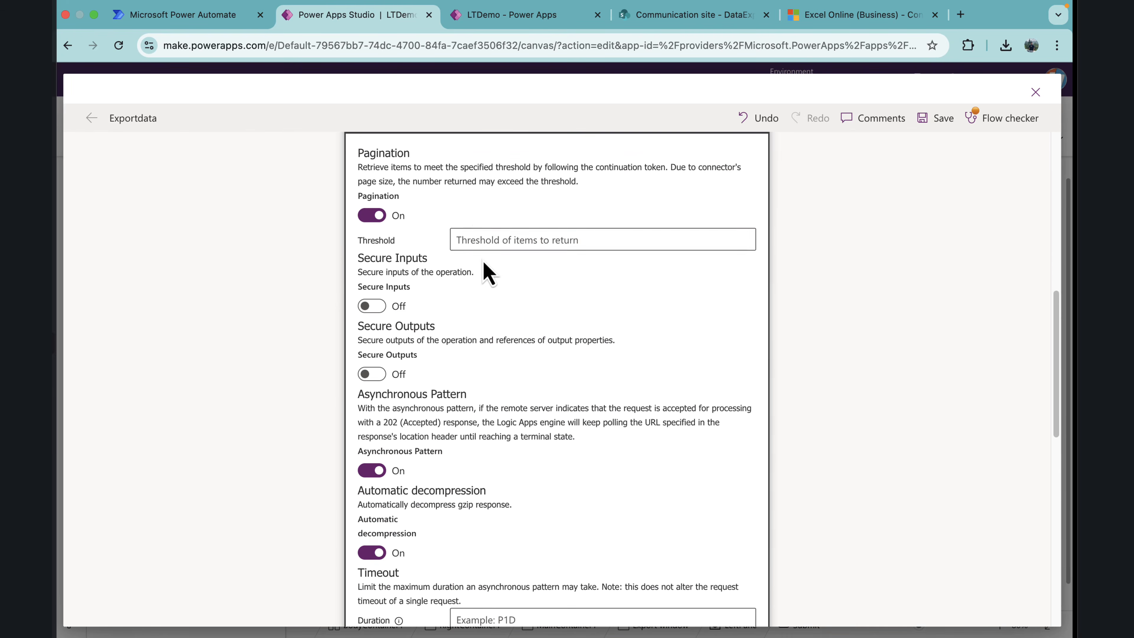
left_click(479, 240)
type("20000")
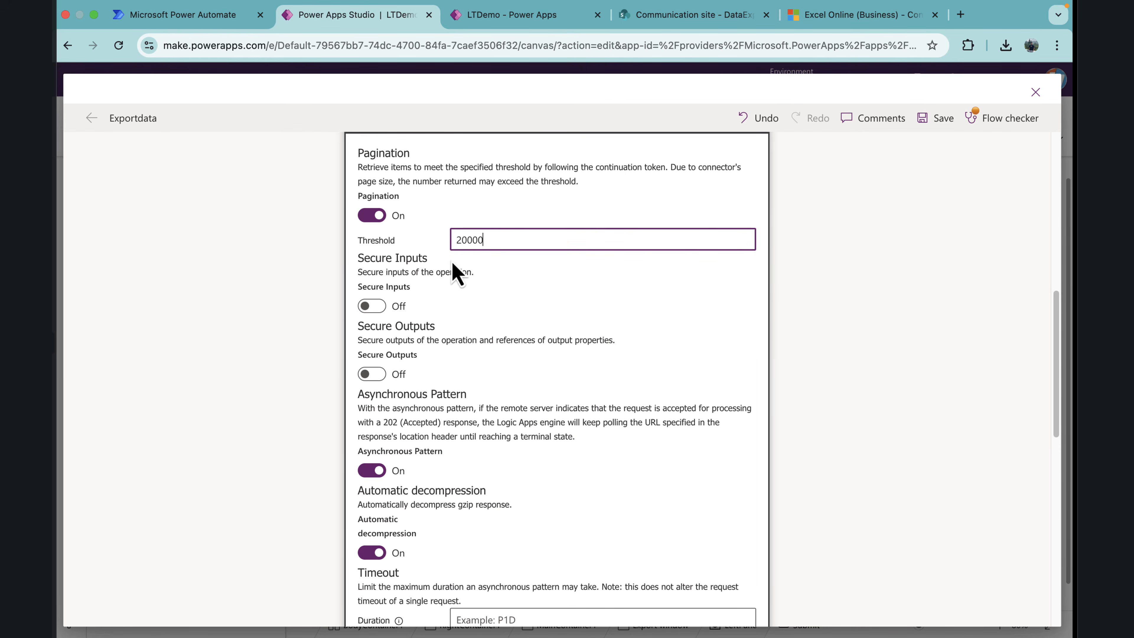
Step: Confirm the Get items settings and save the Exportdata flow, returning to the app's canvas
scroll(493, 308, "down", 10)
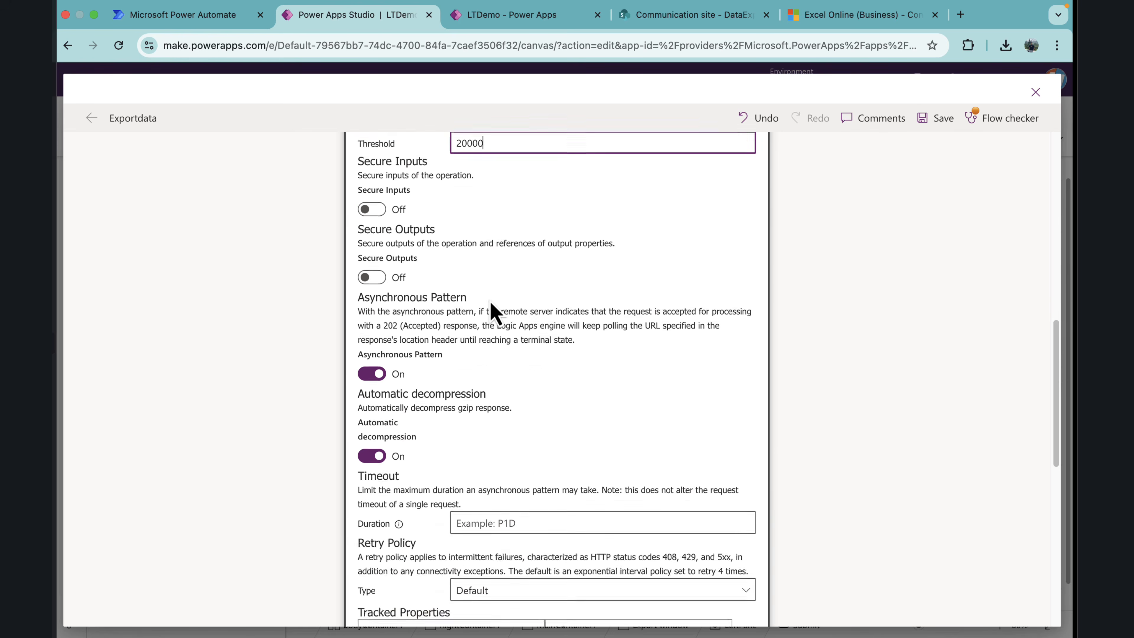
left_click(531, 436)
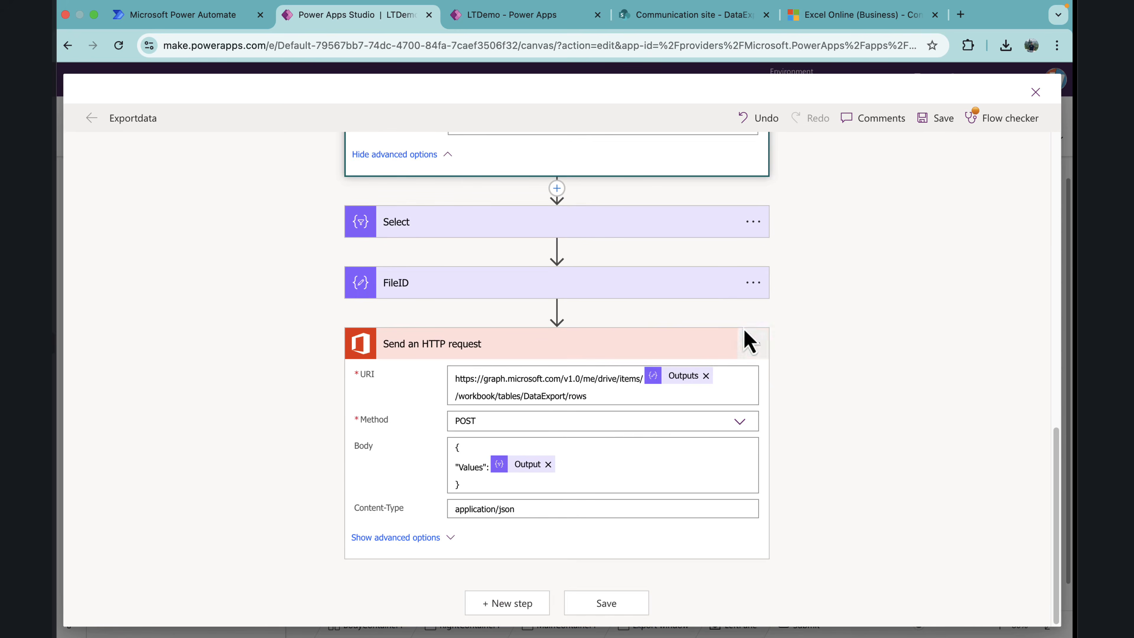
scroll(707, 291, "up", 8)
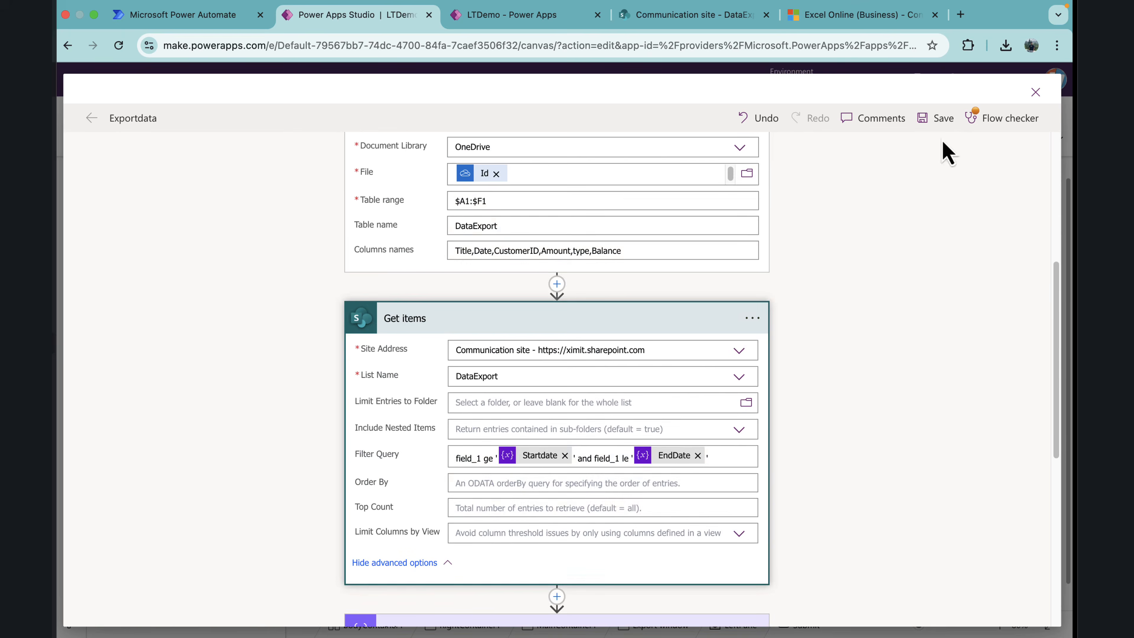
left_click(935, 119)
scroll(679, 269, "up", 9)
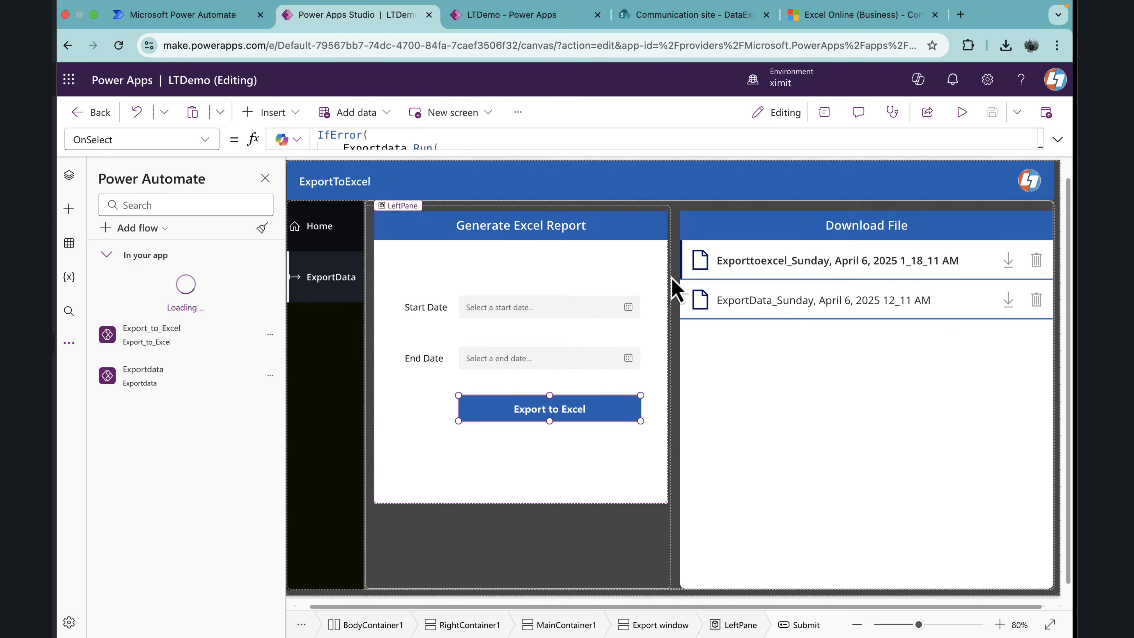
Step: Check the export button's OnSelect formula, then preview the app and export the data from 3/1/2025 to 4/6/2025 to Excel
left_click(1058, 138)
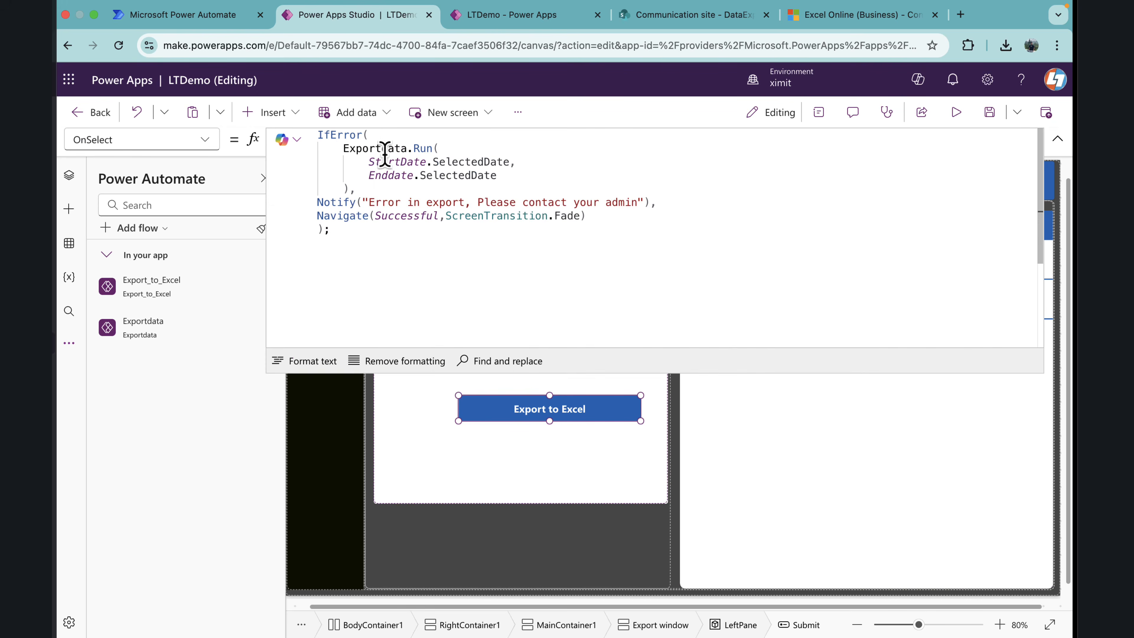
left_click(1058, 138)
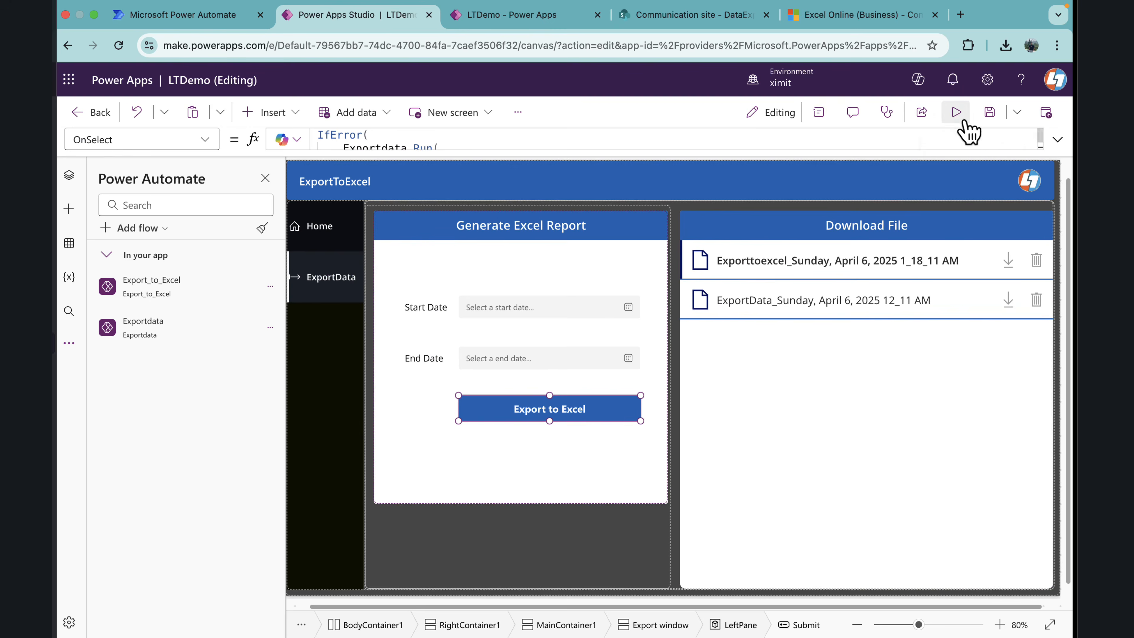
left_click(956, 112)
left_click(465, 298)
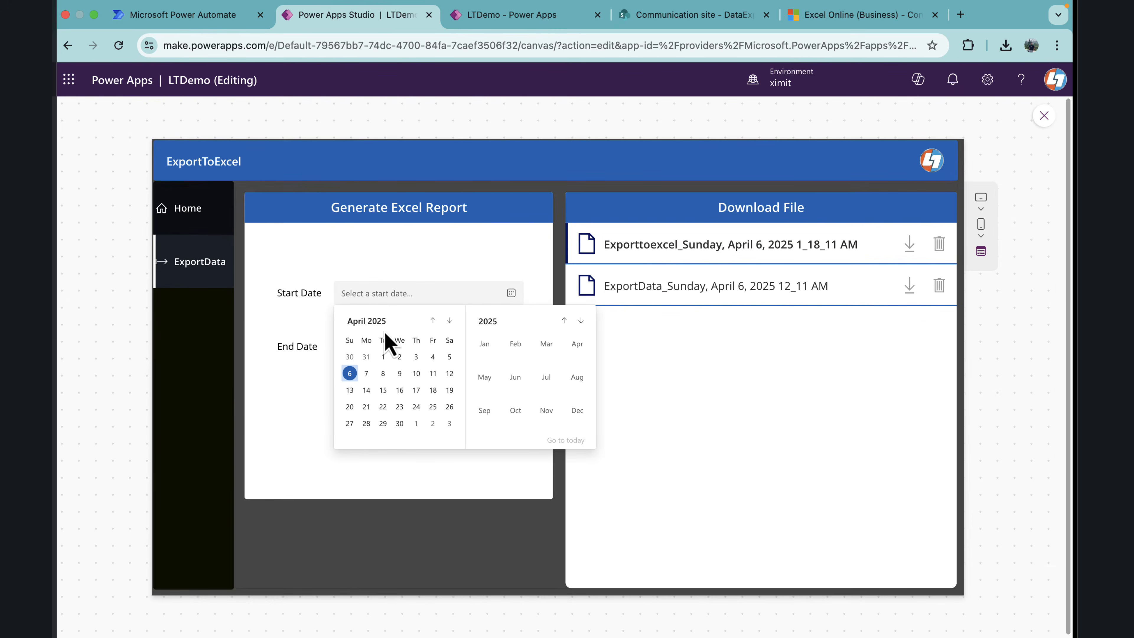
left_click(433, 321)
left_click(456, 361)
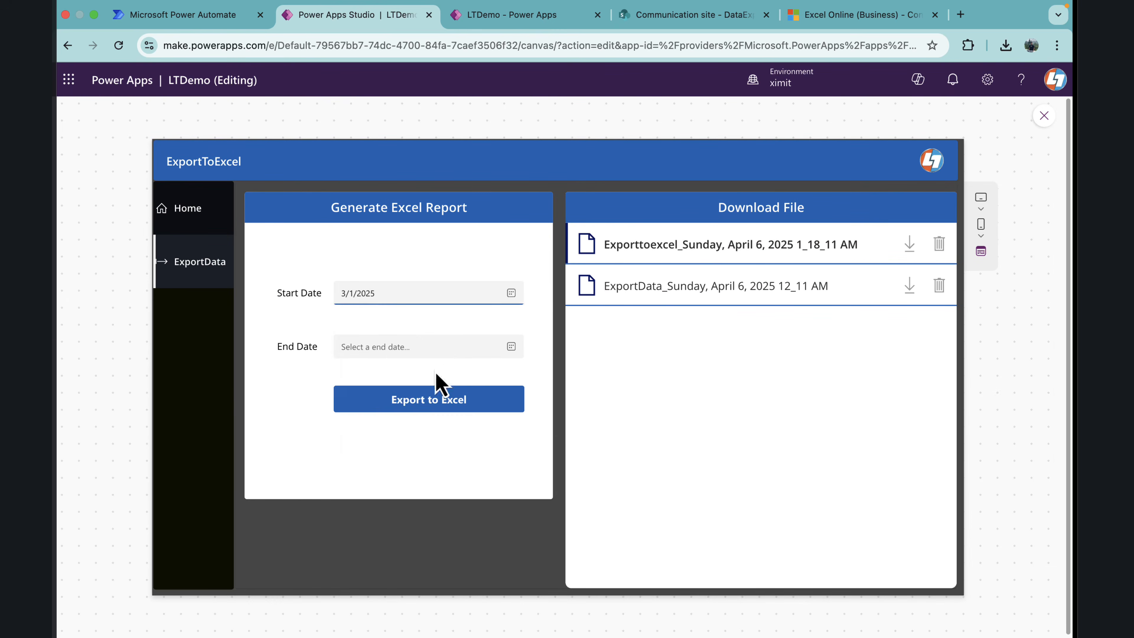
left_click(398, 353)
left_click(352, 427)
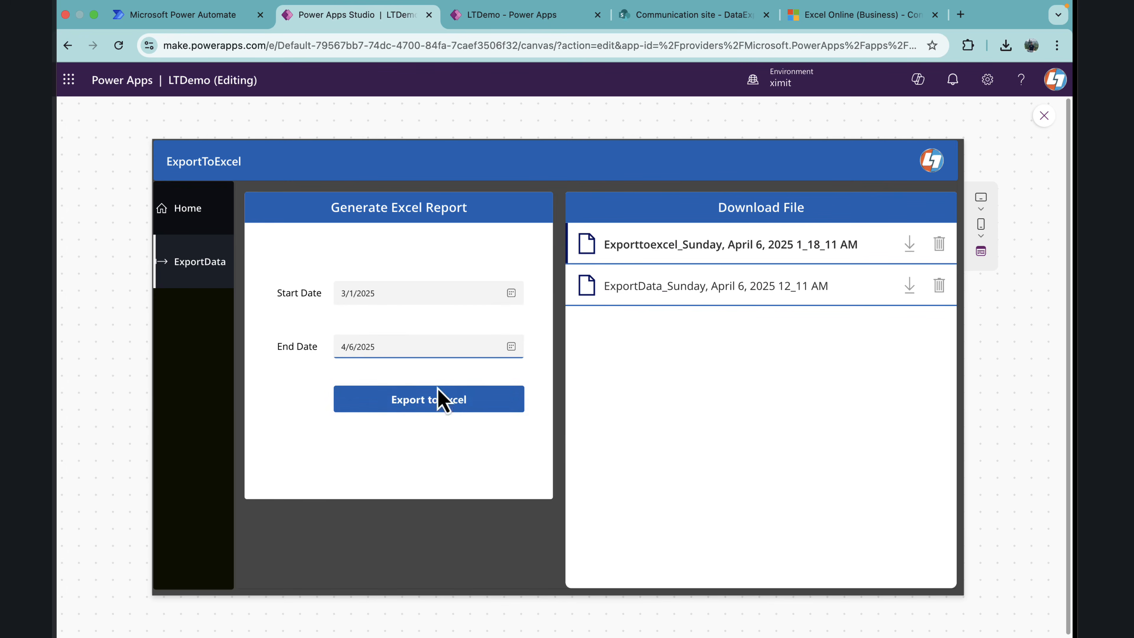
left_click(432, 404)
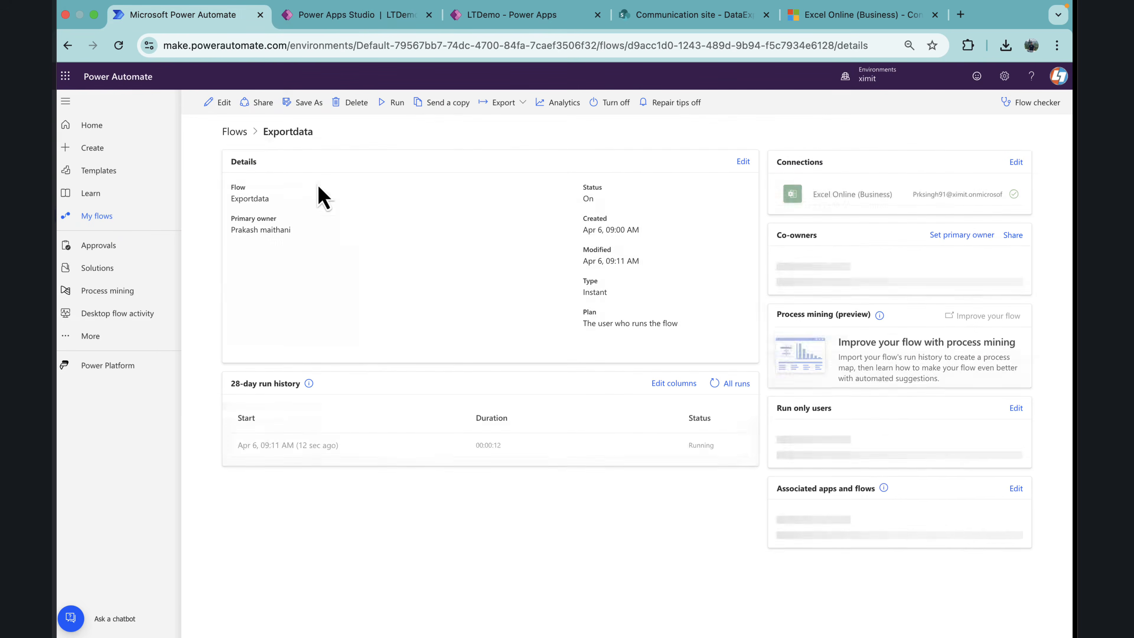
Step: In Power Automate, open the latest Exportdata run and display the raw outputs of its Select action
left_click(321, 446)
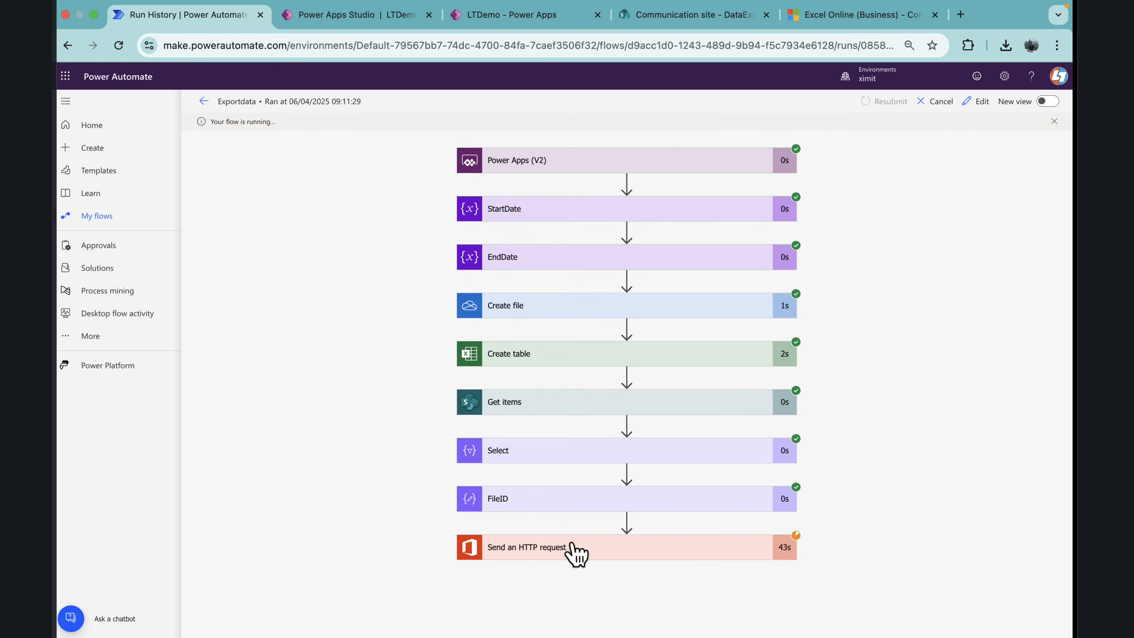
left_click(573, 547)
scroll(643, 491, "down", 3)
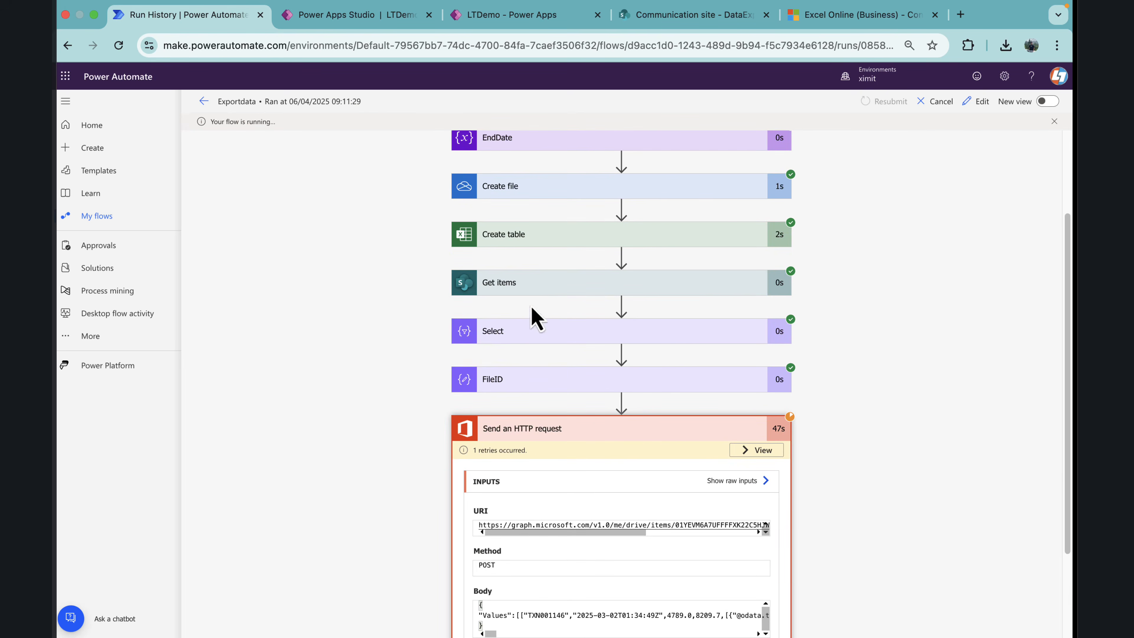
scroll(529, 226, "up", 3)
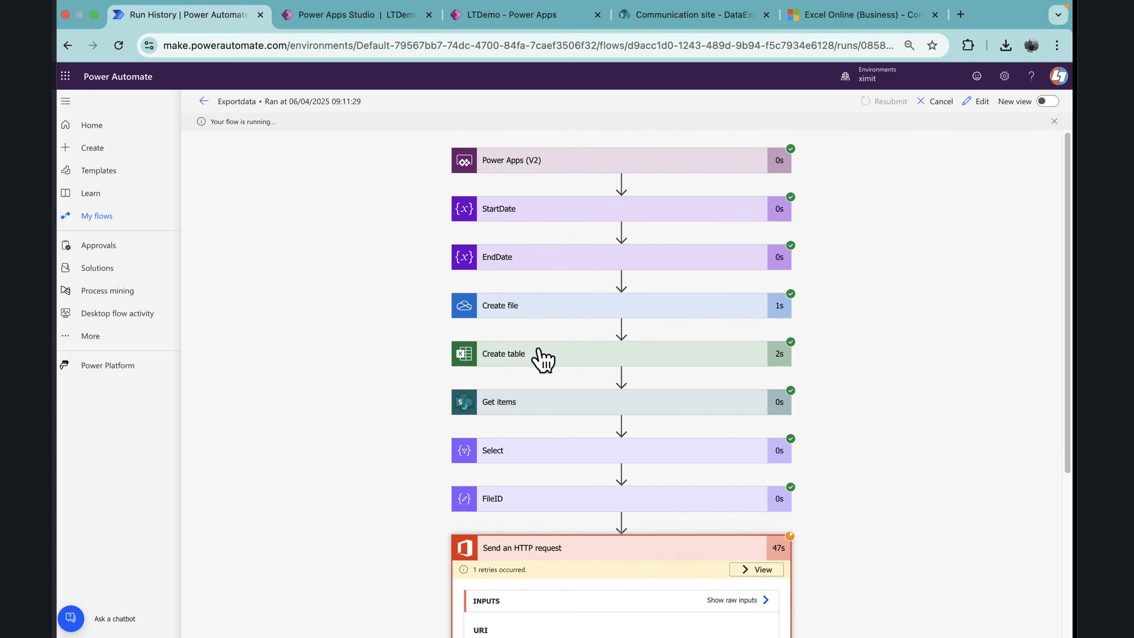
scroll(540, 371, "down", 1)
left_click(539, 406)
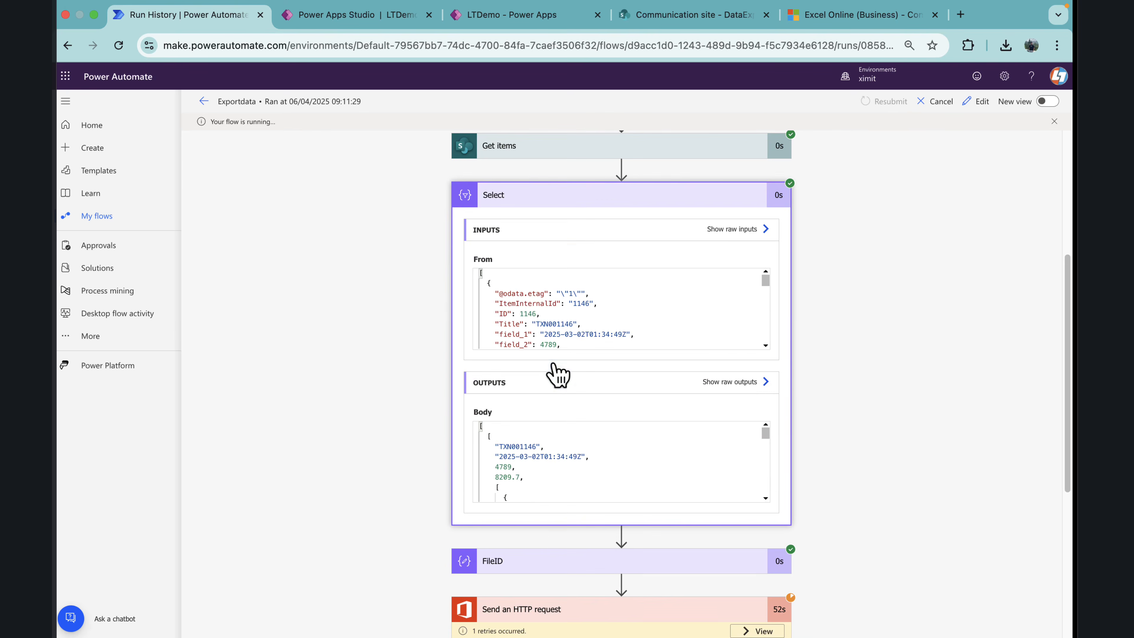
scroll(547, 482, "down", 2)
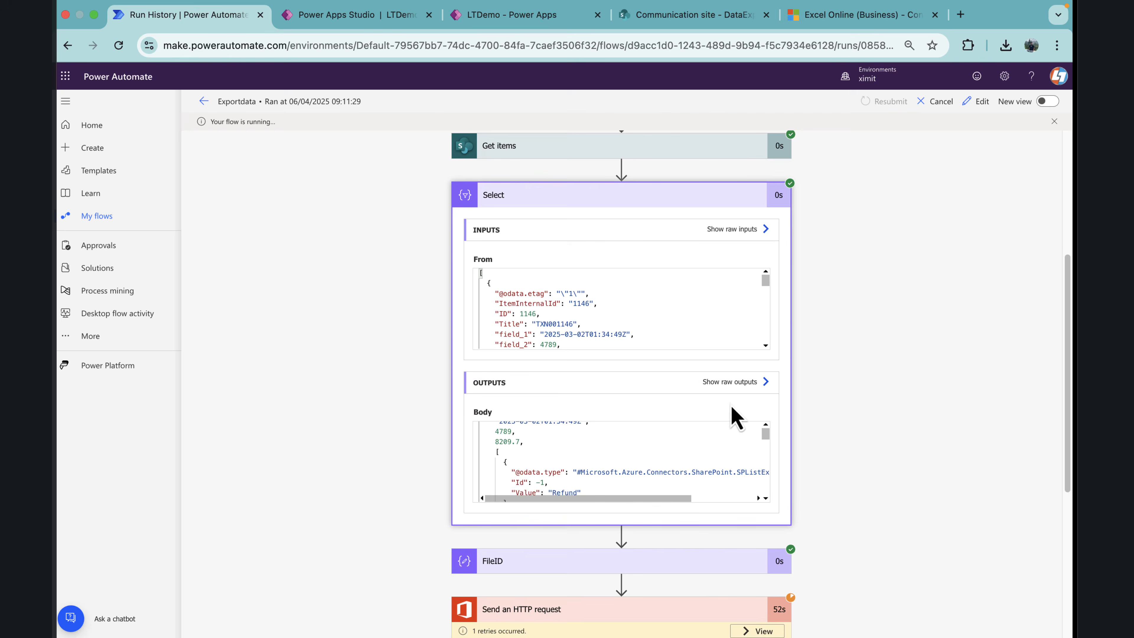
left_click(741, 383)
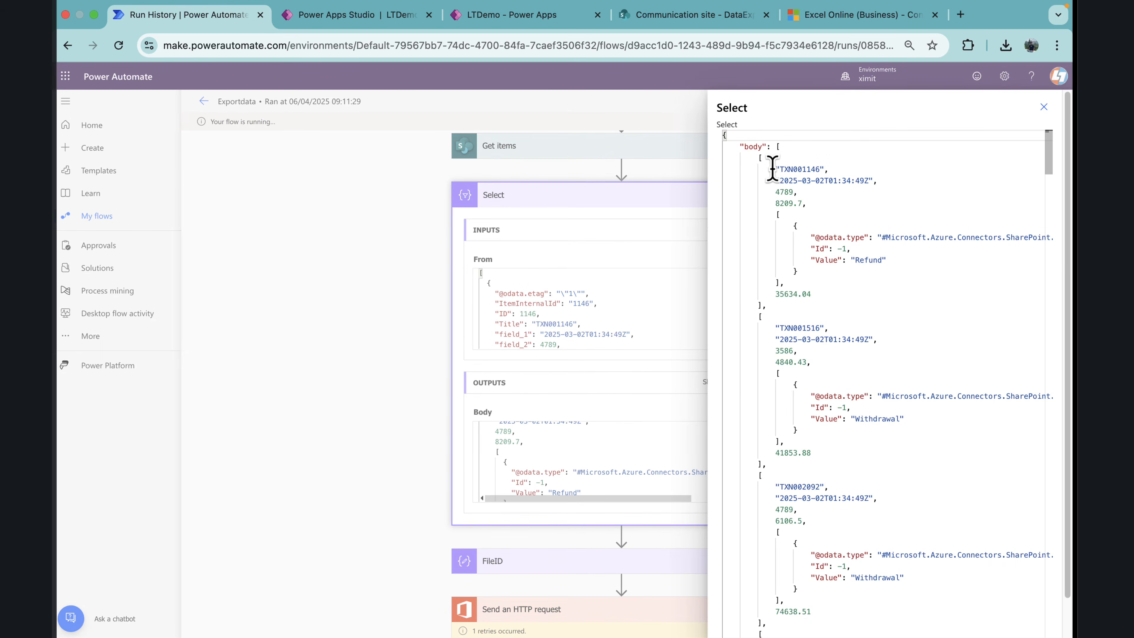
Step: Examine the first record in the Select output, especially how the transaction type is returned
left_click_drag(777, 172, 834, 182)
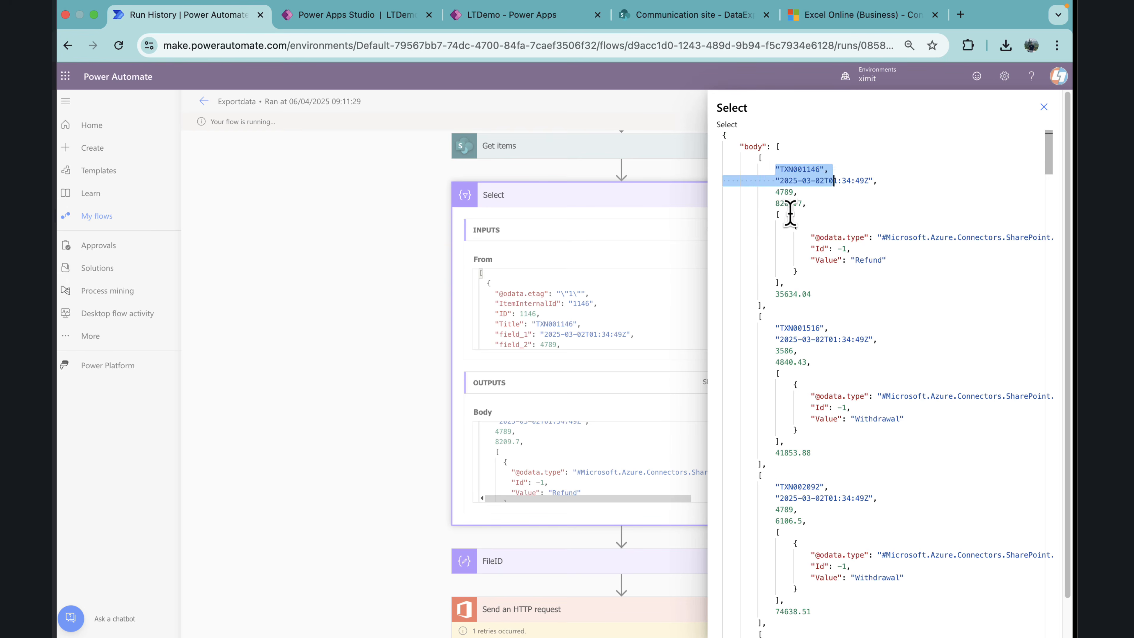
left_click(792, 216)
left_click_drag(778, 217, 833, 272)
left_click(833, 272)
left_click_drag(776, 217, 884, 260)
left_click(840, 271)
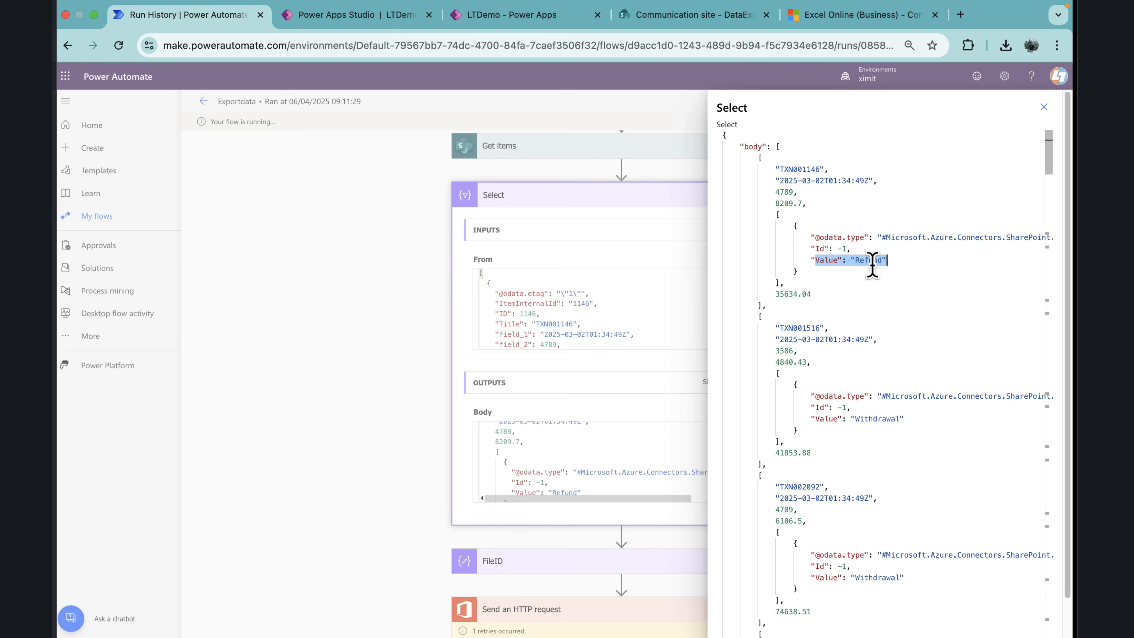
Step: Check the column type of Transaction_Type in the SharePoint DataExport list without changing its settings
left_click(695, 16)
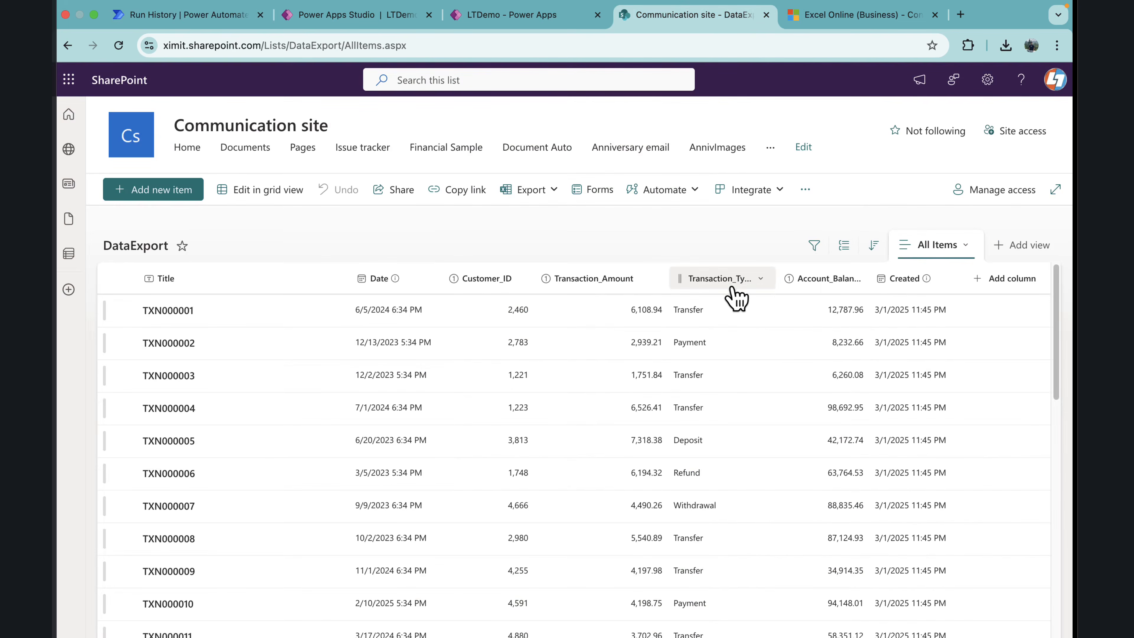
left_click(763, 284)
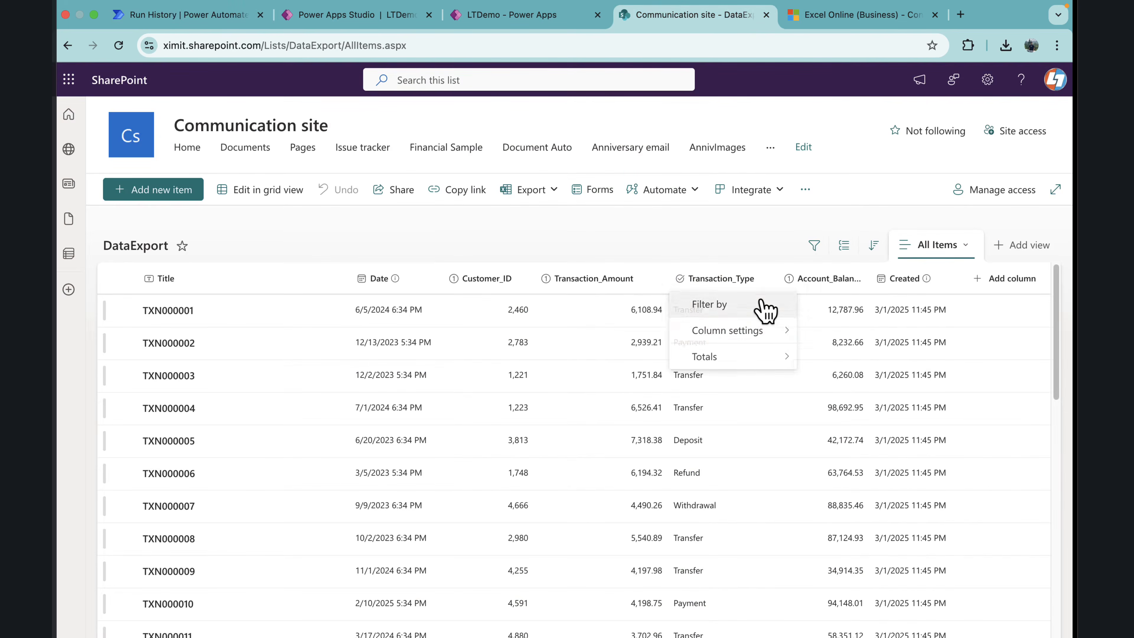
left_click(811, 333)
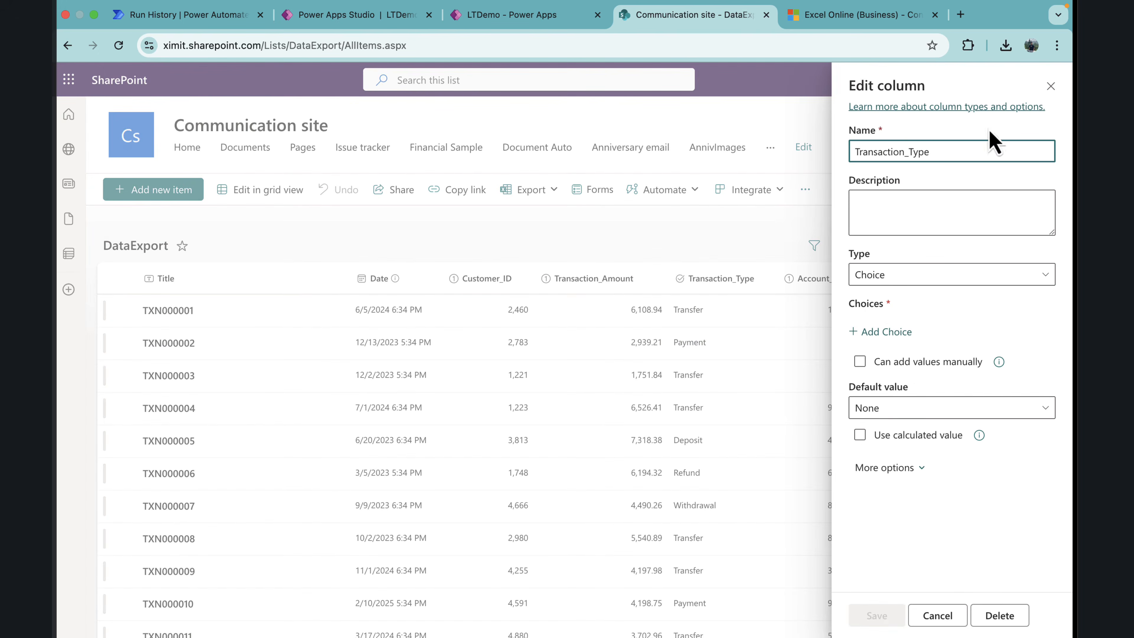
left_click(1050, 86)
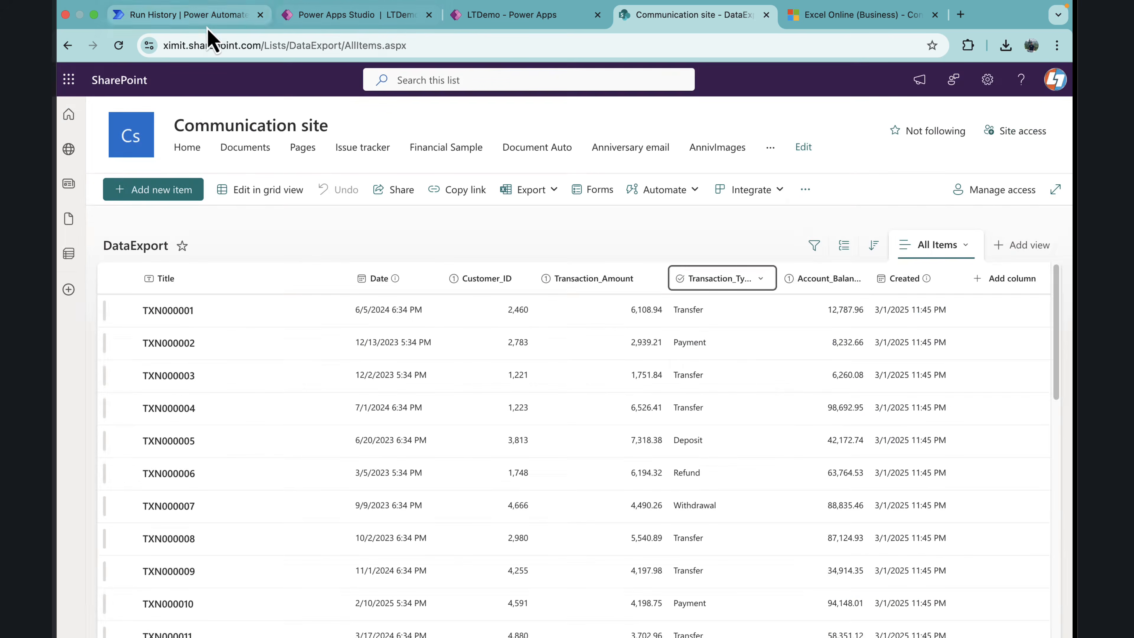
Step: Return to Power Apps Studio, end the app preview and open the Exportdata flow for editing
left_click(209, 15)
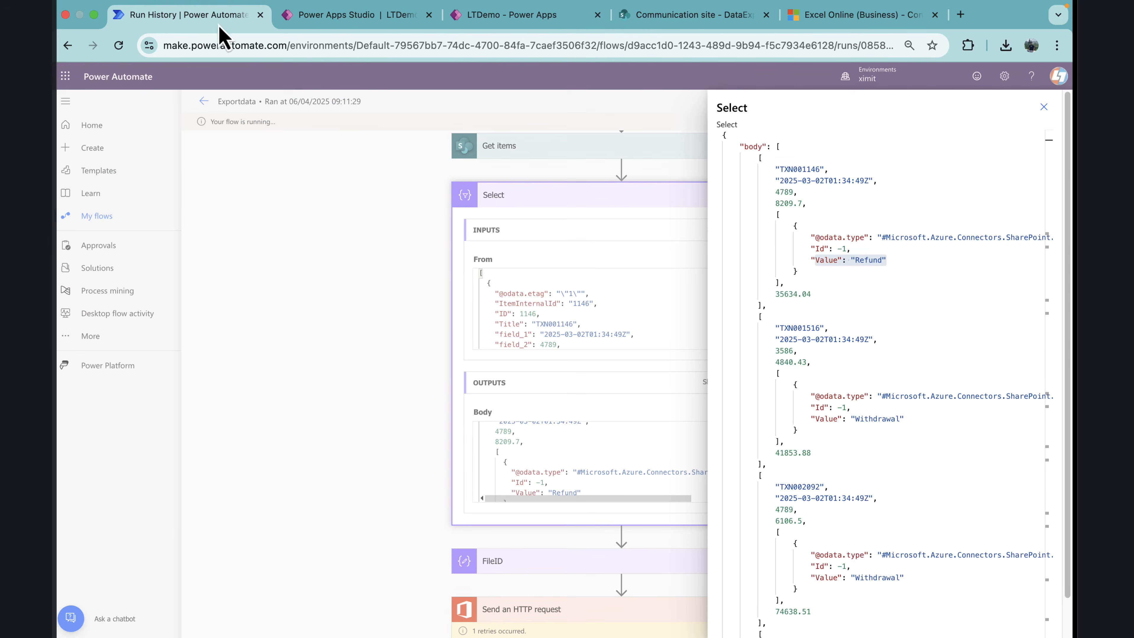
left_click(329, 18)
left_click(1043, 117)
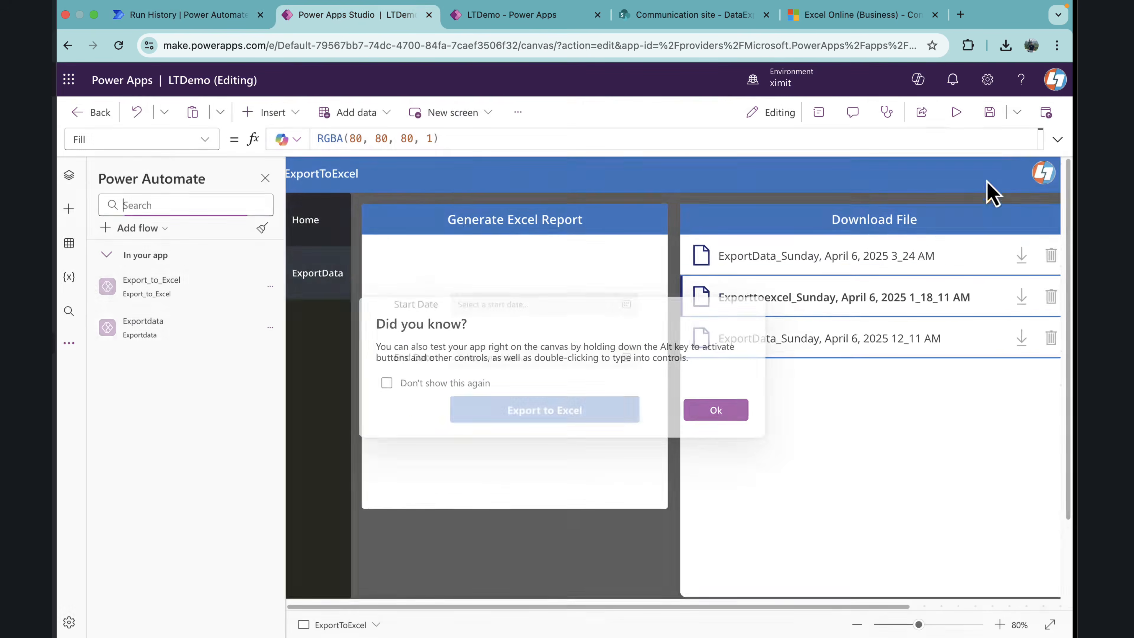
left_click(728, 412)
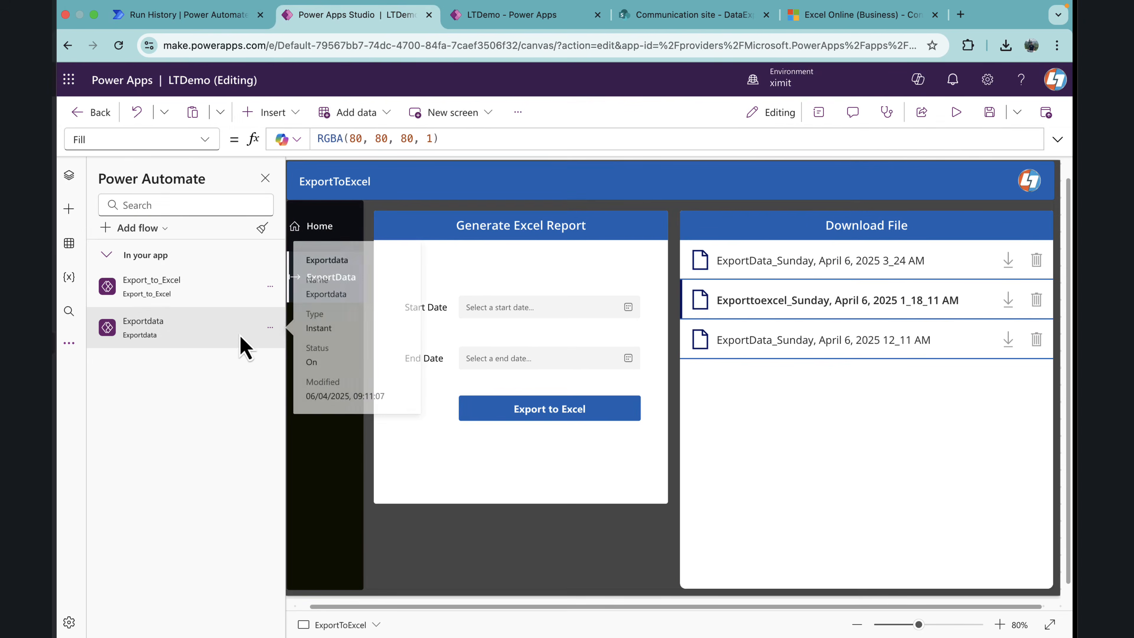
left_click(271, 327)
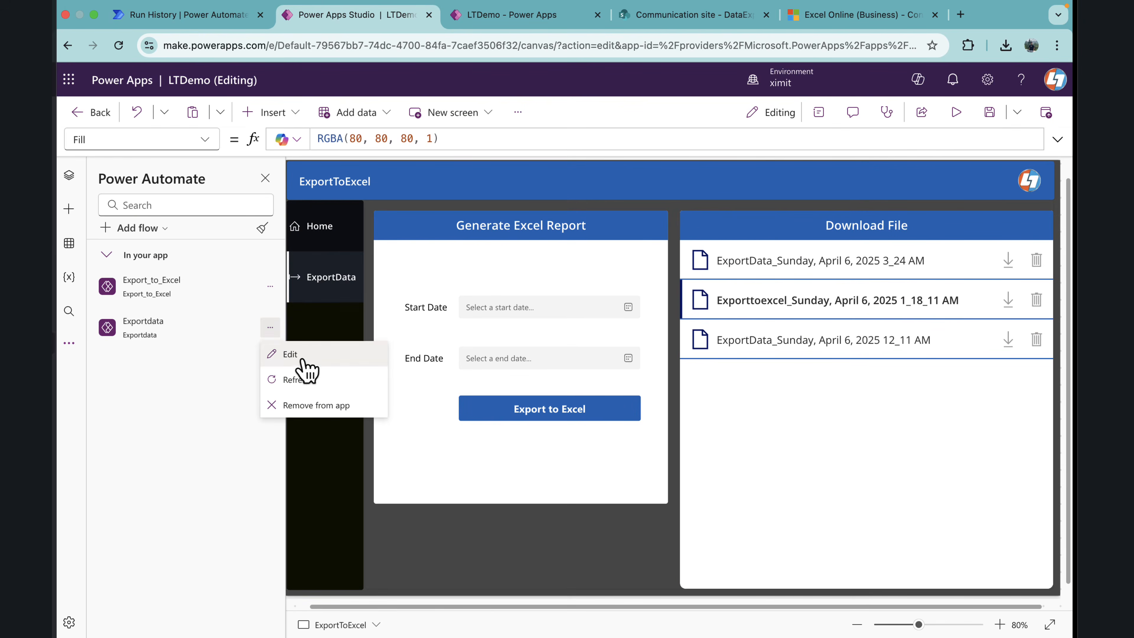
left_click(295, 354)
Step: Remove Transaction_Type from the Select action's Map and begin an item() expression in its place
scroll(526, 417, "down", 5)
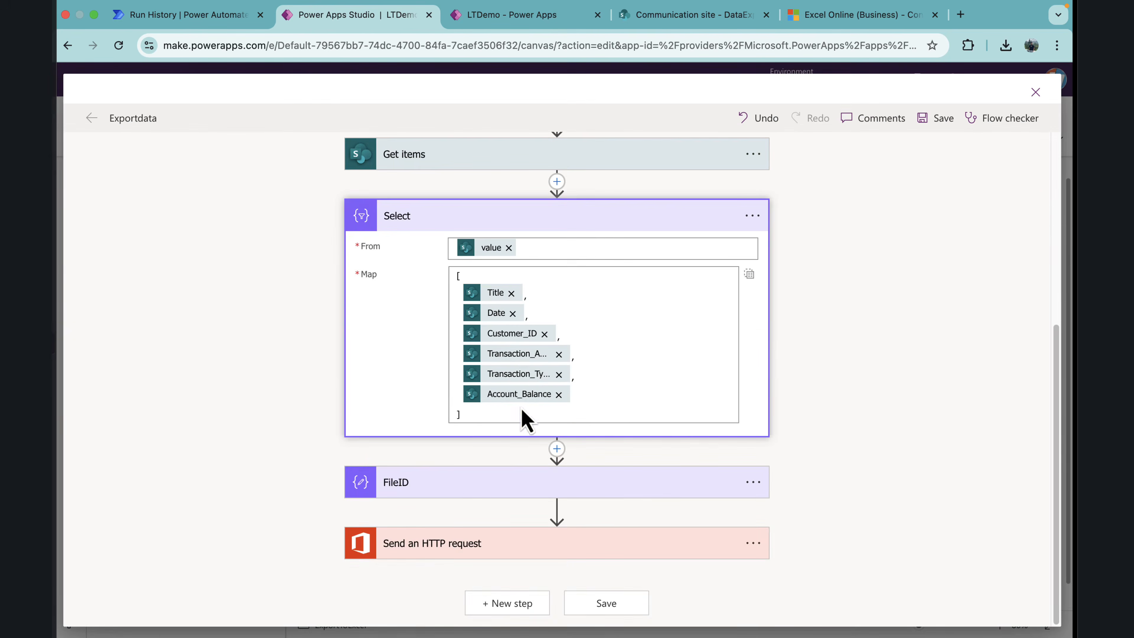
left_click(558, 374)
left_click(891, 495)
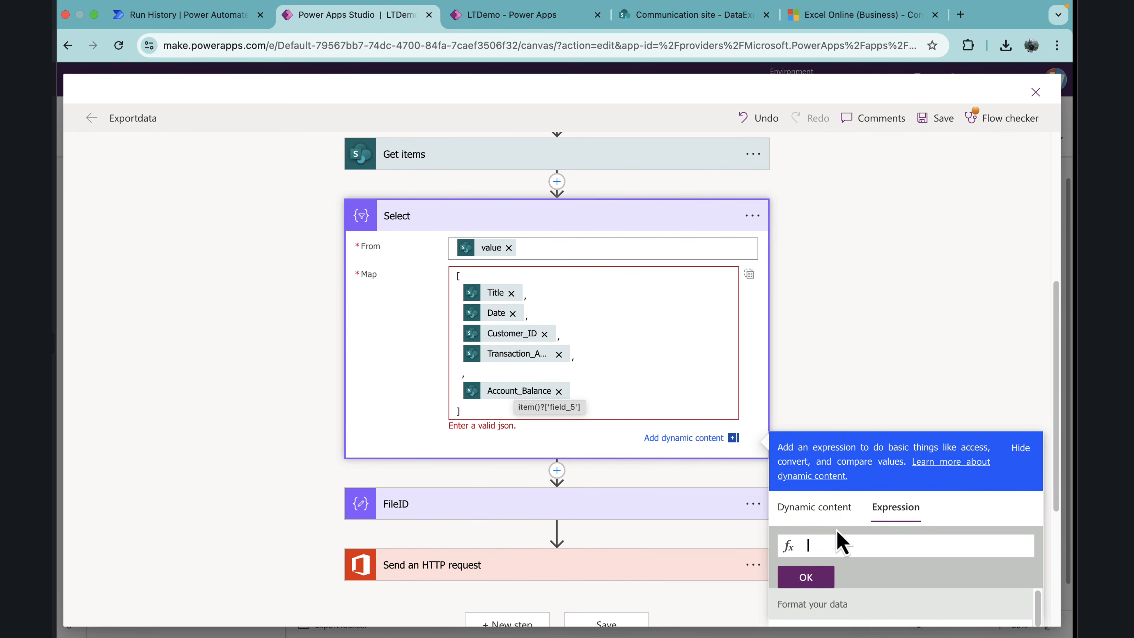
type("item()?['field_4")
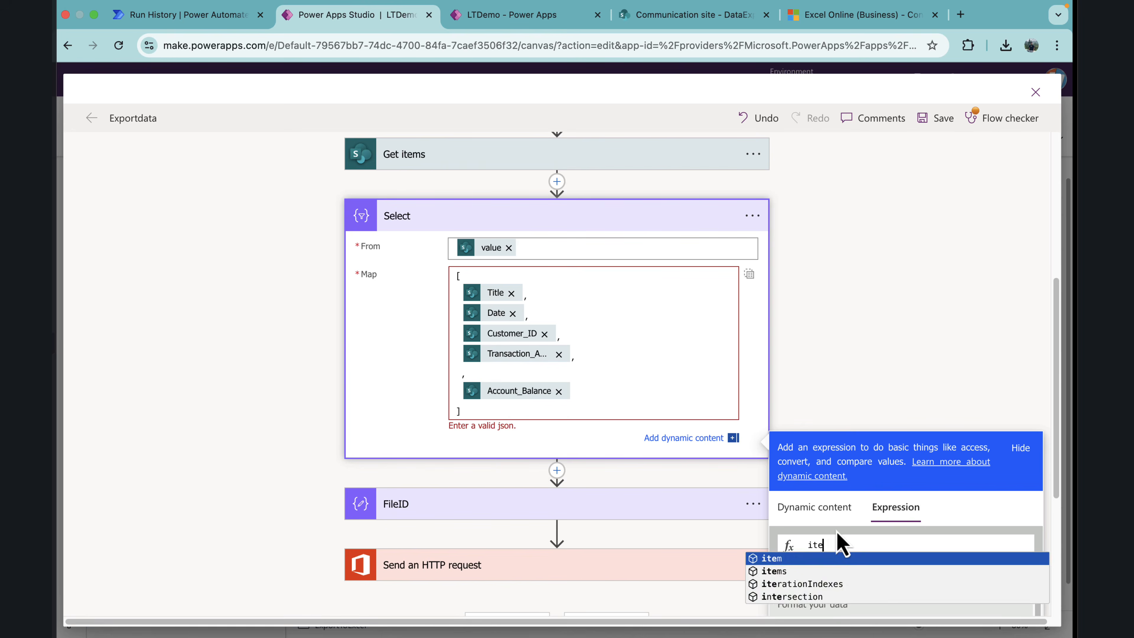
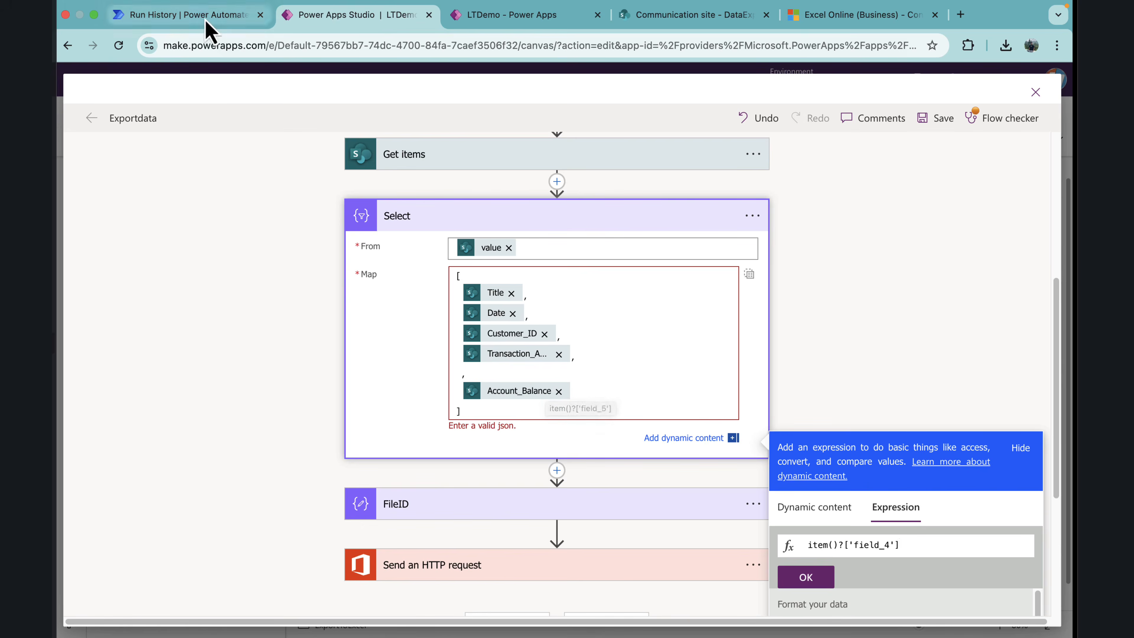
Step: Go back to the flow's run details and check which property of the first record's transaction type holds the plain value
left_click(237, 15)
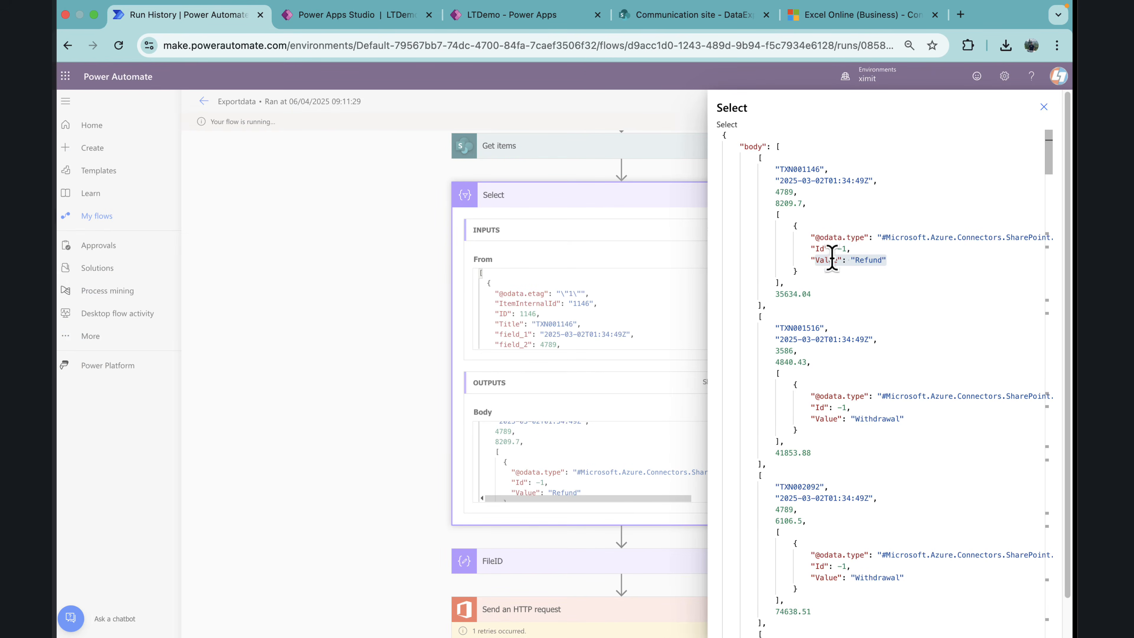
left_click(882, 271)
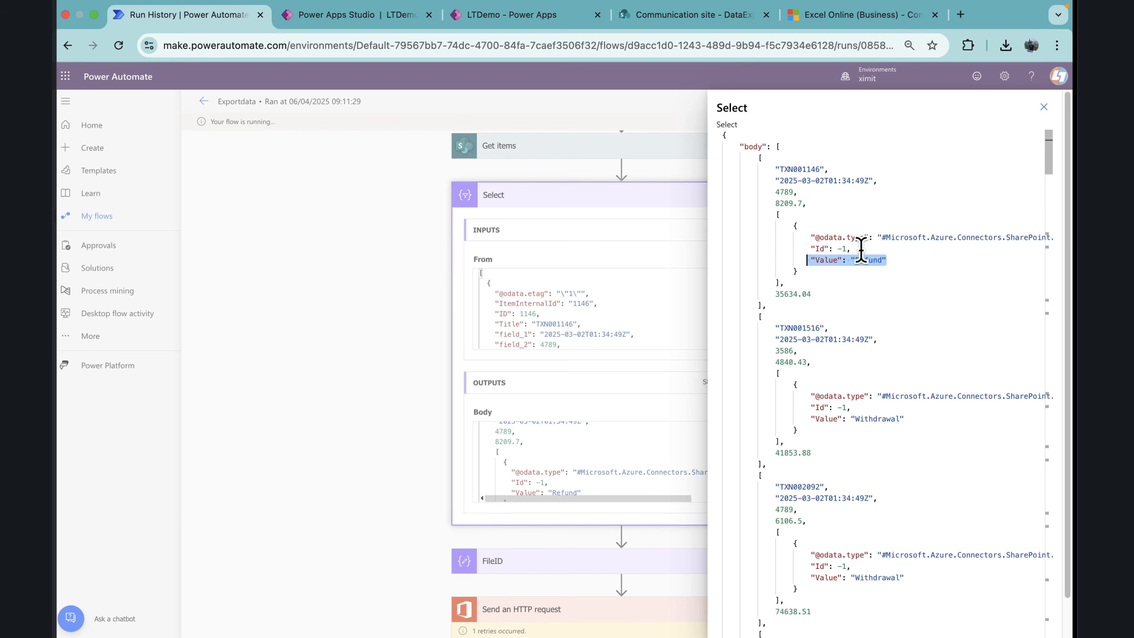
left_click_drag(855, 249, 792, 236)
Step: Back in Power Apps Studio, insert item()?['field_4']?[0]?['Value'] into the Select Map, and save and close the flow
left_click(410, 15)
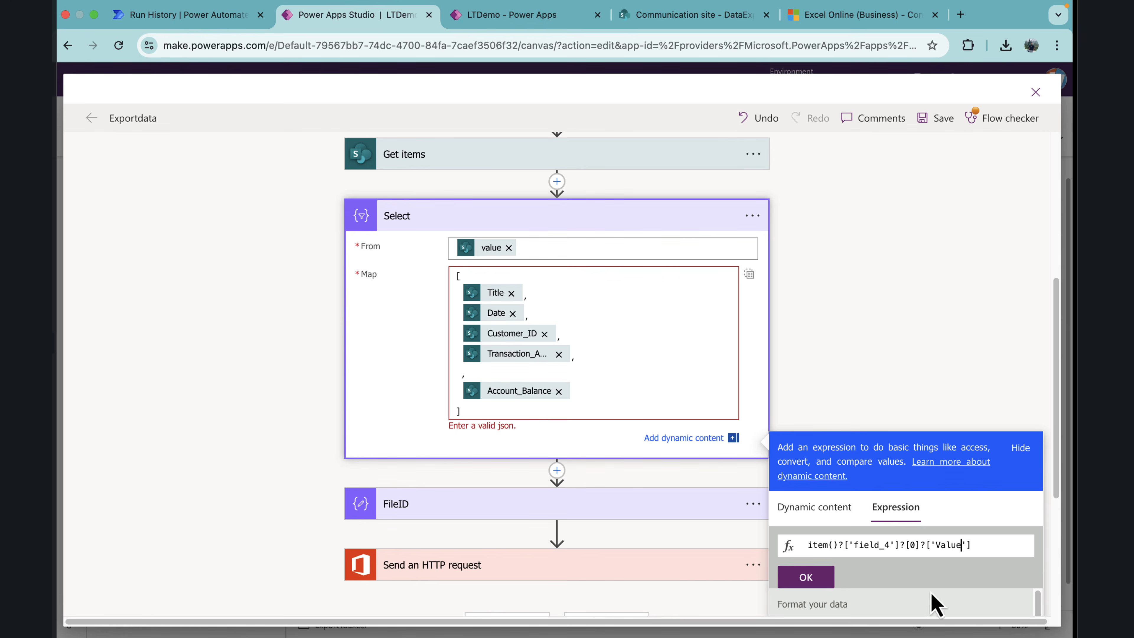
left_click(826, 583)
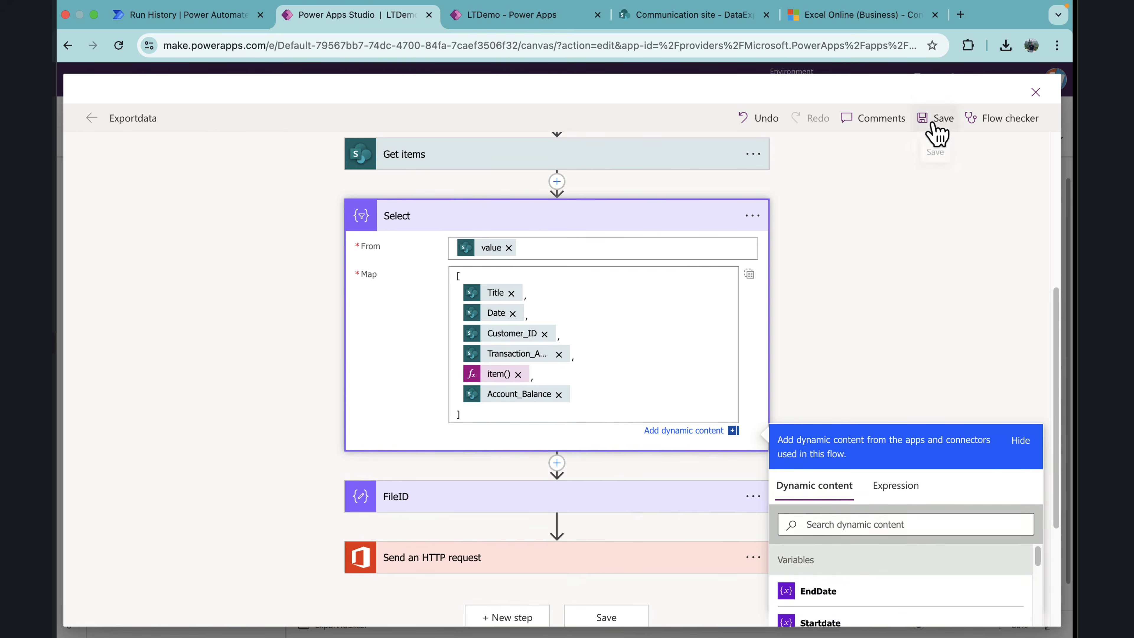
left_click(937, 134)
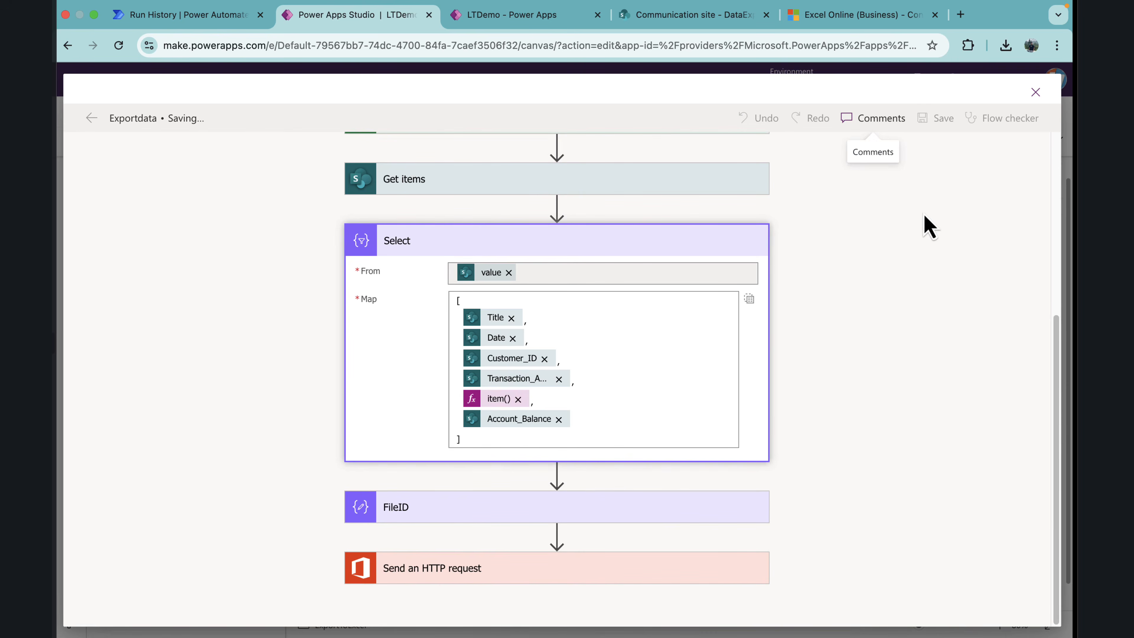
left_click(1035, 94)
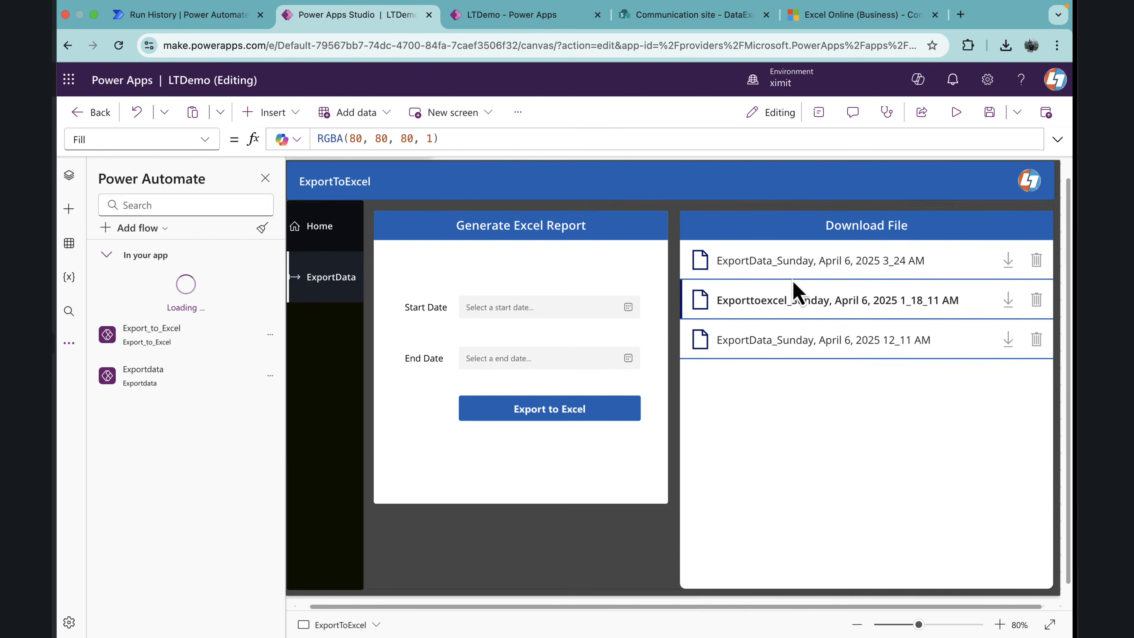
Step: Preview the app and export the data from 3/1/2025 to 4/6/2025 to Excel
left_click(956, 112)
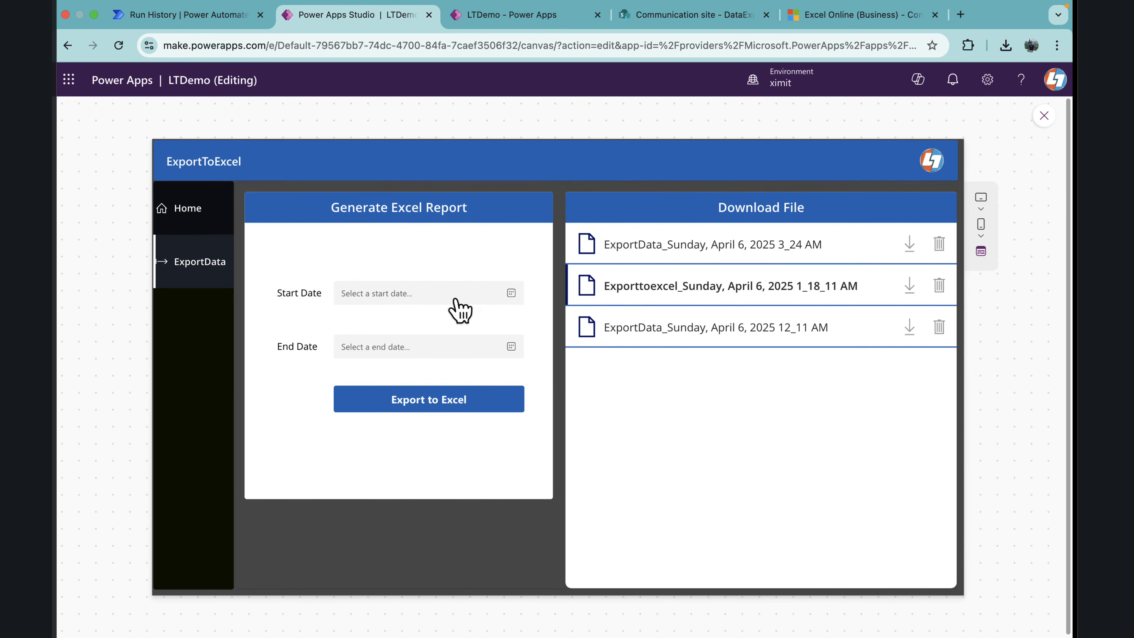
left_click(458, 295)
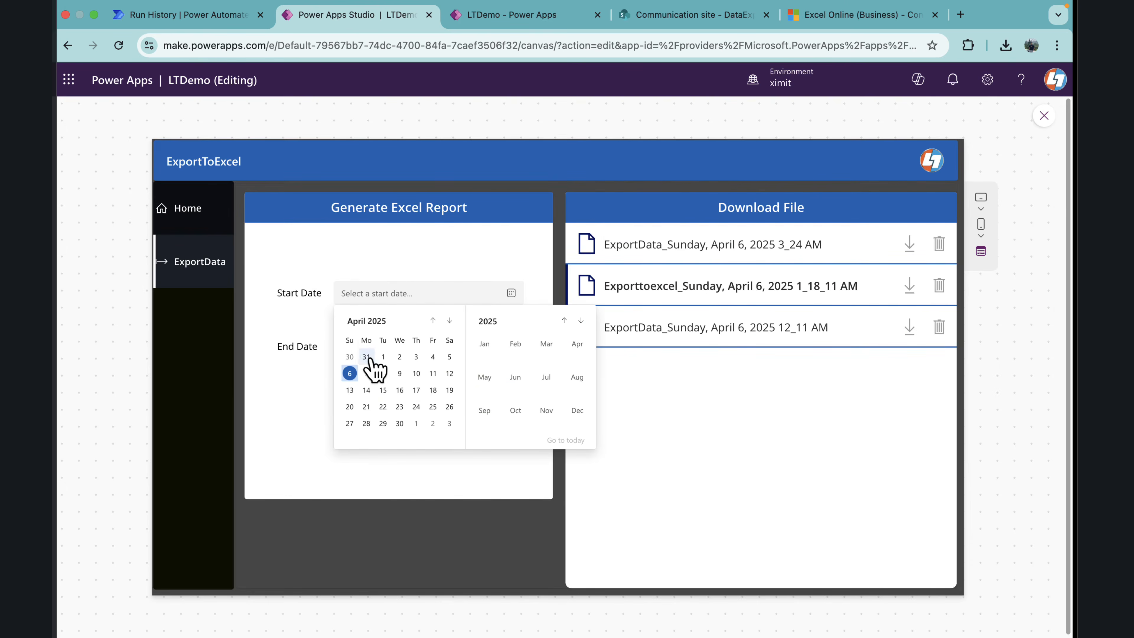
left_click(433, 320)
left_click(449, 357)
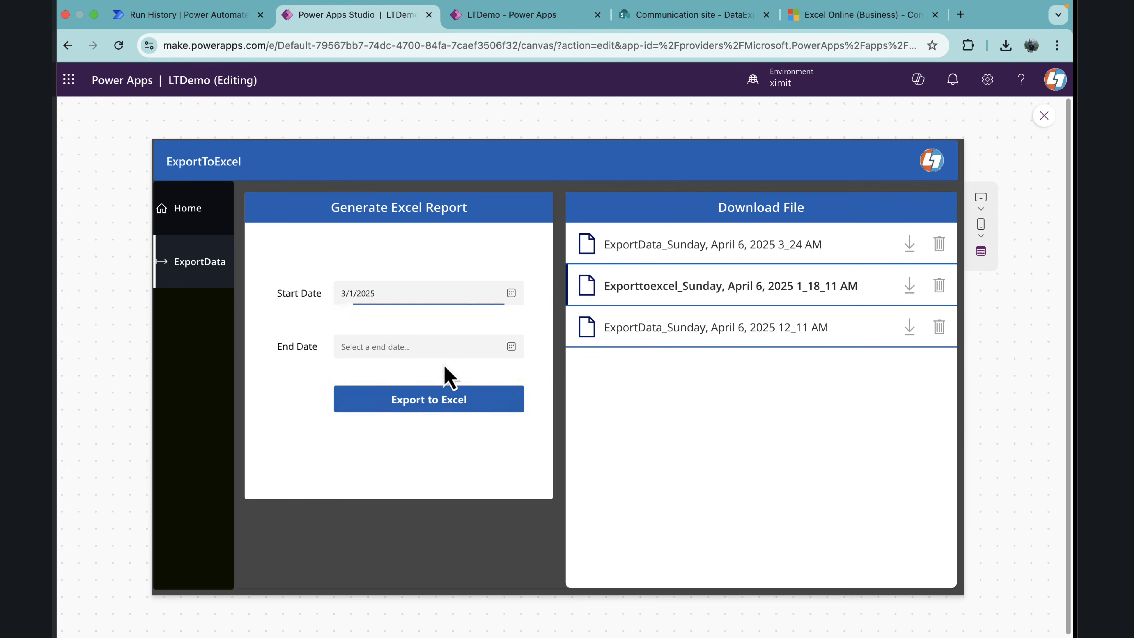
left_click(399, 350)
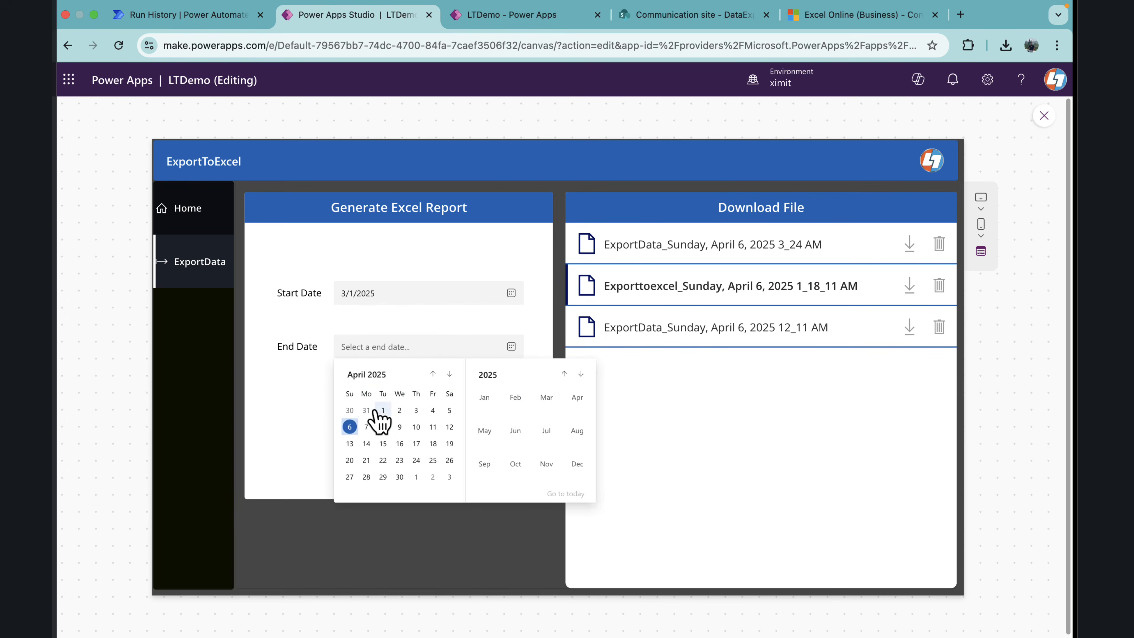
left_click(352, 428)
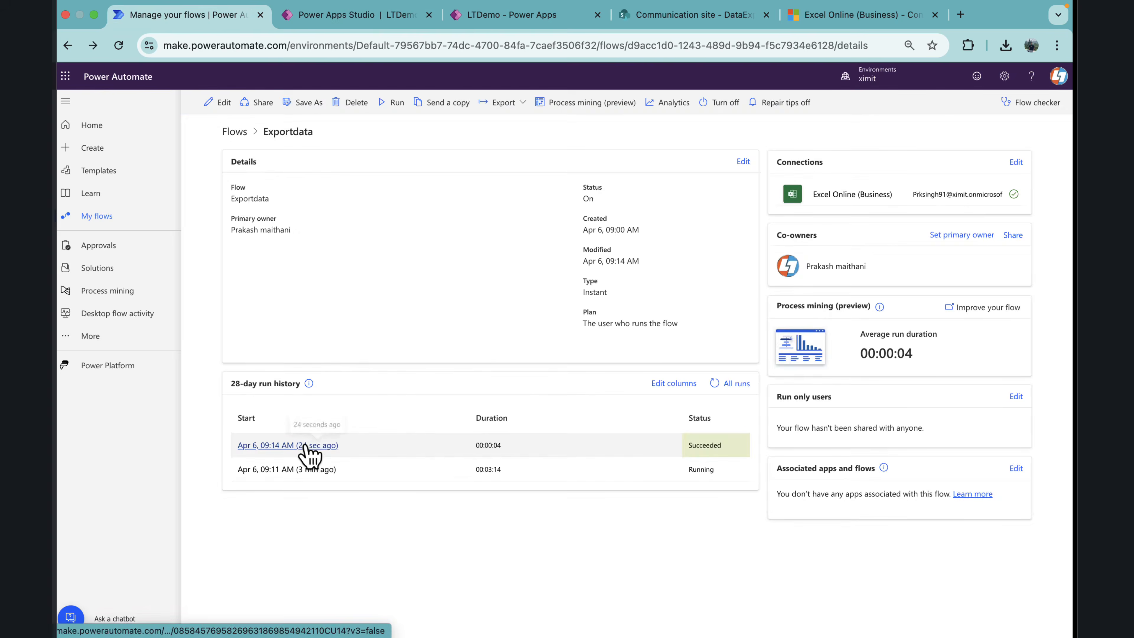
Step: In the Exportdata run history, open the newest run and examine the raw Select outputs and the Send an HTTP request details
left_click(305, 444)
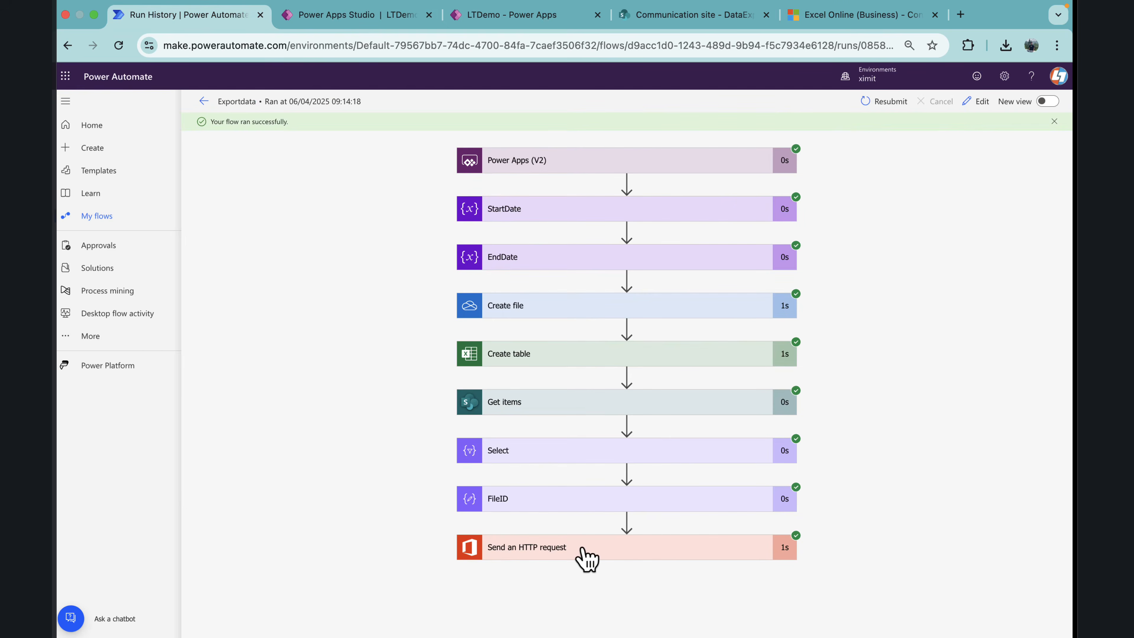
left_click(544, 451)
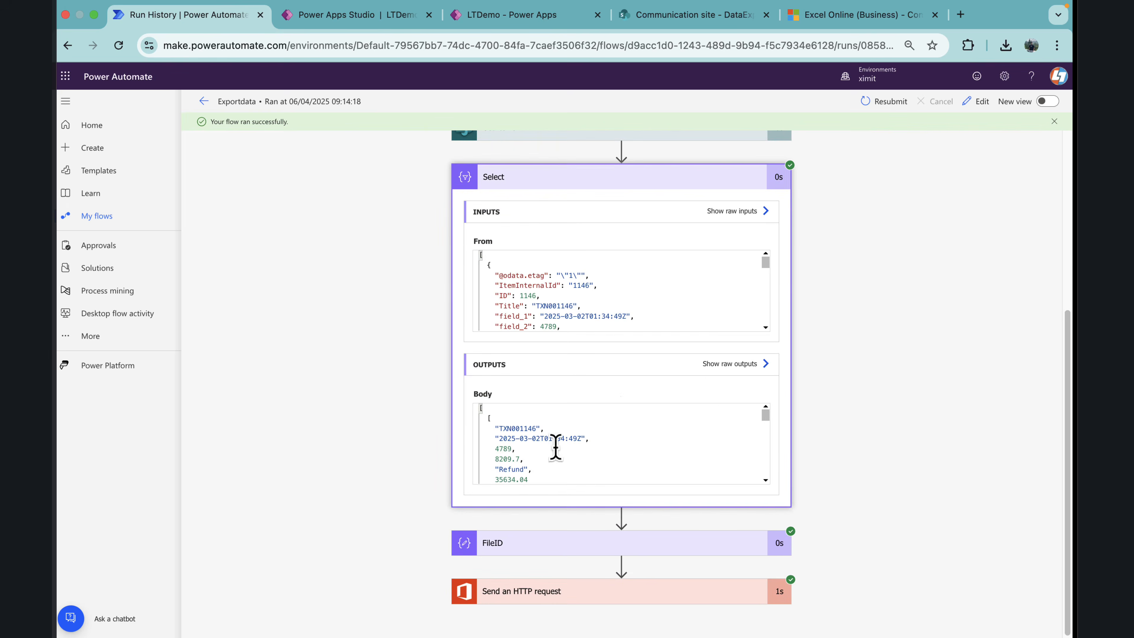
left_click(732, 364)
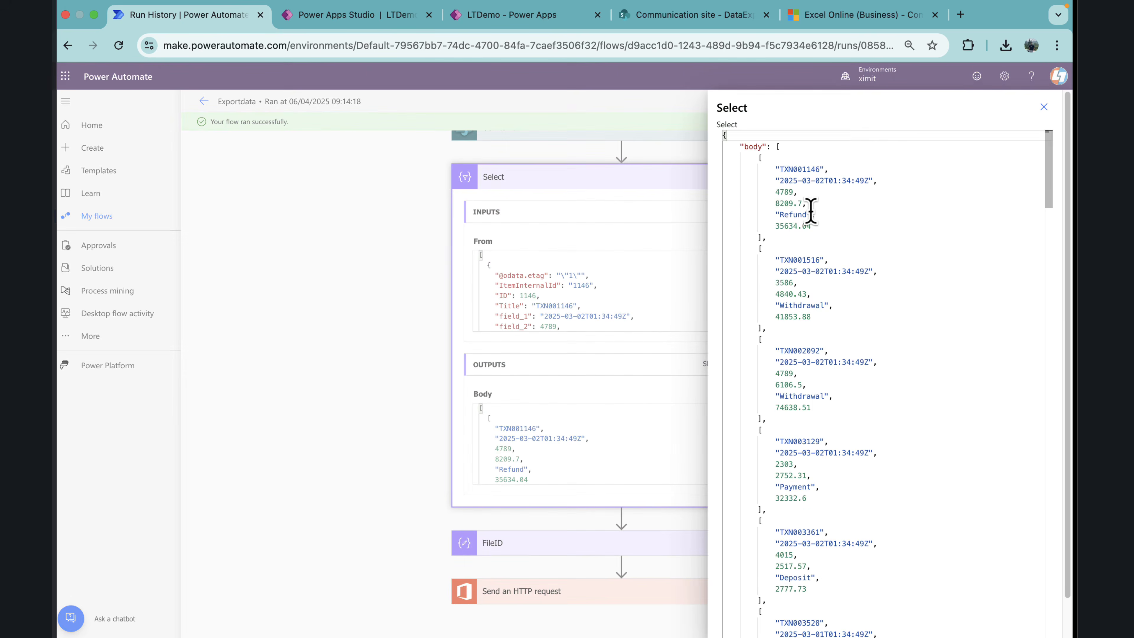
left_click_drag(815, 215, 773, 214)
left_click(1044, 106)
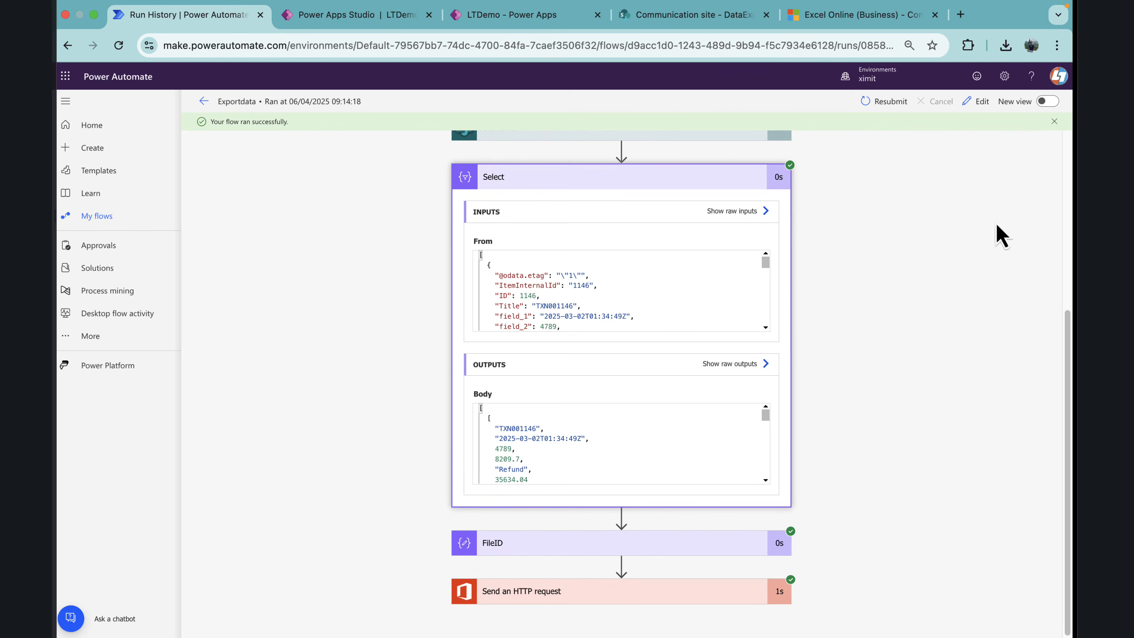
left_click(569, 593)
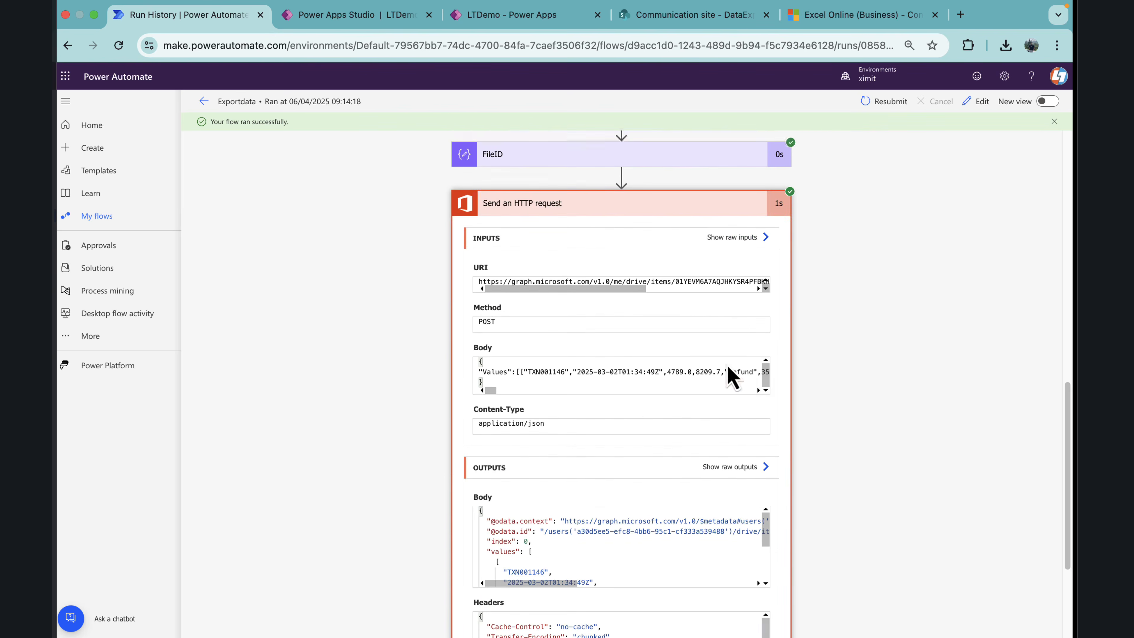
left_click(1054, 121)
Step: Return to Power Apps Studio and open the Exportdata flow for editing
left_click(349, 14)
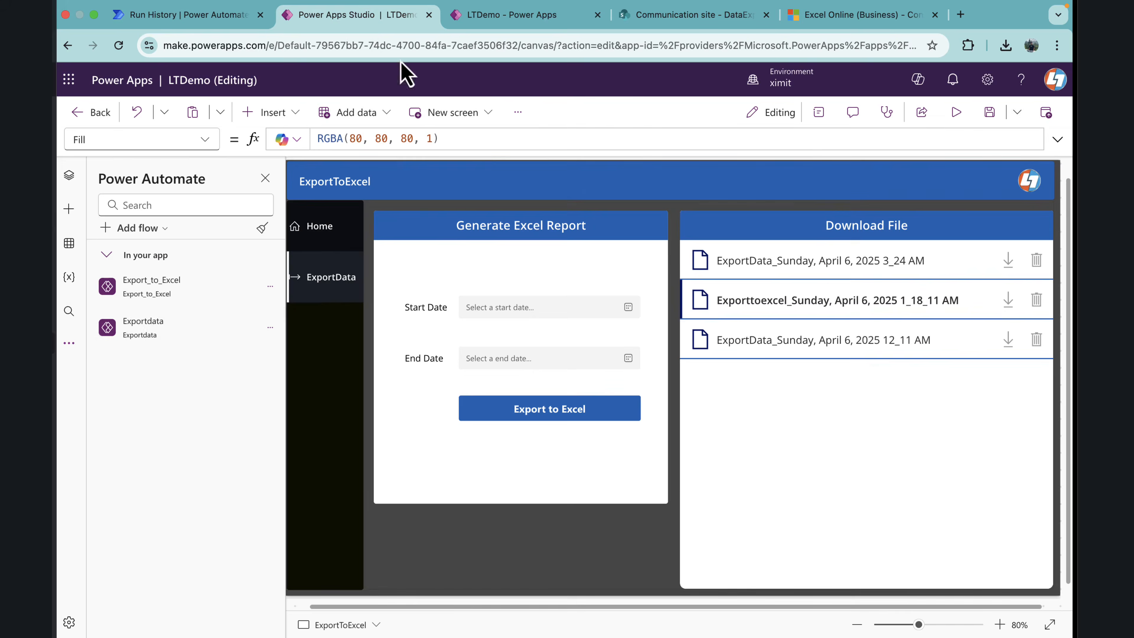
left_click(271, 329)
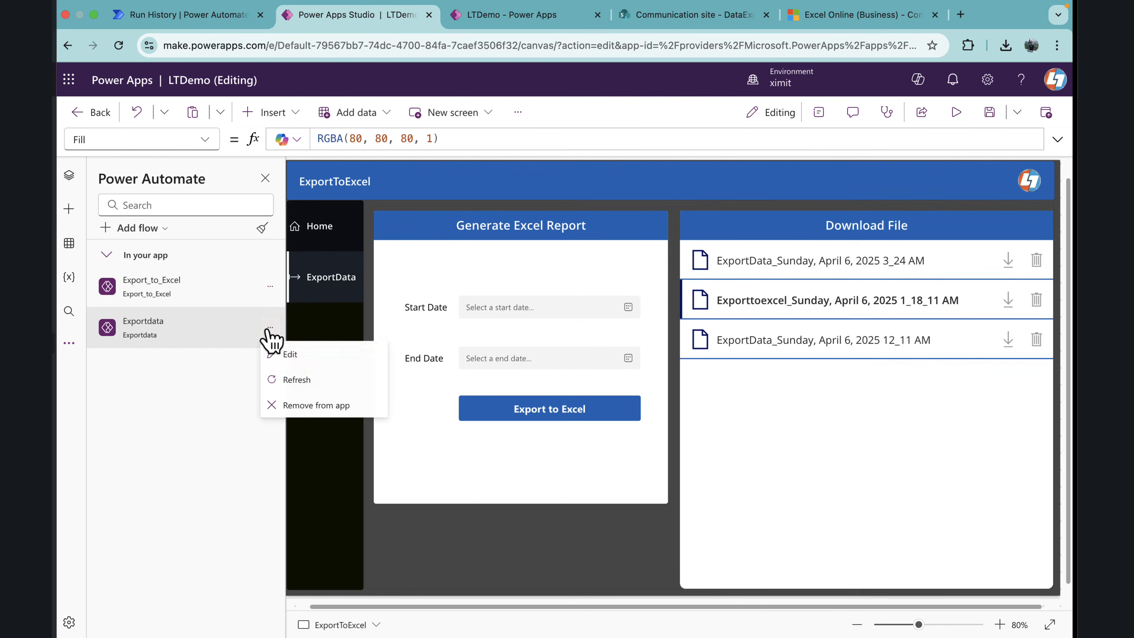
left_click(299, 357)
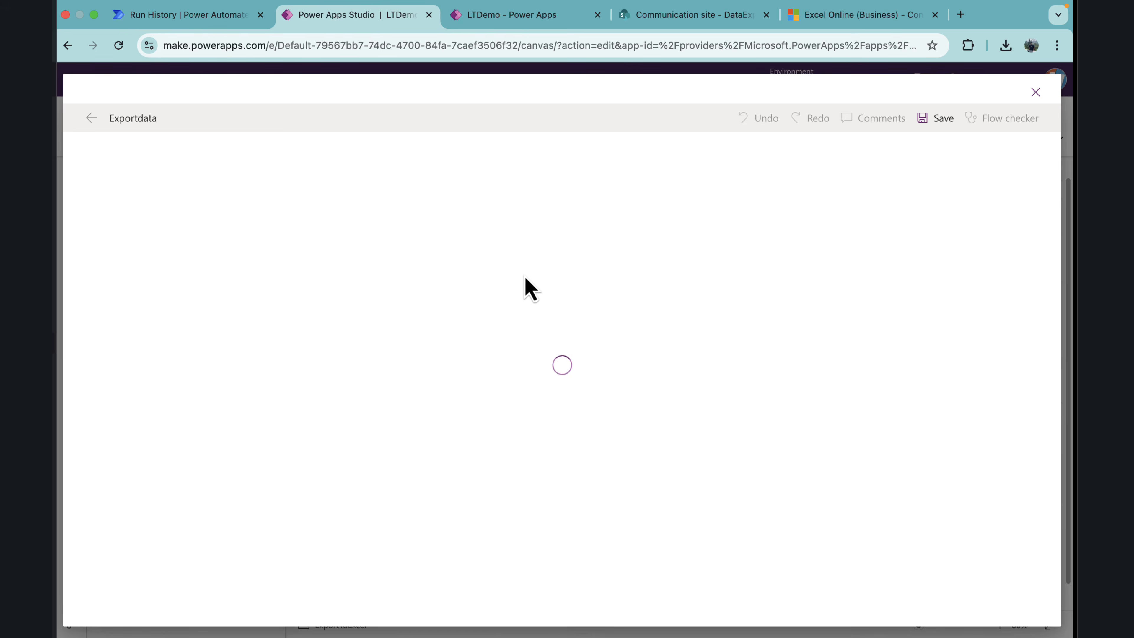
Step: Add a Delay action after Send an HTTP request with a count of 2 and choose its unit
scroll(536, 385, "down", 5)
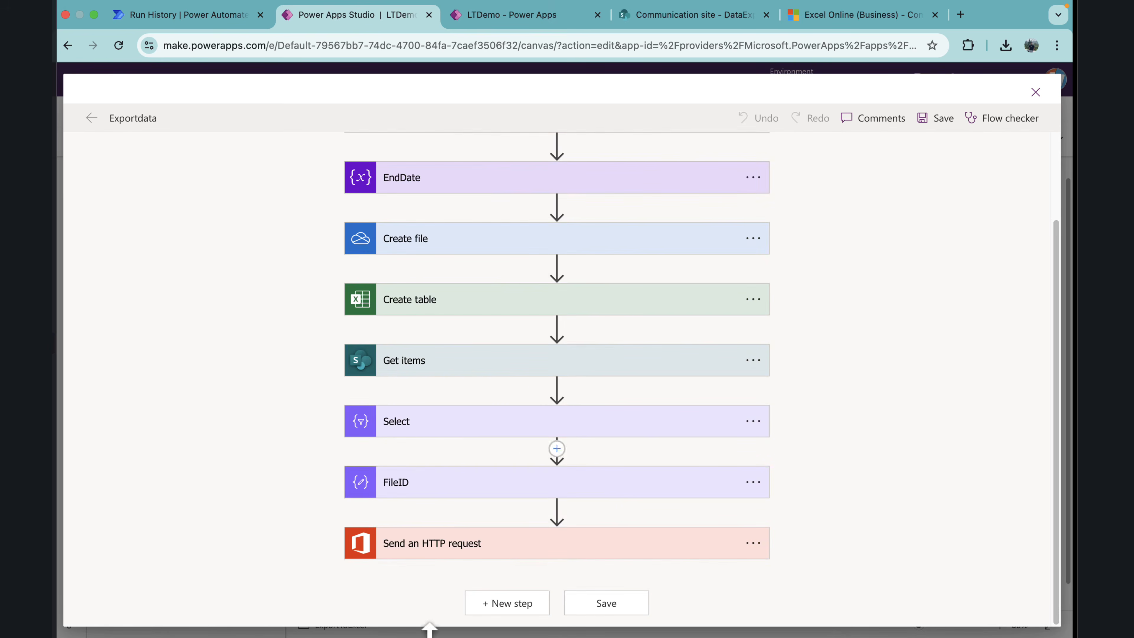
left_click(509, 605)
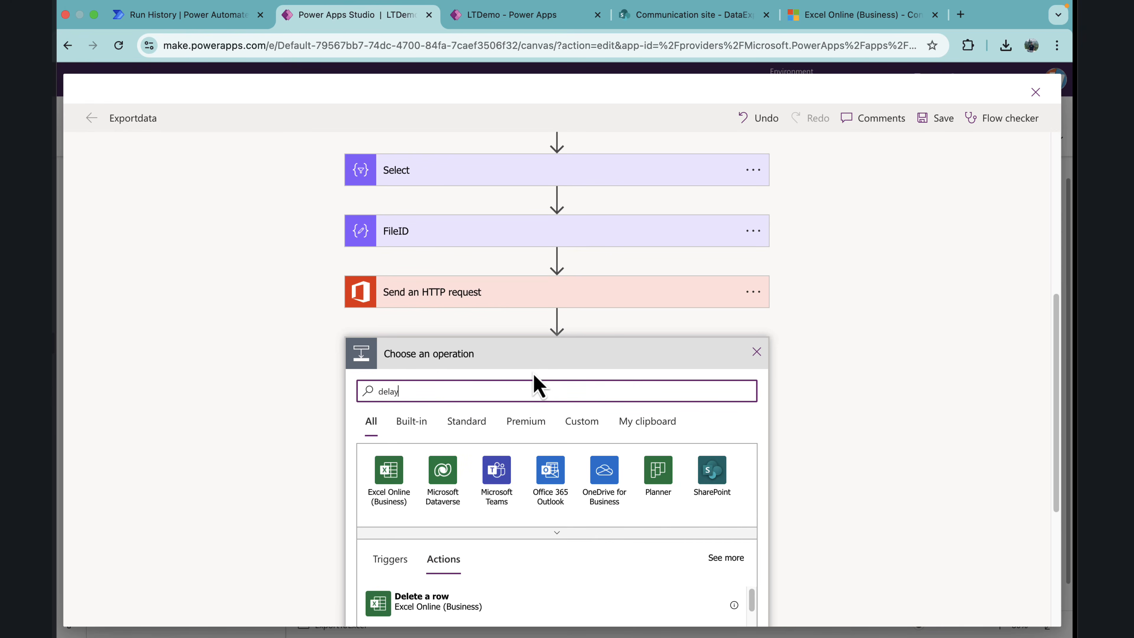
left_click(426, 606)
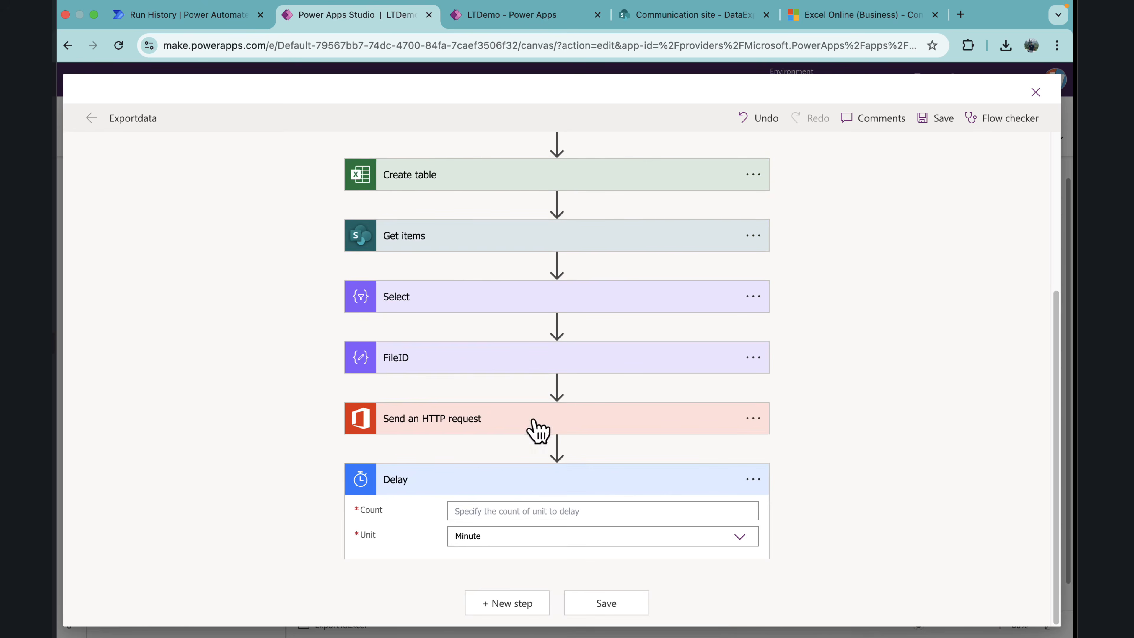
left_click(483, 510)
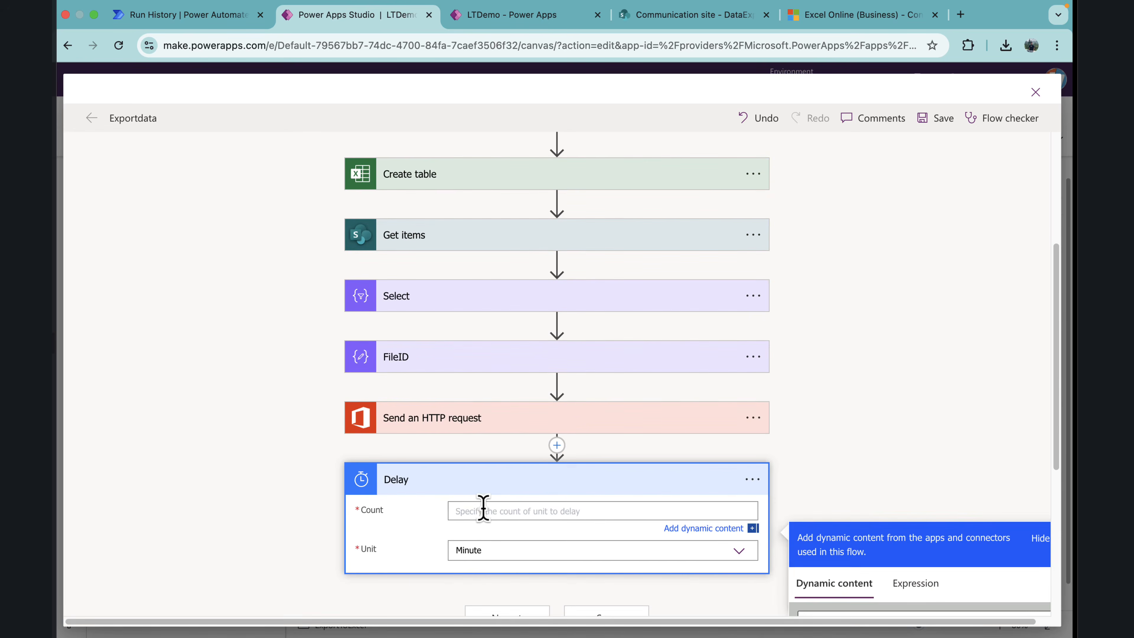
left_click(487, 544)
scroll(481, 612, "down", 2)
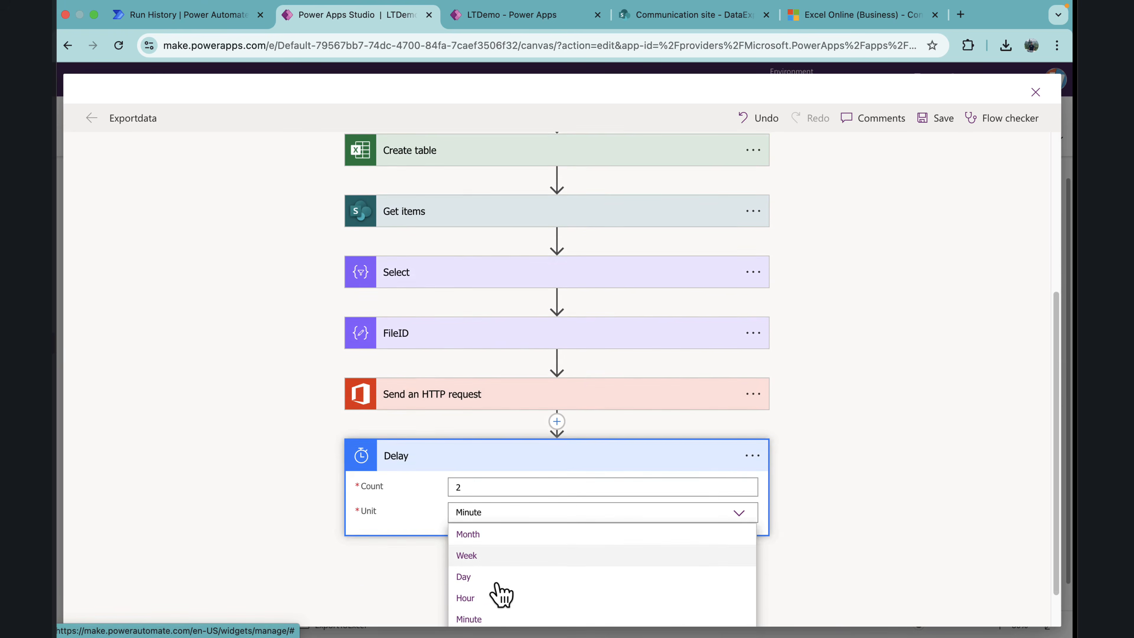
left_click(474, 610)
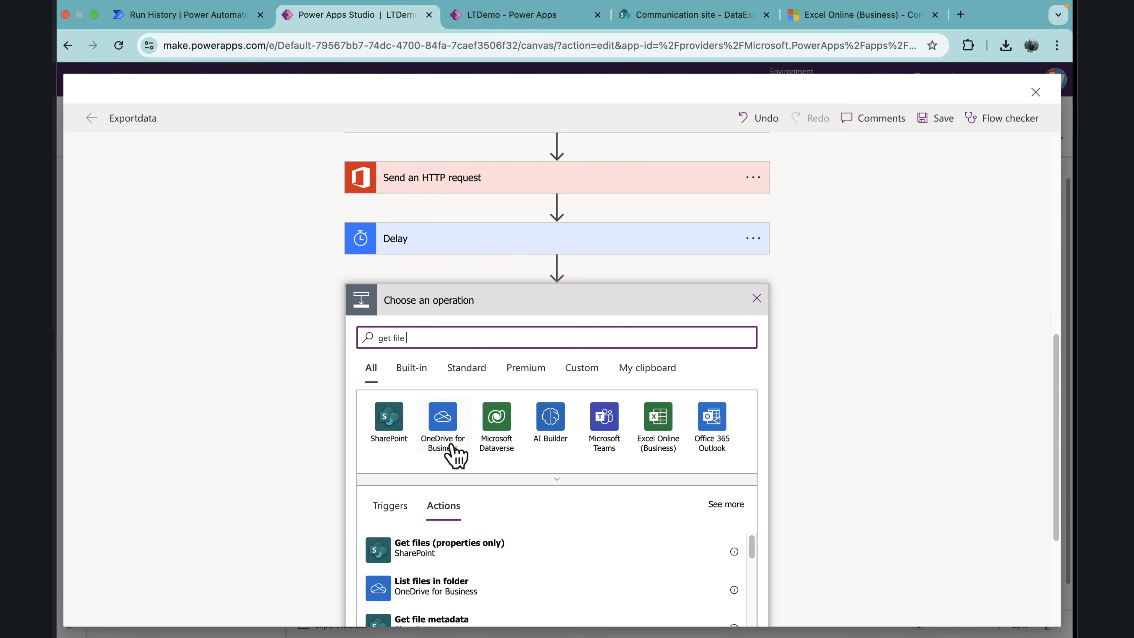
Step: Add the OneDrive for Business Get file content action after Delay, with File set to the Id from Create file
left_click(454, 451)
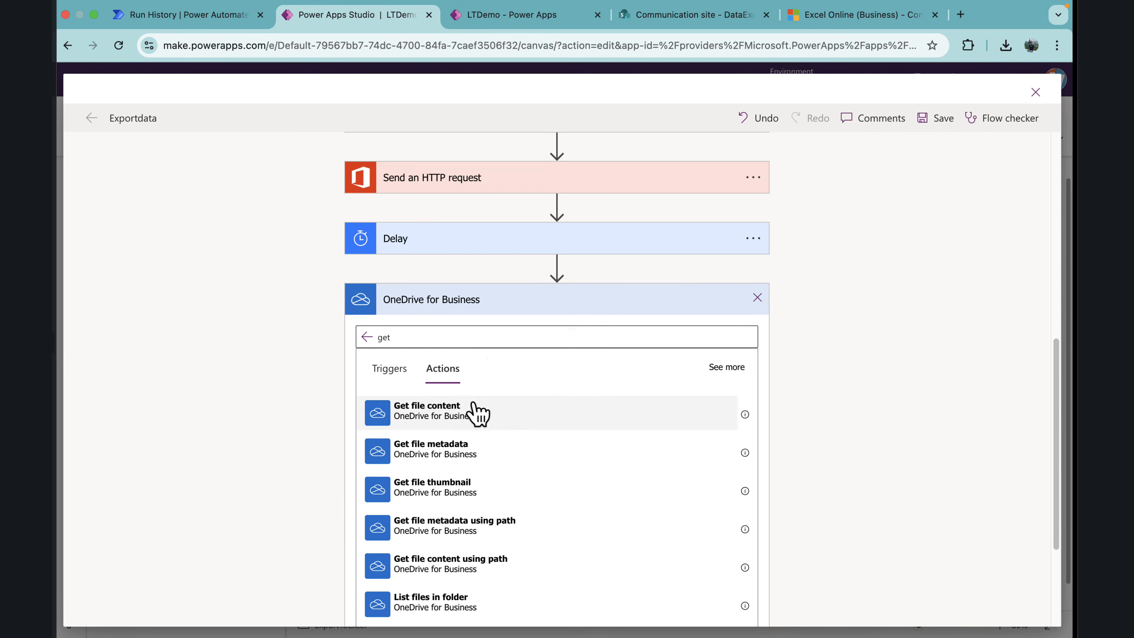
left_click(473, 413)
left_click(492, 514)
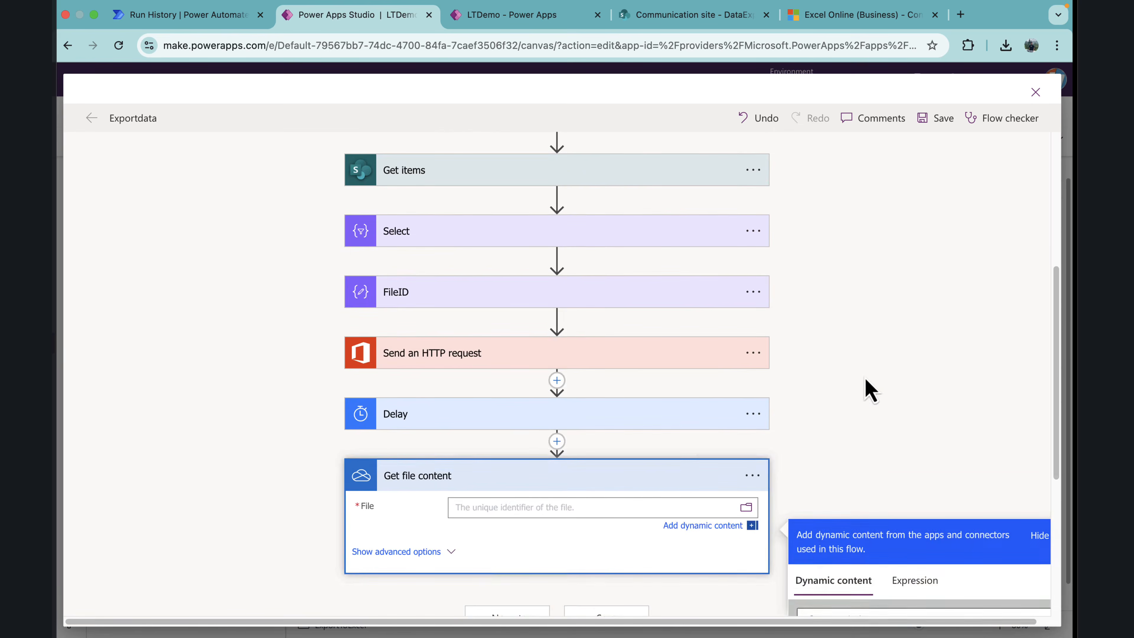
scroll(864, 514, "down", 1)
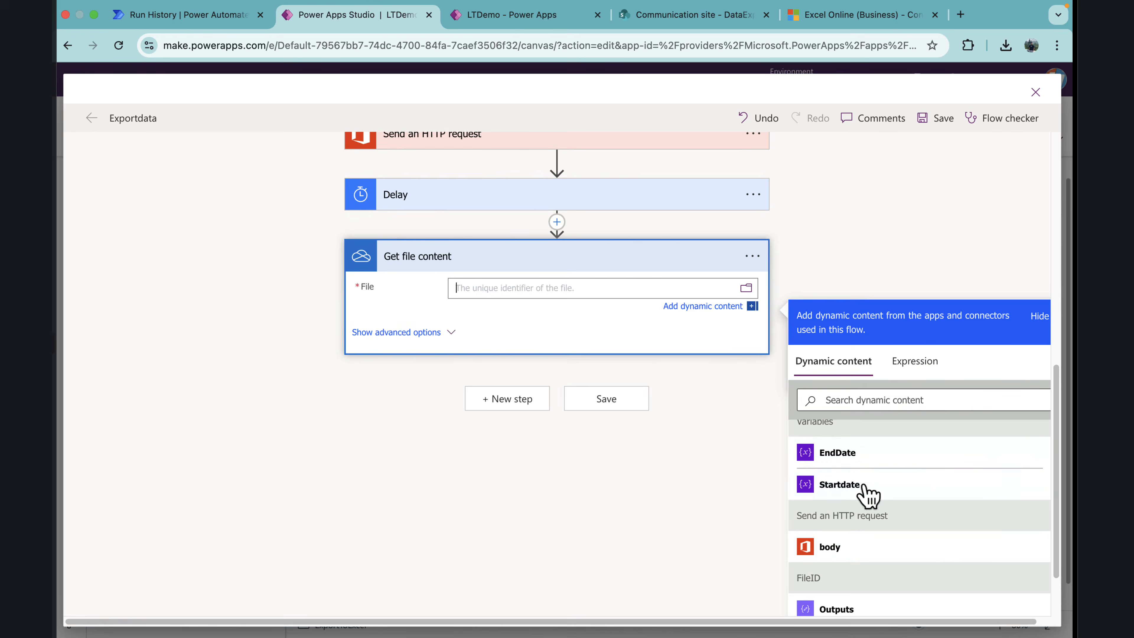
left_click(852, 400)
type("id")
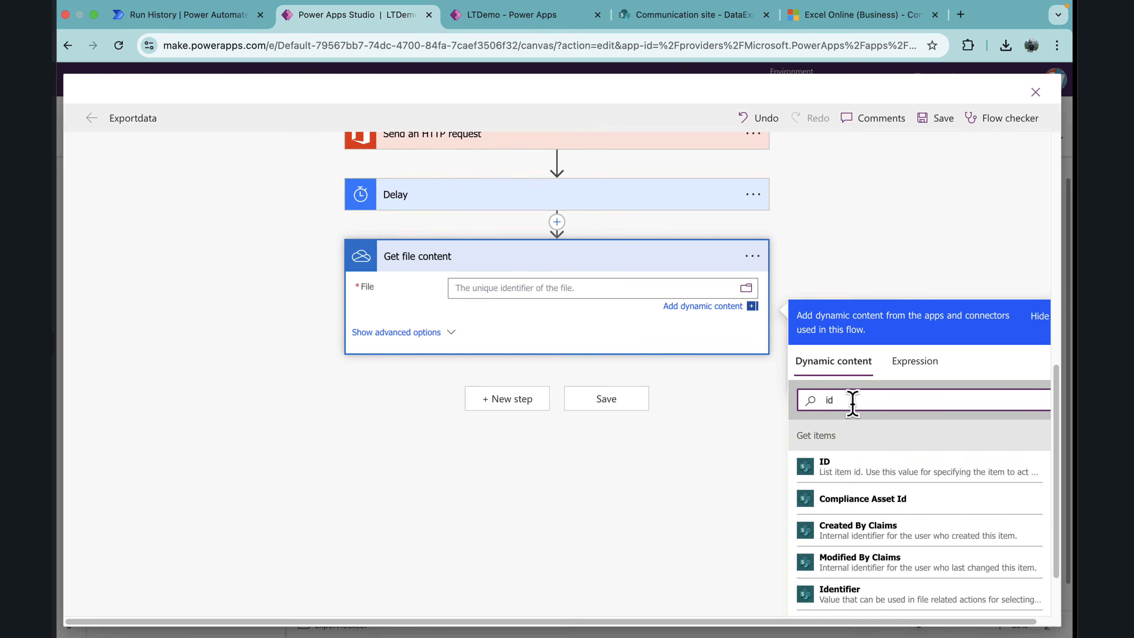
scroll(874, 481, "down", 4)
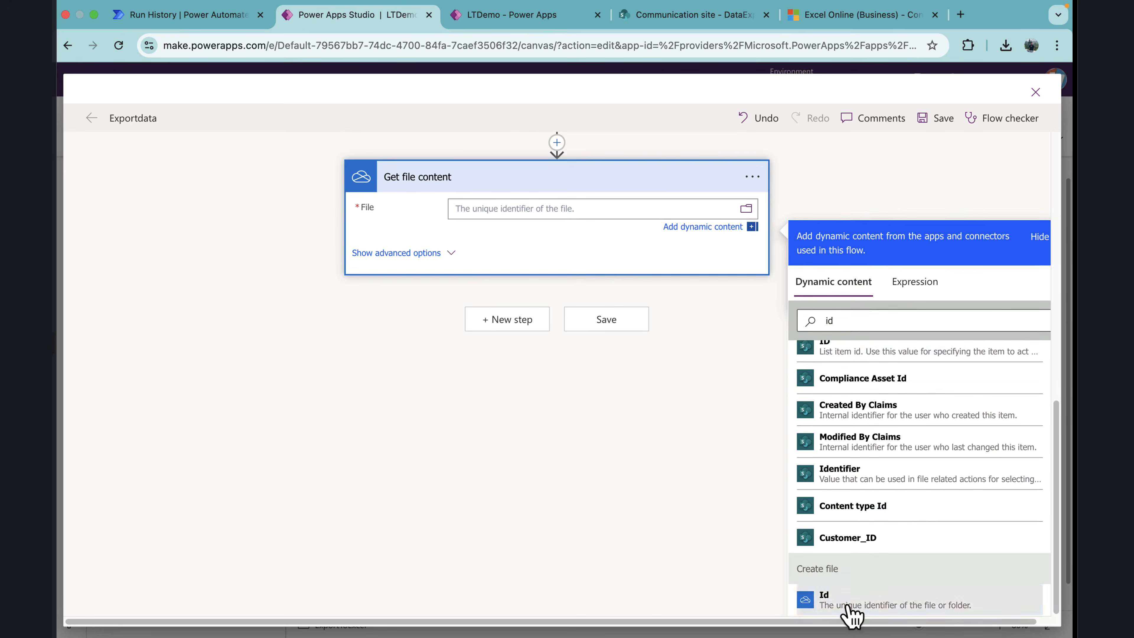
left_click(852, 617)
Step: Show the advanced options of Get file content, review the preceding flow actions and collapse the action
left_click(442, 256)
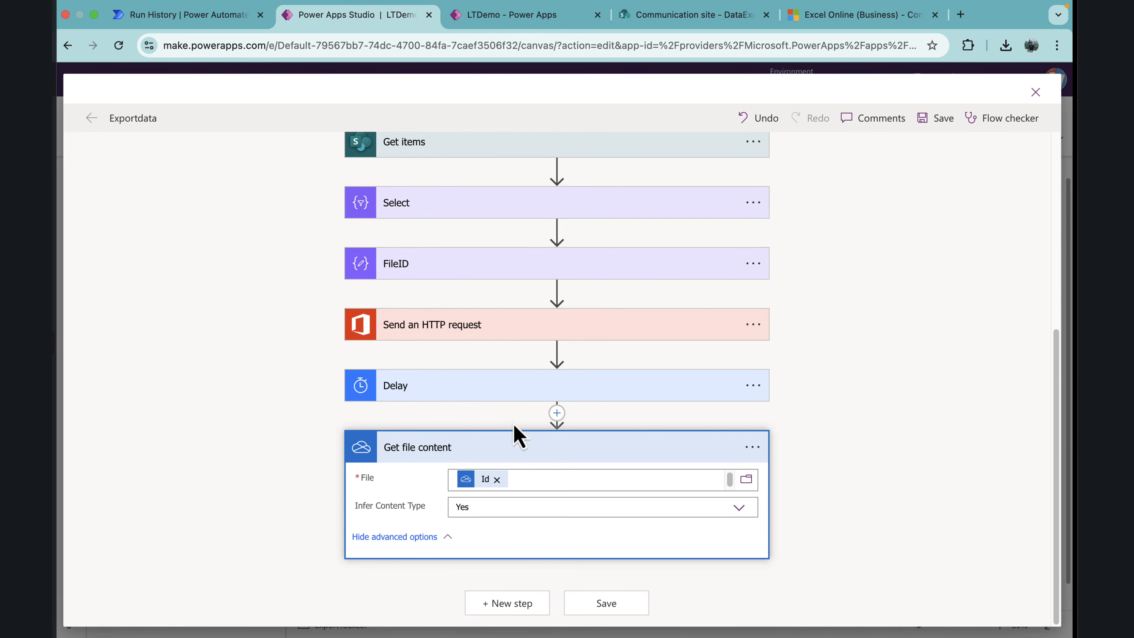
scroll(458, 277, "up", 4)
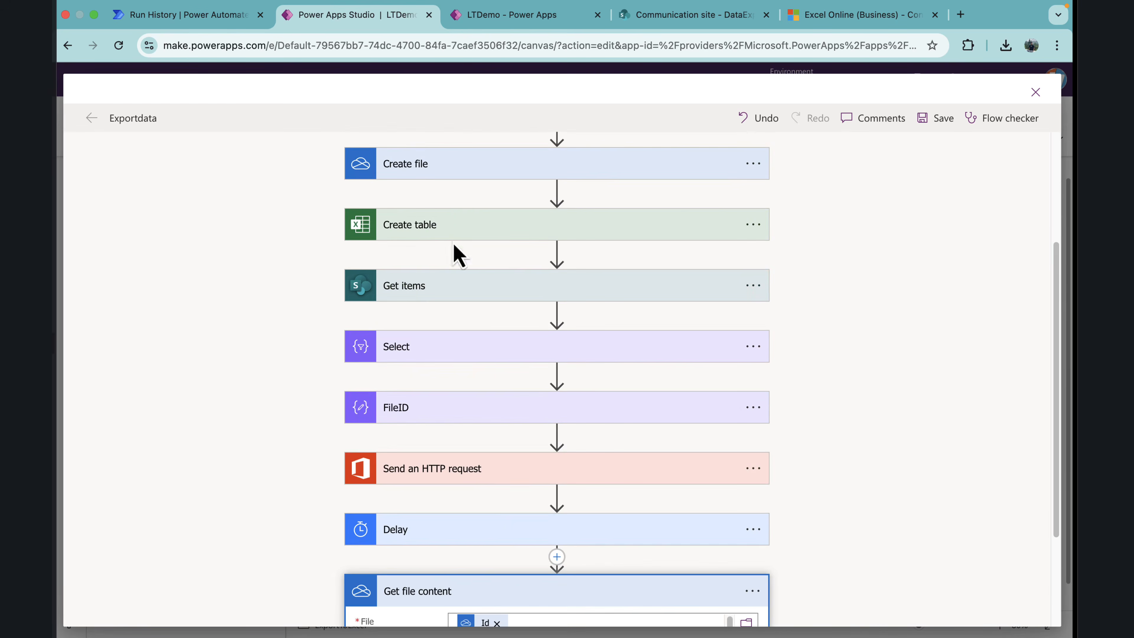
scroll(534, 342, "down", 3)
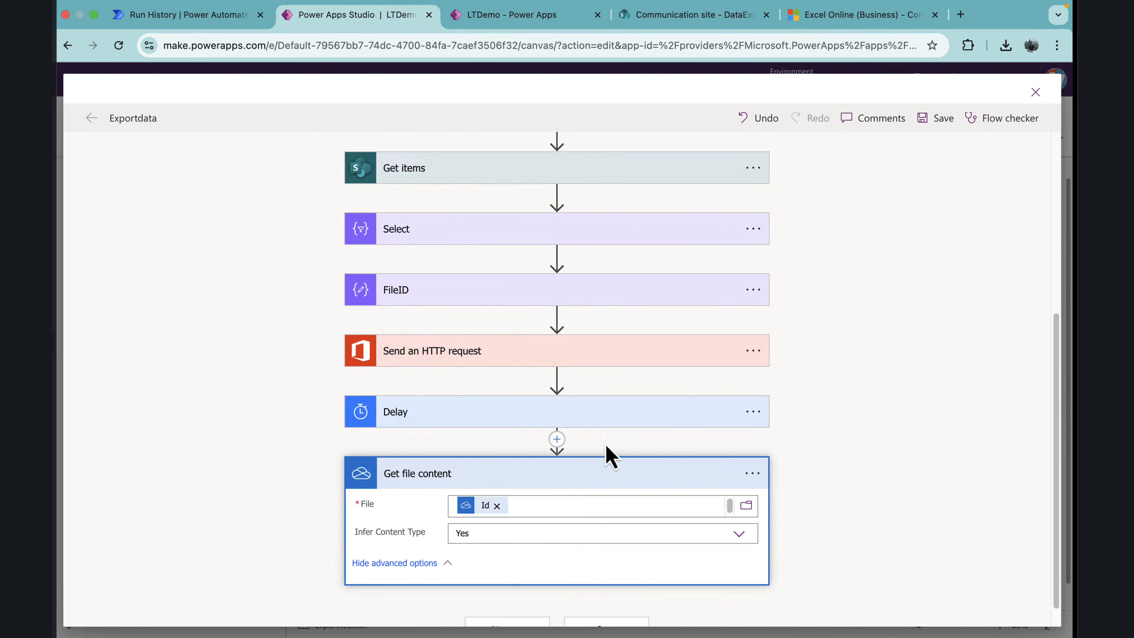
left_click(608, 469)
Step: Add the SharePoint Create file action after Get file content, with Site Address set to Communication site
left_click(535, 603)
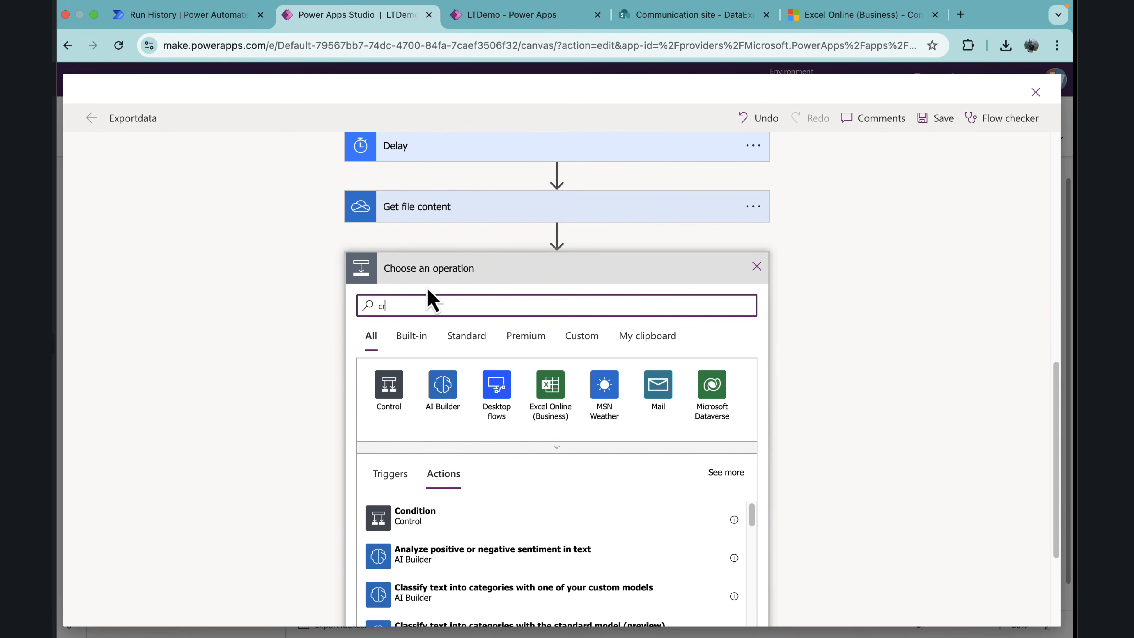
left_click(500, 528)
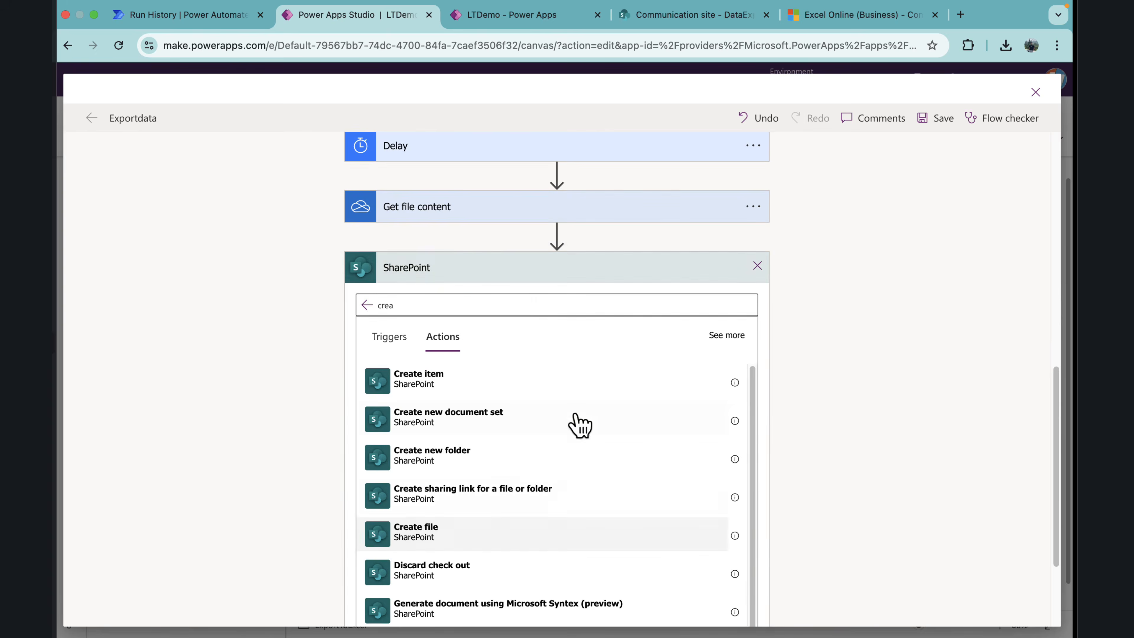
left_click(551, 460)
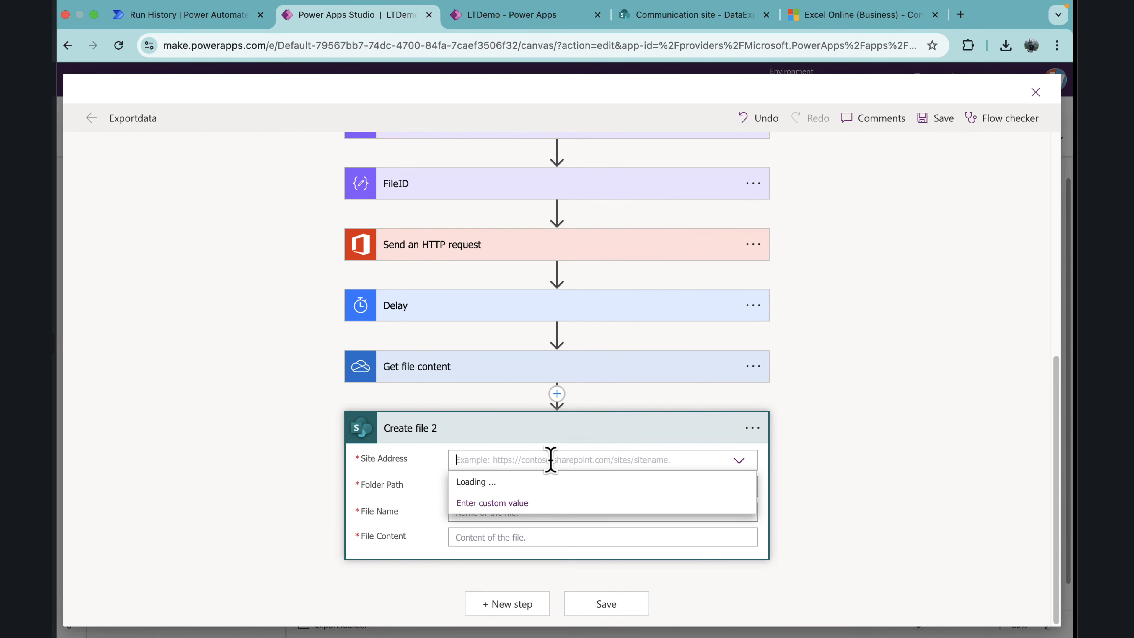
left_click(549, 487)
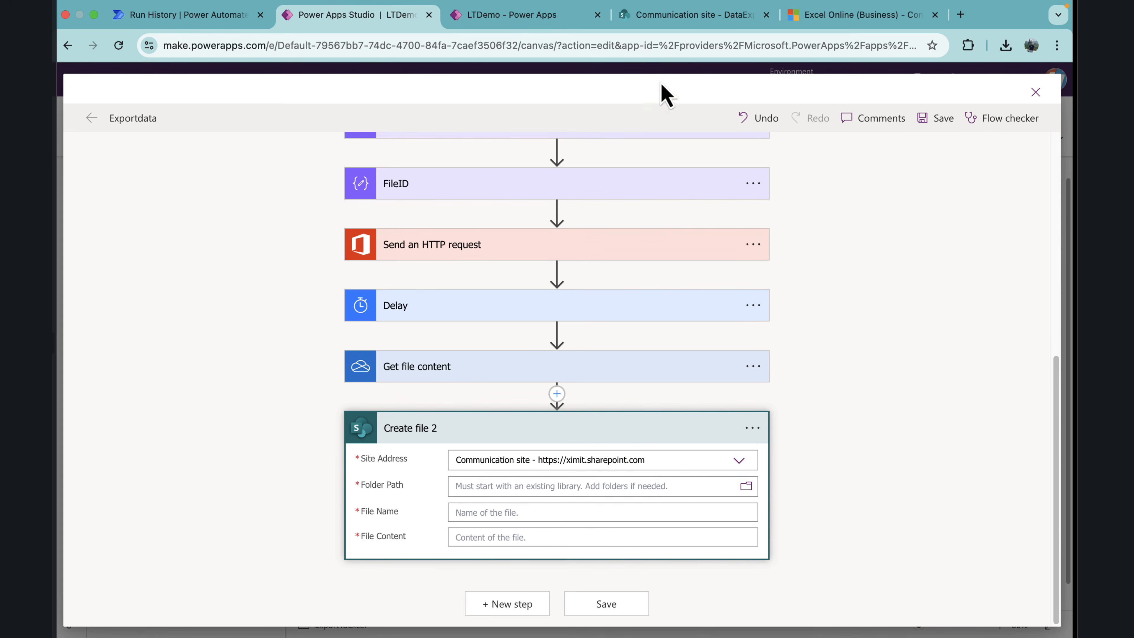
Step: Switch to the SharePoint site and open the ExportData document library from its site contents
left_click(673, 25)
left_click(987, 79)
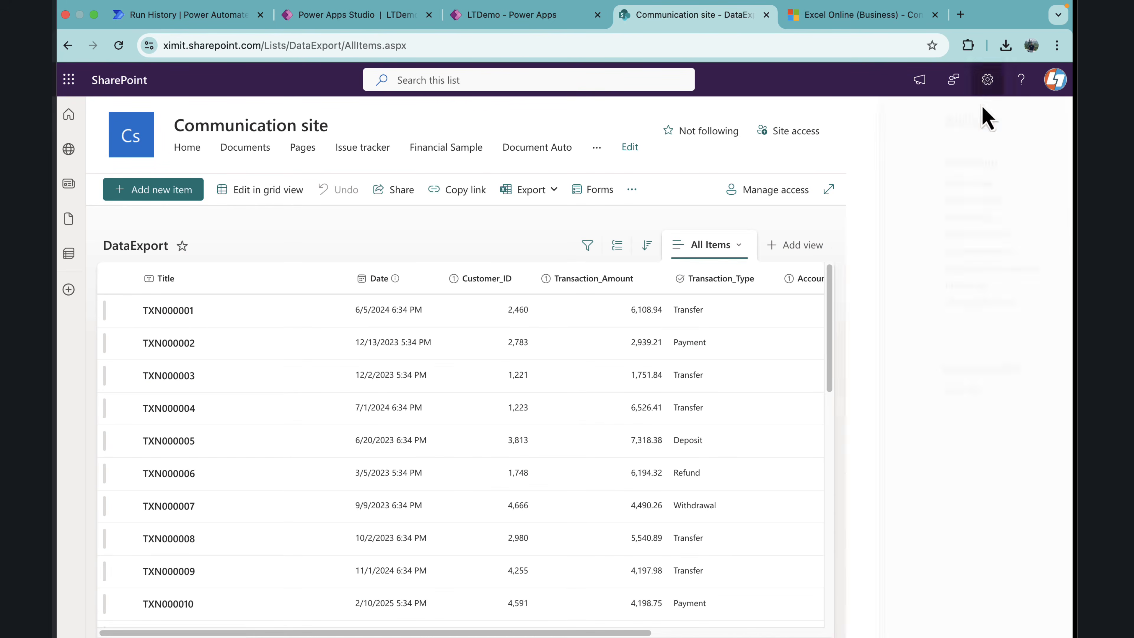
left_click(886, 201)
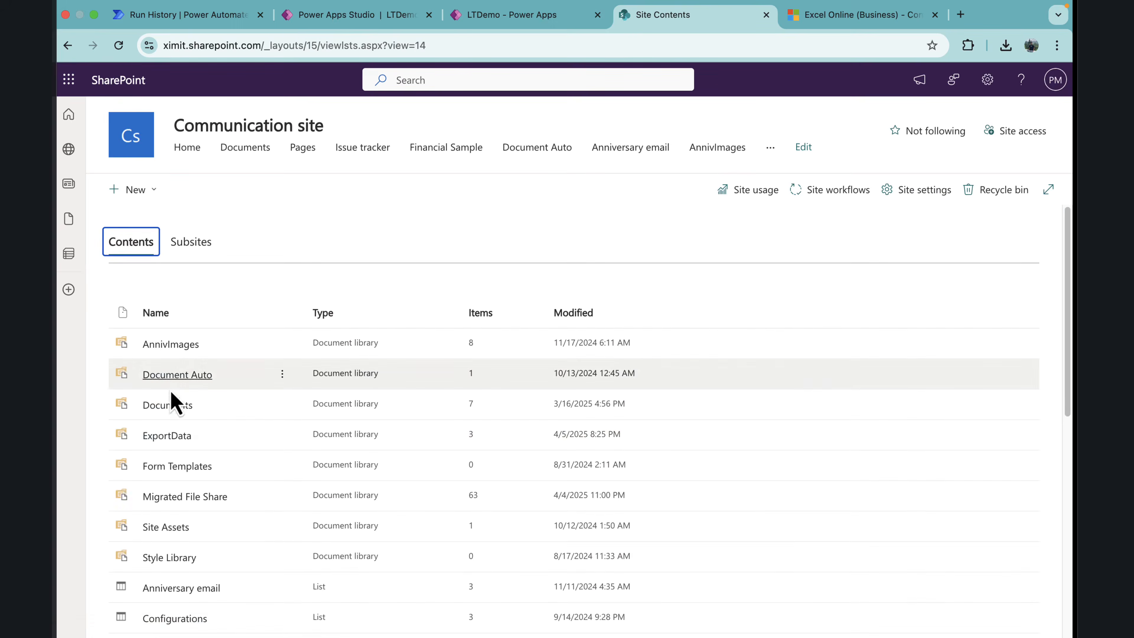
left_click(161, 437)
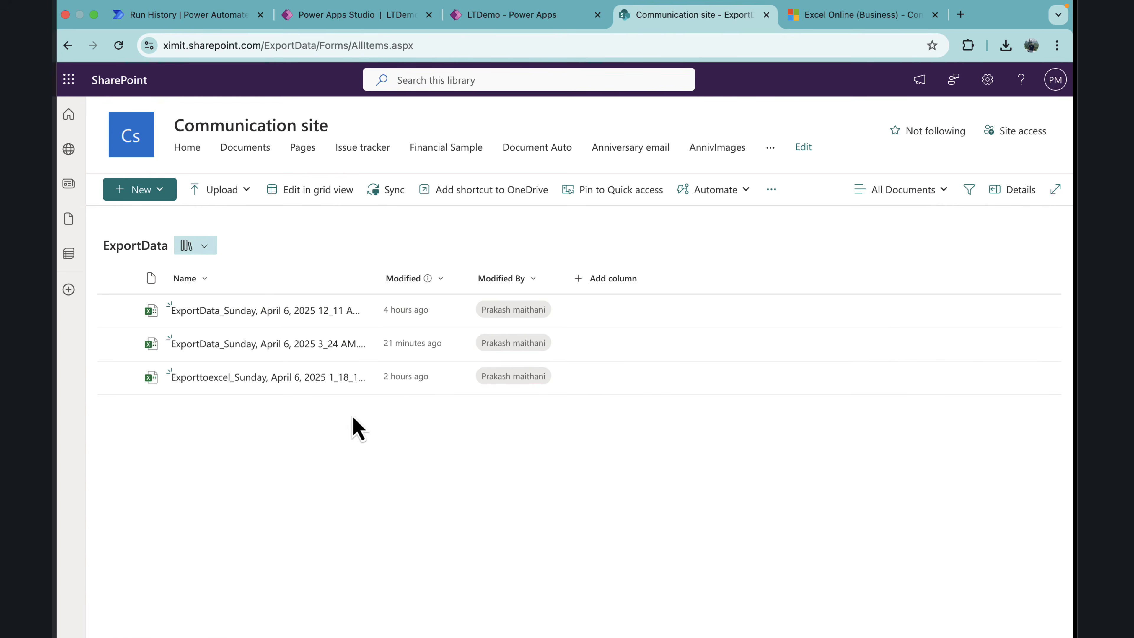
Step: Return to Power Apps Studio and set the Folder Path of Create file 2 to /ExportData
left_click(349, 18)
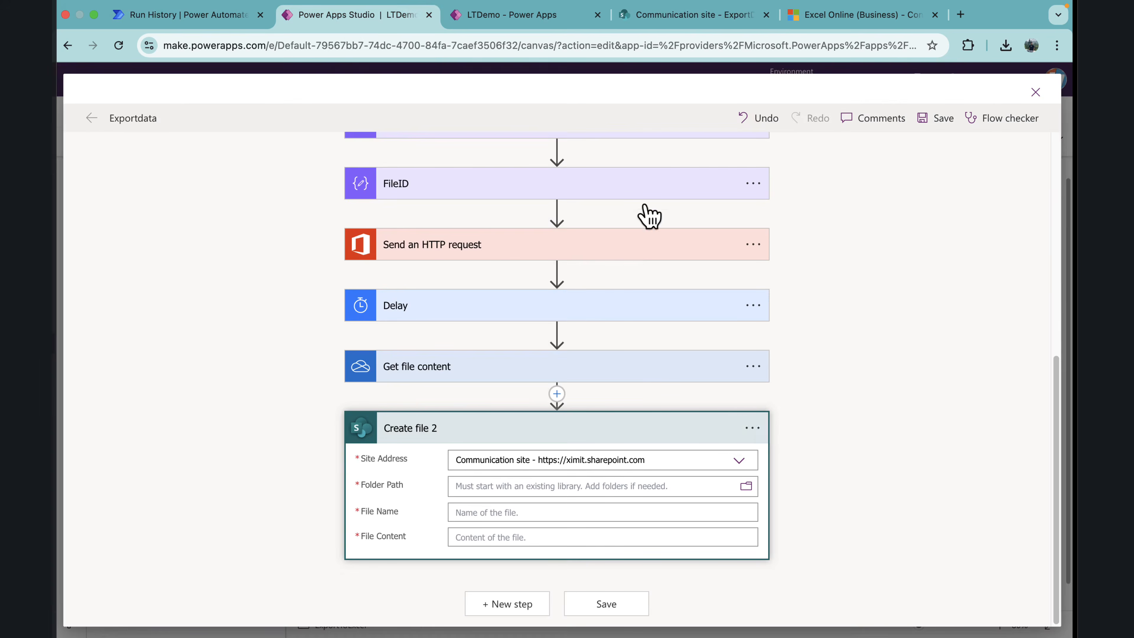
left_click(746, 487)
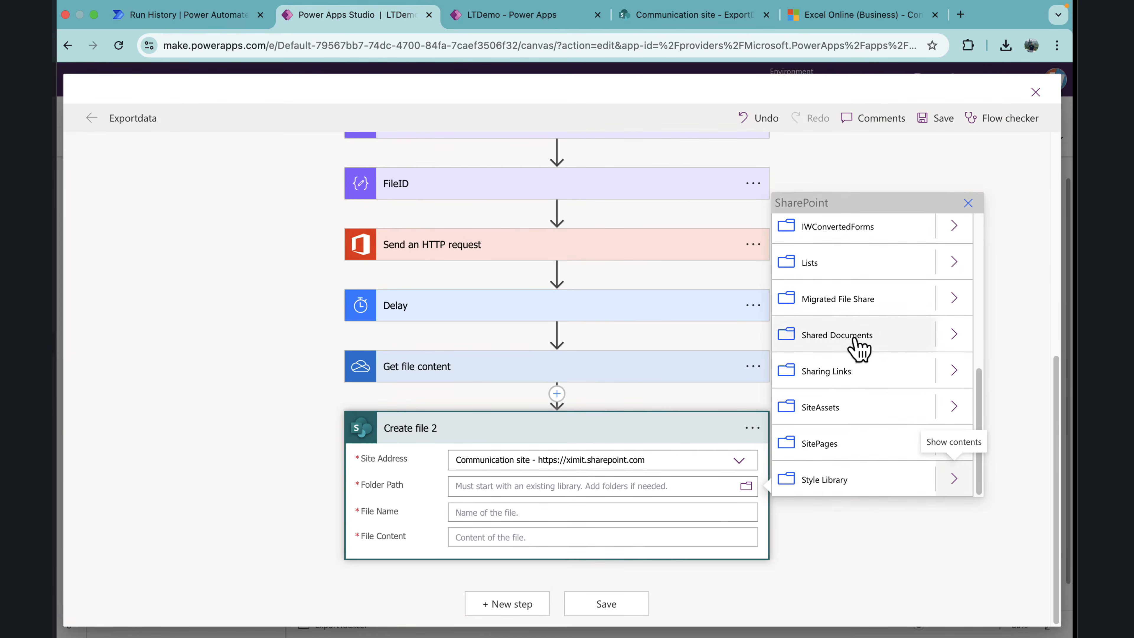
scroll(860, 353, "up", 8)
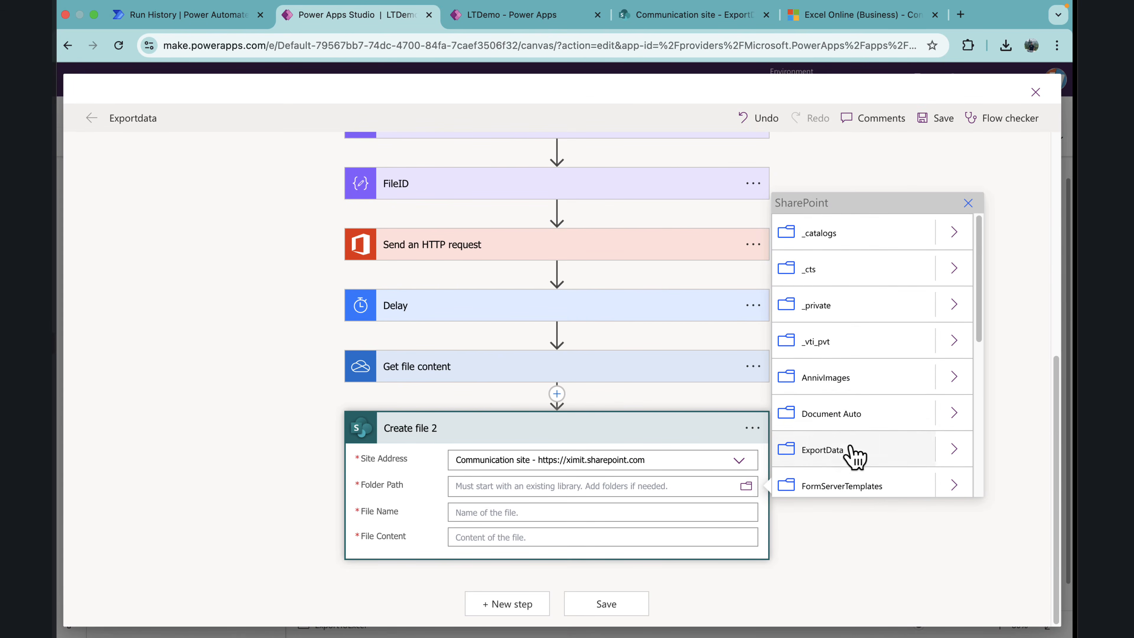
left_click(822, 450)
Step: Set the File Name of Create file 2 to the Name value from the OneDrive Create file action
left_click(564, 520)
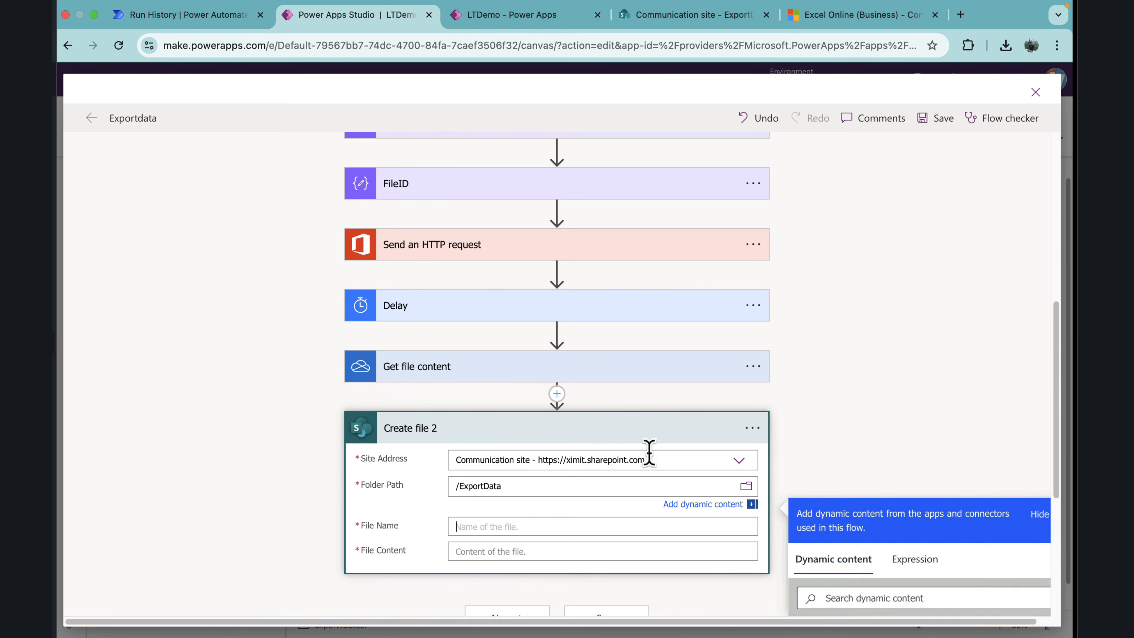
scroll(709, 387, "down", 6)
left_click(869, 327)
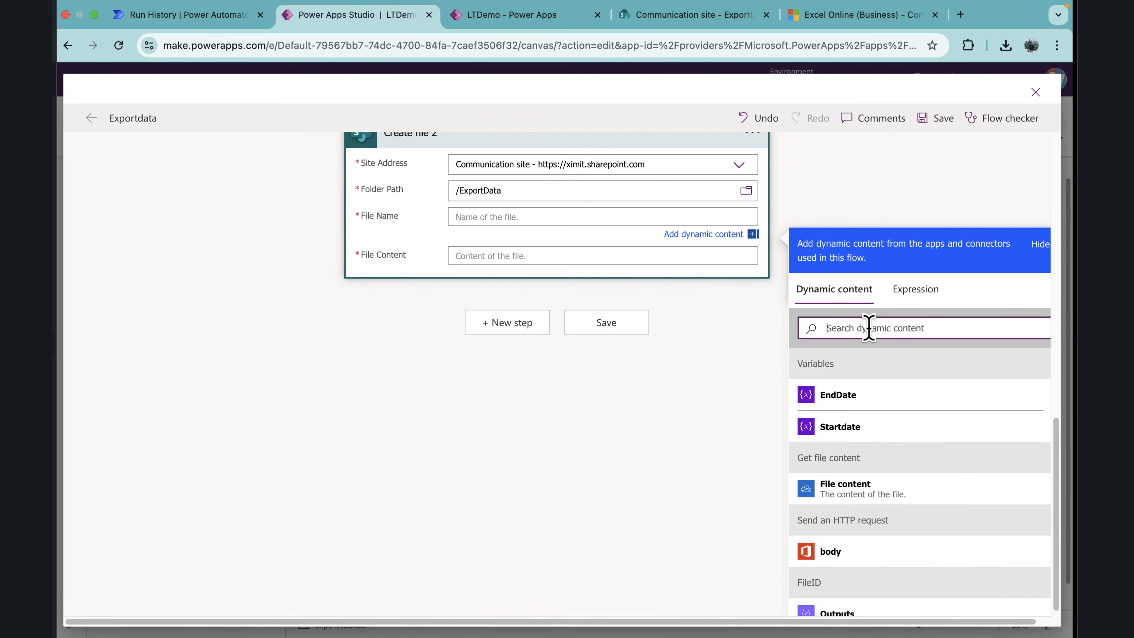
type("name")
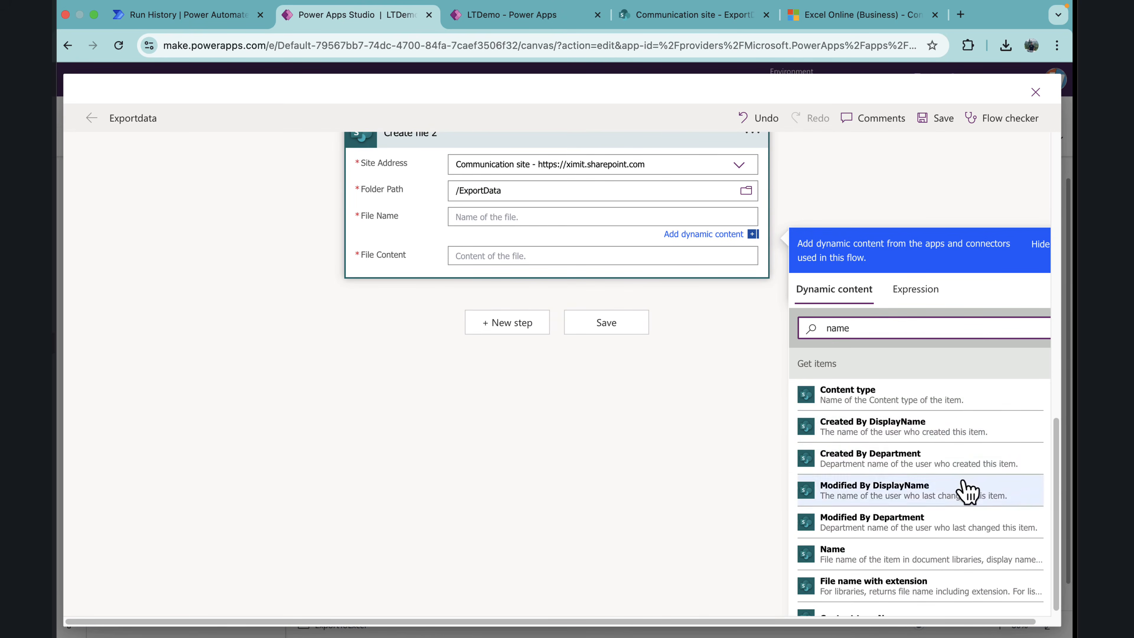
scroll(967, 489, "down", 5)
left_click(847, 541)
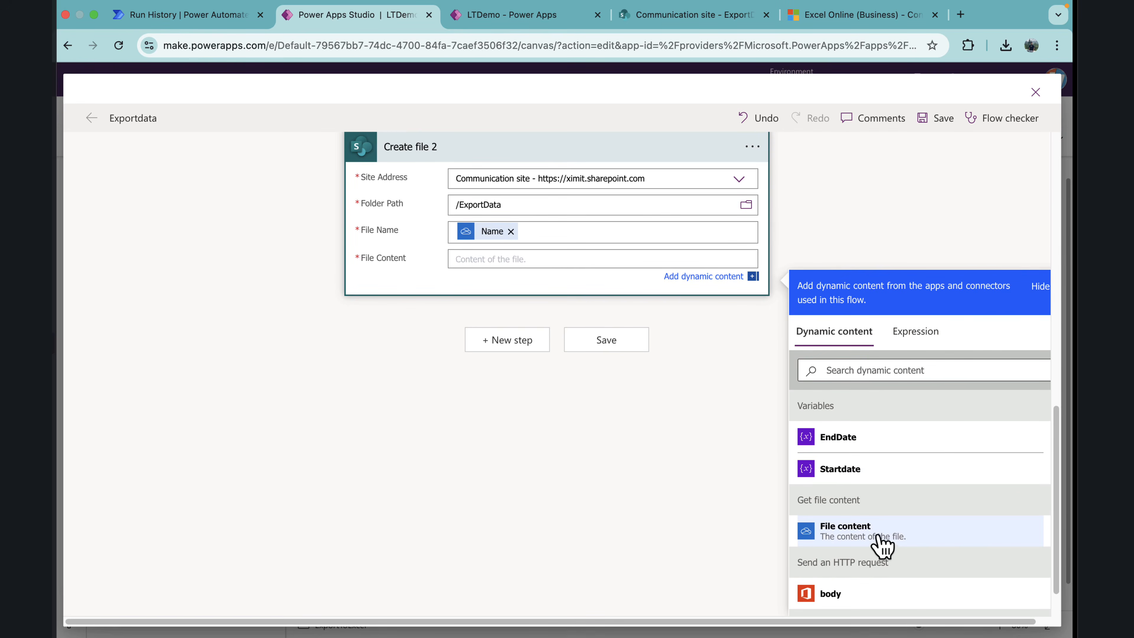
Step: Set the File Content of Create file 2 to File content from Get file content, and save the flow
scroll(490, 316, "up", 3)
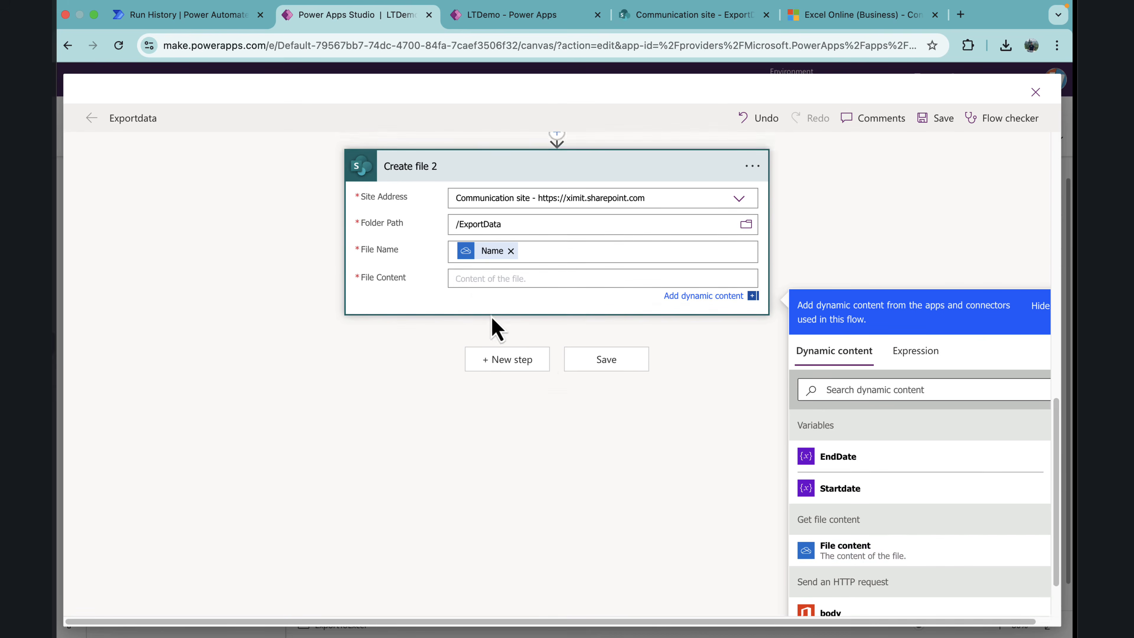
scroll(826, 483, "down", 3)
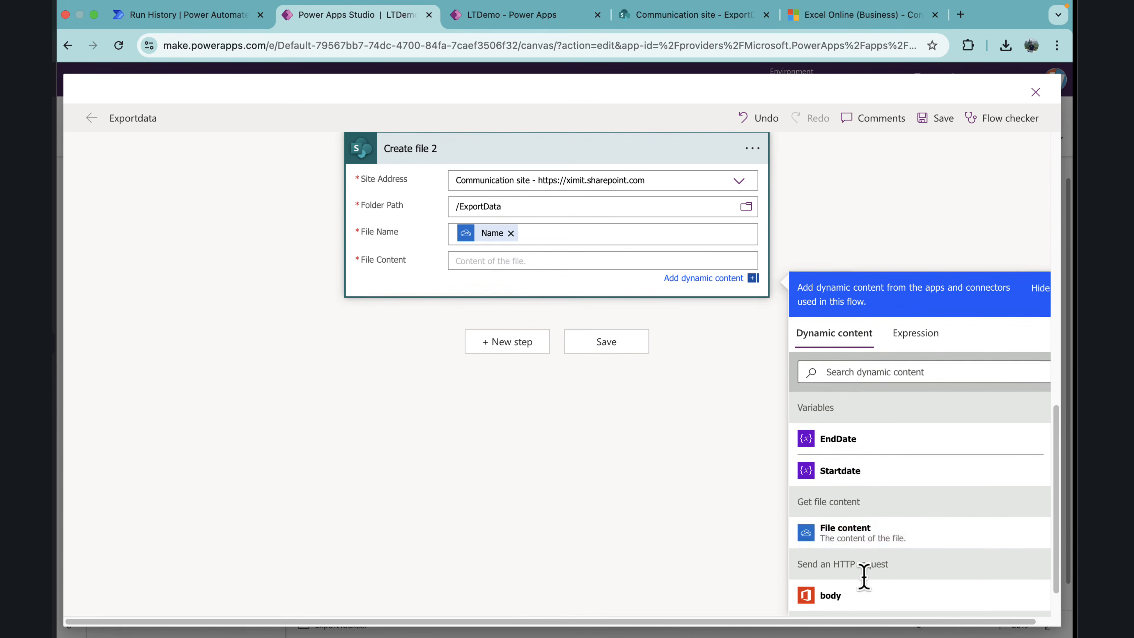
left_click(864, 551)
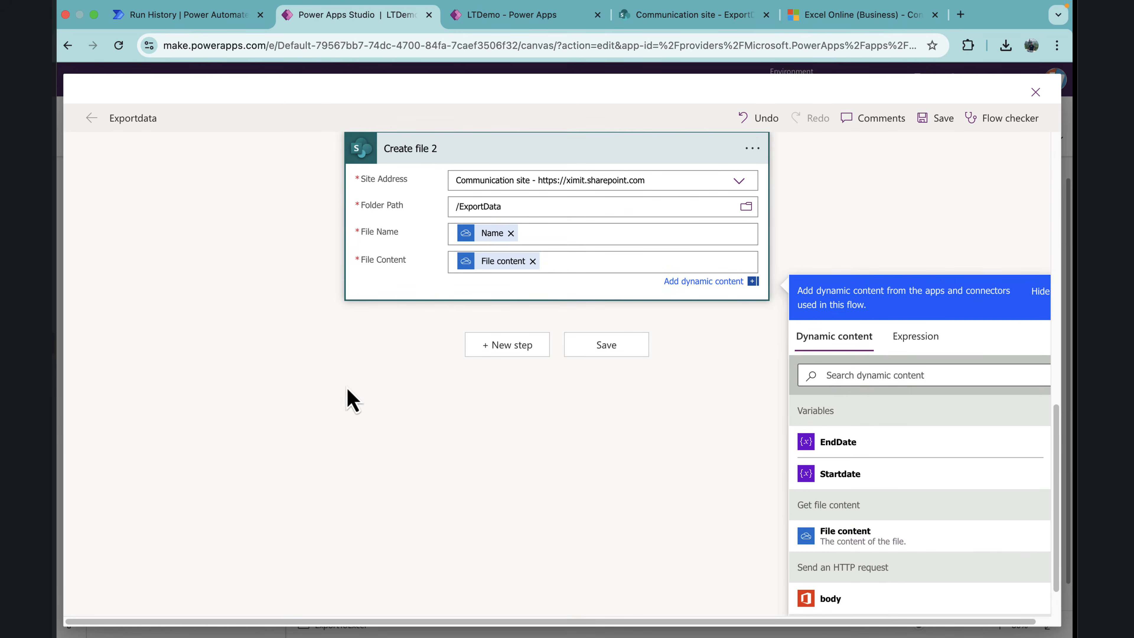
left_click(353, 400)
left_click(937, 119)
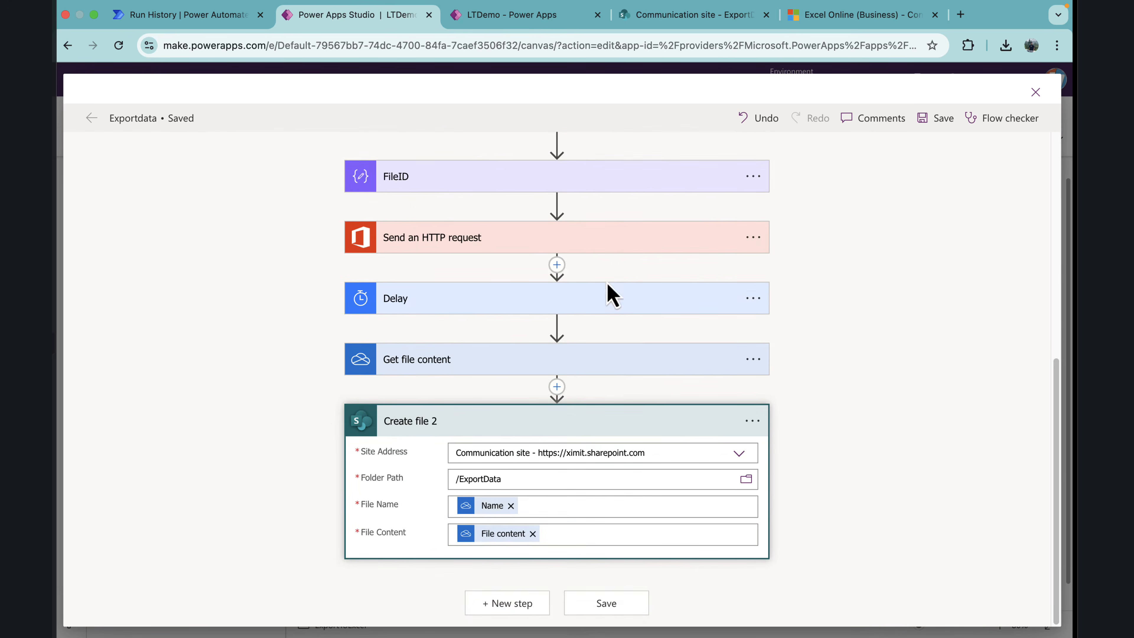
Step: Insert a Delay action between Create file and Create table
scroll(618, 340, "up", 4)
scroll(616, 339, "up", 2)
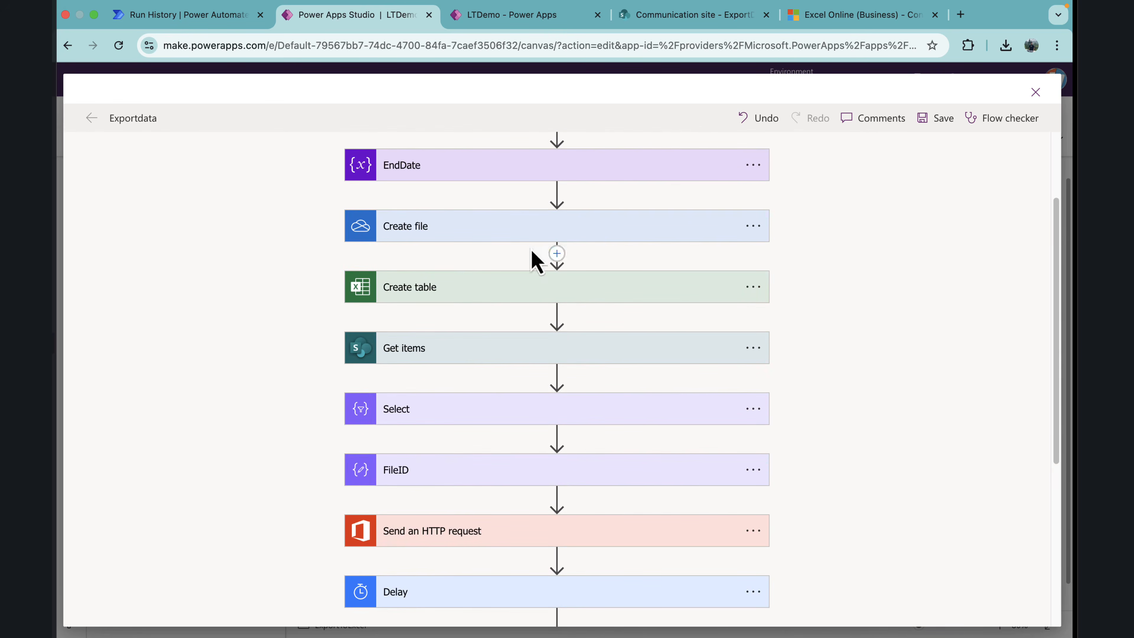
left_click(556, 253)
left_click(546, 275)
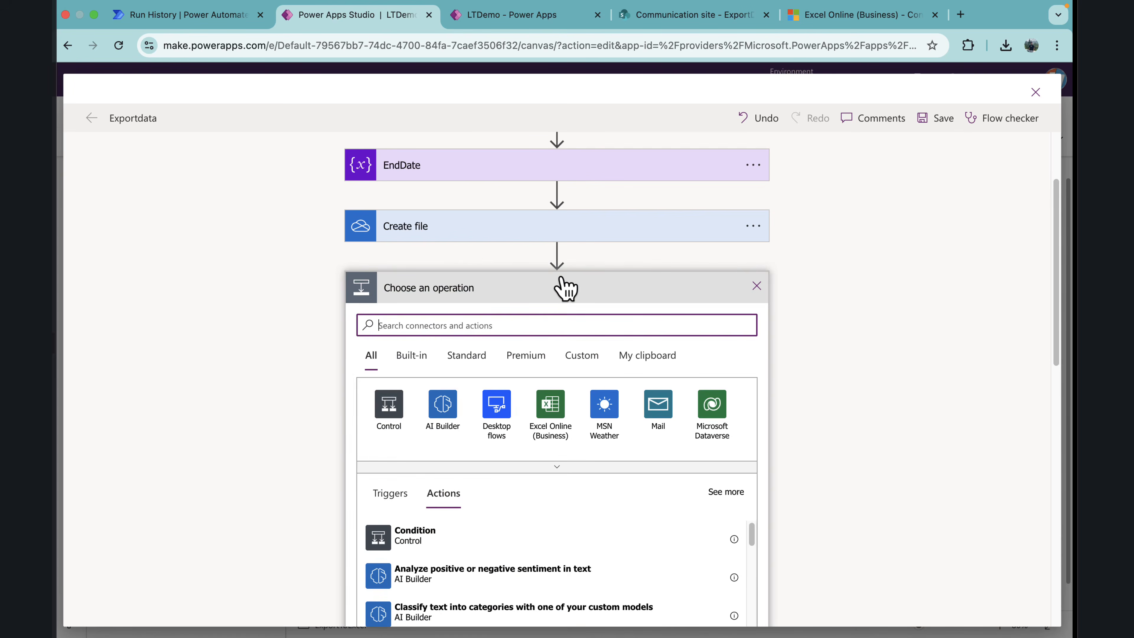
type("delay")
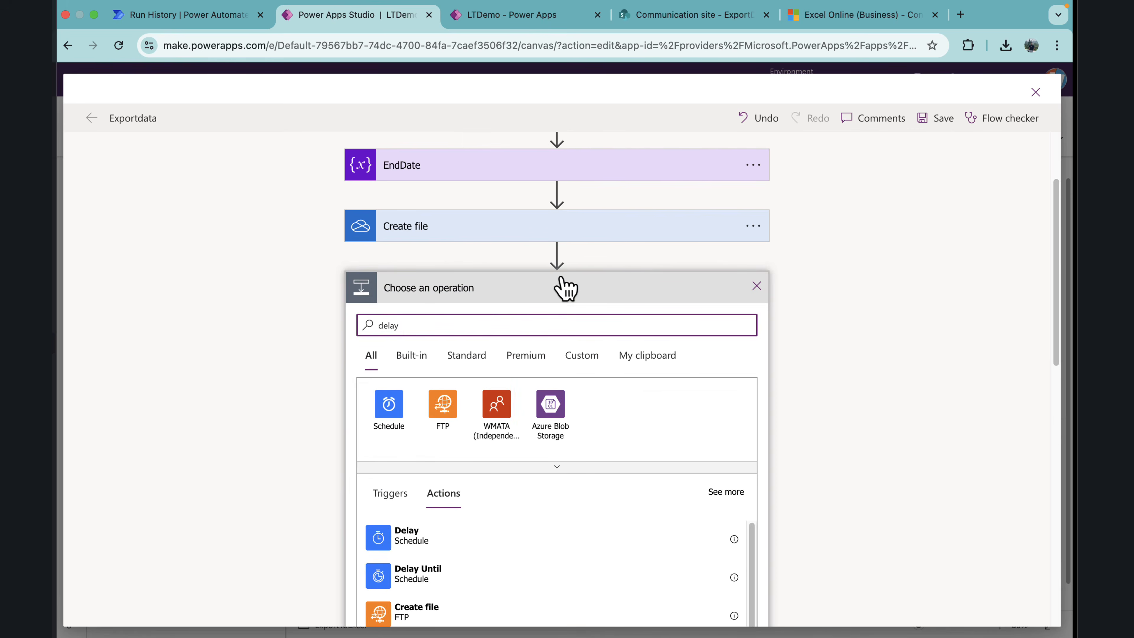
left_click(416, 542)
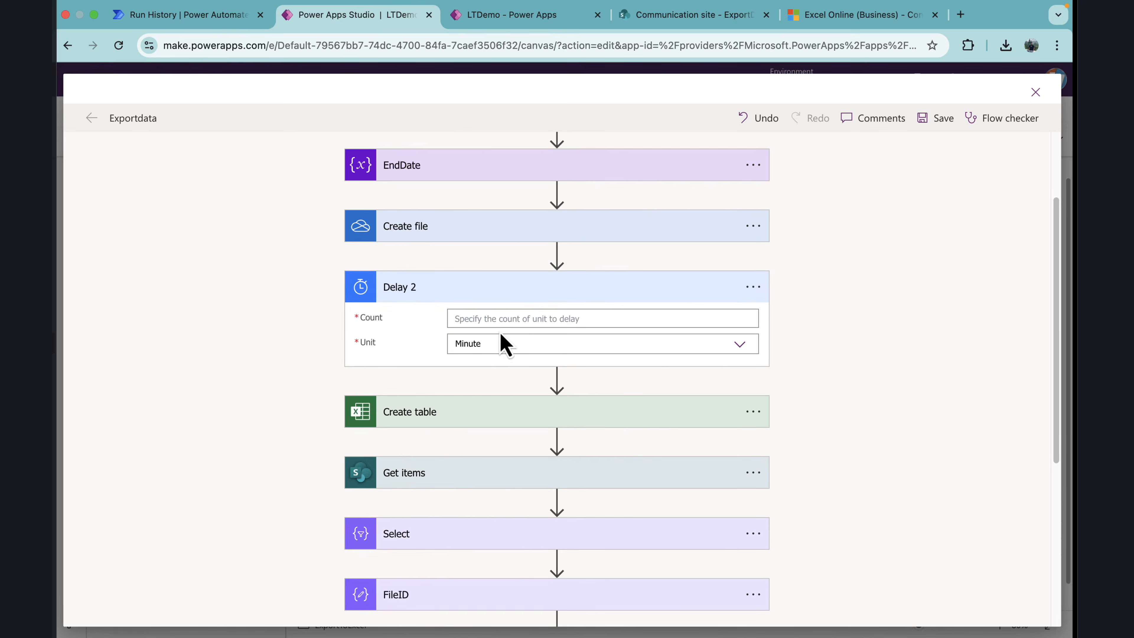
Step: Set the new delay's Count to 2 and Unit to Second, and collapse the action
left_click(495, 318)
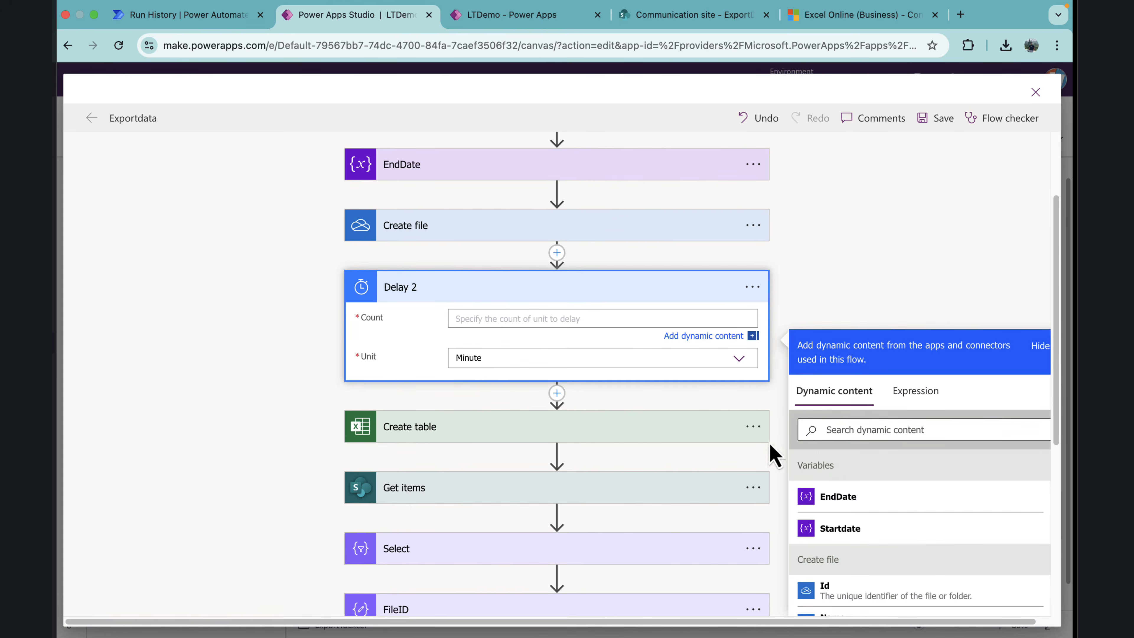
left_click(518, 360)
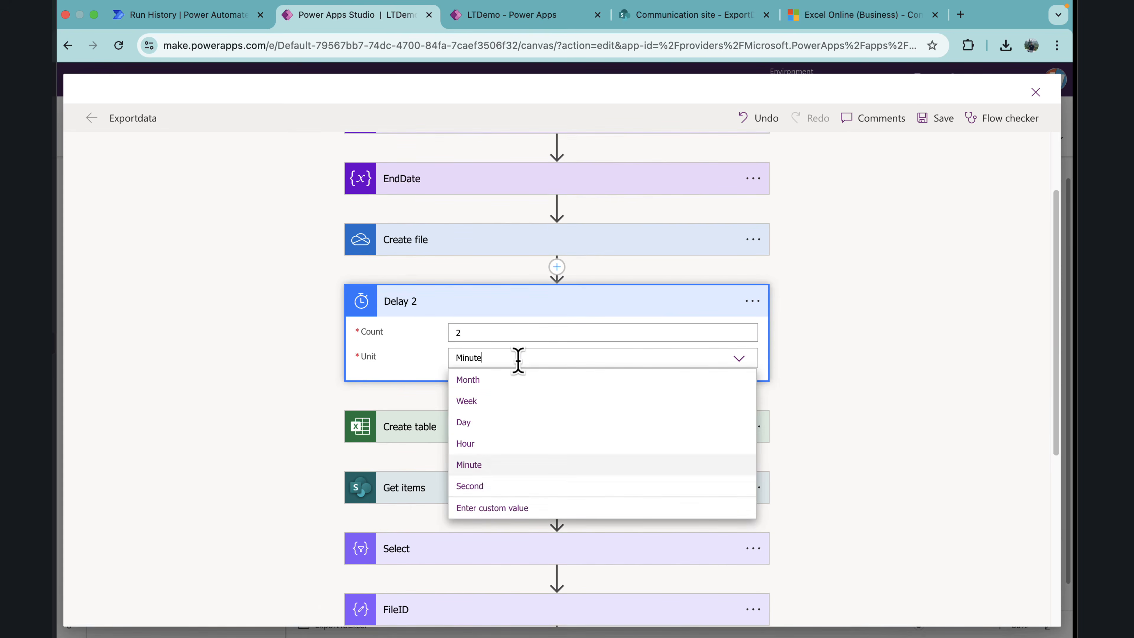
left_click(484, 487)
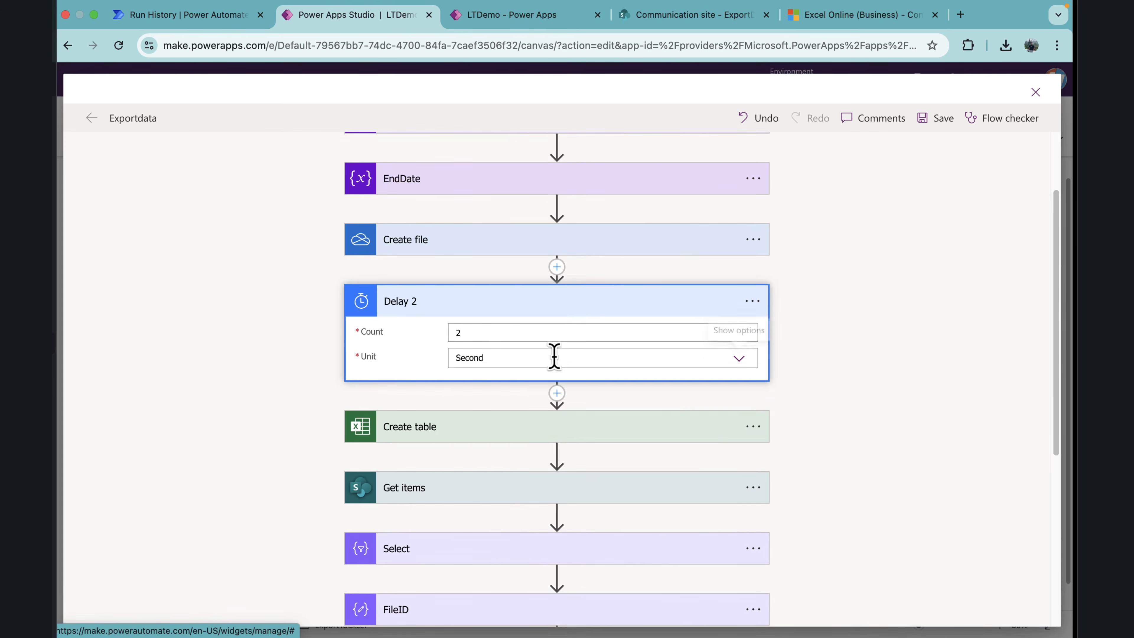
left_click(505, 311)
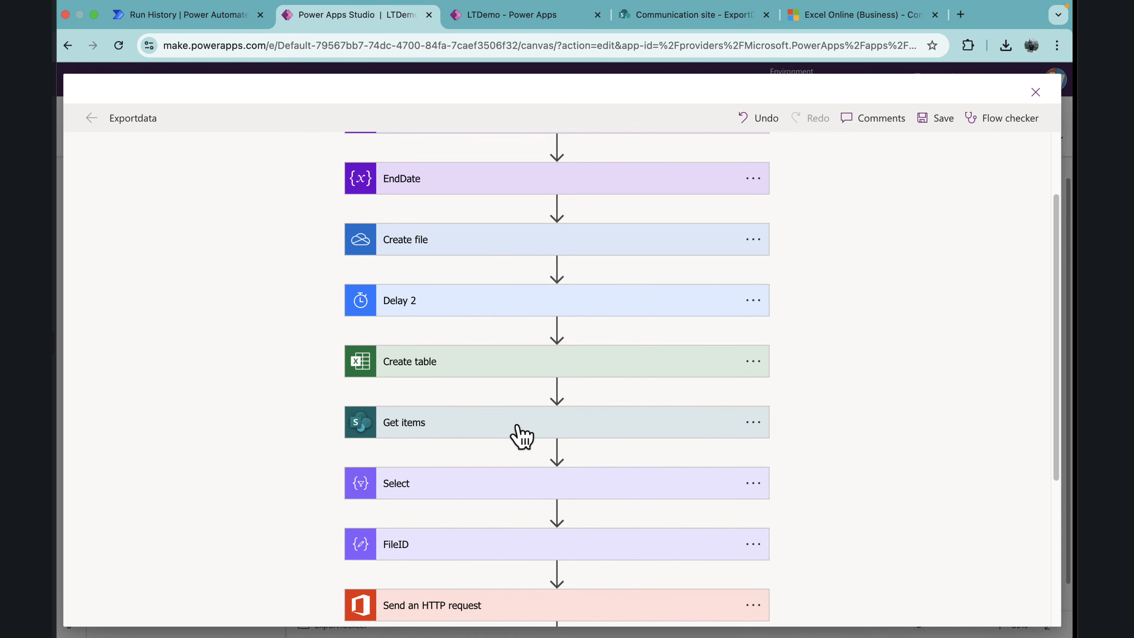
Step: Save the Exportdata flow and close the flow editor
scroll(523, 437, "down", 5)
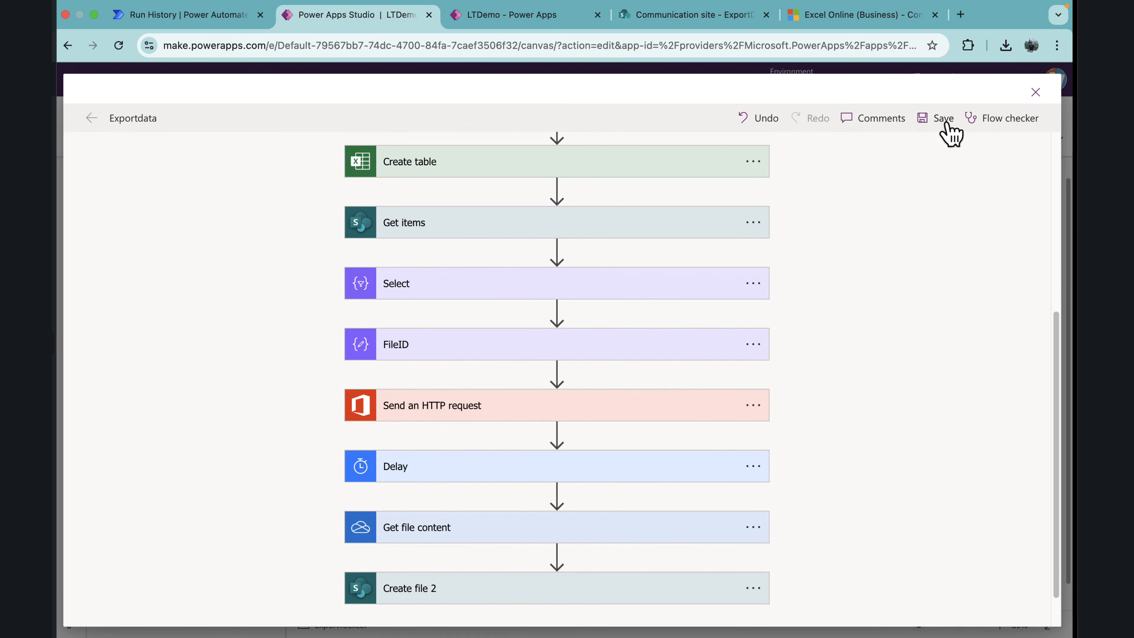
left_click(950, 132)
left_click(1036, 92)
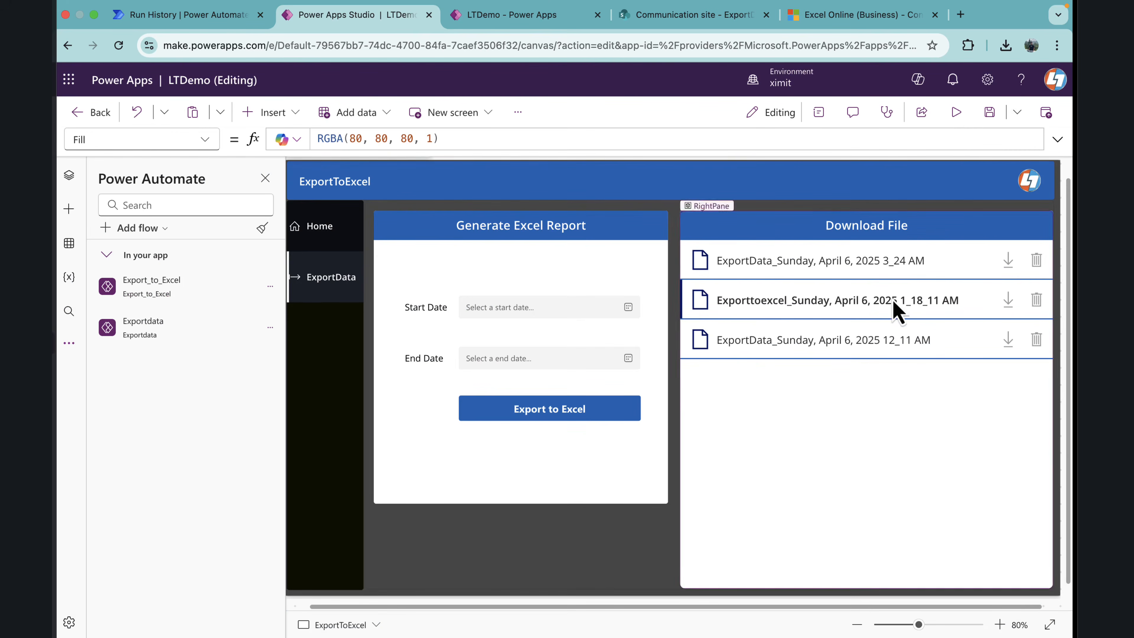
Step: Preview the app and export to Excel with Start Date 3/1/2025 and End Date 4/6/2025
left_click(956, 112)
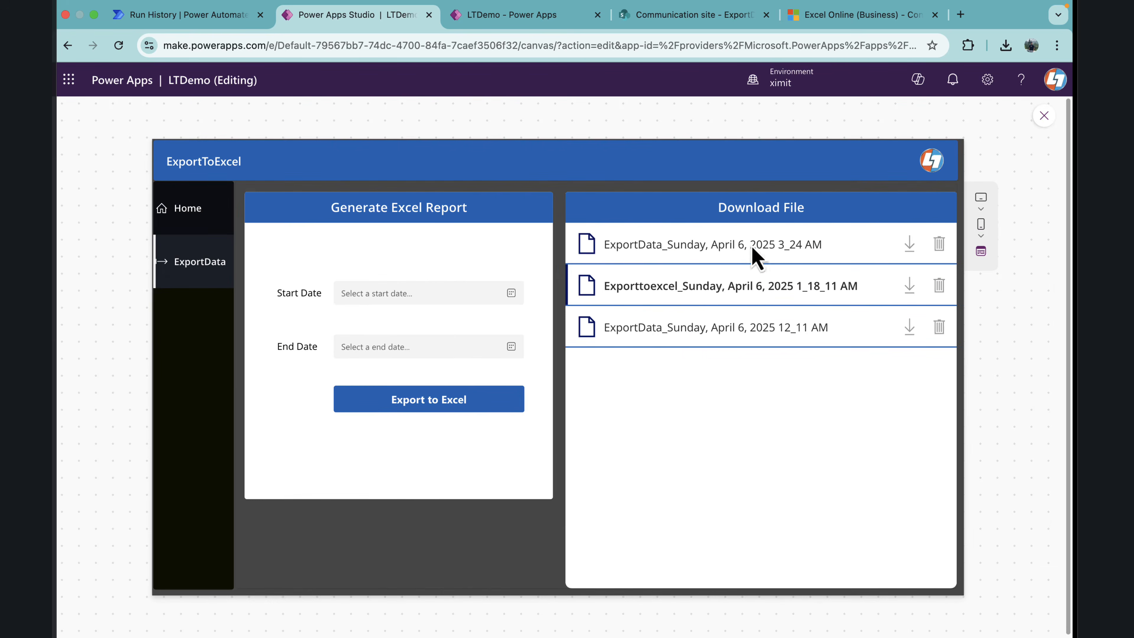
left_click(362, 304)
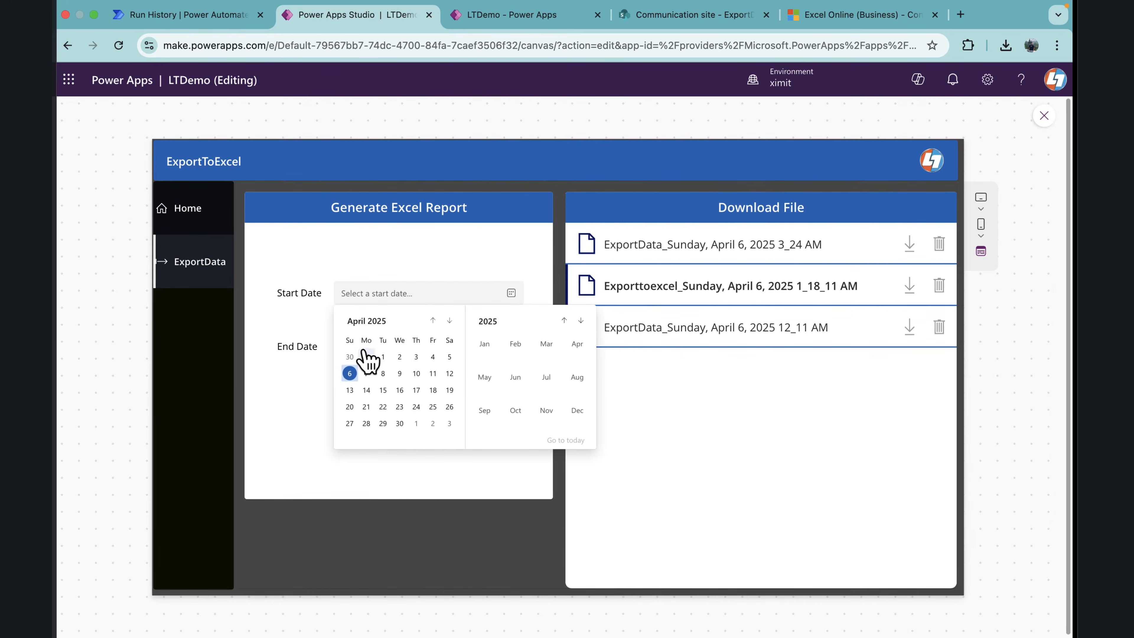
left_click(432, 320)
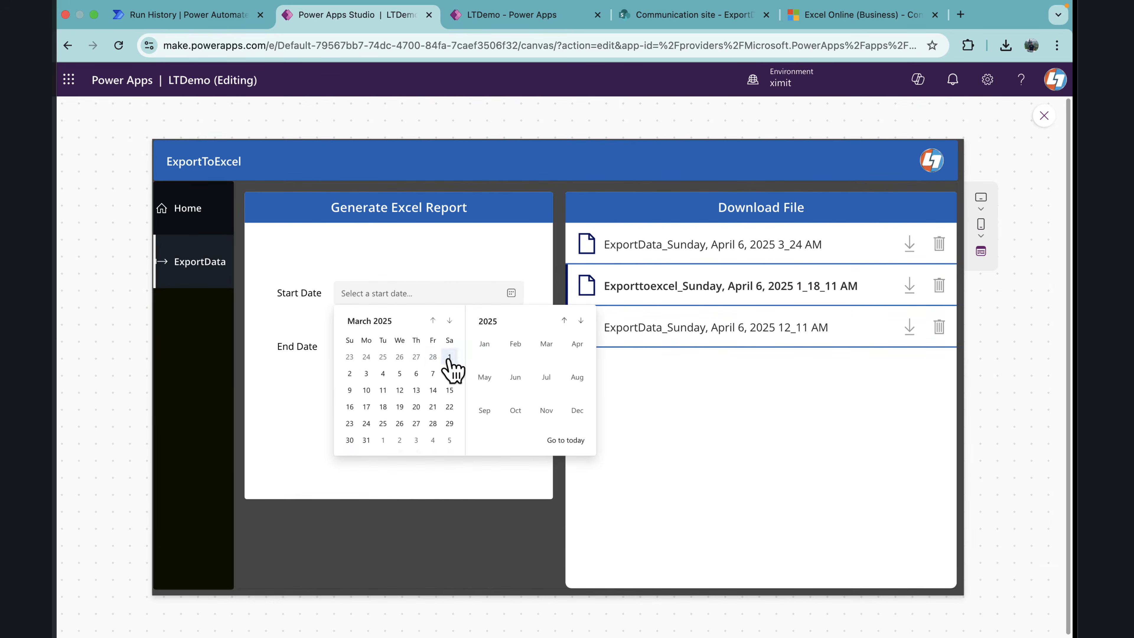
left_click(450, 357)
left_click(401, 349)
left_click(351, 428)
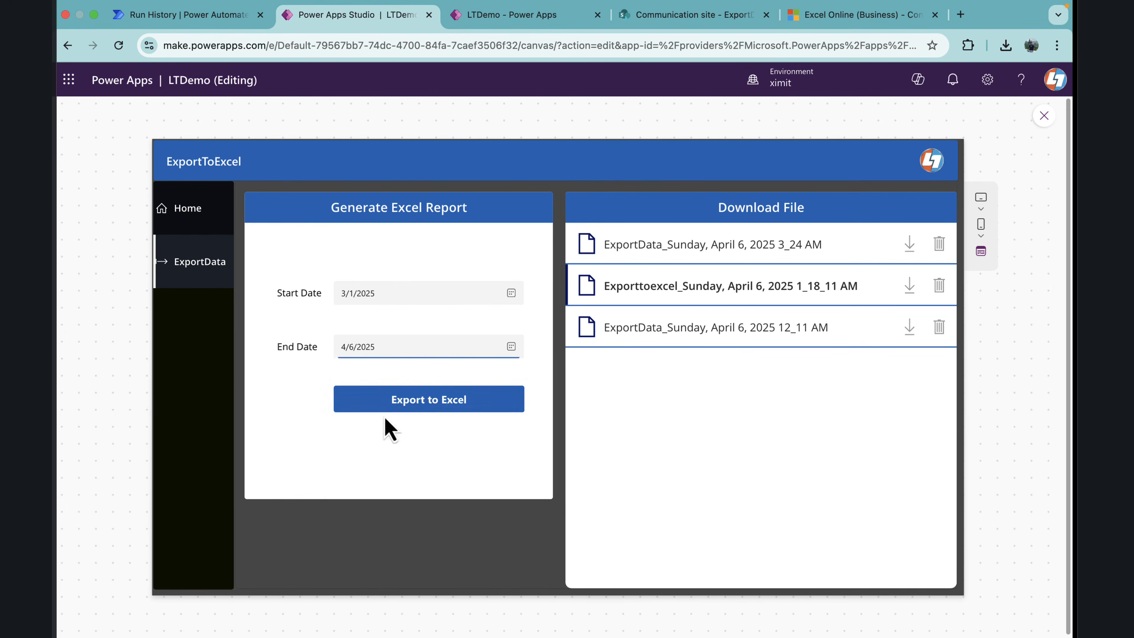
left_click(403, 407)
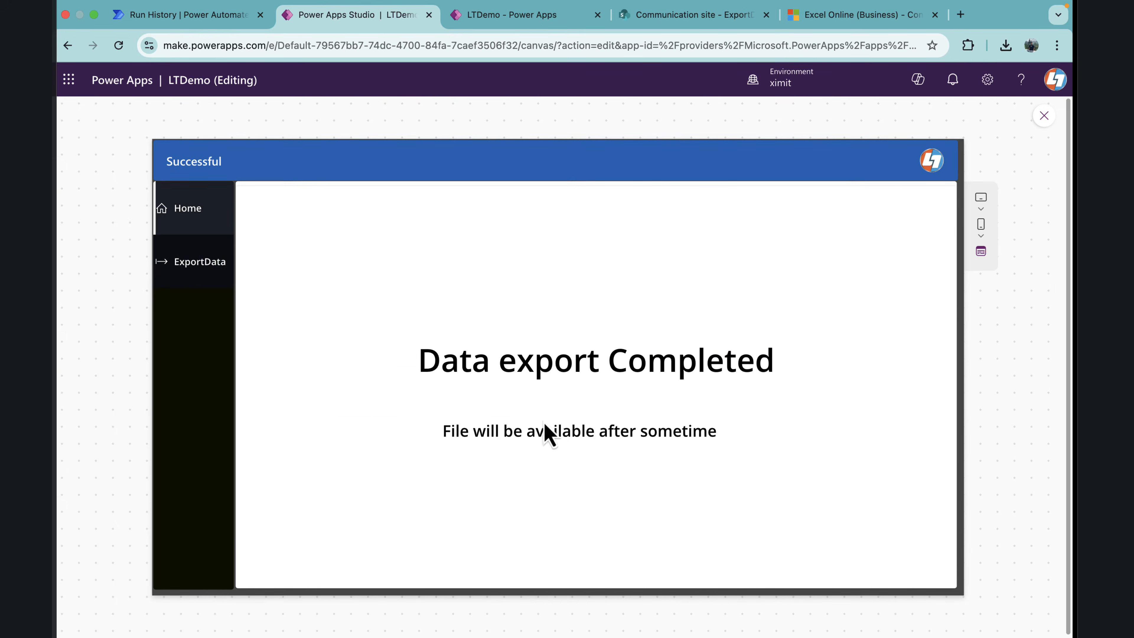
Step: Go back to the ExportData screen and exit the app preview
left_click(223, 266)
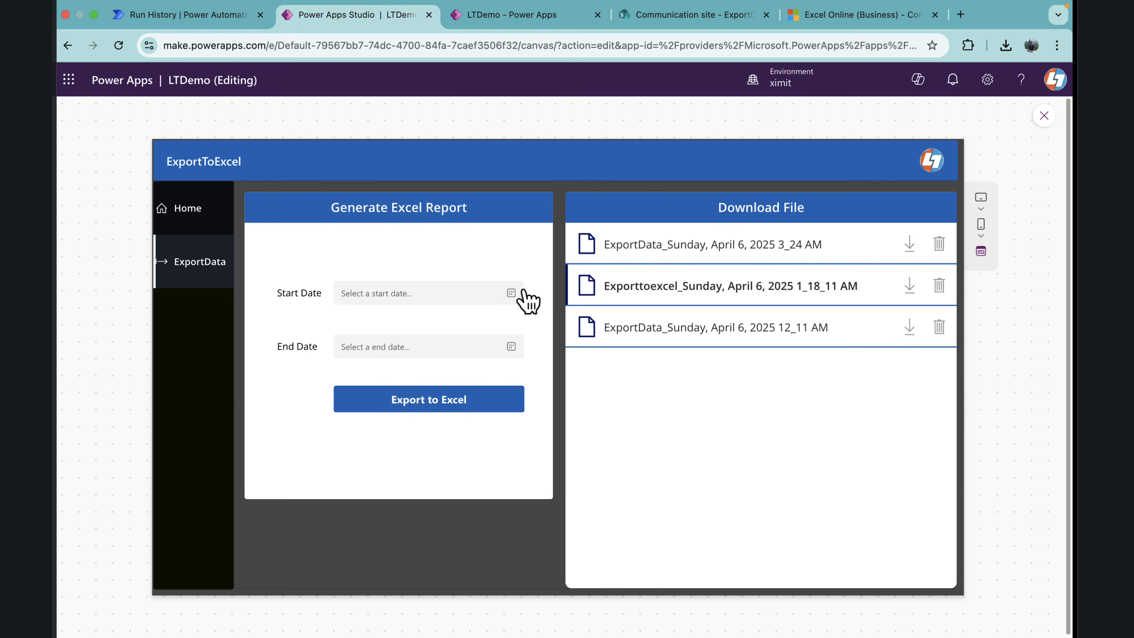
left_click(1044, 116)
left_click(734, 412)
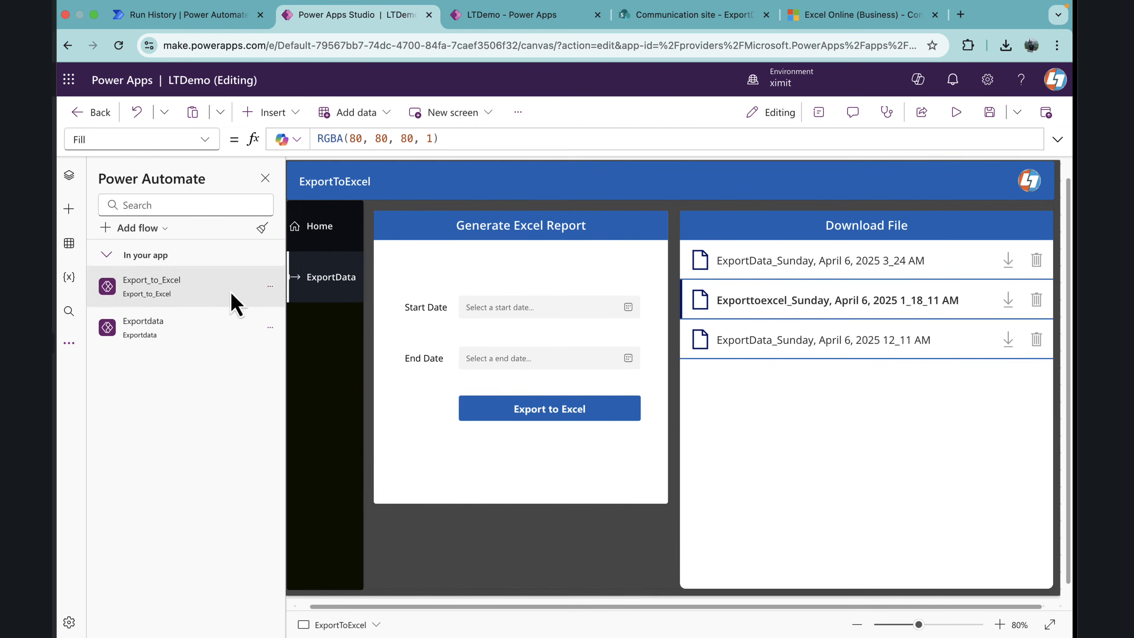
Step: Refresh the ExportData SharePoint data source in the app
left_click(69, 243)
left_click(269, 264)
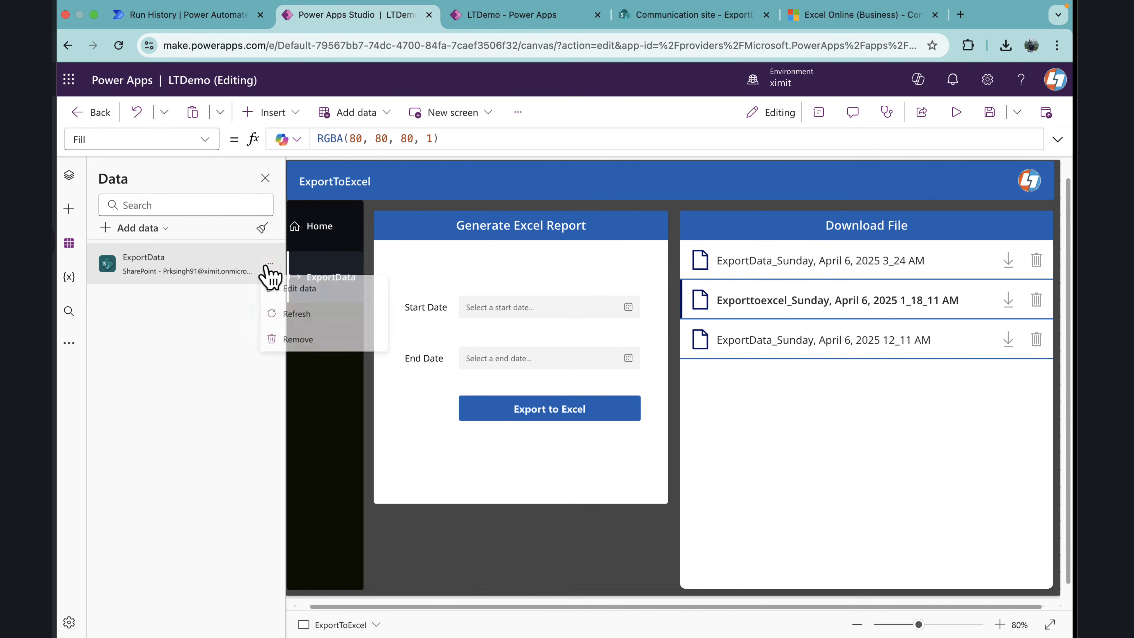
left_click(294, 315)
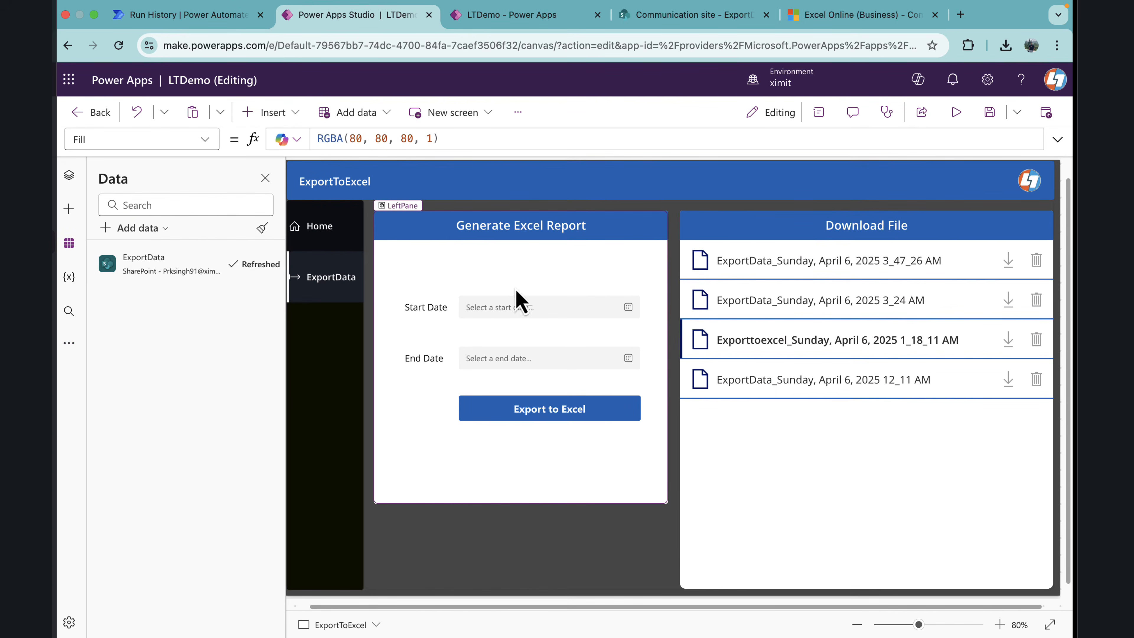
Step: Preview the app, download ExportData_Sunday, April 6, 2025 3_47_26 AM to the Desktop, and open the workbook to review its exported rows
left_click(965, 116)
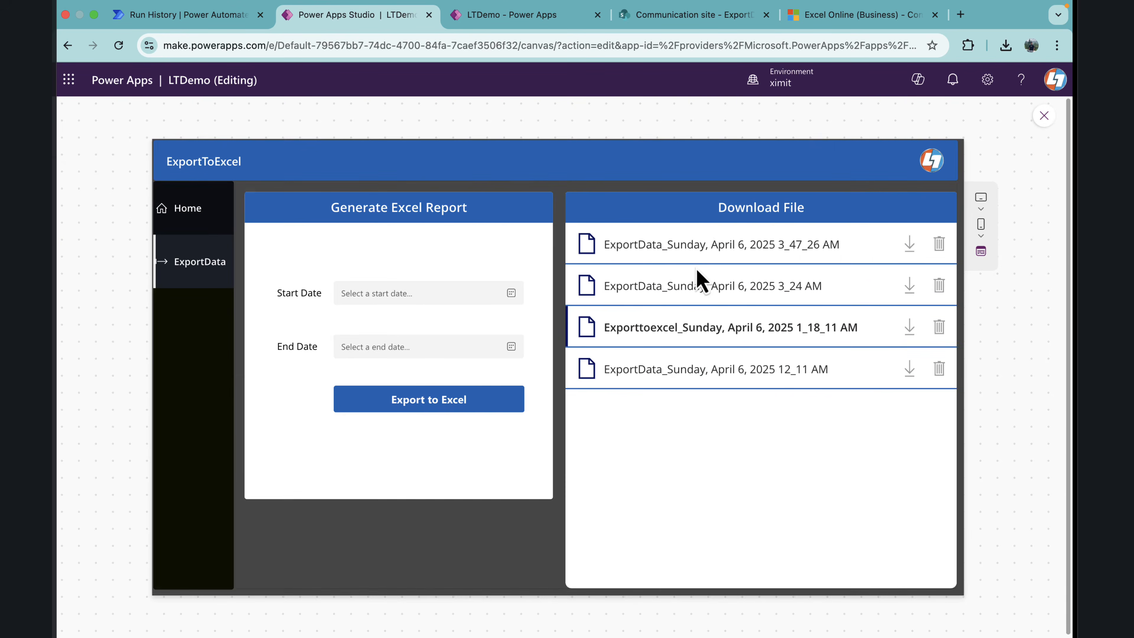
left_click(910, 245)
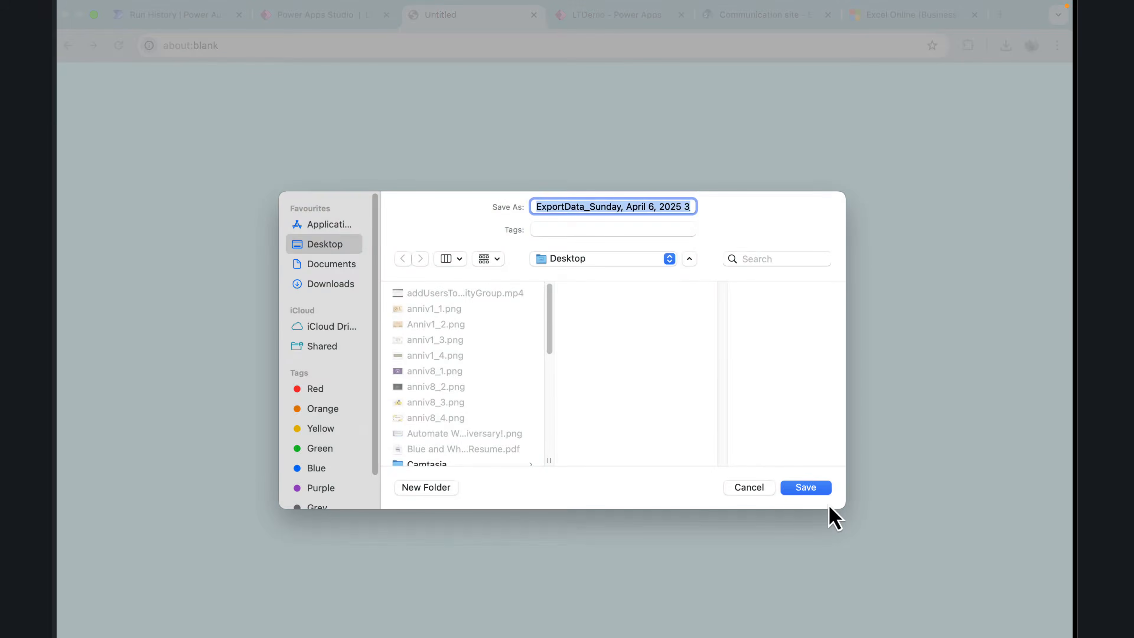
left_click(820, 491)
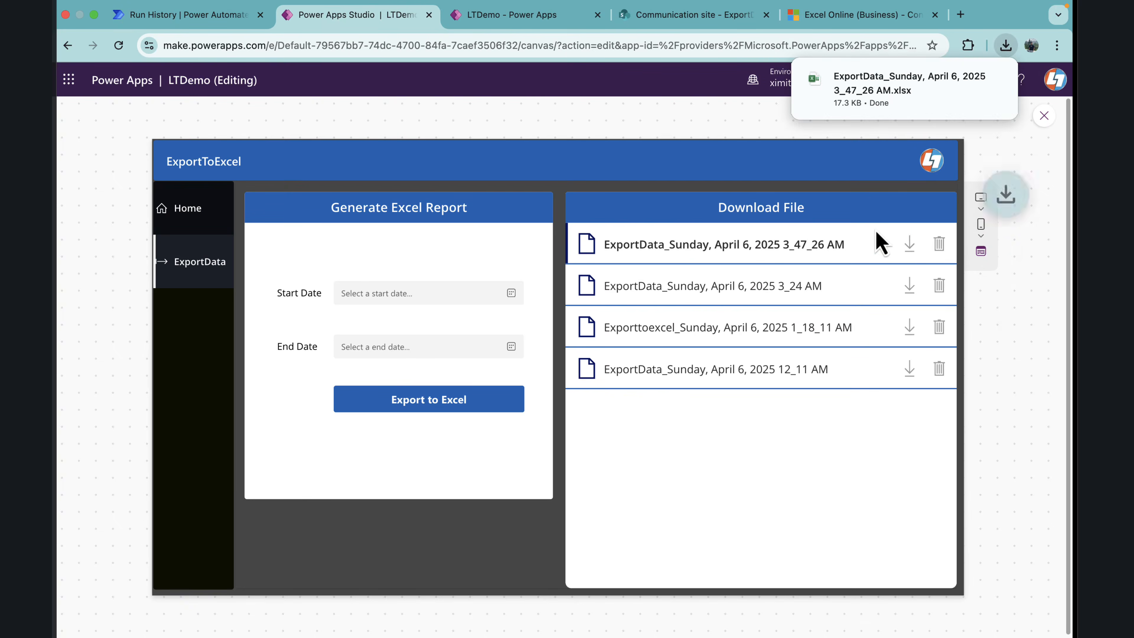
left_click(868, 110)
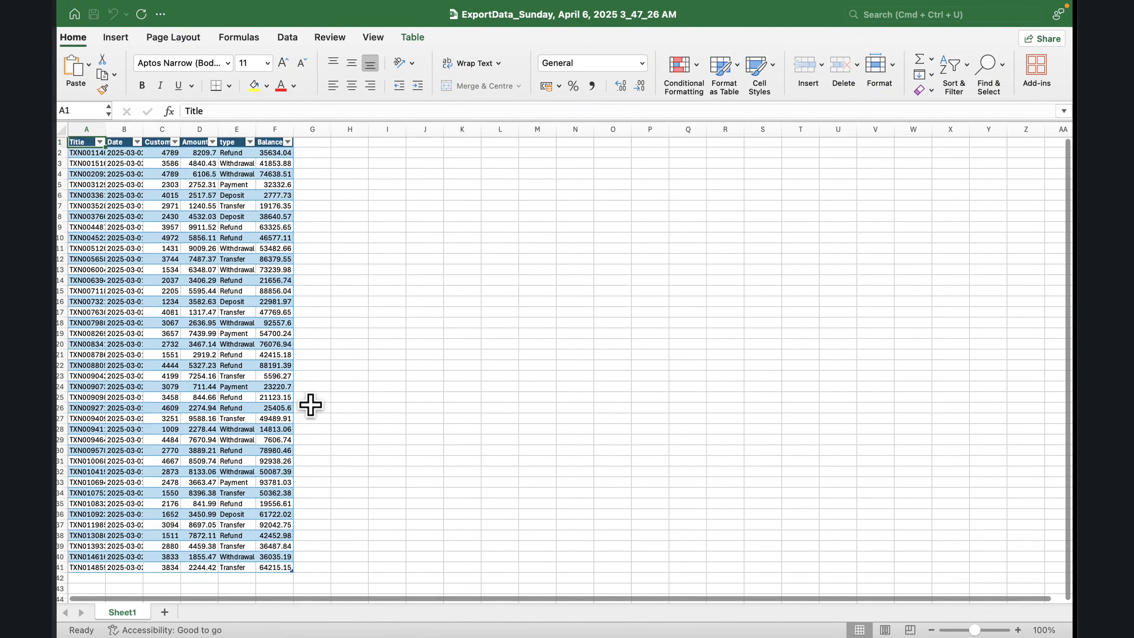
scroll(309, 403, "down", 3)
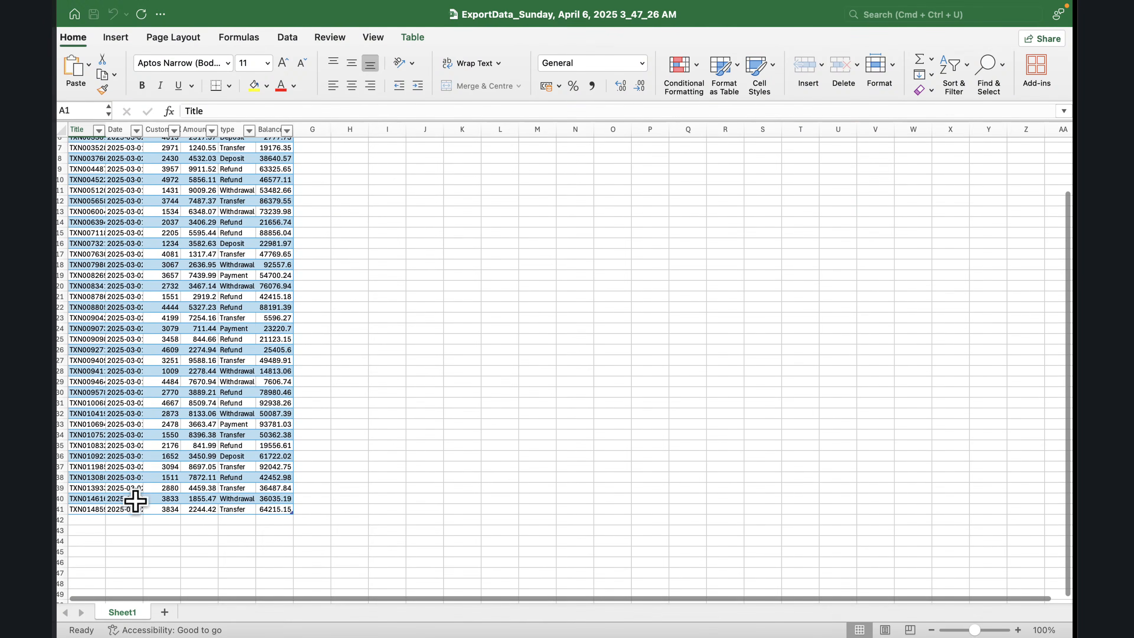
mouse_move(58, 7)
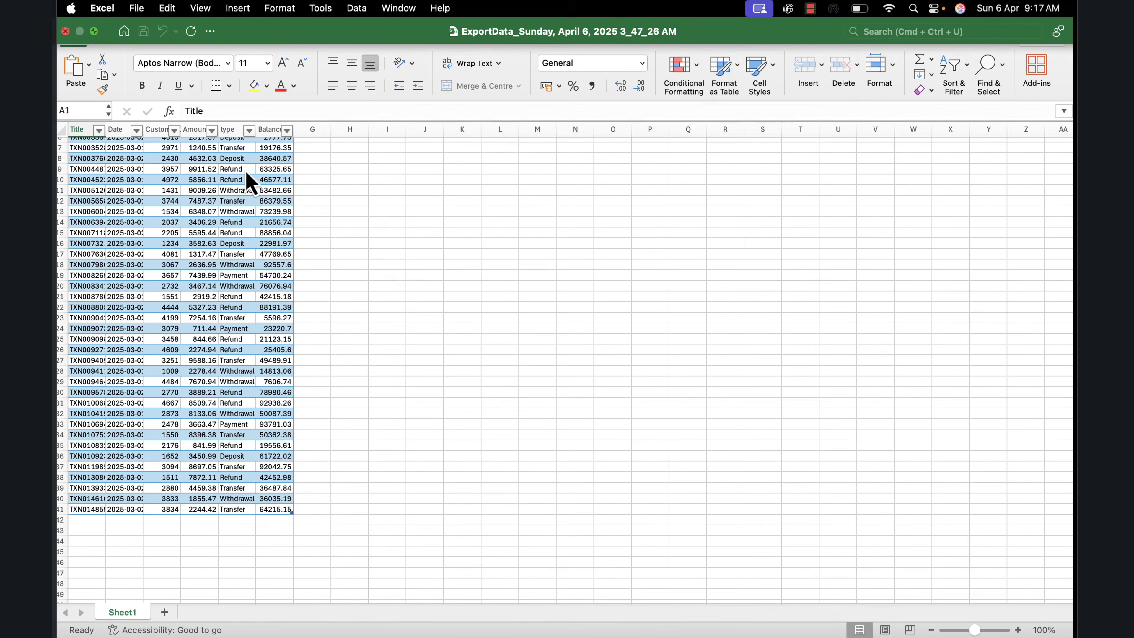
Step: Export to Excel from the app preview with Start Date 12/20/2024 and End Date 4/6/2025
left_click(413, 294)
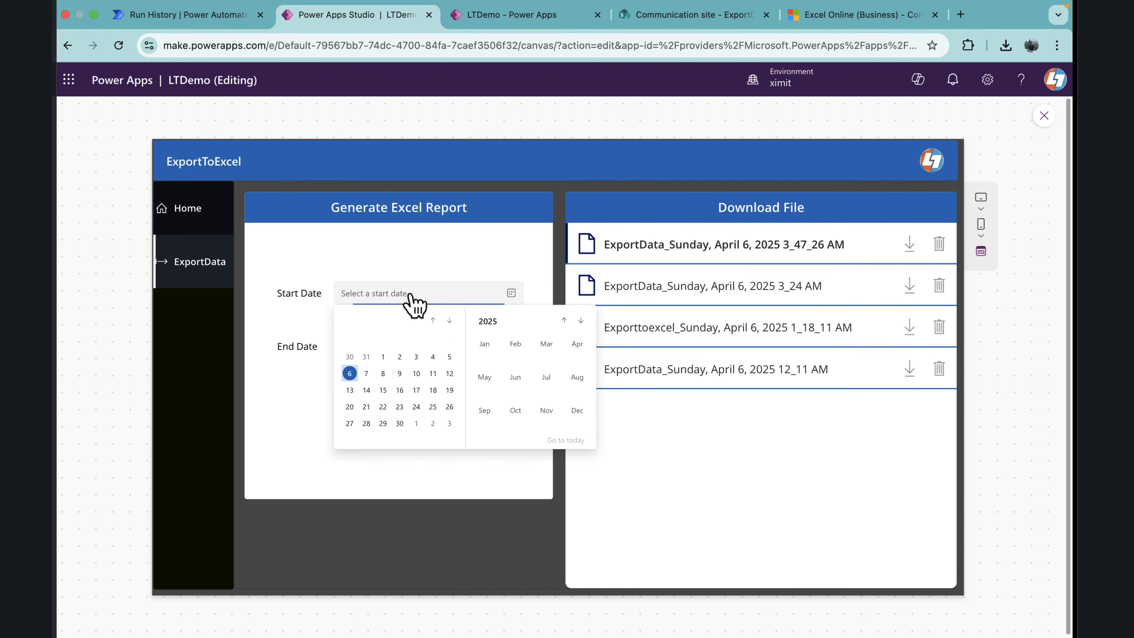
left_click(433, 321)
left_click(433, 321)
left_click(433, 321)
left_click(433, 321)
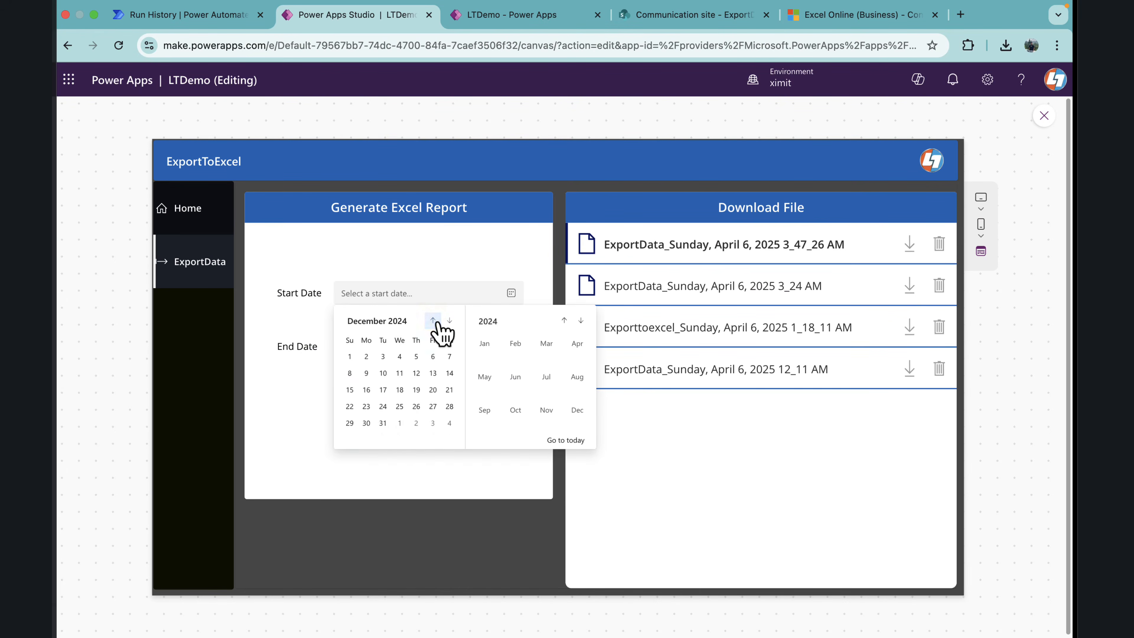
left_click(432, 391)
left_click(397, 353)
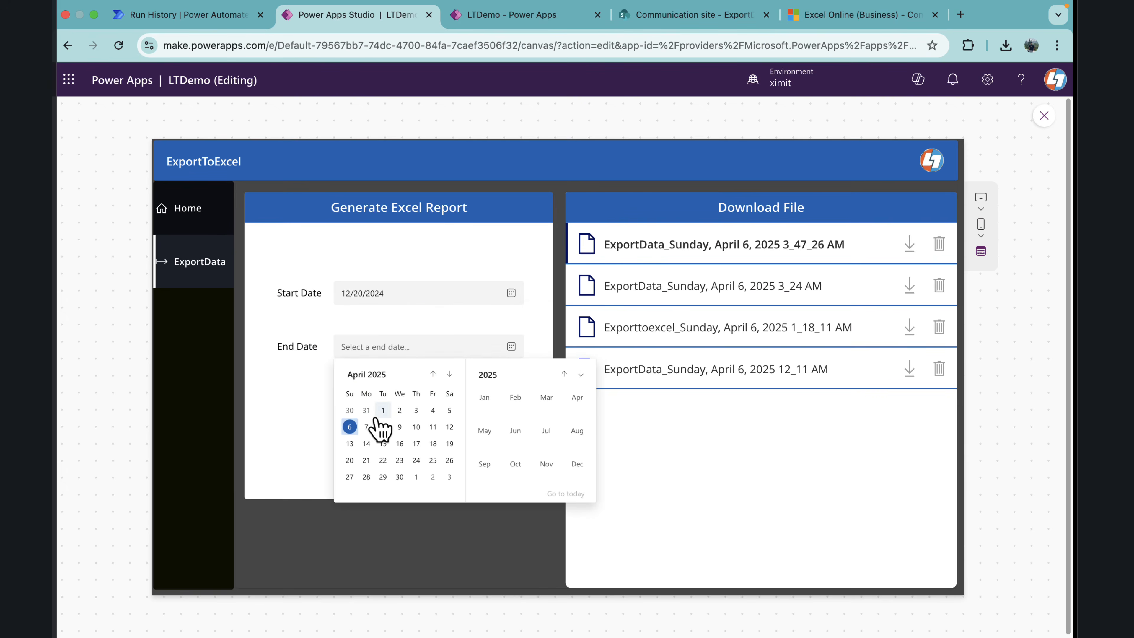
left_click(354, 428)
left_click(406, 396)
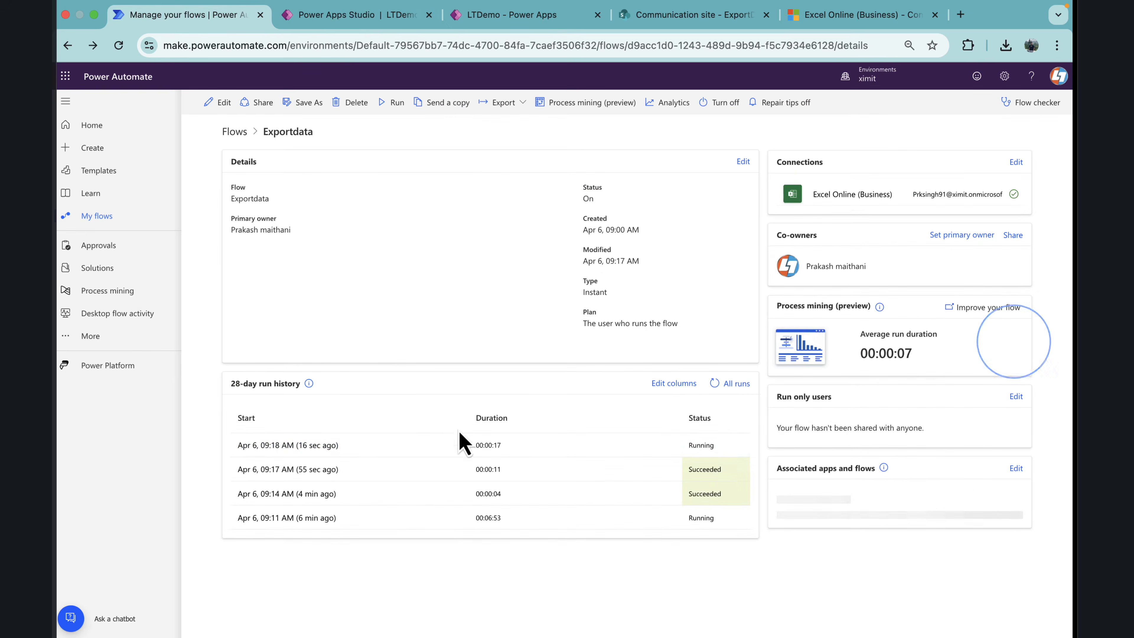
Step: Return to Power Apps Studio and open the Exportdata flow for editing
left_click(345, 17)
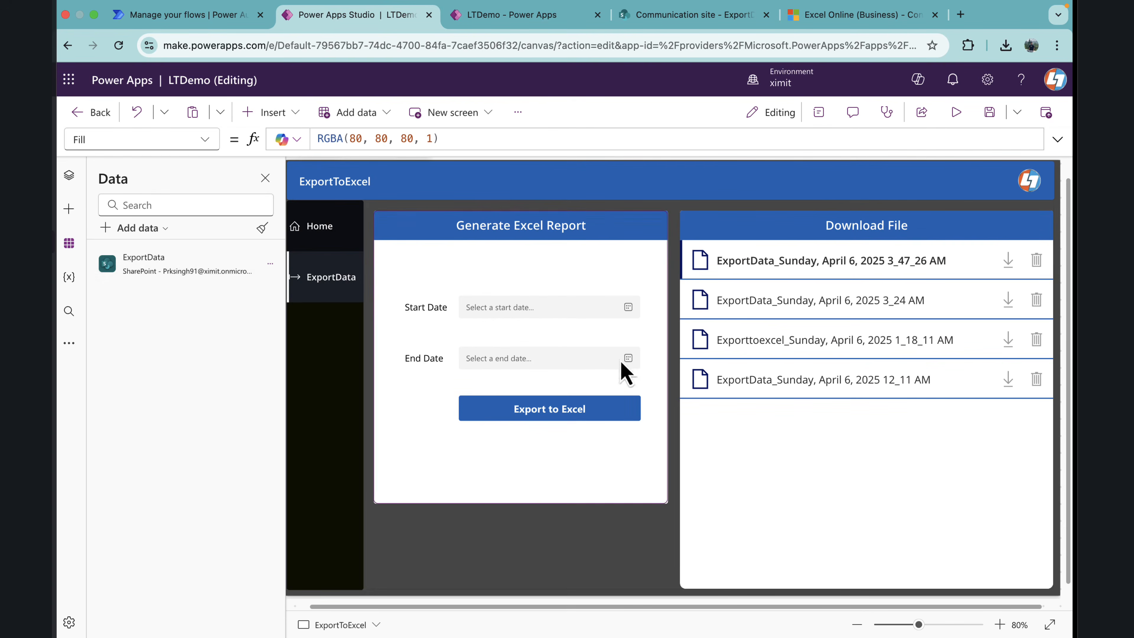
left_click(67, 342)
left_click(152, 410)
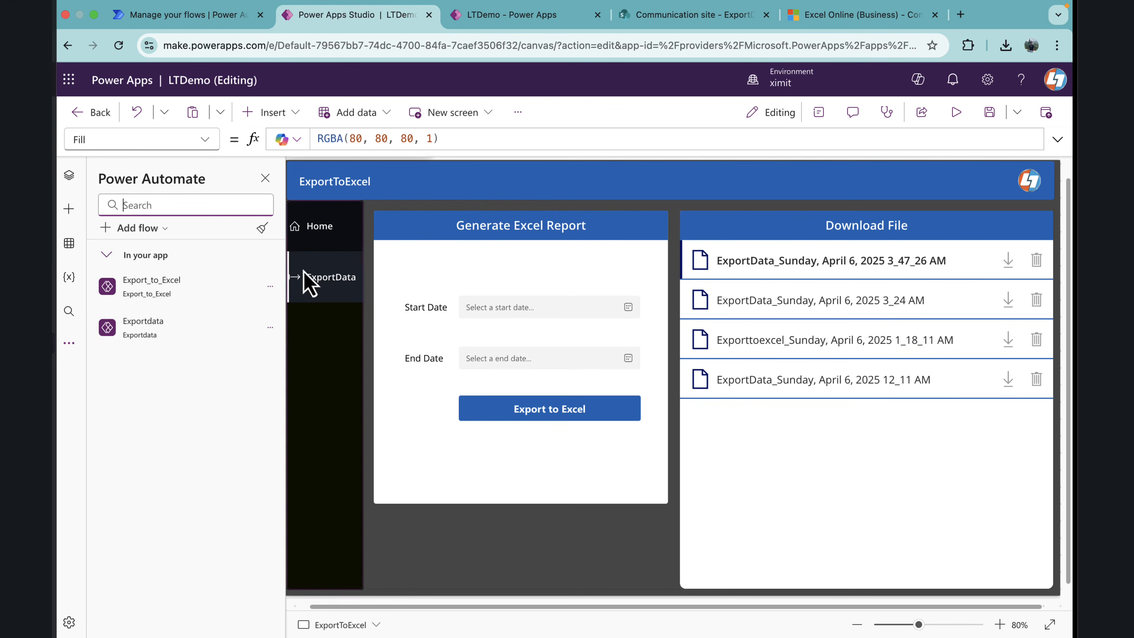
left_click(271, 330)
left_click(299, 360)
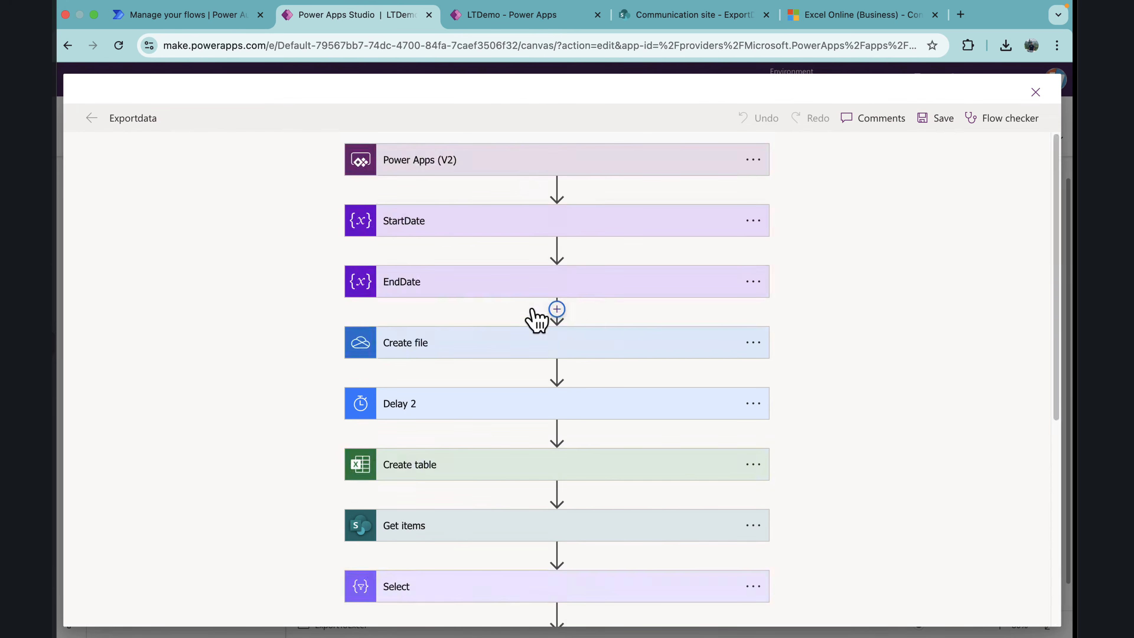
Step: Add a Respond to a Power App or flow action after Create file 2 and review the Flow checker's warnings
scroll(527, 335, "down", 8)
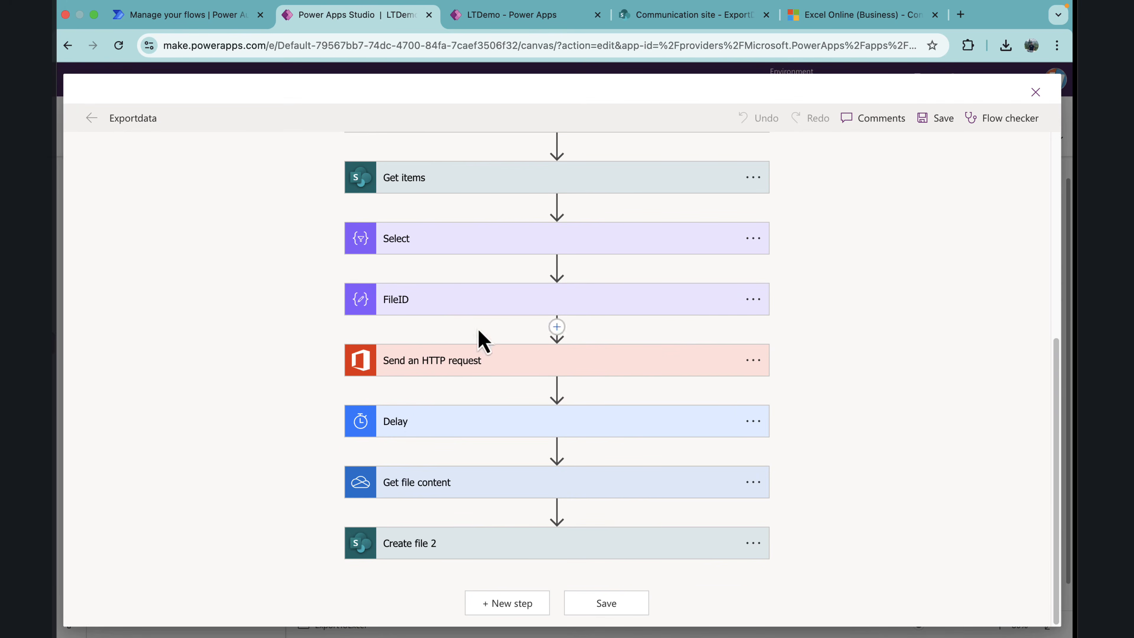
left_click(506, 608)
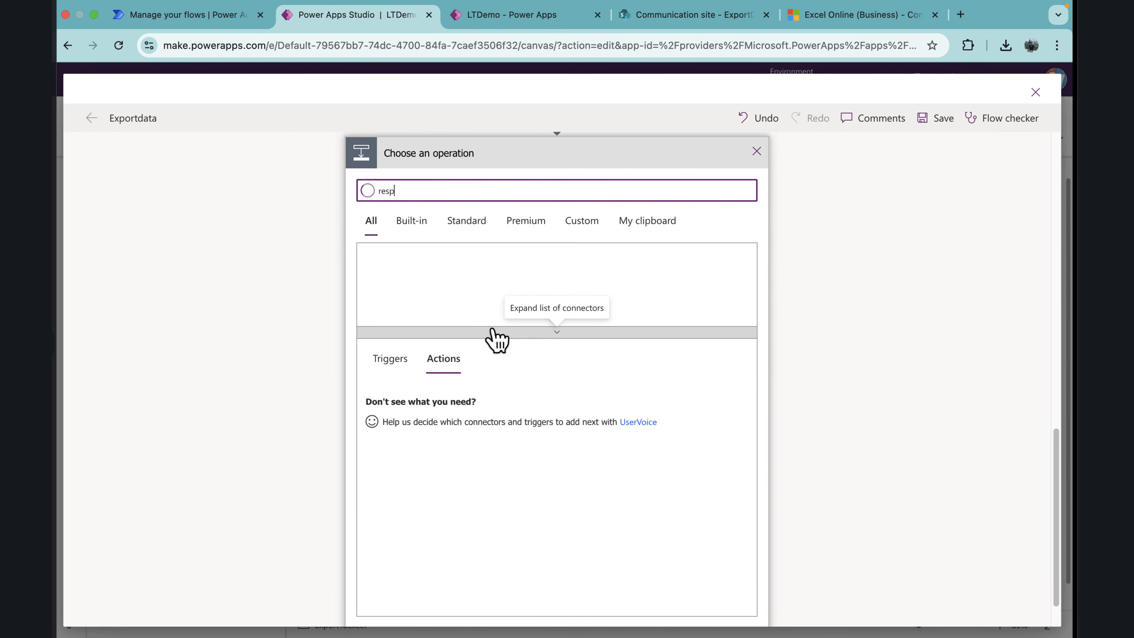
type("on")
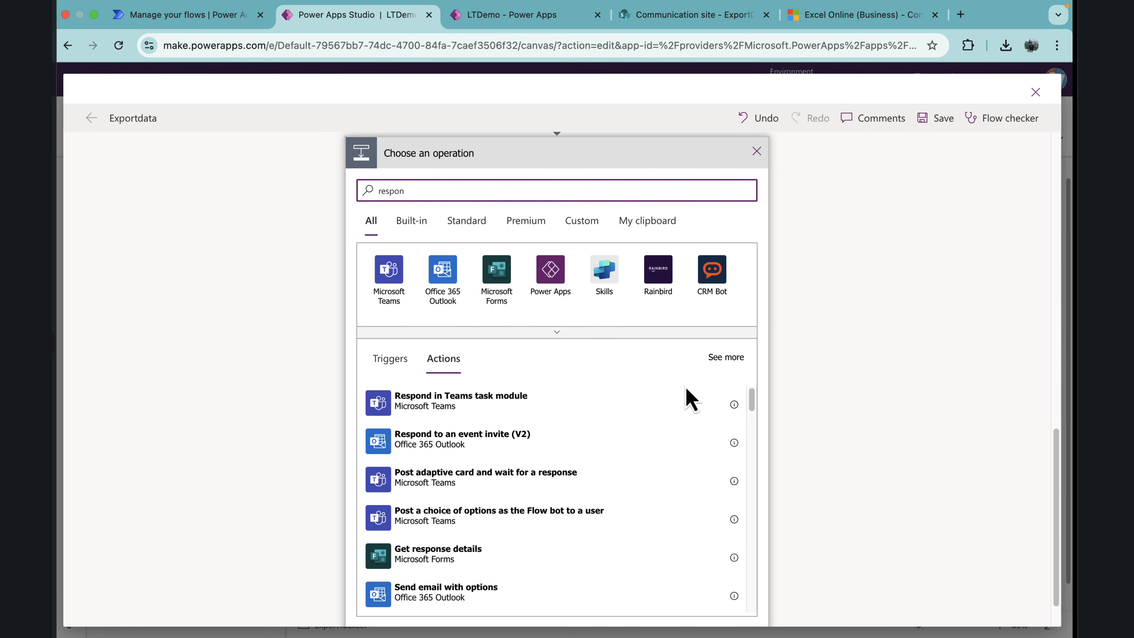
left_click(552, 277)
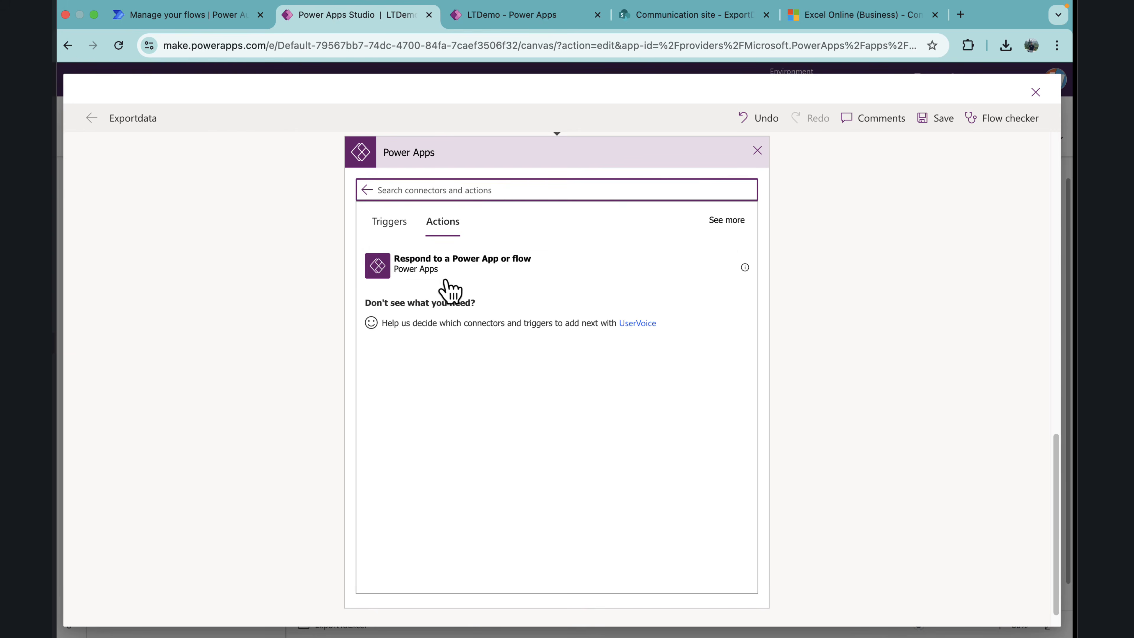
left_click(451, 277)
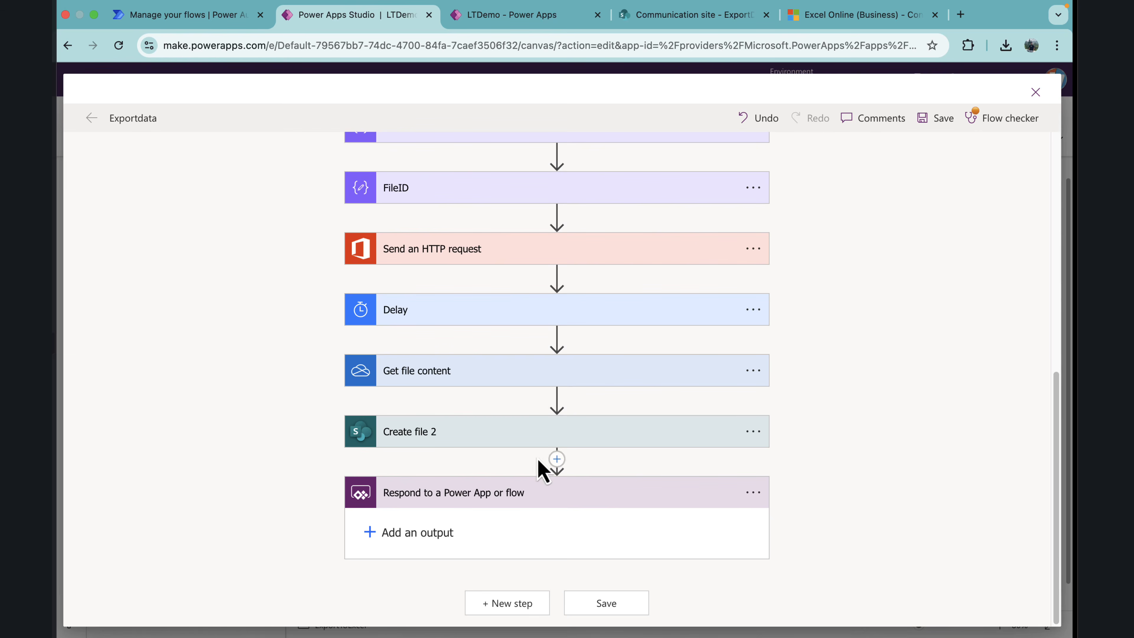
left_click(1012, 123)
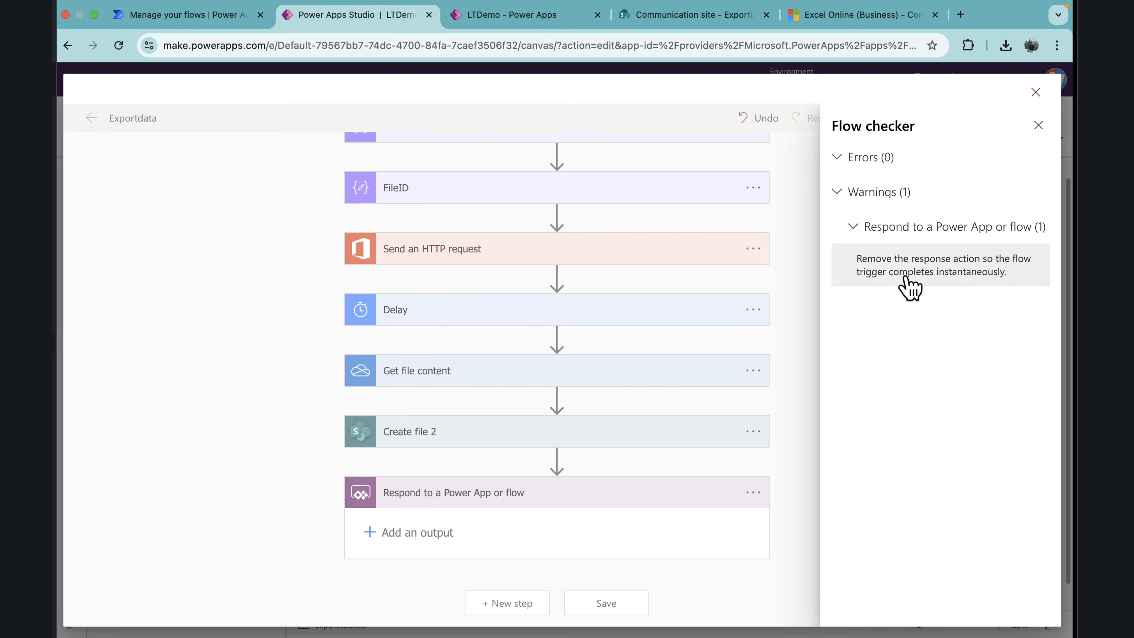
left_click(1039, 125)
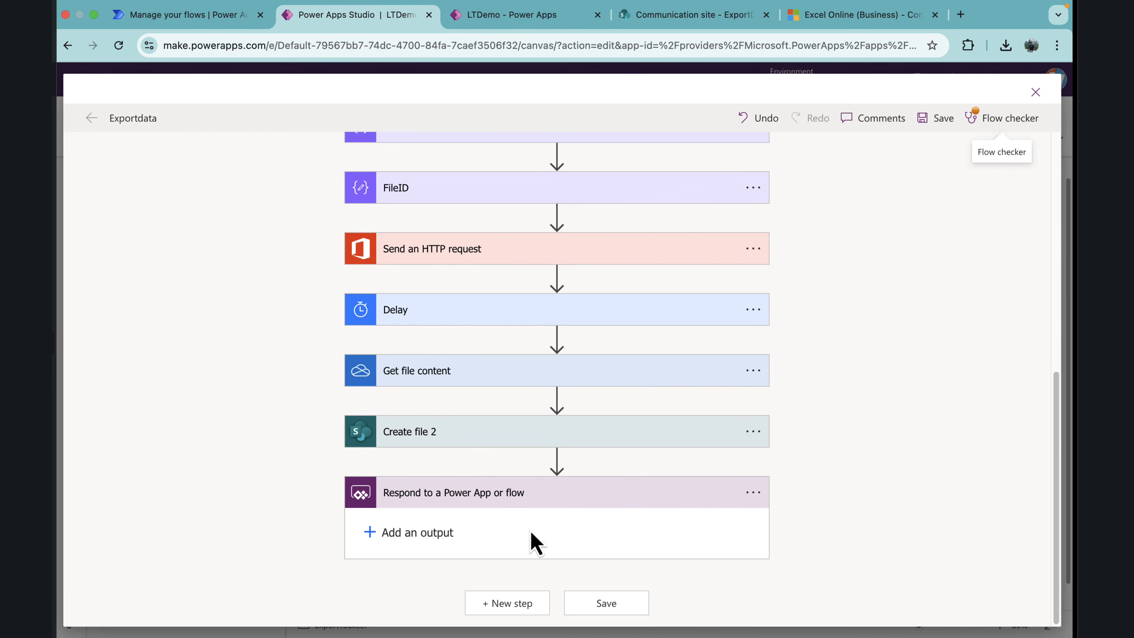
Step: Delete the Respond to a Power App or flow action and close the flow editor
left_click(754, 494)
left_click(813, 608)
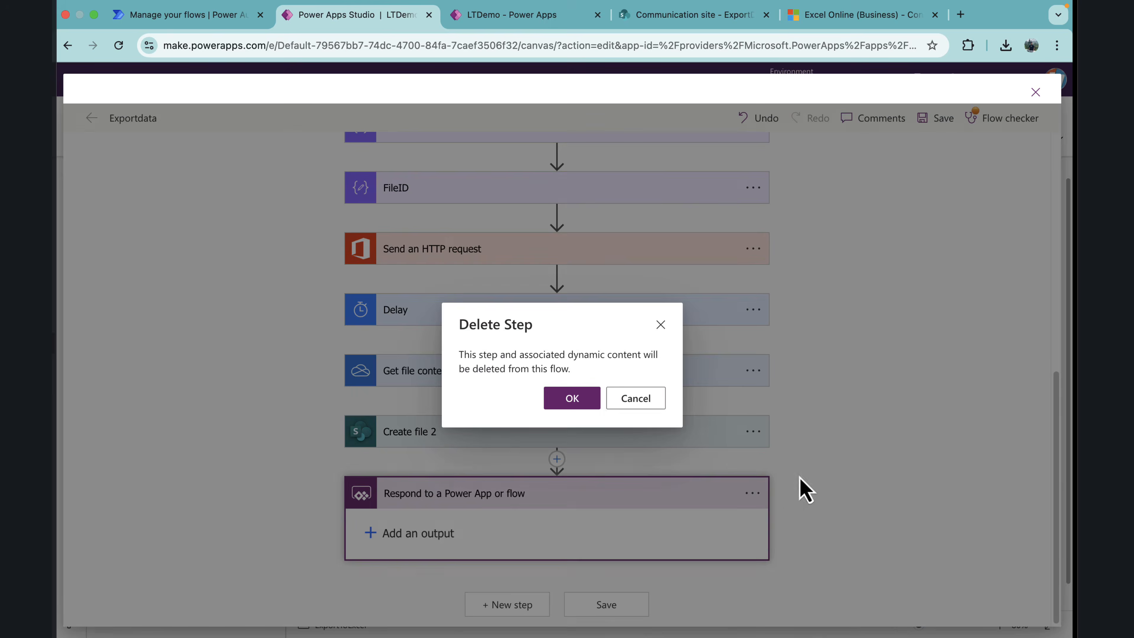
left_click(573, 399)
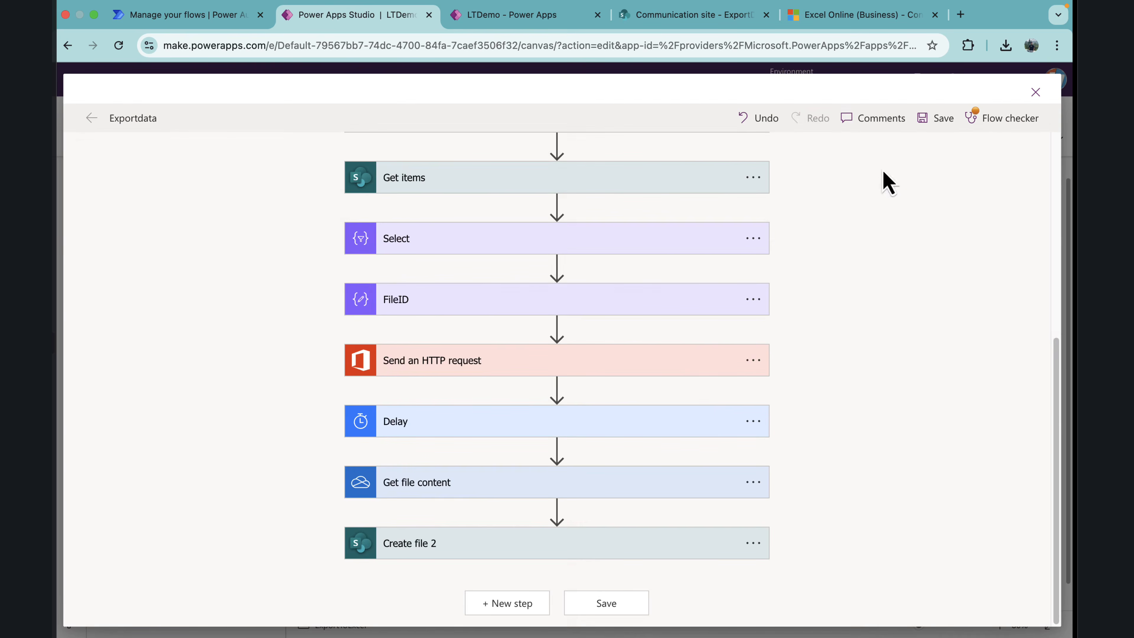
left_click(1036, 92)
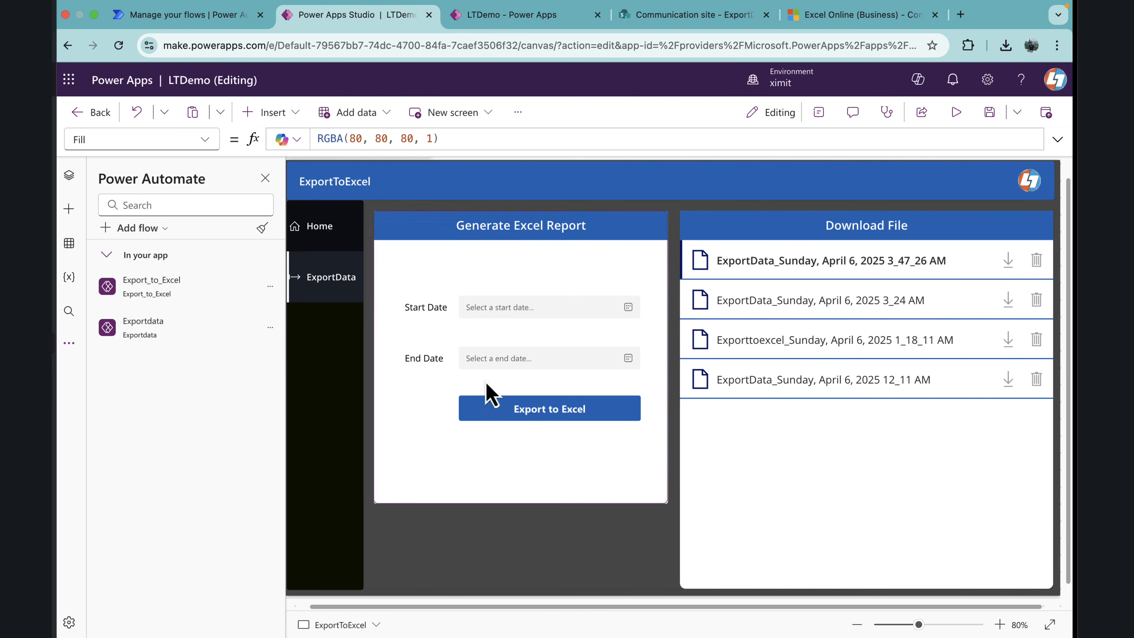
Step: Refresh the ExportData data source again to load the latest exported file into the download list
mouse_move(192, 1)
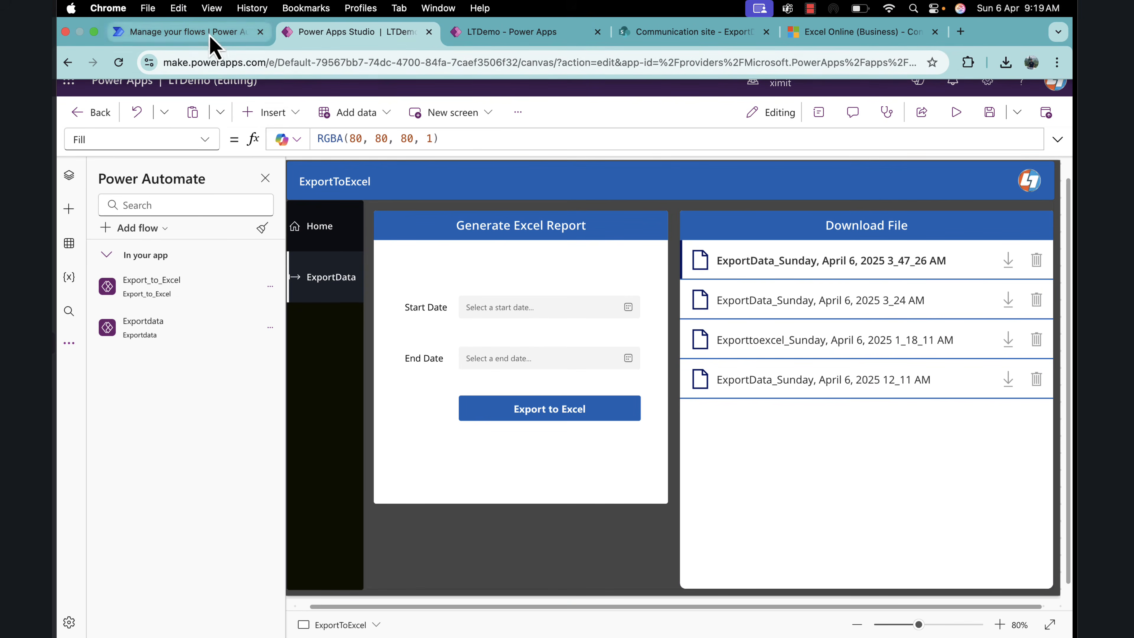
left_click(70, 246)
left_click(270, 267)
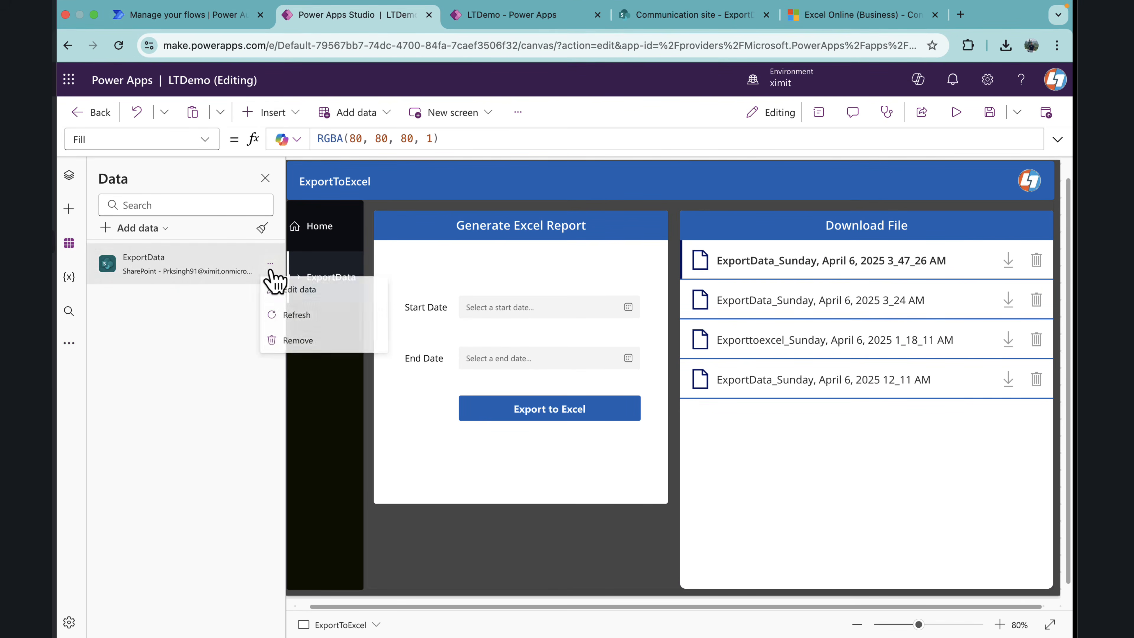
left_click(292, 315)
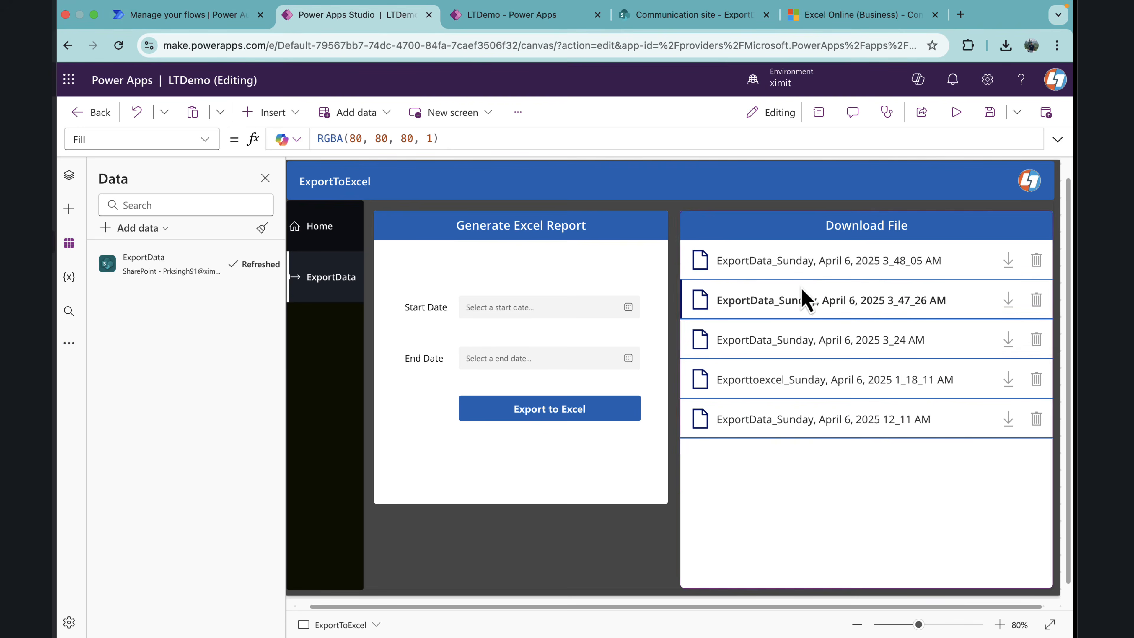
Step: Preview the app, download ExportData_Sunday, April 6, 2025 3_48_05 AM to the Desktop, check its rows in Excel, and close the workbook
left_click(958, 117)
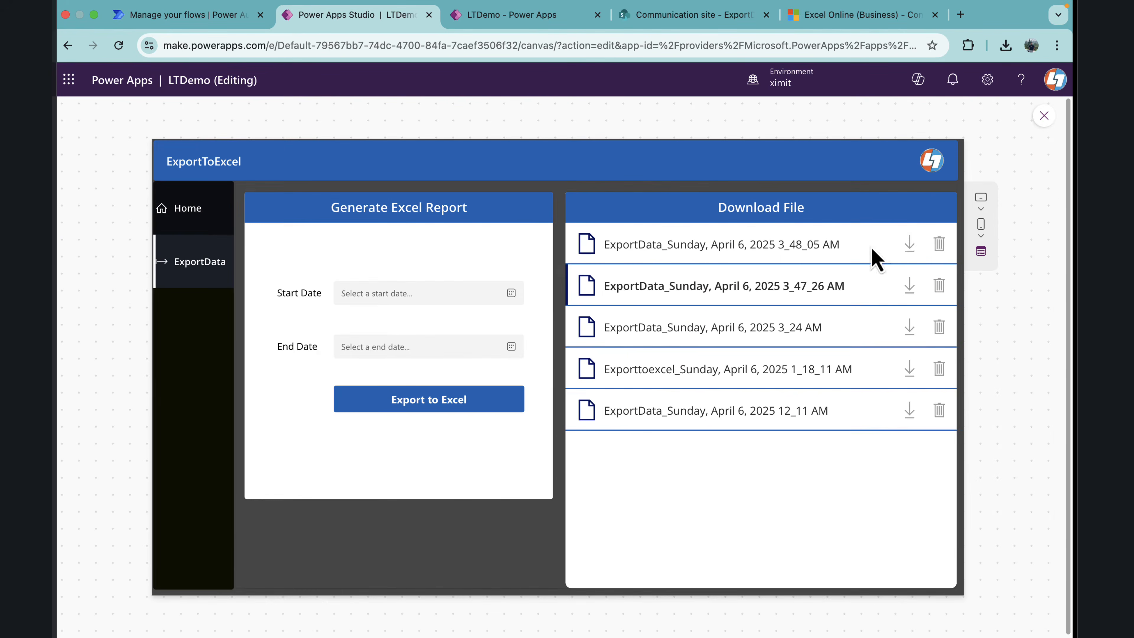
left_click(910, 247)
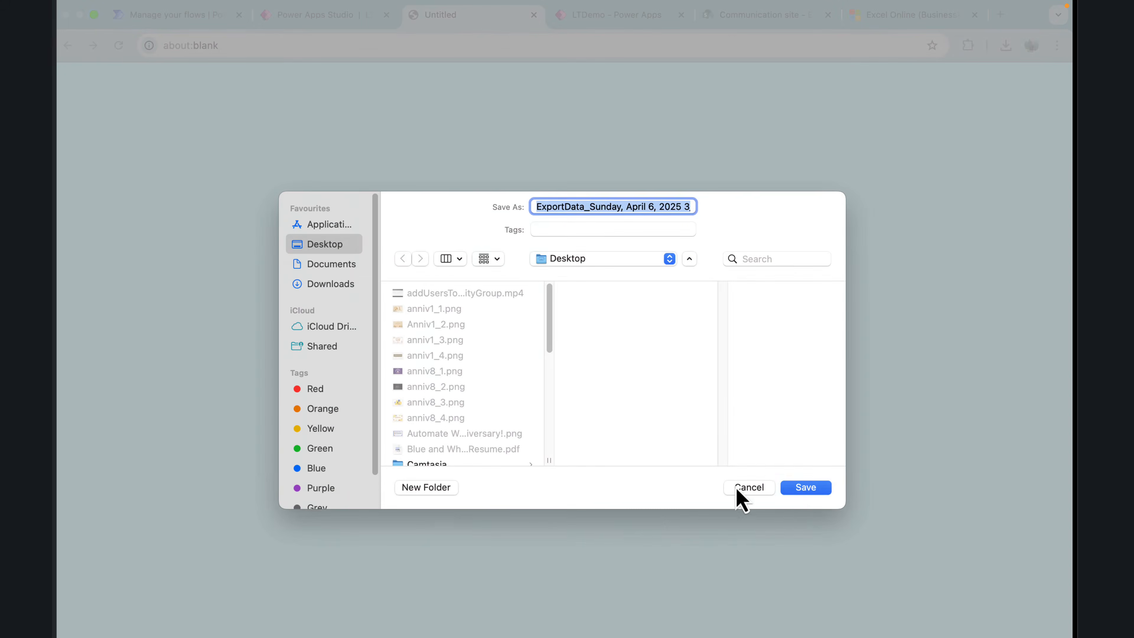
left_click(804, 496)
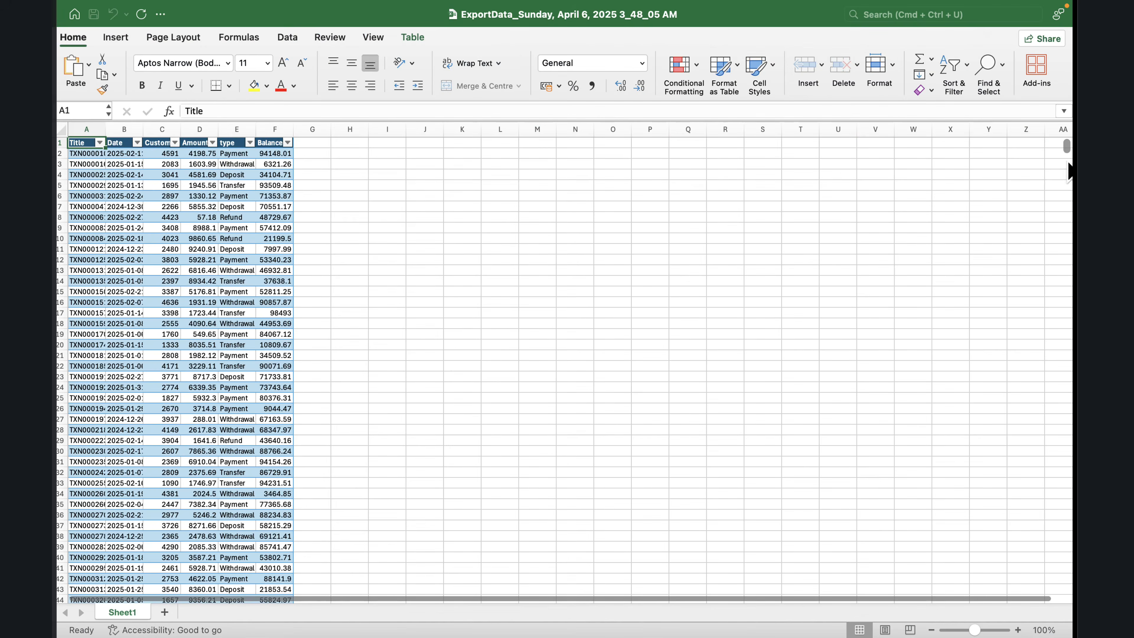
scroll(1068, 172, "down", 20)
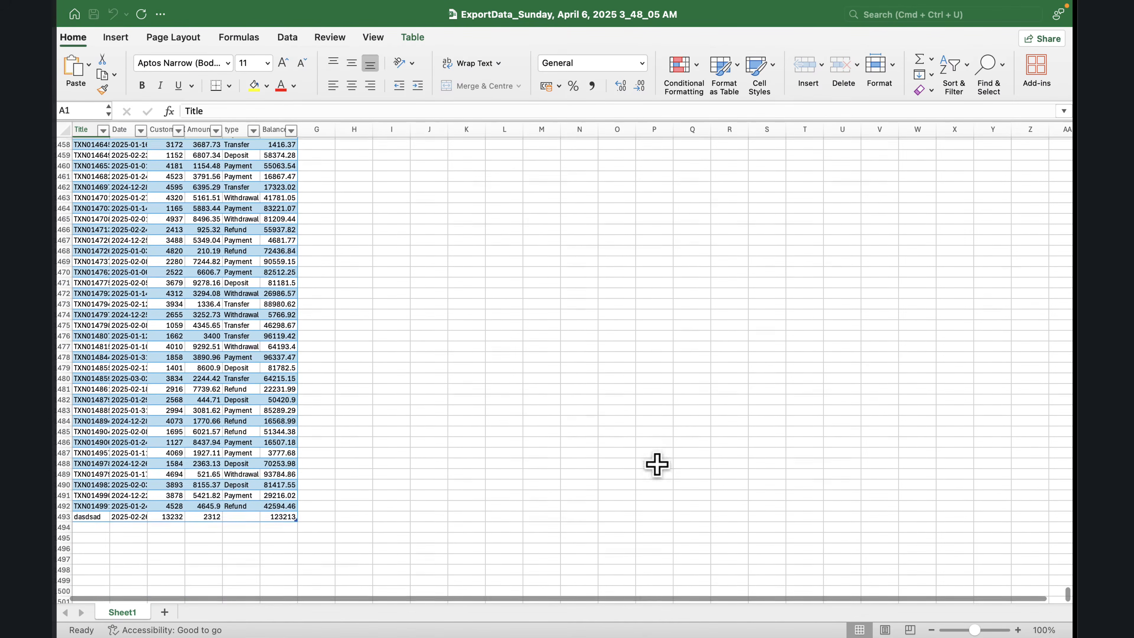
left_click(66, 32)
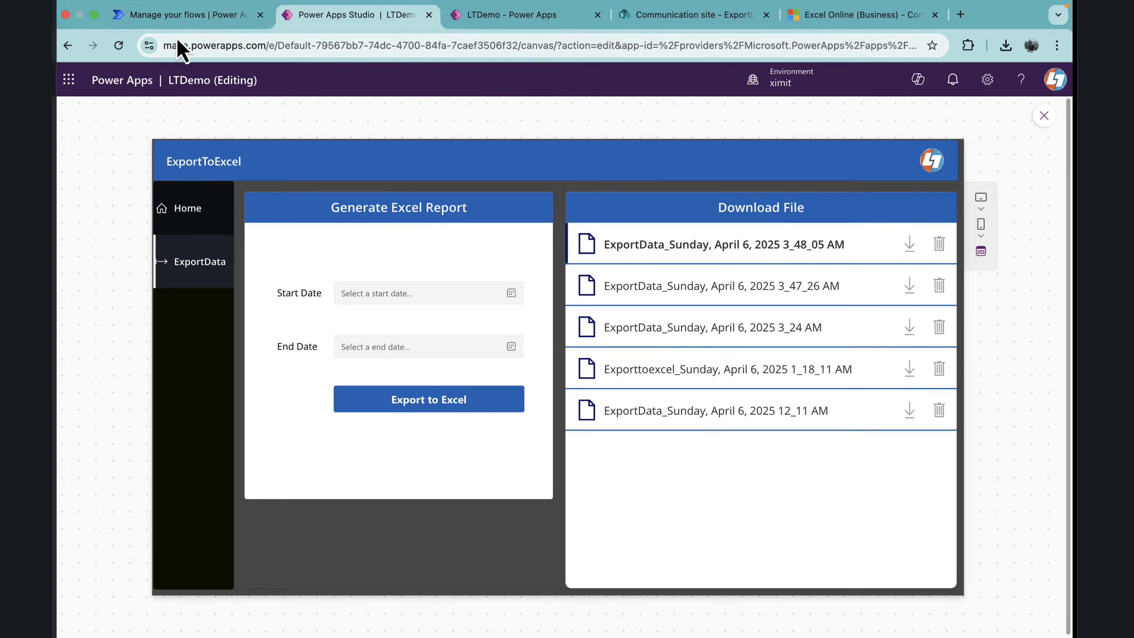
Step: Switch to the Exportdata flow in Power Automate and set its OneDrive for Business and Excel Online (Business) run-only connections to Use this connection
left_click(183, 19)
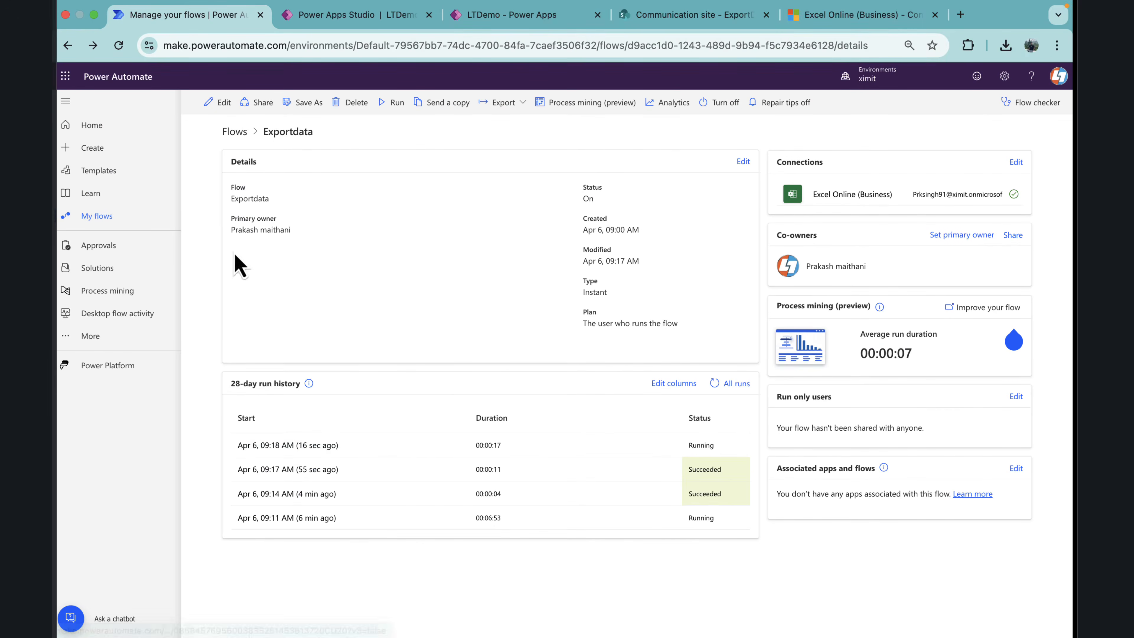
left_click(119, 45)
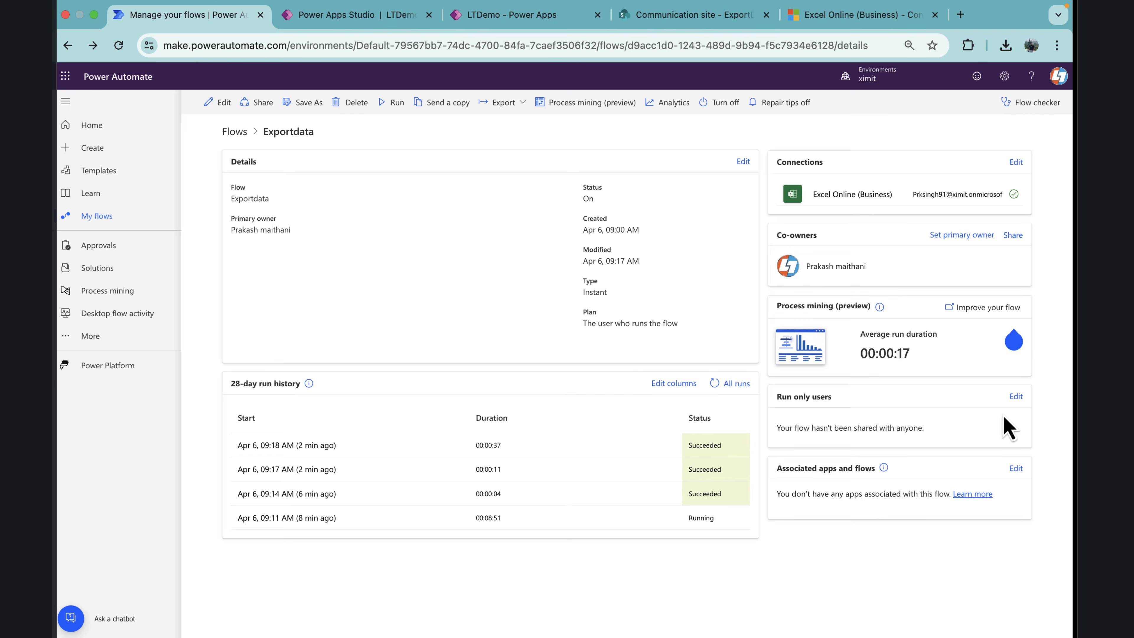
left_click(1016, 397)
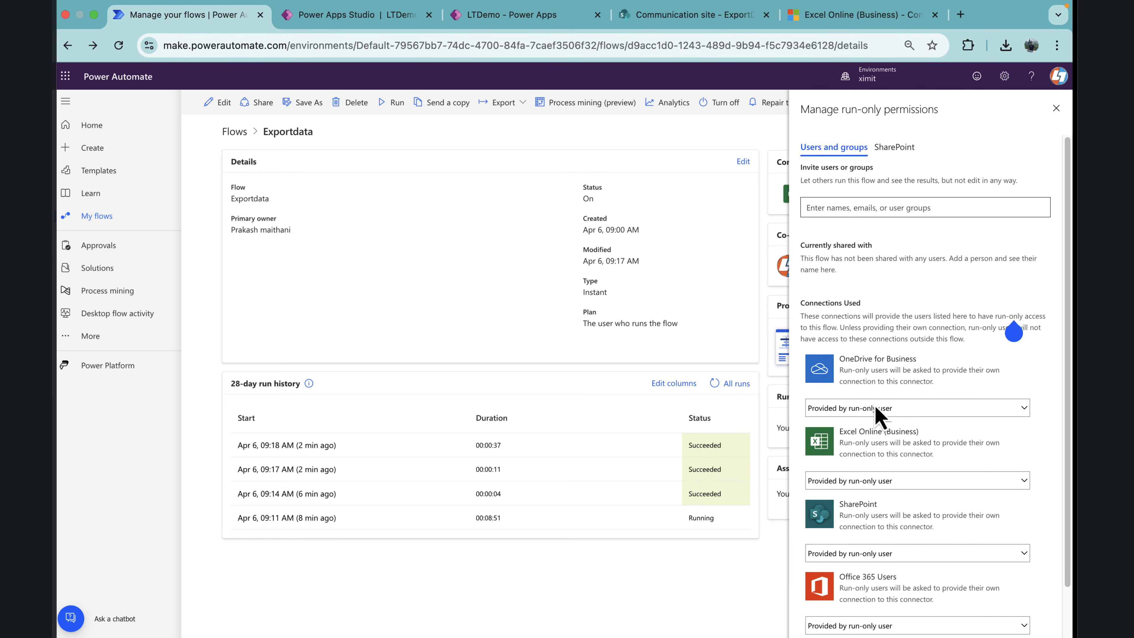
left_click(914, 409)
left_click(909, 426)
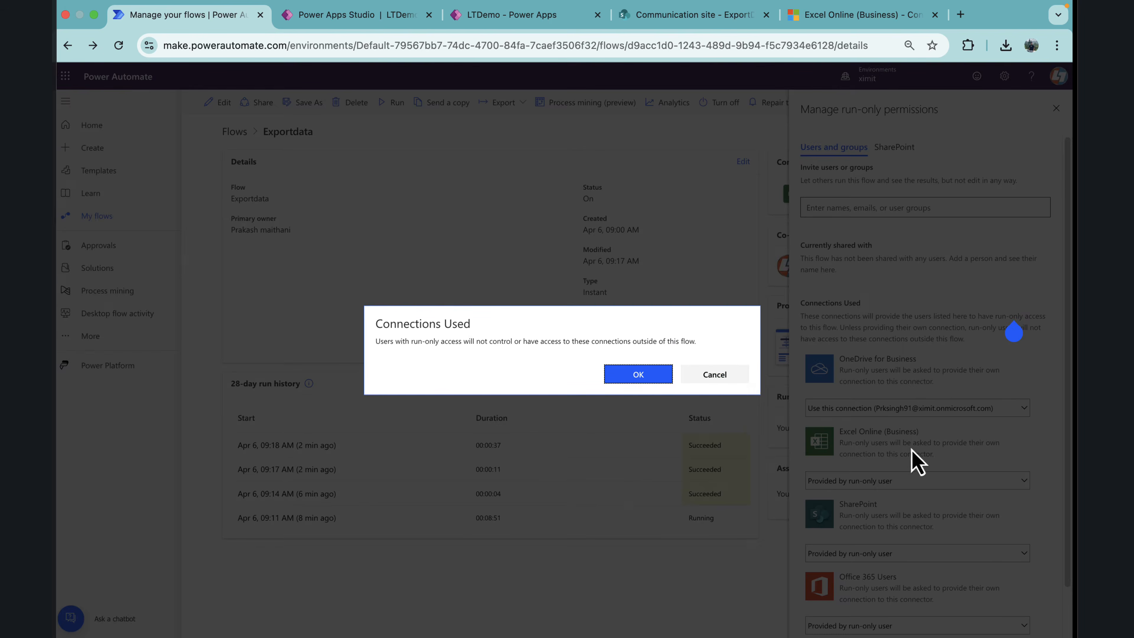
left_click(654, 380)
left_click(911, 481)
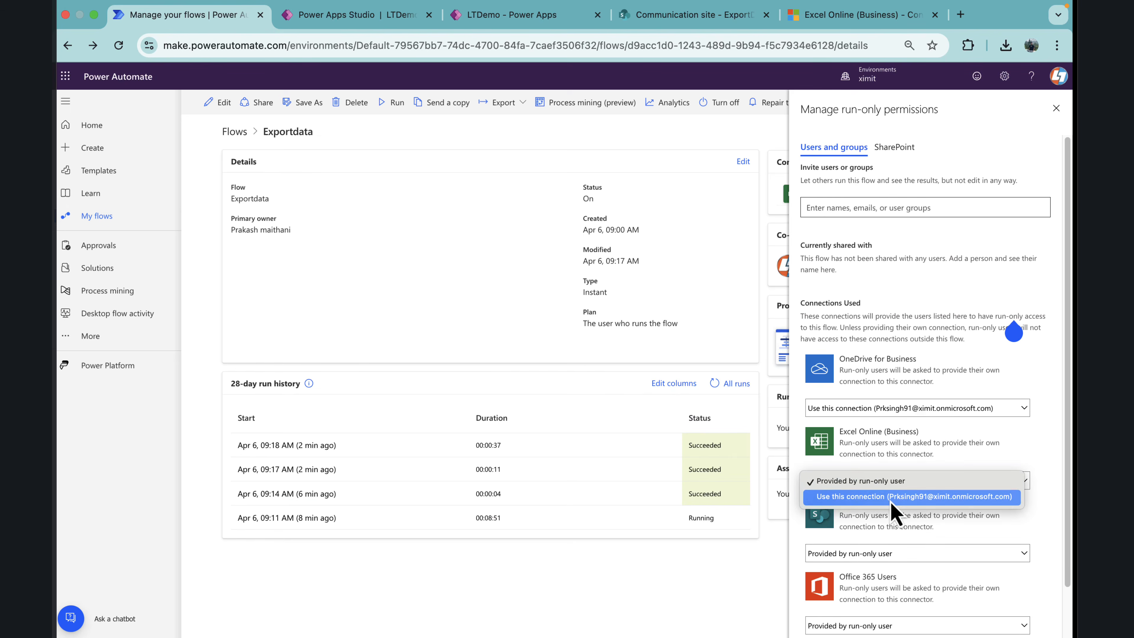
left_click(890, 497)
left_click(649, 380)
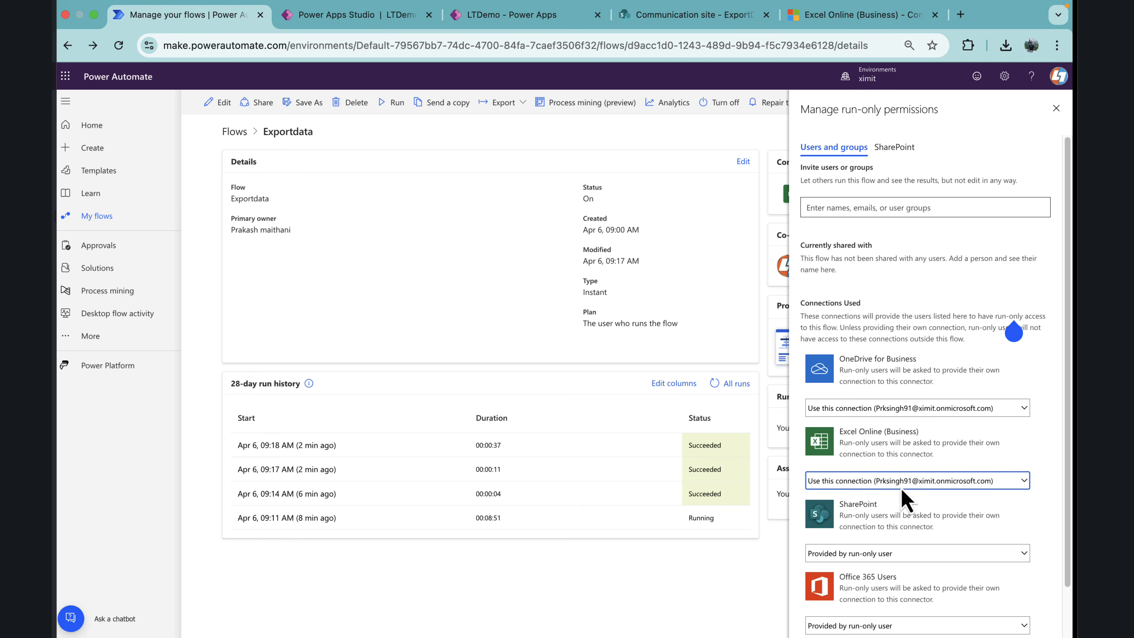
Step: Set the SharePoint and Office 365 Users run-only connections to Use this connection and save the permissions
scroll(906, 509, "down", 2)
left_click(904, 487)
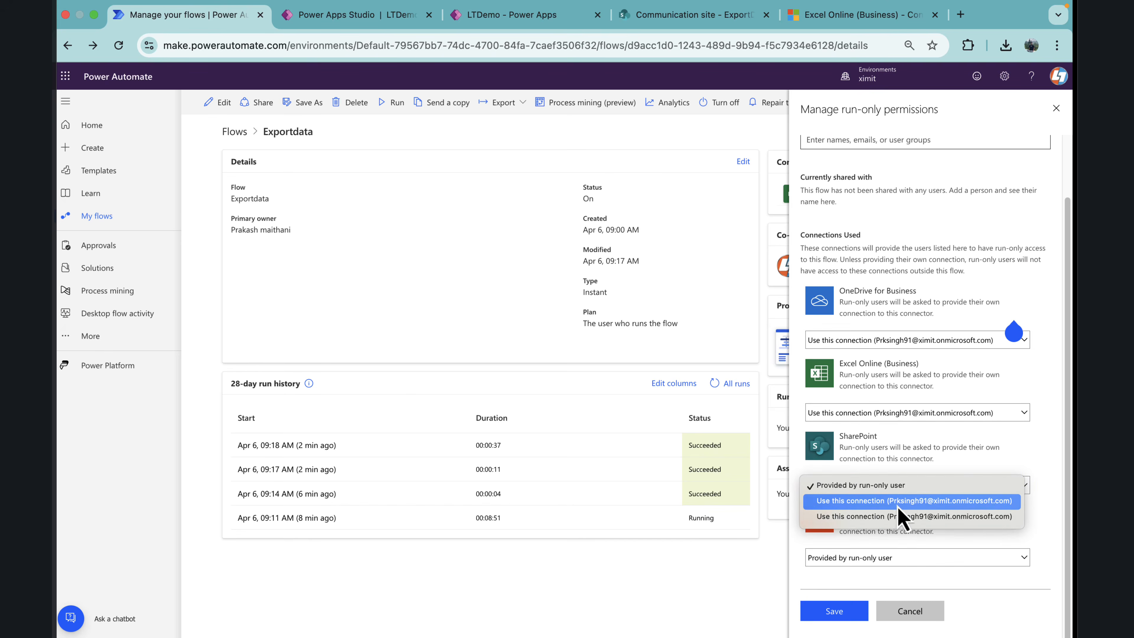
left_click(899, 519)
left_click(643, 380)
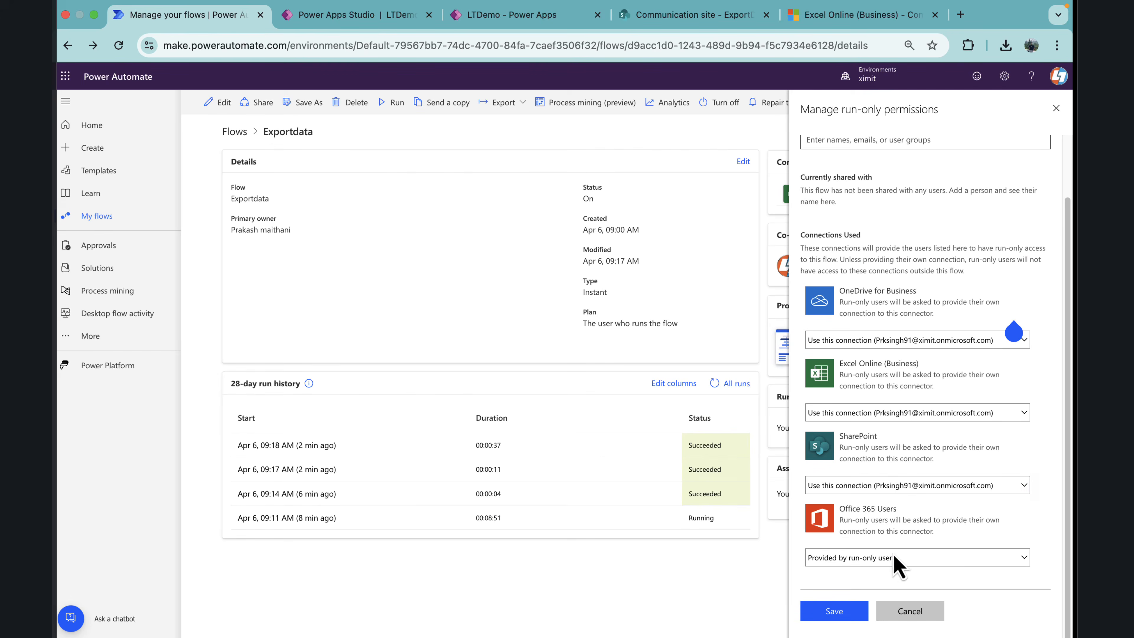
left_click(897, 558)
left_click(887, 574)
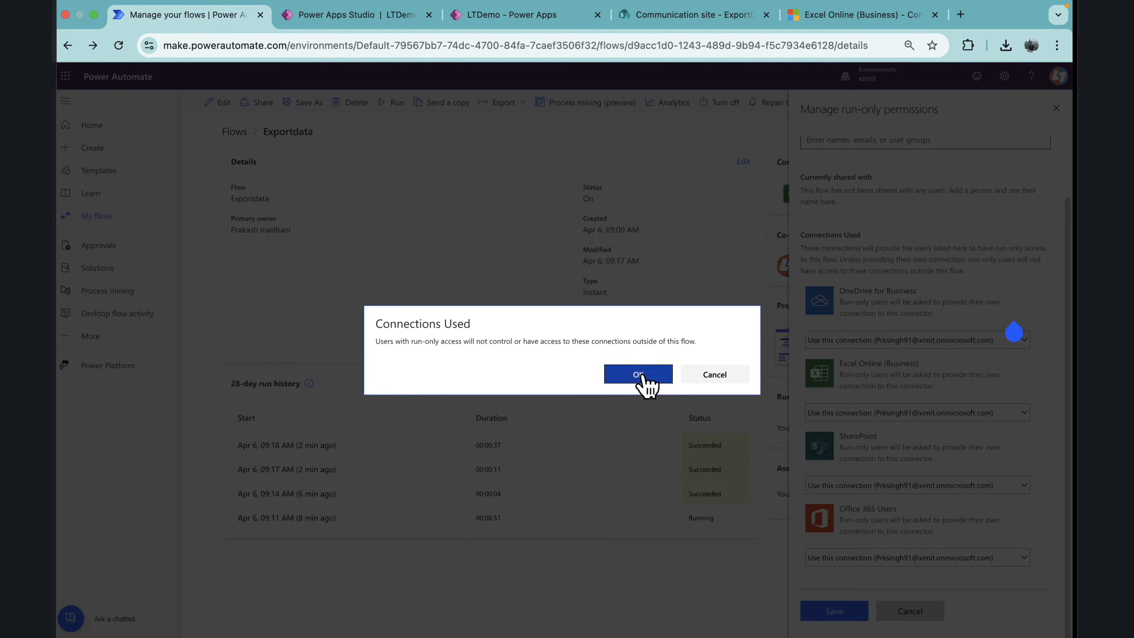
left_click(645, 380)
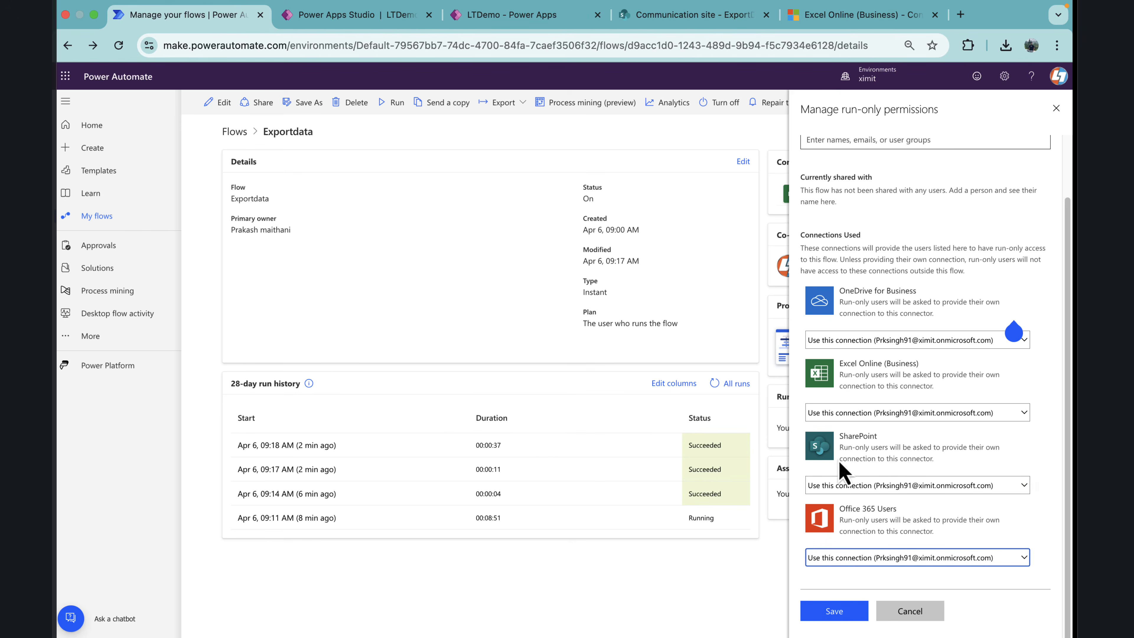
left_click(847, 619)
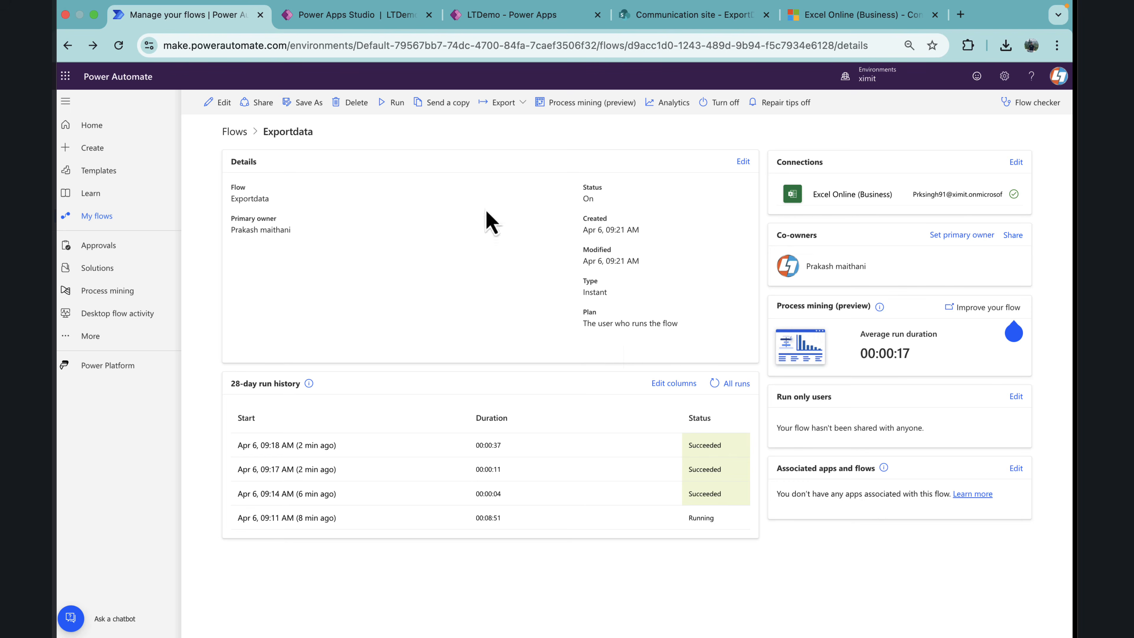
Step: Switch back to the Power Apps Studio preview and delete ExportData_Sunday, April 6, 2025 3_47_26 AM from the download list
key("ctrl+Tab")
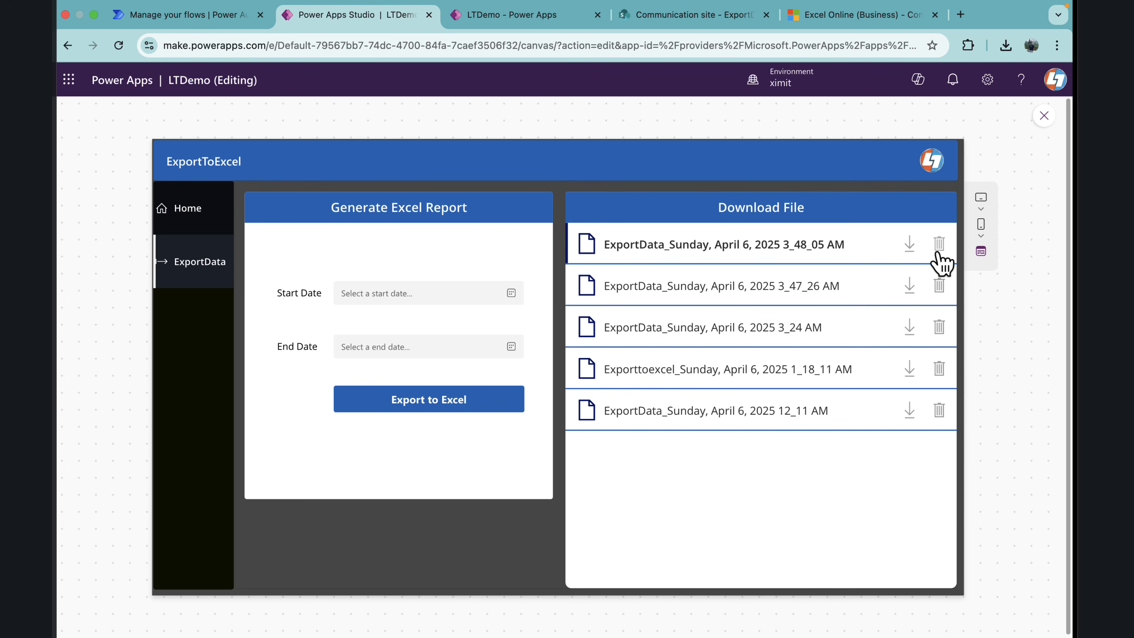
left_click(943, 303)
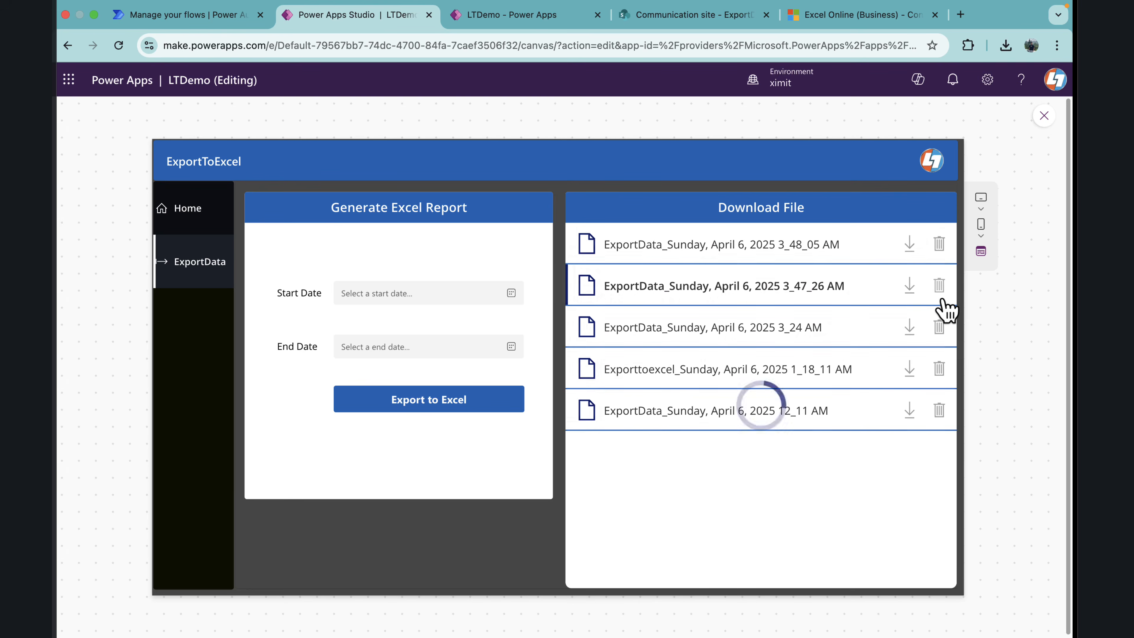